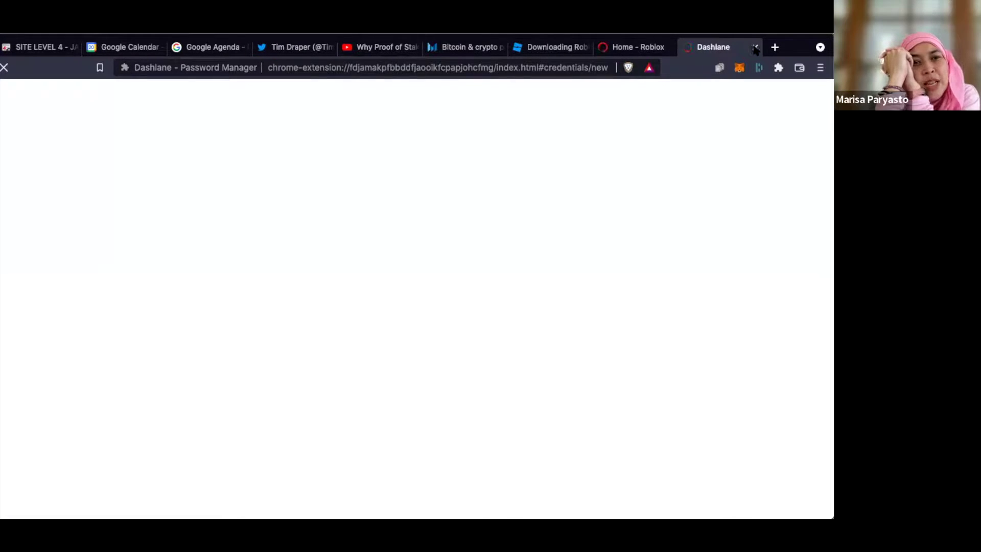
- Close the Dashlane browser tab, switch to Roblox Studio and create a new place from the Baseplate template
{"action": "left_click", "coordinate": [755, 47]}
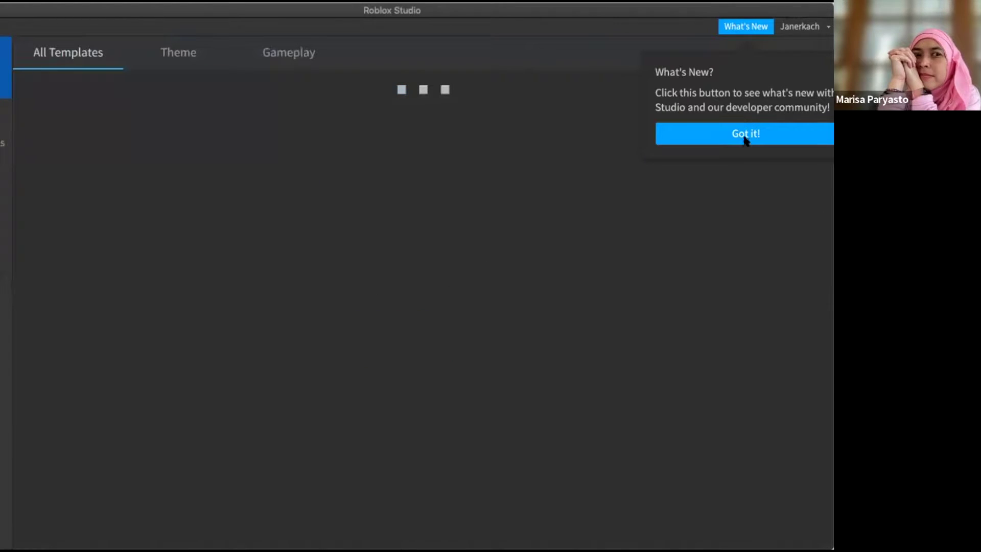
{"action": "left_click", "coordinate": [747, 134]}
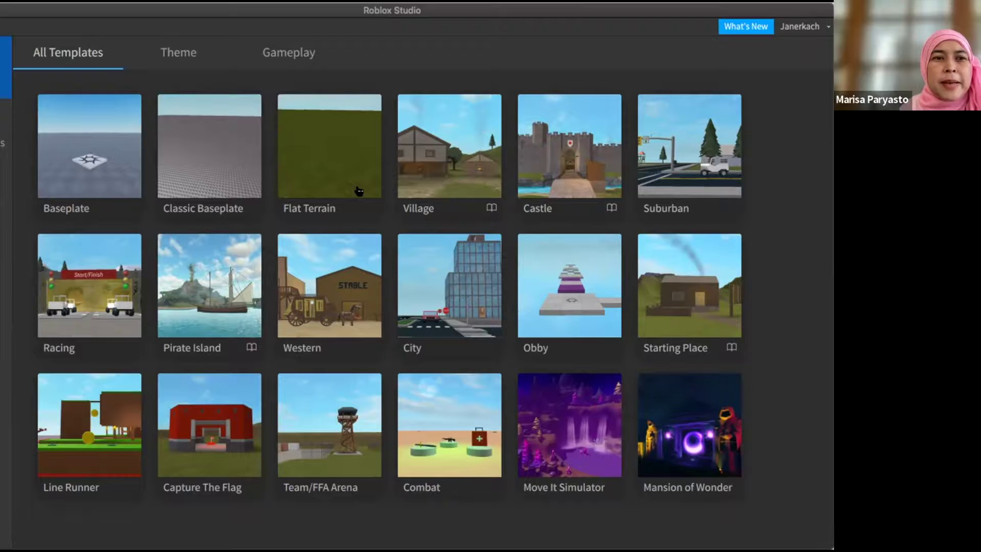
{"action": "left_click", "coordinate": [82, 154]}
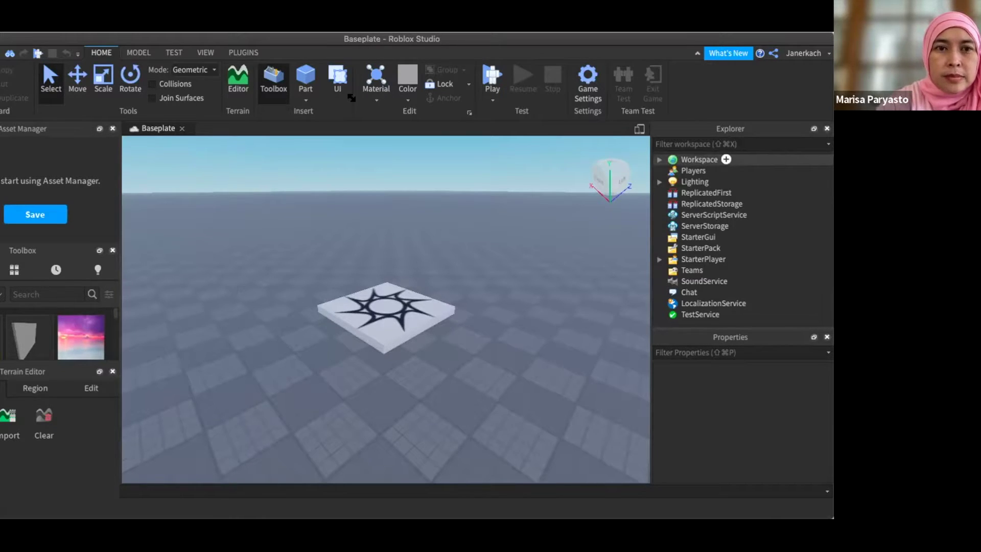
- Insert a Block part at the centre of the baseplate with the Move tool active
{"action": "left_click", "coordinate": [79, 82]}
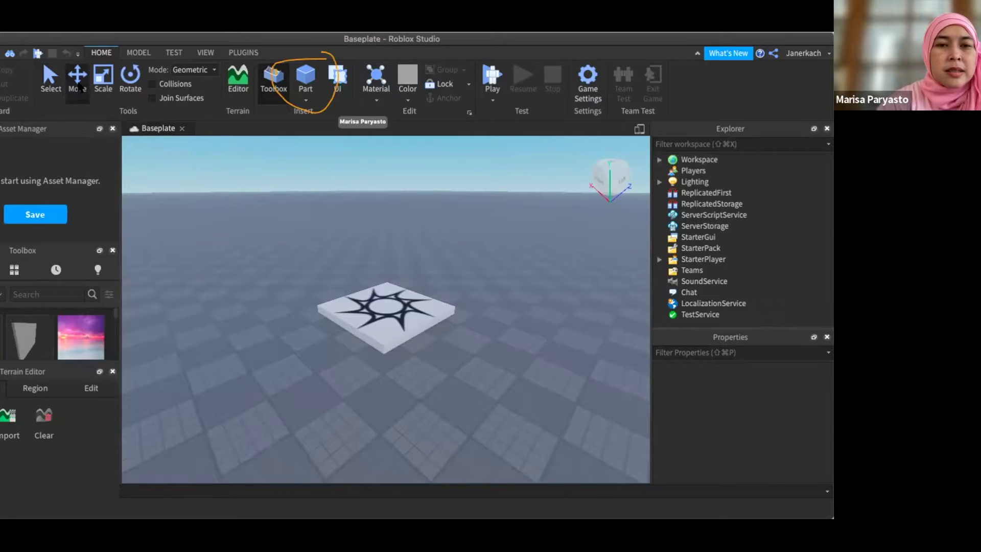
{"action": "left_click", "coordinate": [303, 91]}
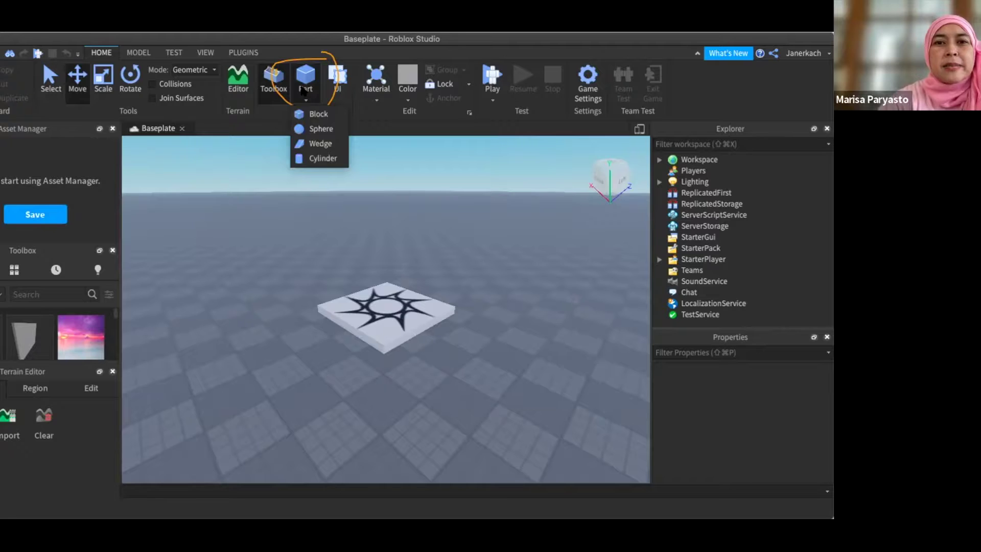
{"action": "left_click", "coordinate": [329, 112]}
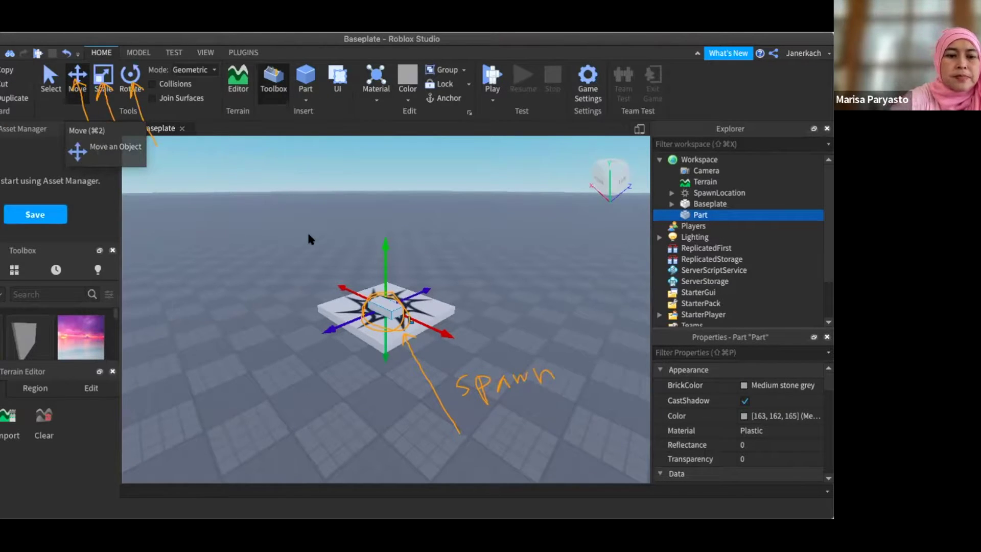
- Move the spawn location into the distance and bring it back over the block near the baseplate's centre
{"action": "key", "text": "super+1"}
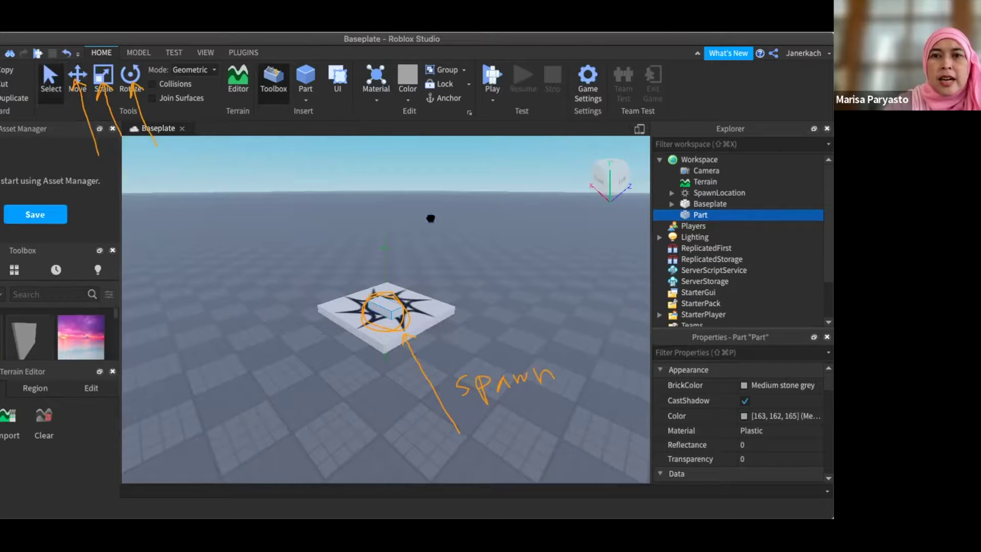
{"action": "left_click", "coordinate": [386, 335]}
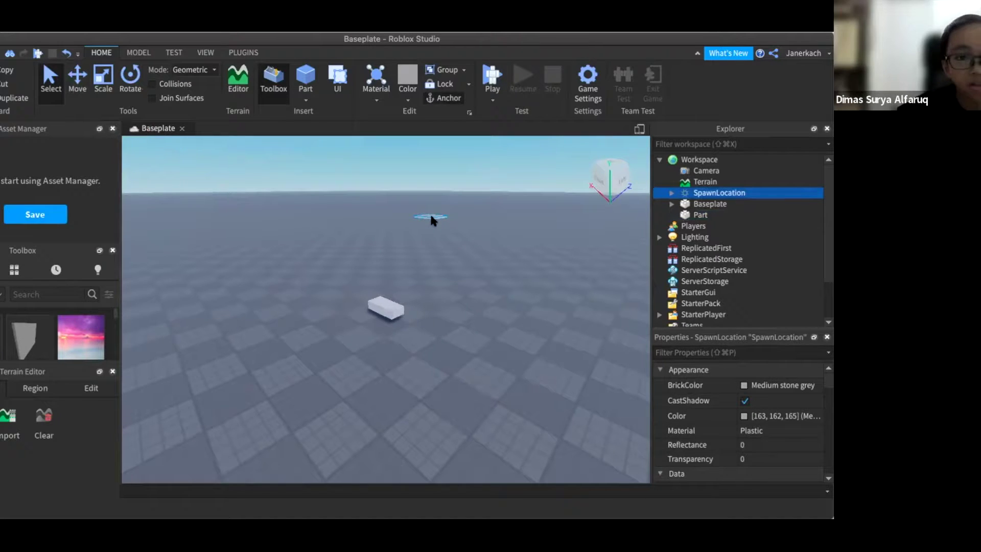
{"action": "left_click", "coordinate": [419, 354]}
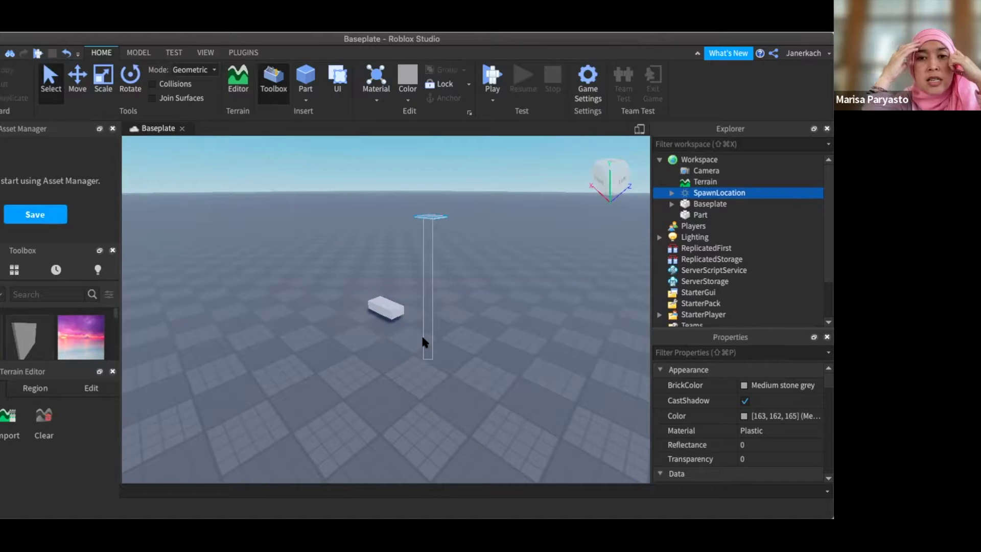
{"action": "left_click", "coordinate": [79, 77]}
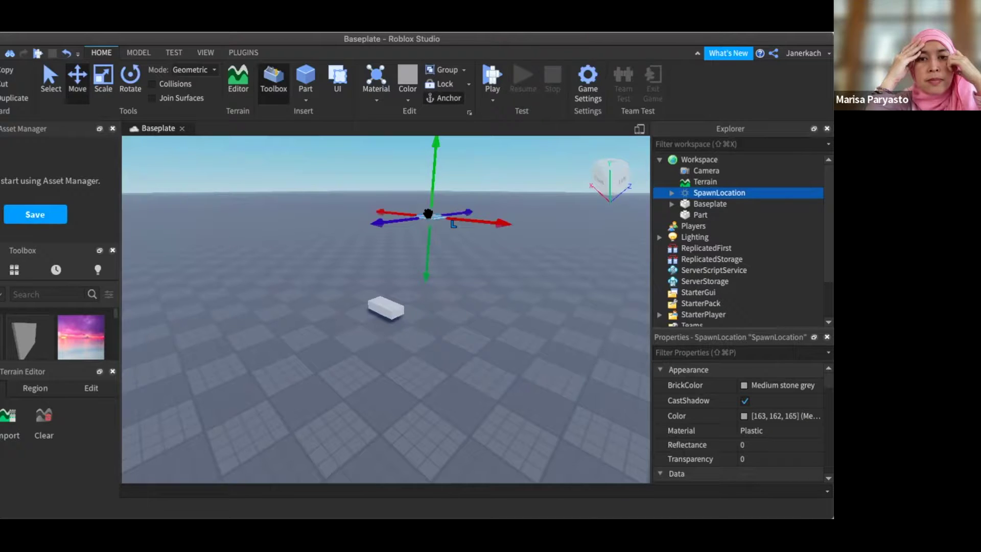
{"action": "left_click_drag", "start_coordinate": [428, 213], "coordinate": [378, 300]}
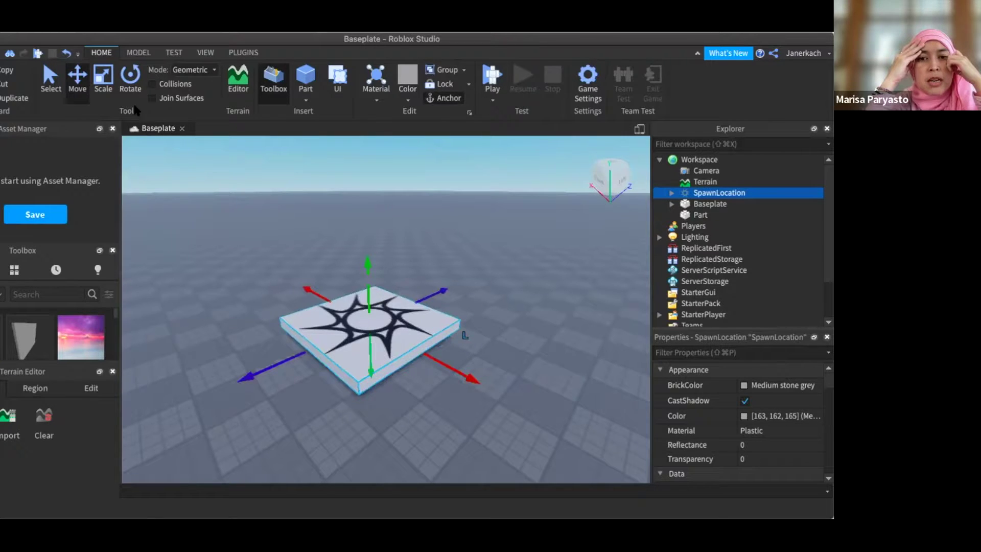
- Try scaling the spawn location taller and wider, and undo the resizing
{"action": "left_click", "coordinate": [97, 78]}
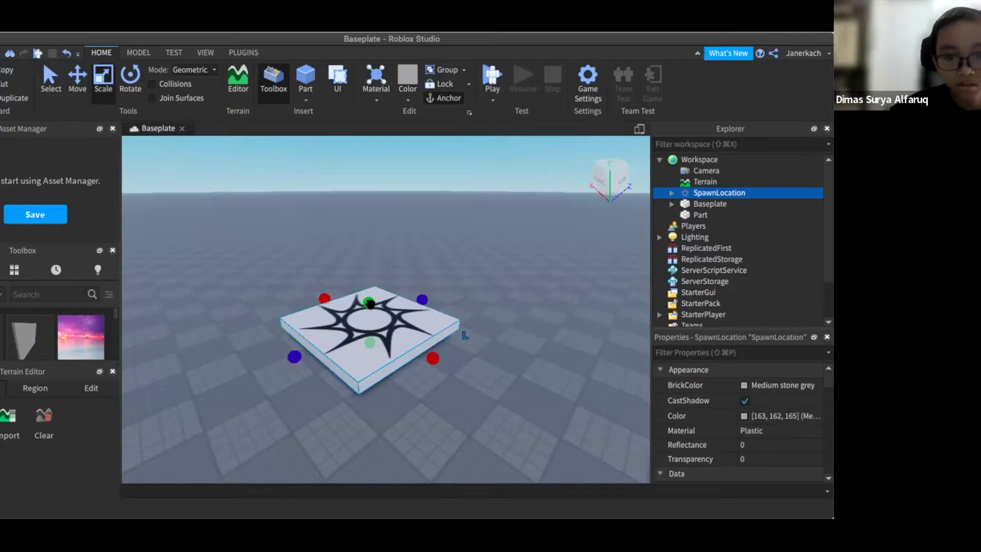
{"action": "left_click_drag", "start_coordinate": [370, 304], "coordinate": [442, 324]}
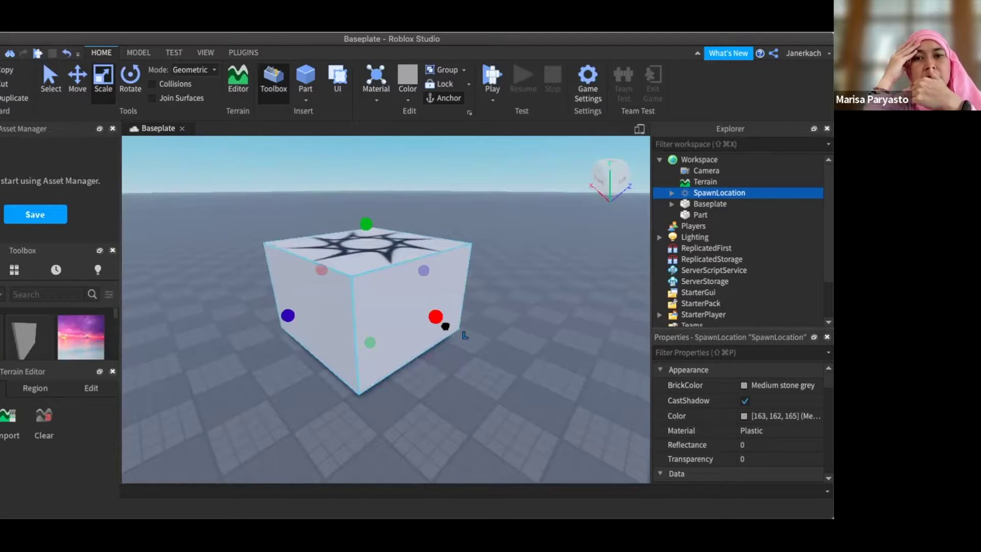
{"action": "left_click_drag", "start_coordinate": [445, 325], "coordinate": [445, 326]}
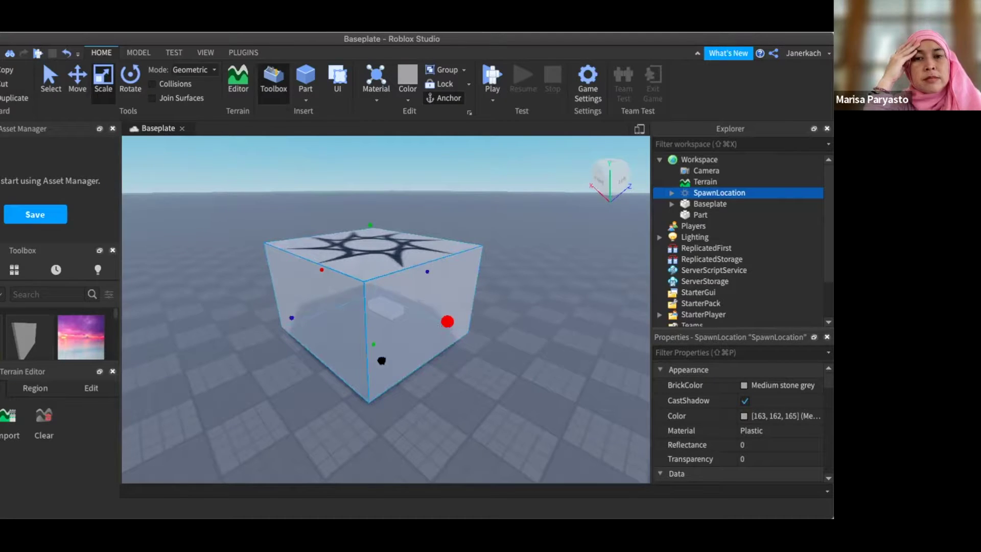
{"action": "key", "text": "super+z"}
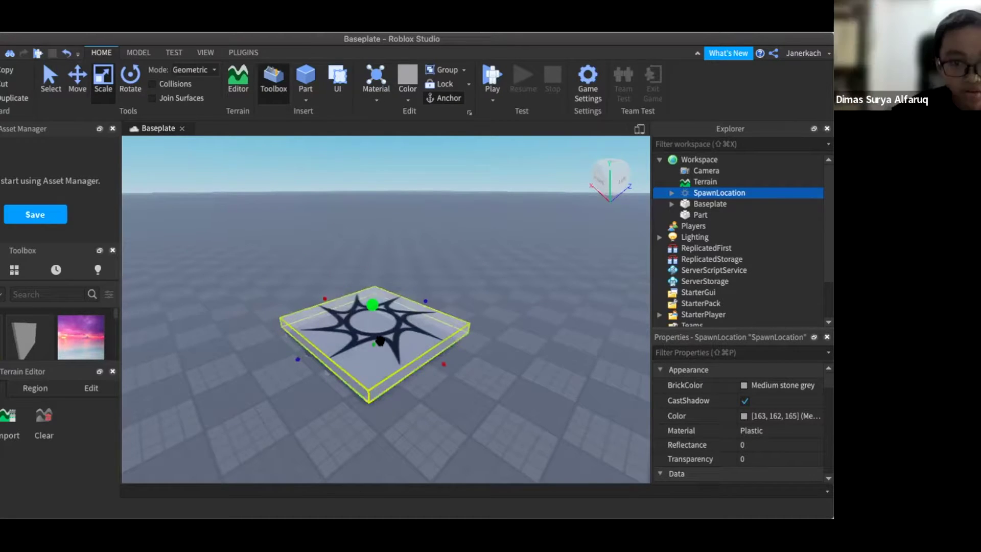
{"action": "key", "text": "super+z"}
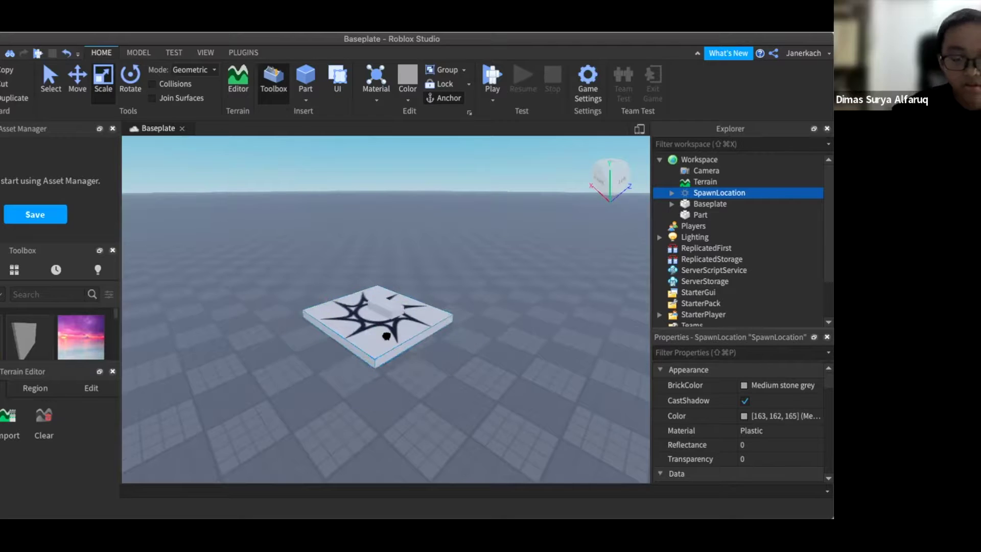
- Scale the block part taller and longer, and move it off the spawn location into the distance
{"action": "left_click", "coordinate": [378, 300]}
{"action": "mouse_move", "coordinate": [385, 287]}
{"action": "left_mouse_down"}
{"action": "mouse_move", "coordinate": [368, 215]}
{"action": "mouse_move", "coordinate": [386, 225]}
{"action": "mouse_move", "coordinate": [386, 211]}
{"action": "left_mouse_up"}
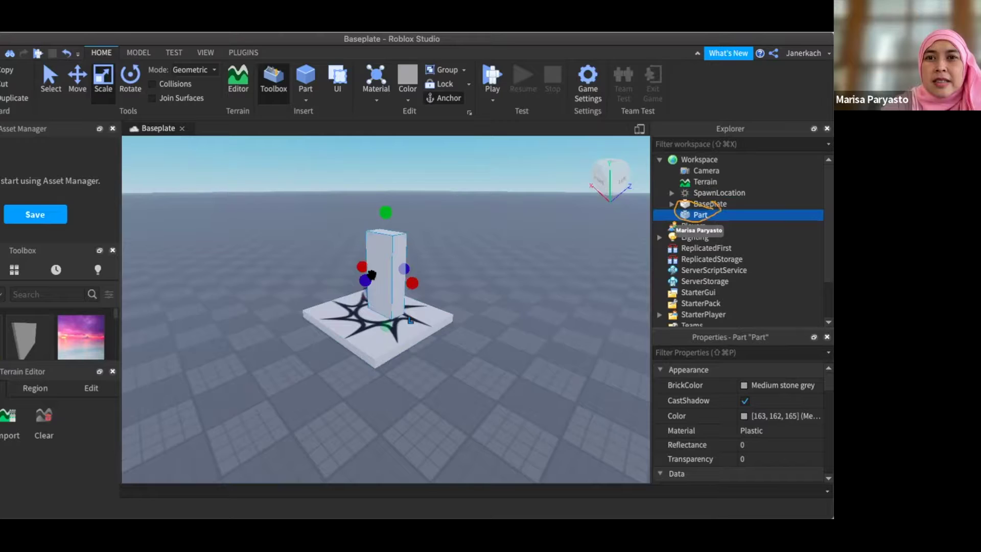
{"action": "left_click_drag", "start_coordinate": [412, 283], "coordinate": [469, 302]}
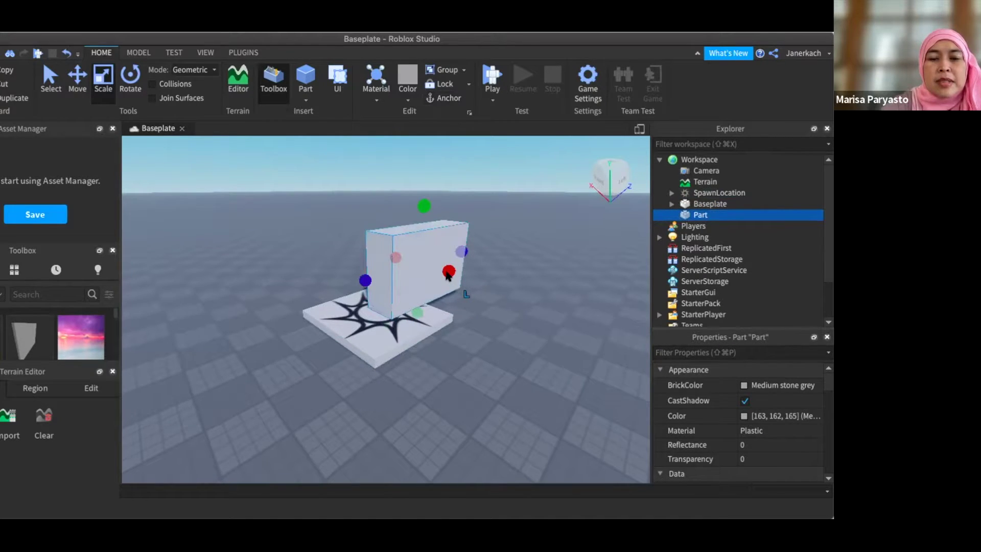
{"action": "left_click_drag", "start_coordinate": [448, 275], "coordinate": [449, 213]}
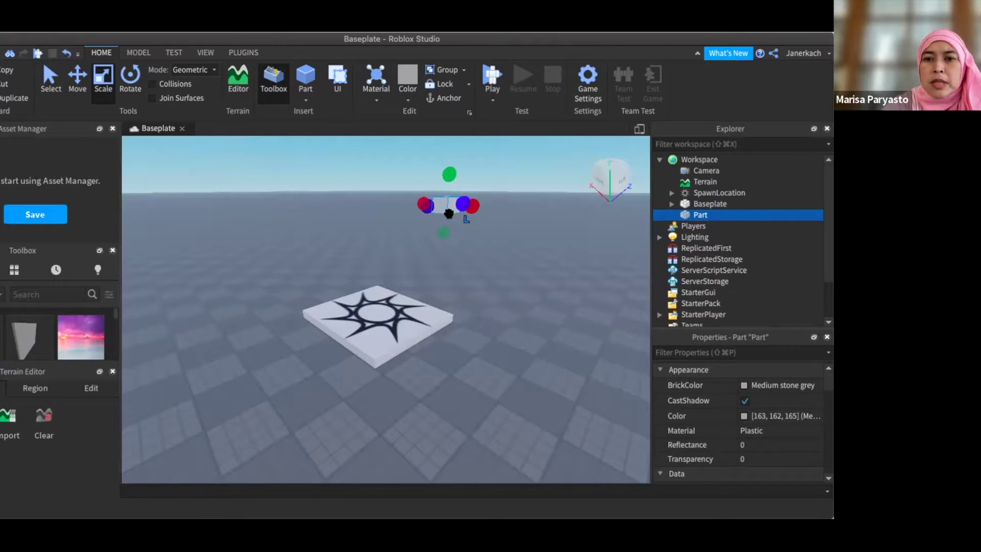
{"action": "left_click", "coordinate": [703, 204]}
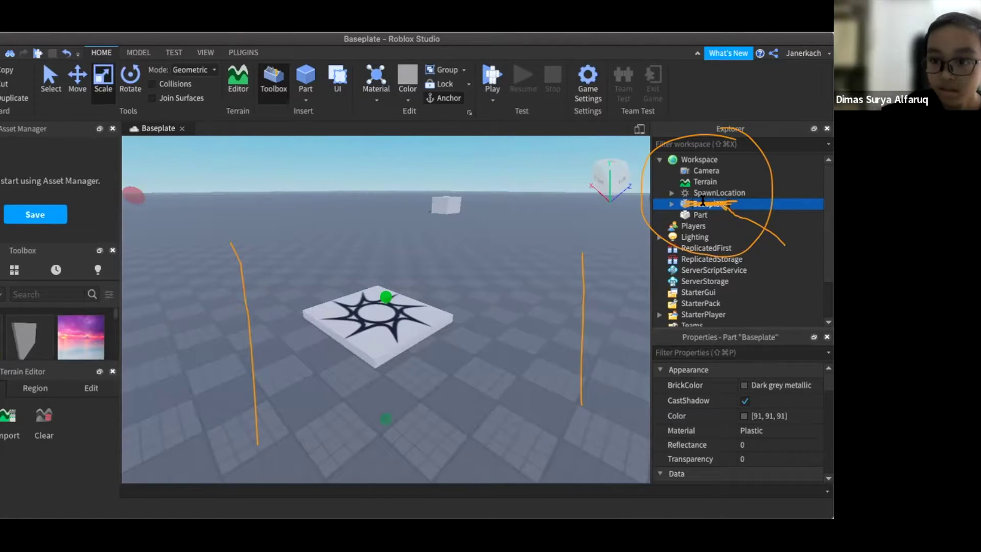
{"action": "left_click", "coordinate": [714, 204]}
{"action": "key", "text": "Escape"}
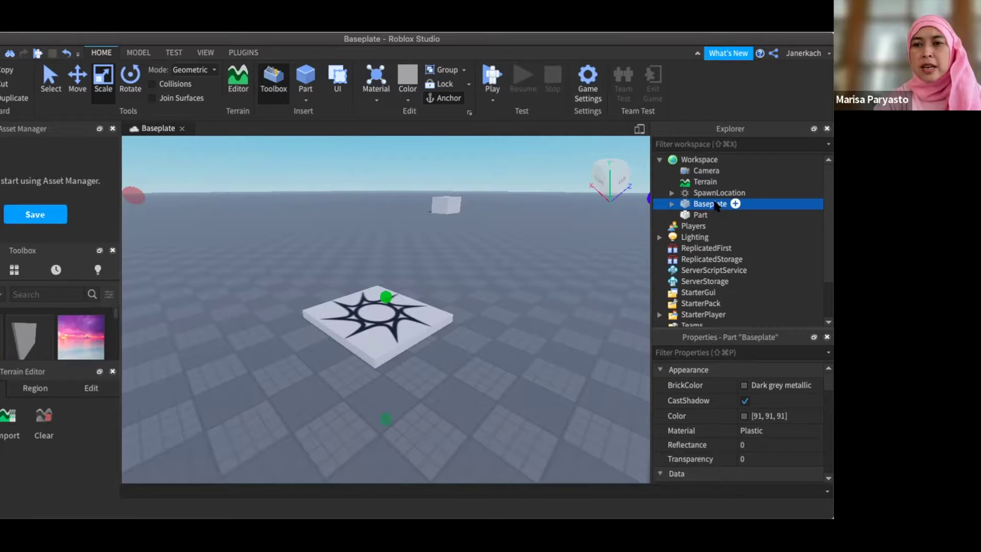
{"action": "left_click", "coordinate": [726, 203]}
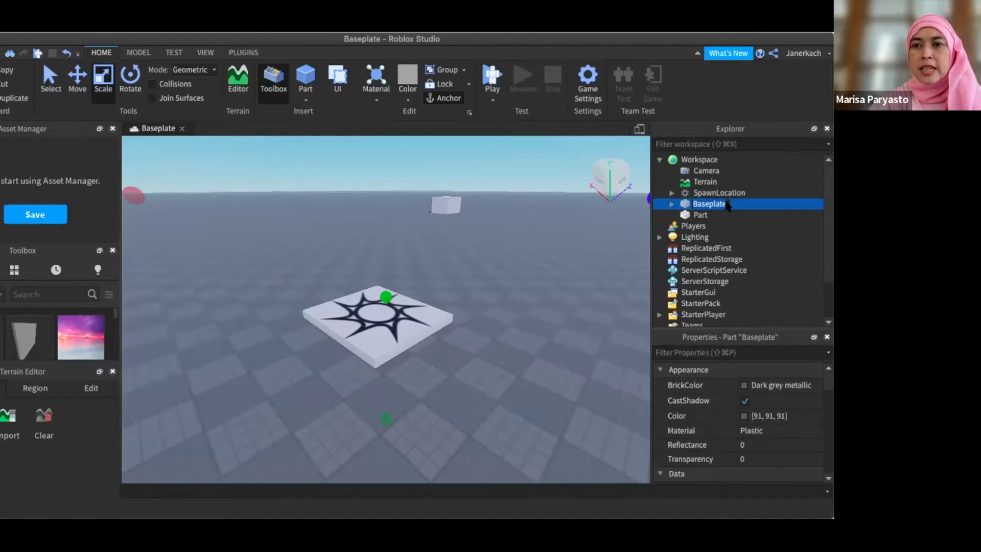
{"action": "double_click", "coordinate": [726, 203]}
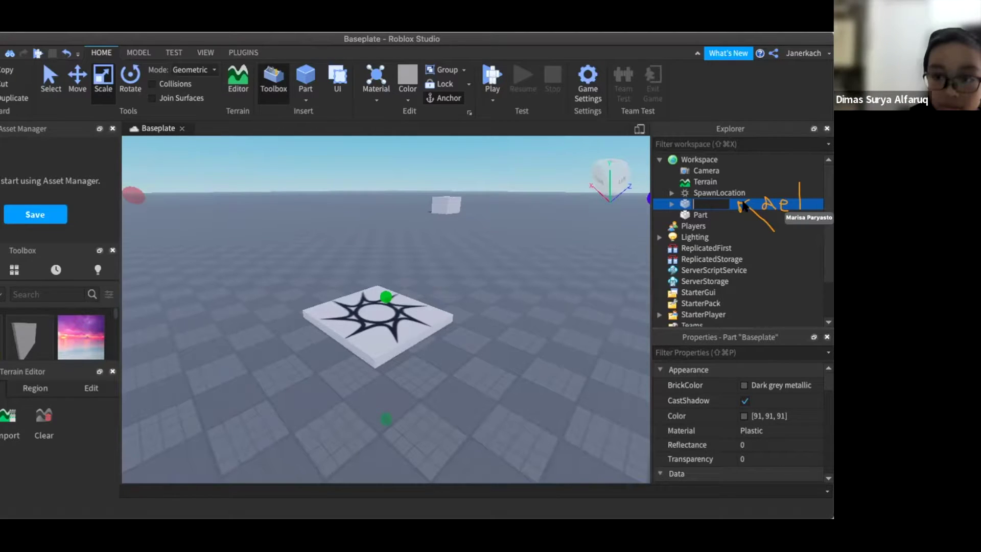
{"action": "key", "text": "Escape"}
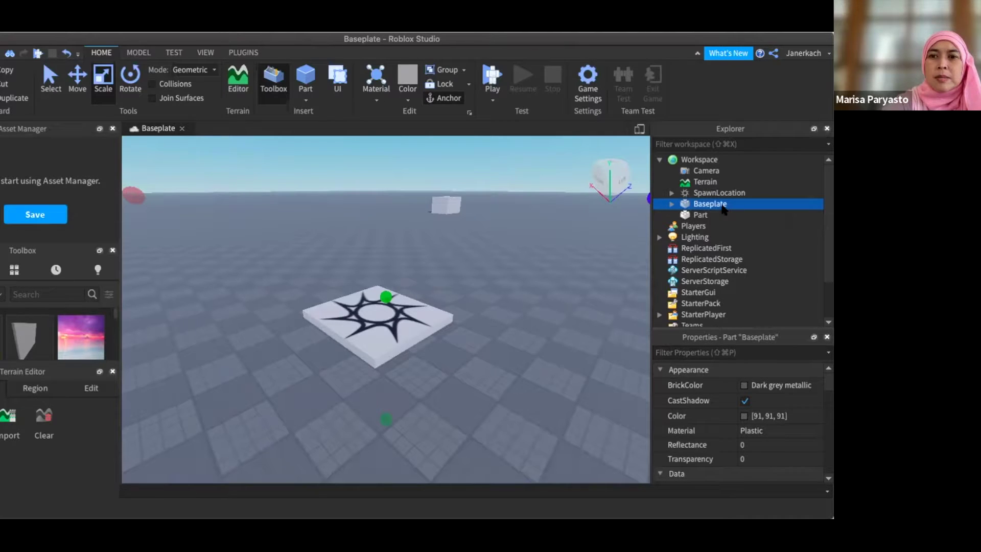
{"action": "left_click", "coordinate": [671, 204]}
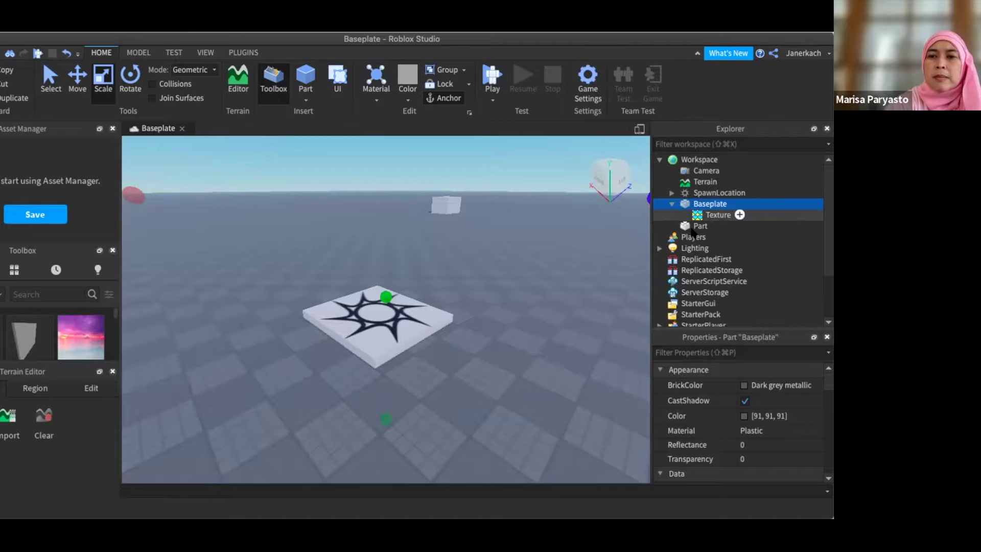
{"action": "left_click", "coordinate": [670, 204]}
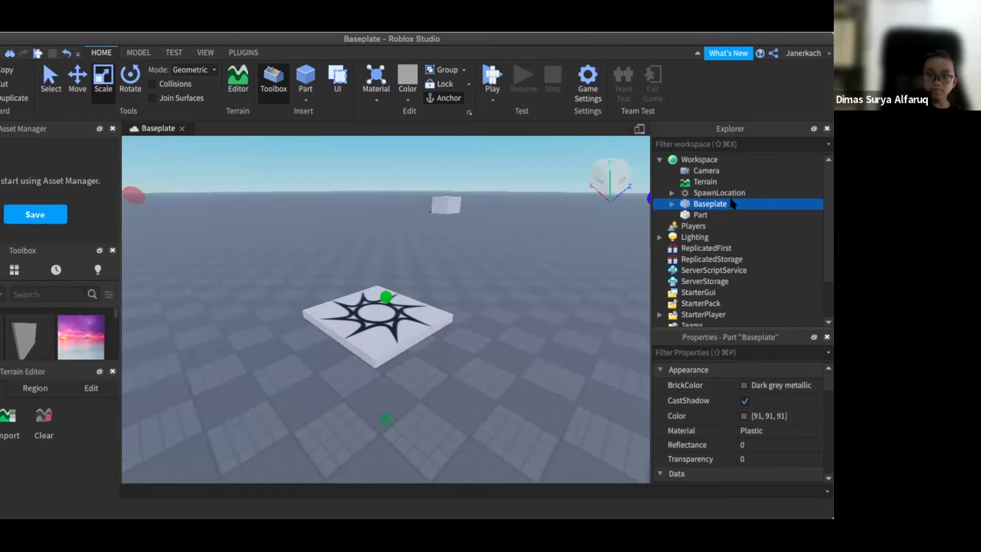
- Search the objects that can be inserted into the Baseplate for "dele" and close the search
{"action": "left_click", "coordinate": [734, 203]}
{"action": "key", "text": "Escape"}
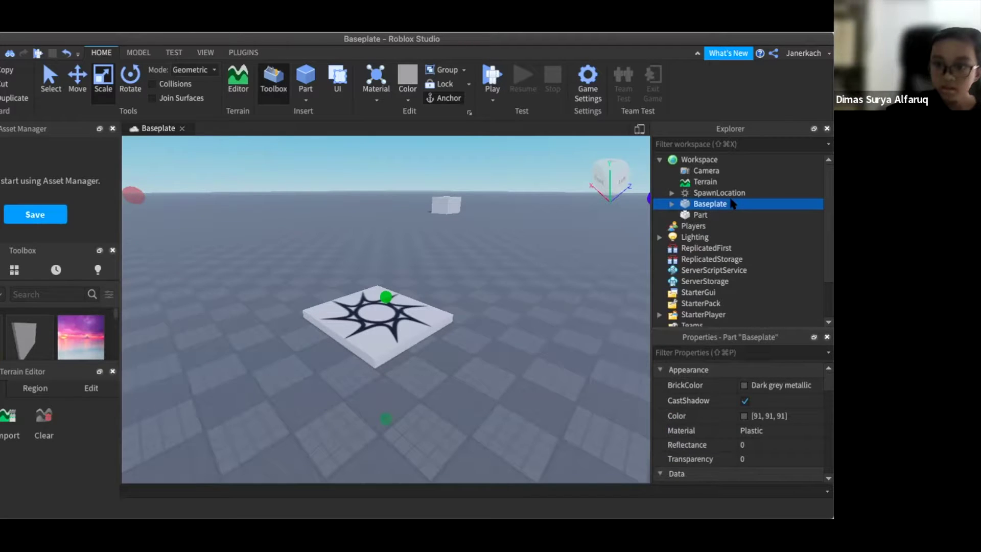
{"action": "left_click", "coordinate": [734, 203]}
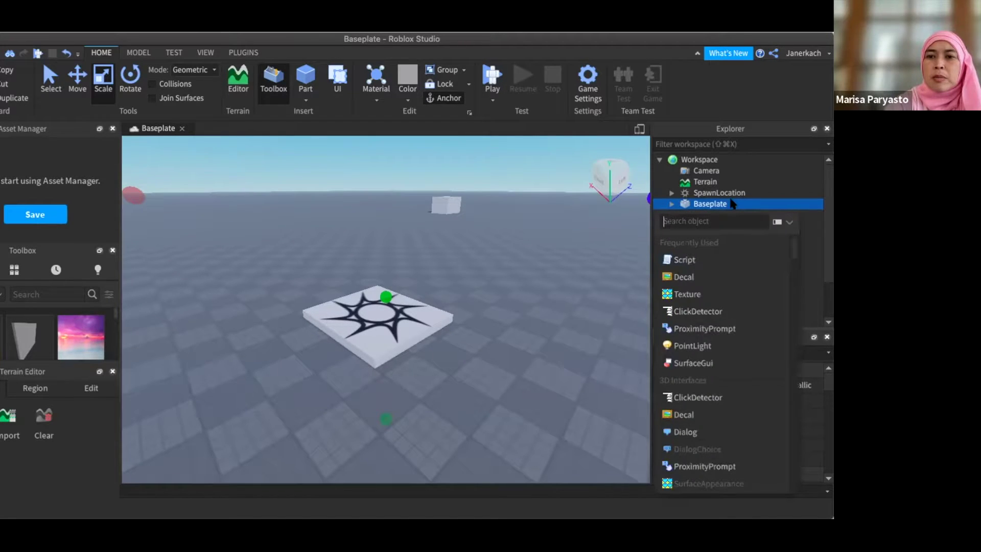
{"action": "key", "text": "Escape"}
{"action": "left_click", "coordinate": [733, 203]}
{"action": "key", "text": "Escape"}
{"action": "key", "text": "super+i"}
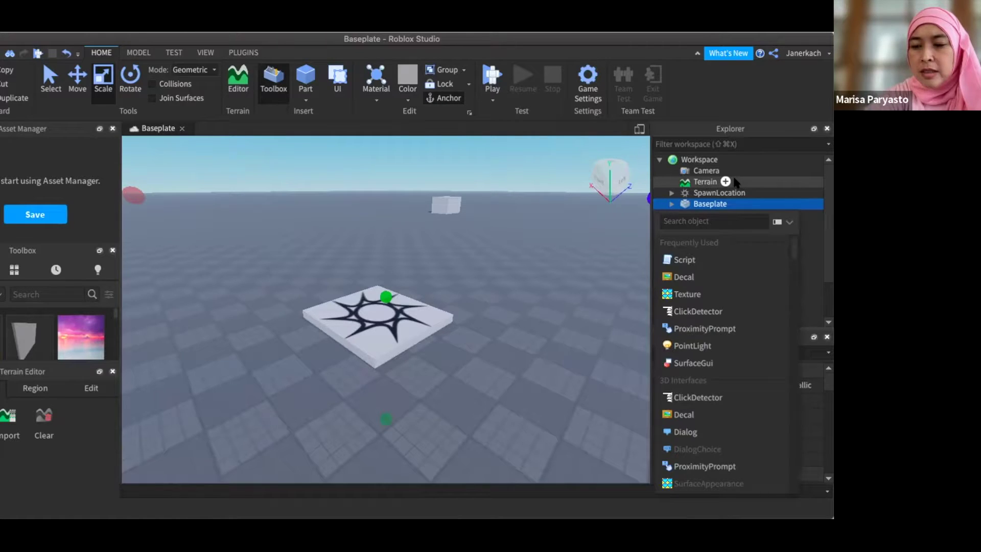
{"action": "type", "text": "del"}
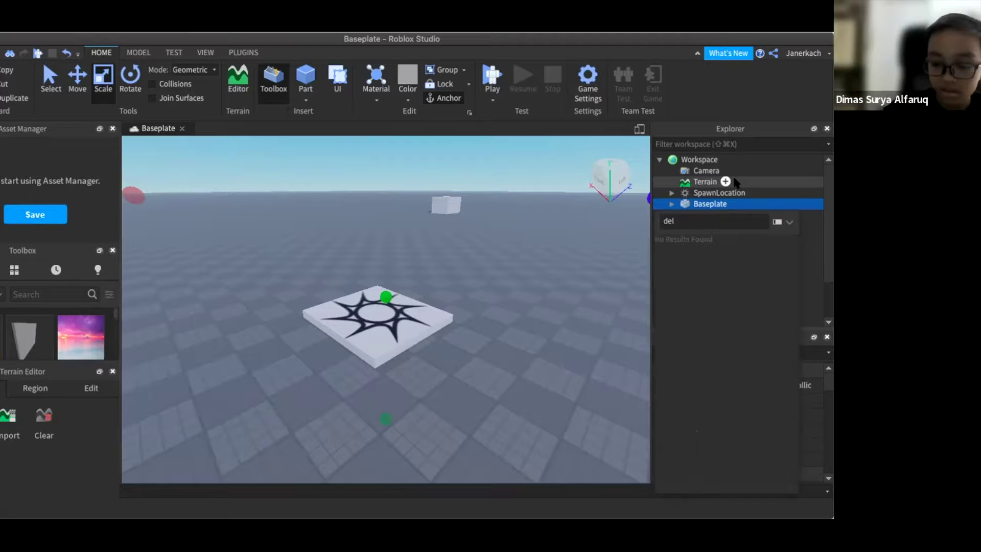
{"action": "key", "text": "BackSpace"}
{"action": "key", "text": "BackSpace"}
{"action": "key", "text": "BackSpace"}
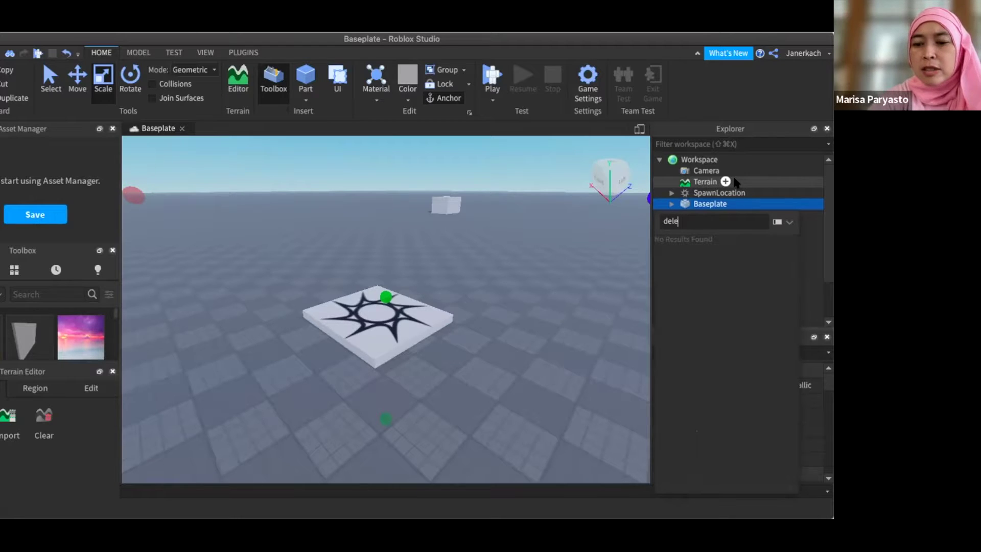
{"action": "left_click", "coordinate": [606, 244]}
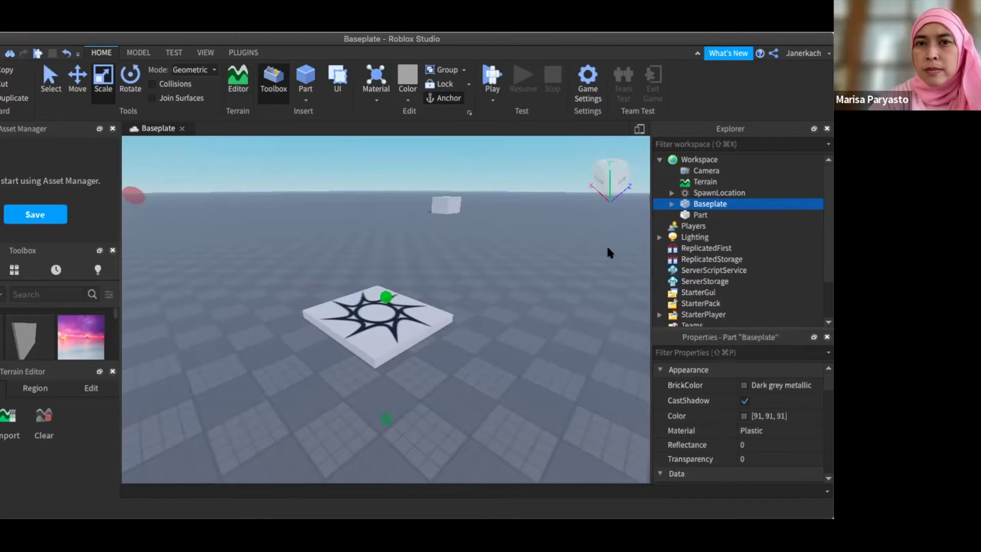
- Clear the selection and select the Baseplate part in the Explorer
{"action": "left_click", "coordinate": [607, 253]}
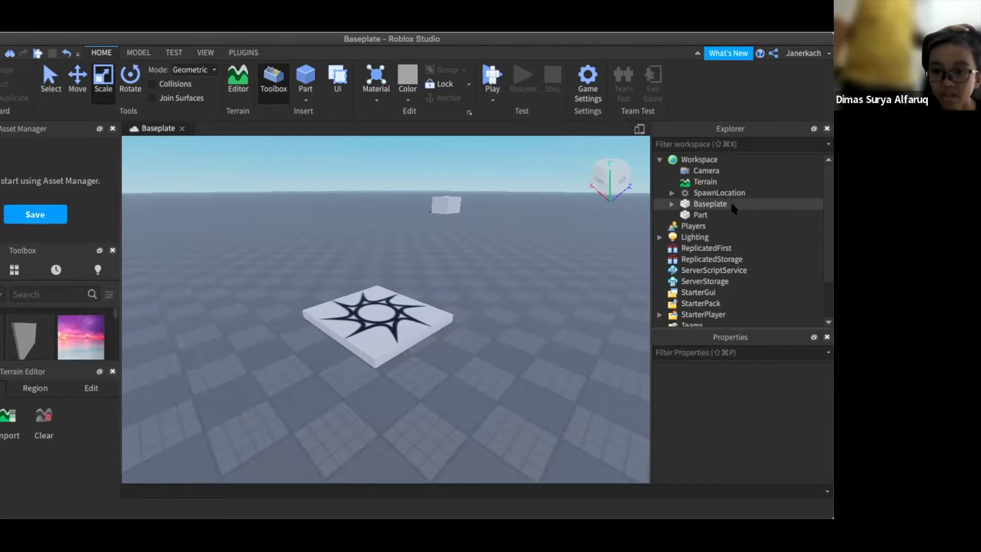
{"action": "left_click", "coordinate": [703, 206]}
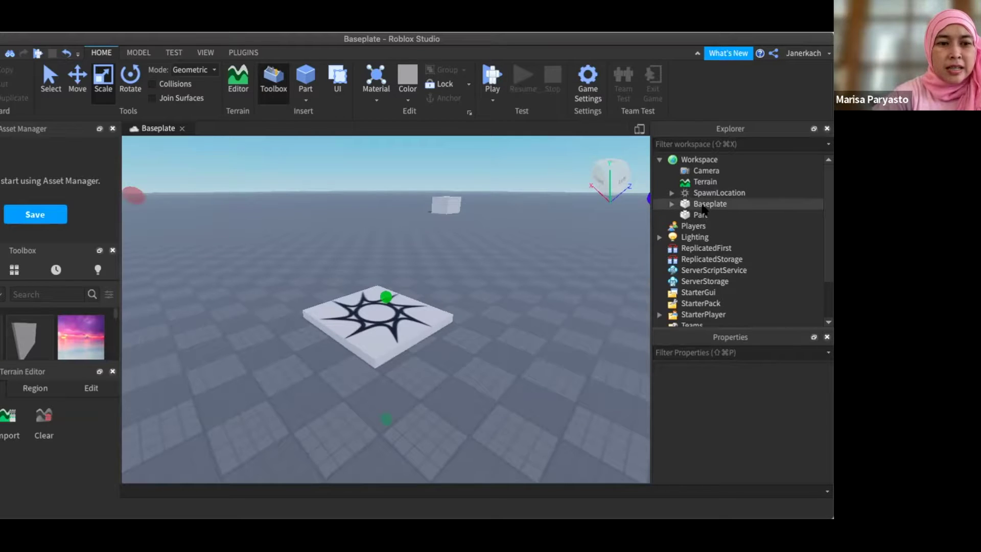
{"action": "left_click", "coordinate": [703, 206]}
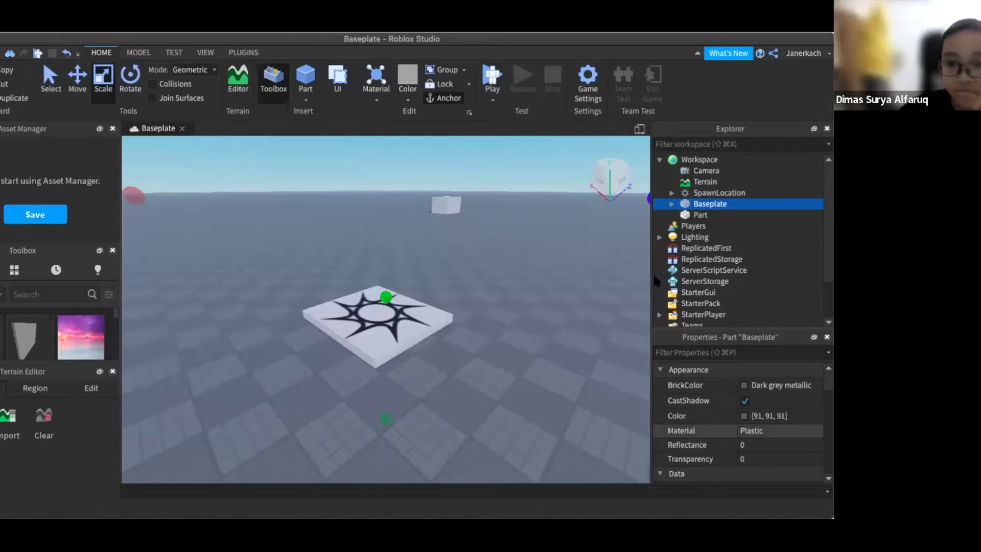
- Delete the Baseplate part from the Workspace
{"action": "double_click", "coordinate": [722, 199]}
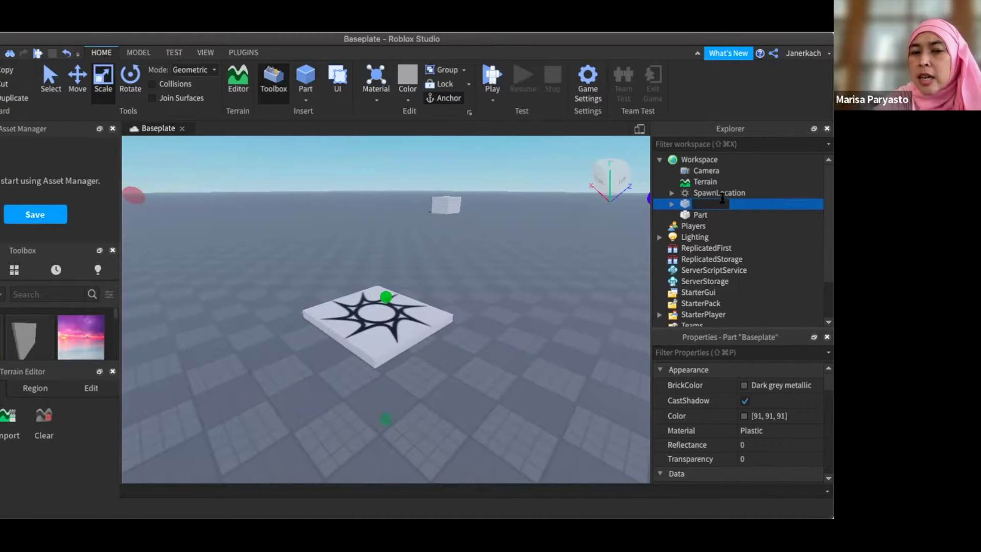
{"action": "key", "text": "Escape"}
{"action": "key", "text": "Delete"}
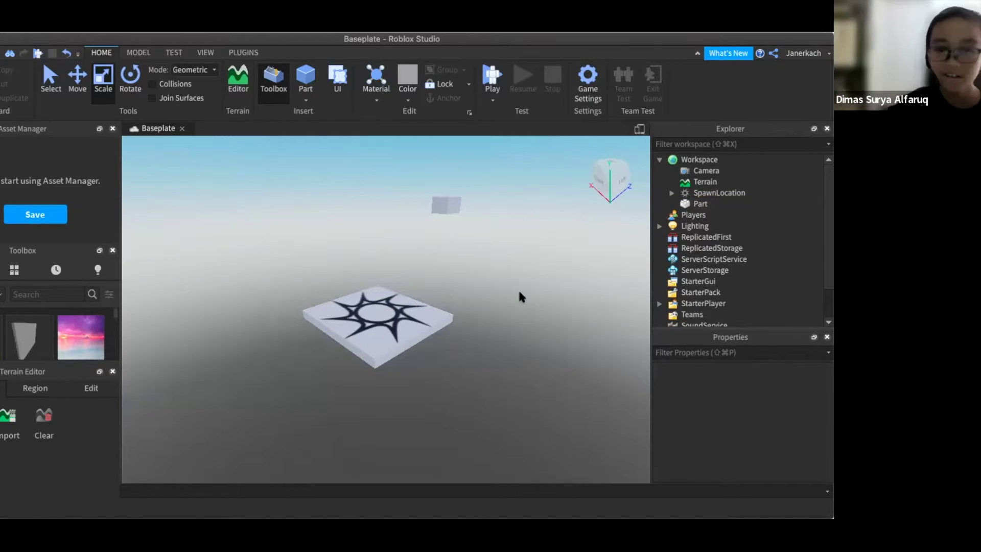
- Select the distant block part and scale it flatter and narrower
{"action": "left_click", "coordinate": [441, 200]}
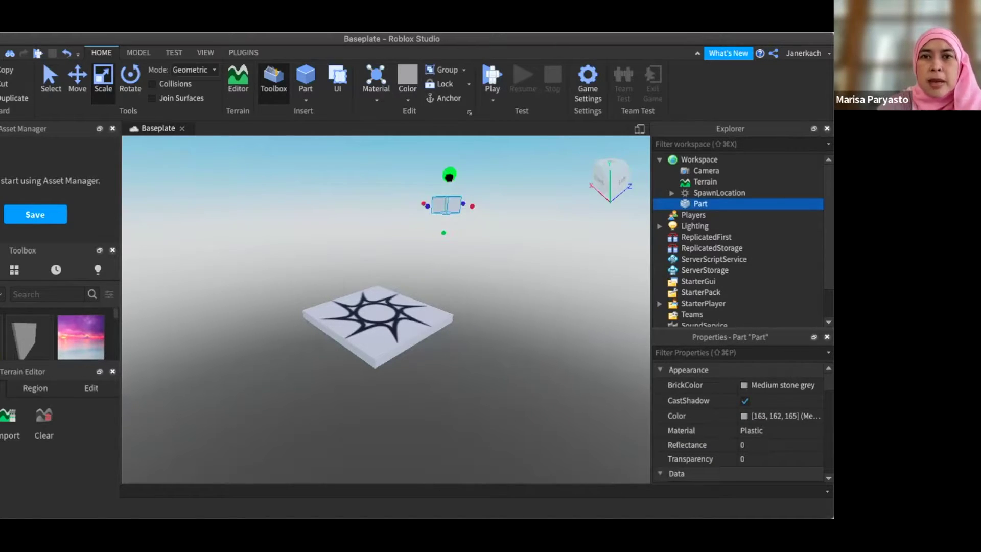
{"action": "left_click_drag", "start_coordinate": [445, 243], "coordinate": [446, 238]}
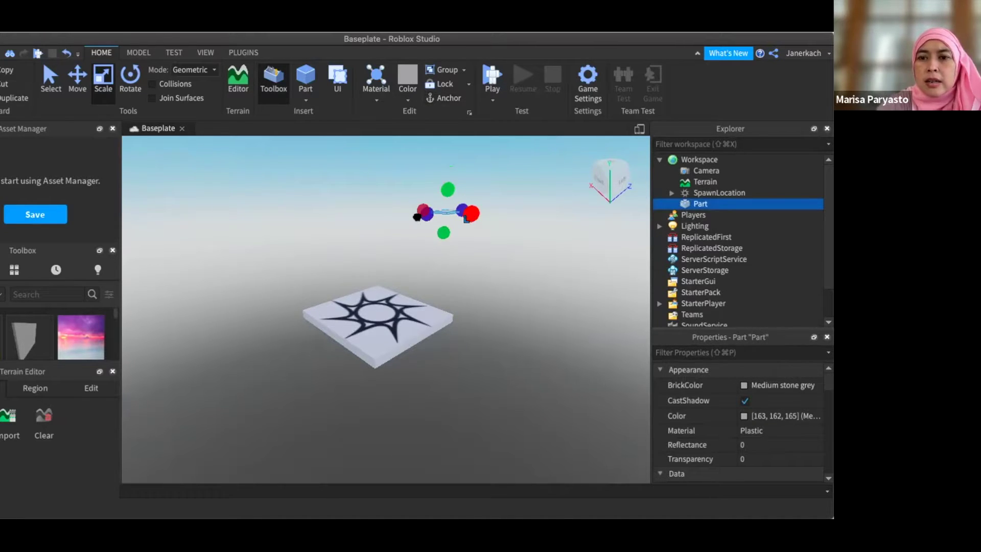
{"action": "left_click_drag", "start_coordinate": [417, 217], "coordinate": [420, 215]}
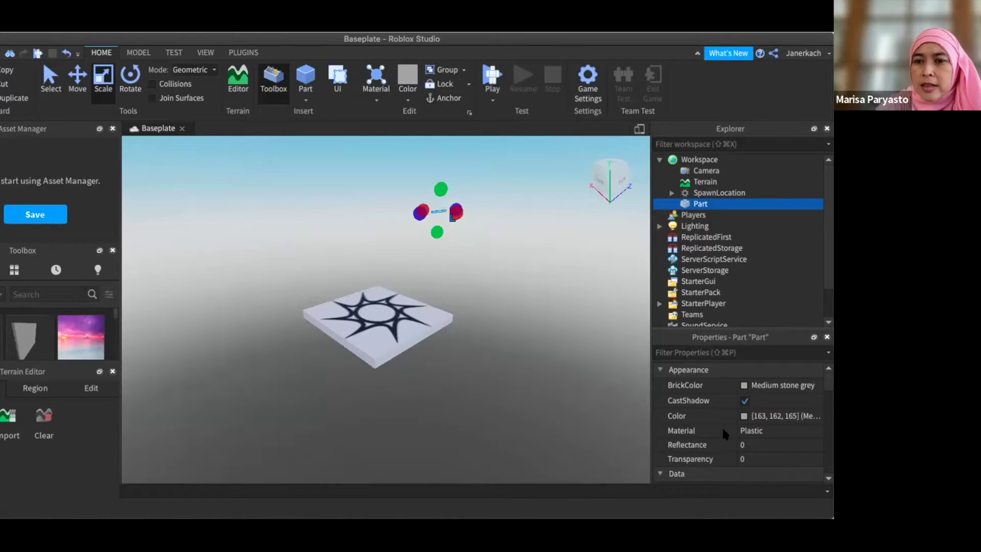
{"action": "left_click_drag", "start_coordinate": [781, 370], "coordinate": [761, 372]}
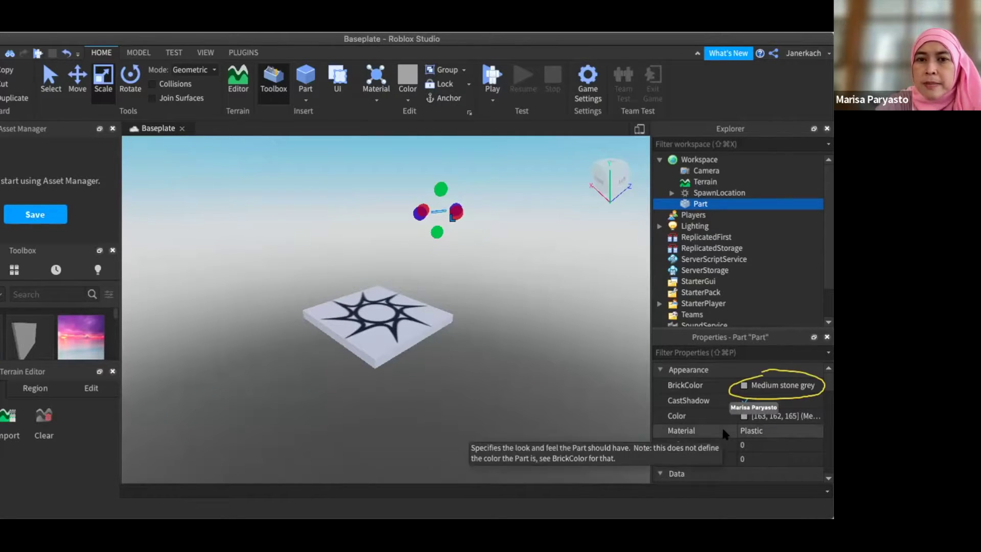
{"action": "left_click", "coordinate": [780, 390]}
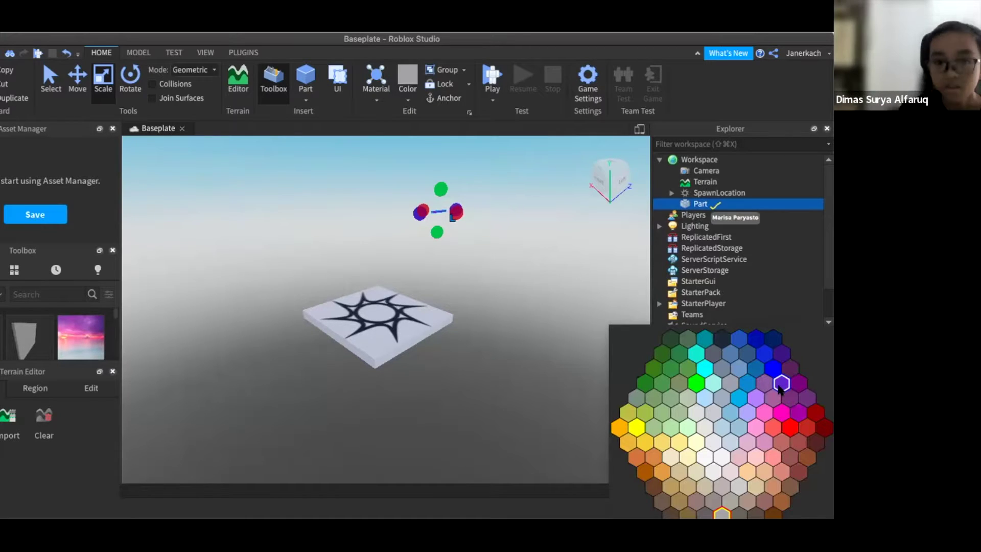
{"action": "left_click", "coordinate": [409, 323]}
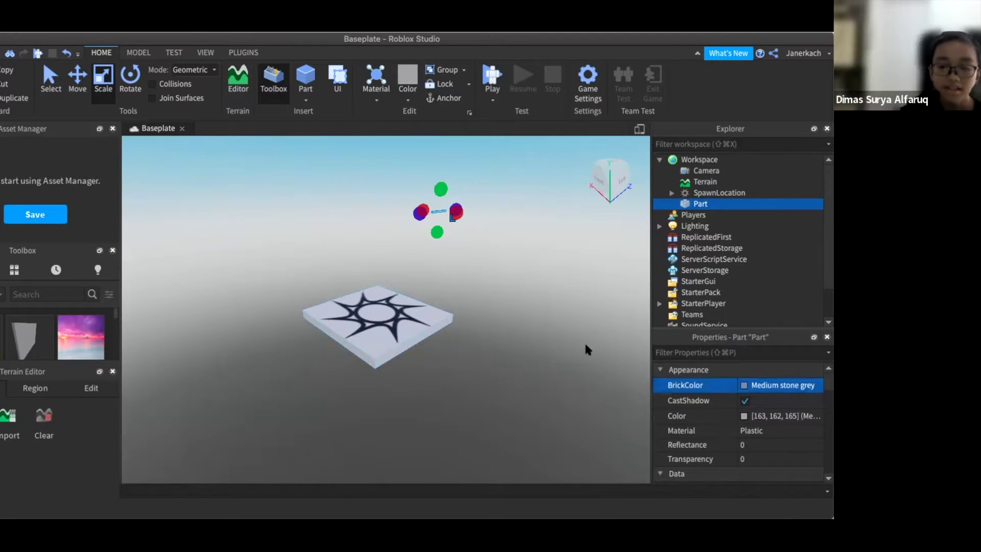
{"action": "left_click", "coordinate": [784, 383]}
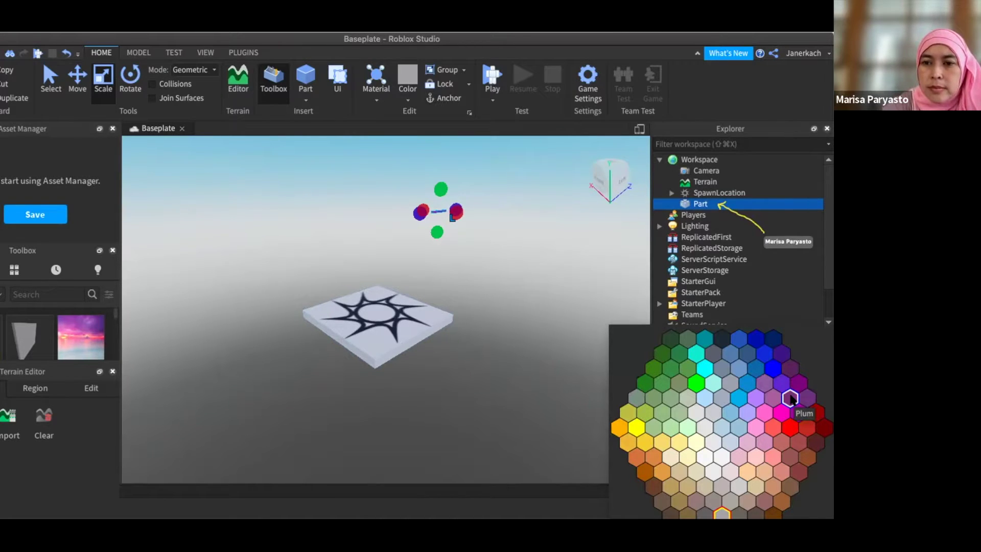
{"action": "left_click", "coordinate": [706, 204]}
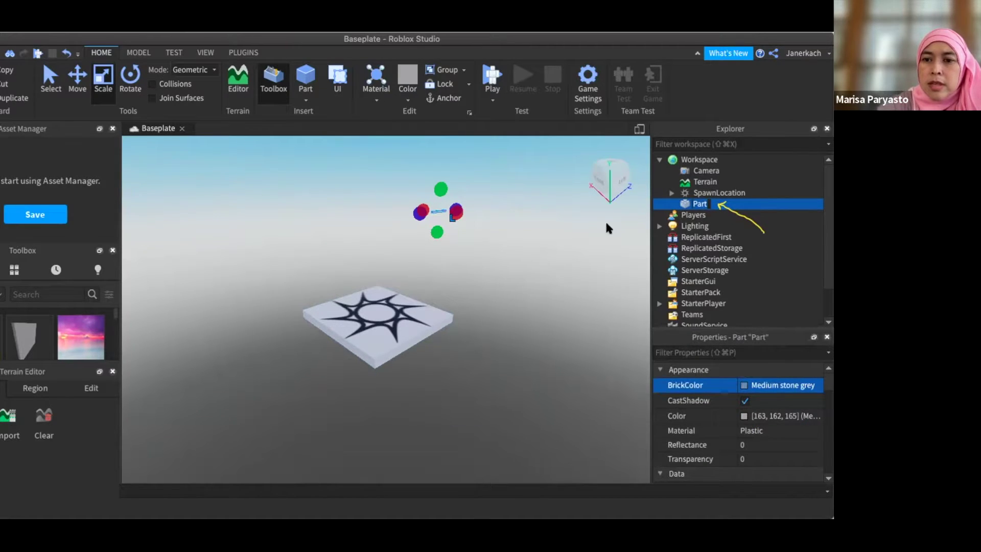
- Delete the distant block part from the Workspace
{"action": "left_click", "coordinate": [715, 203]}
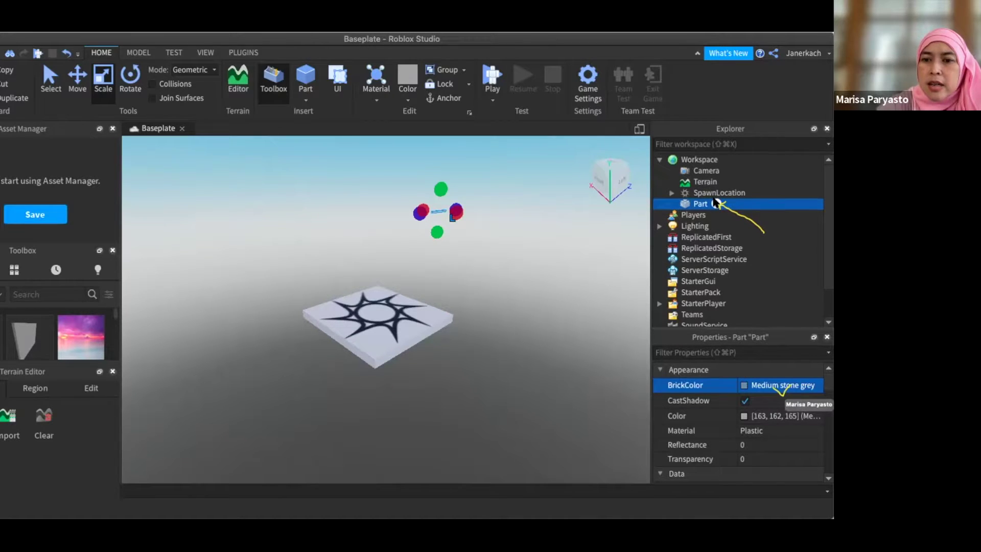
{"action": "left_click", "coordinate": [715, 203]}
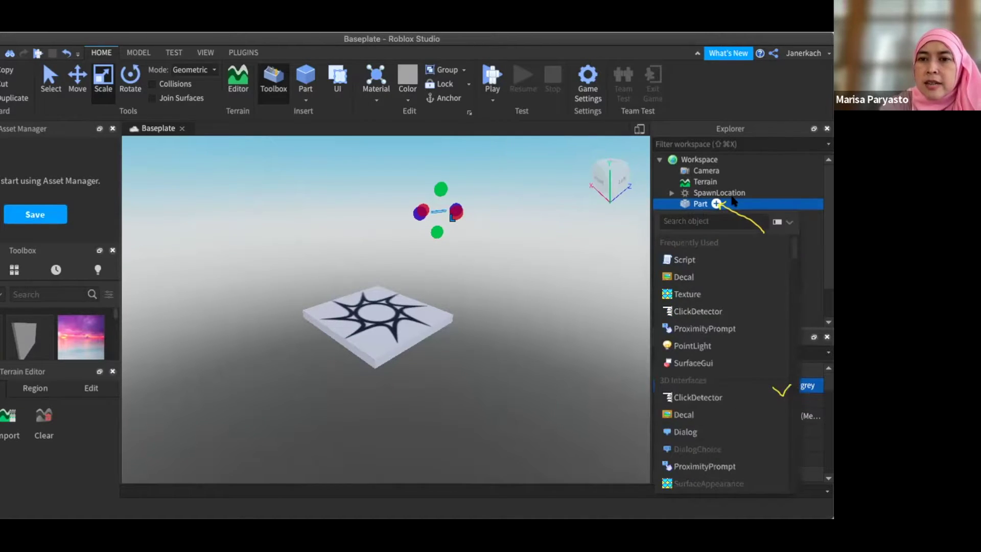
{"action": "left_click", "coordinate": [734, 200]}
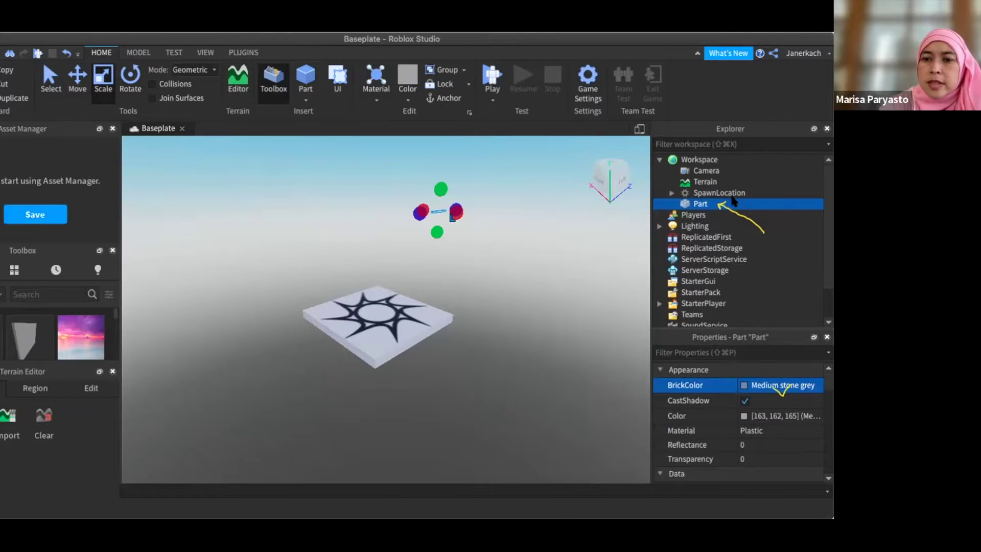
{"action": "key", "text": "Delete"}
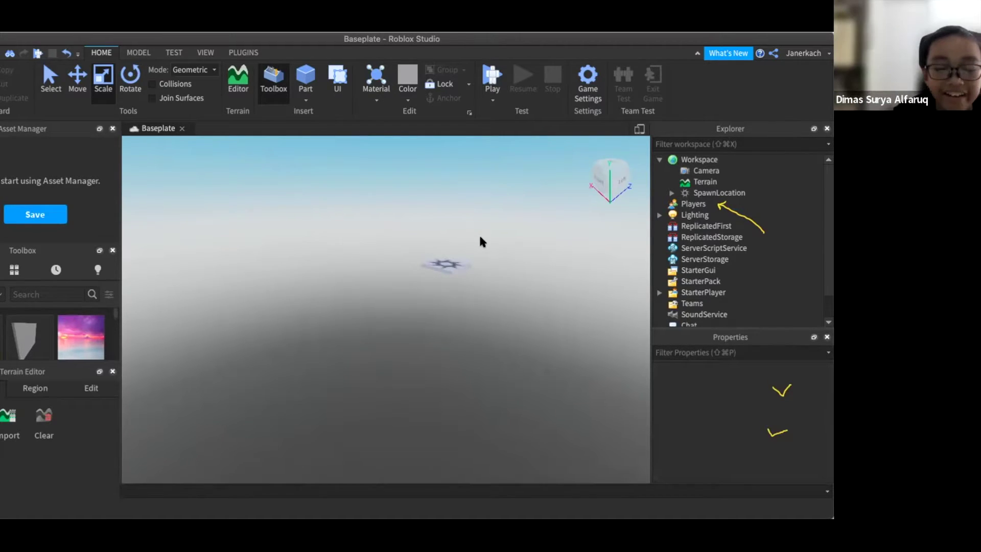
- Insert a new block part at the spawn location and set its BrickColor to Teal
{"action": "scroll", "coordinate": [479, 241], "scroll_direction": "up", "scroll_amount": 3}
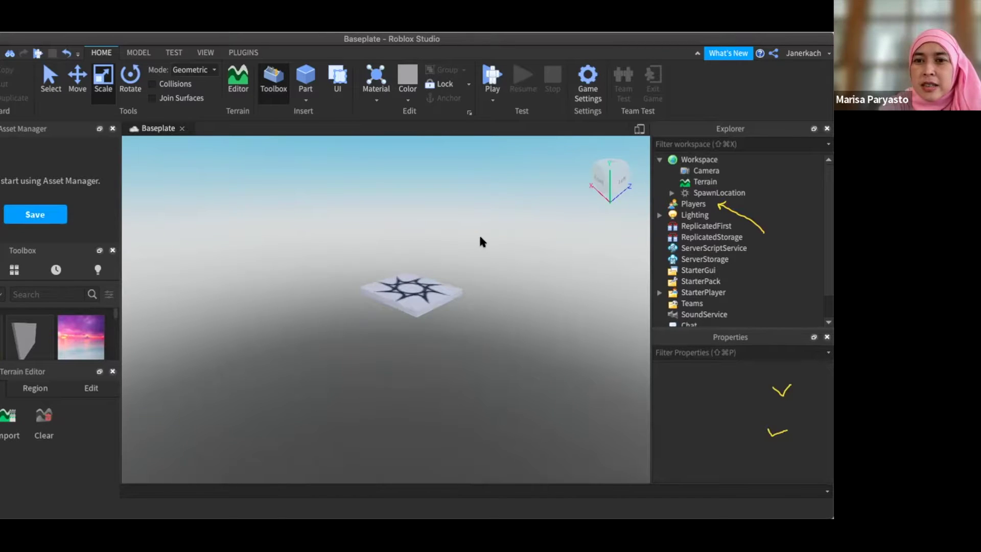
{"action": "scroll", "coordinate": [480, 240], "scroll_direction": "up", "scroll_amount": 2}
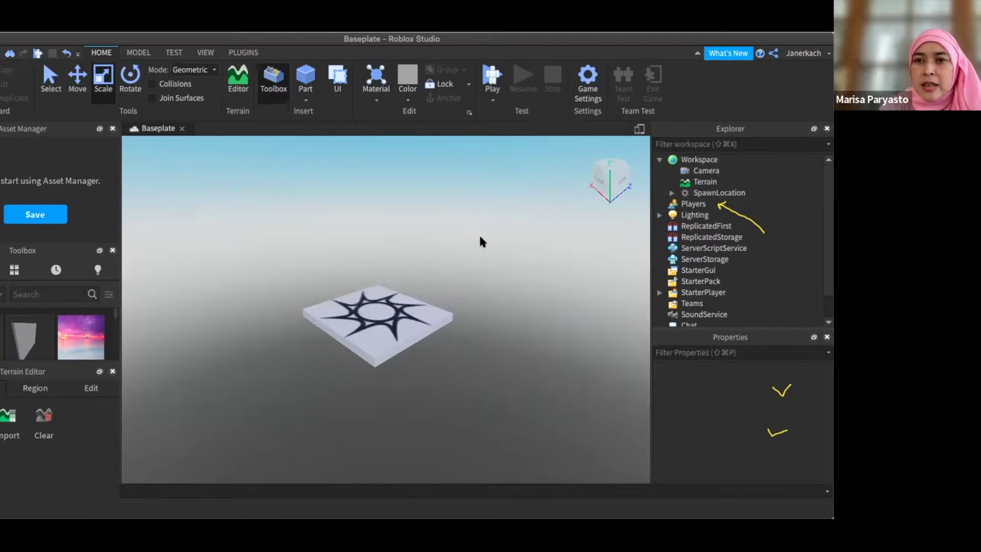
{"action": "scroll", "coordinate": [480, 240], "scroll_direction": "down", "scroll_amount": 3}
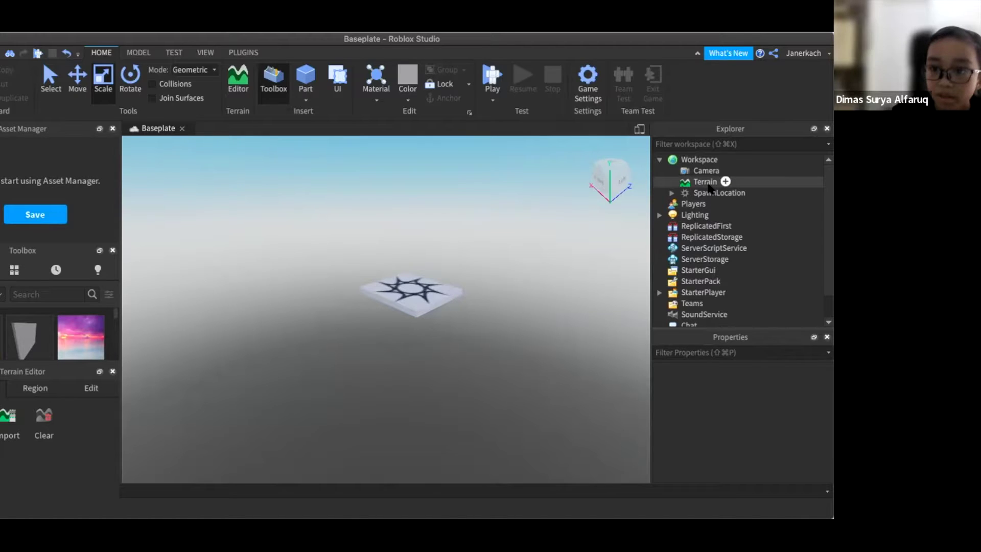
{"action": "scroll", "coordinate": [709, 189], "scroll_direction": "down", "scroll_amount": 1}
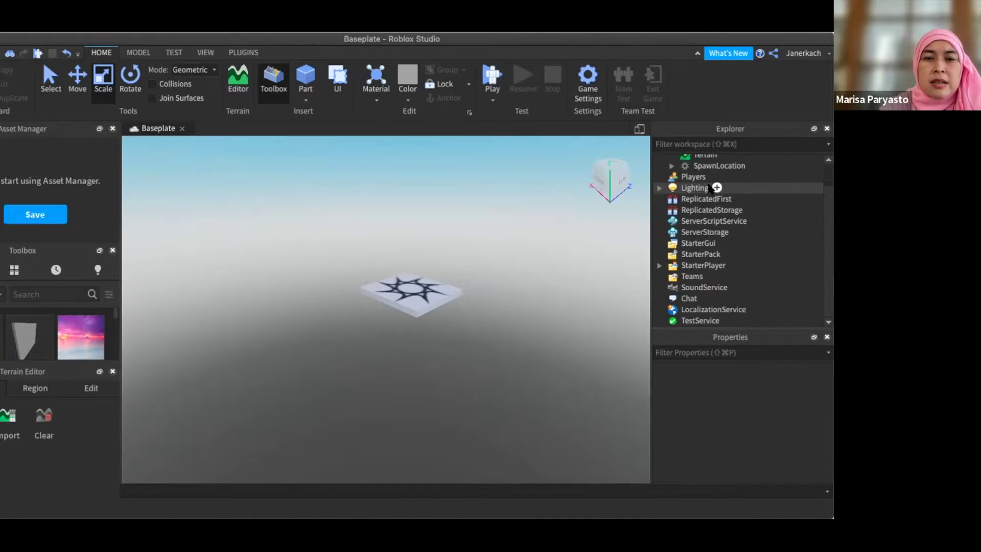
{"action": "scroll", "coordinate": [710, 189], "scroll_direction": "up", "scroll_amount": 1}
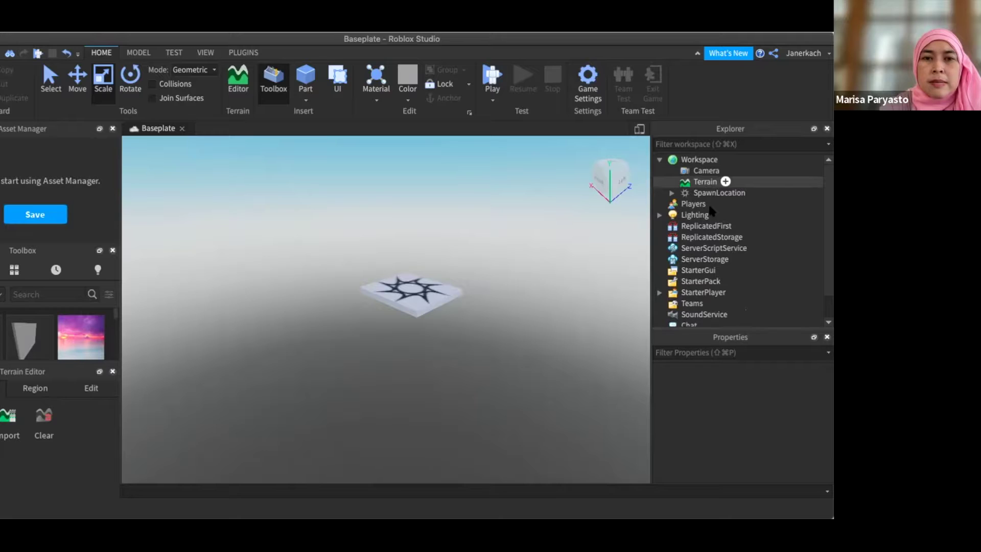
{"action": "left_click", "coordinate": [303, 82]}
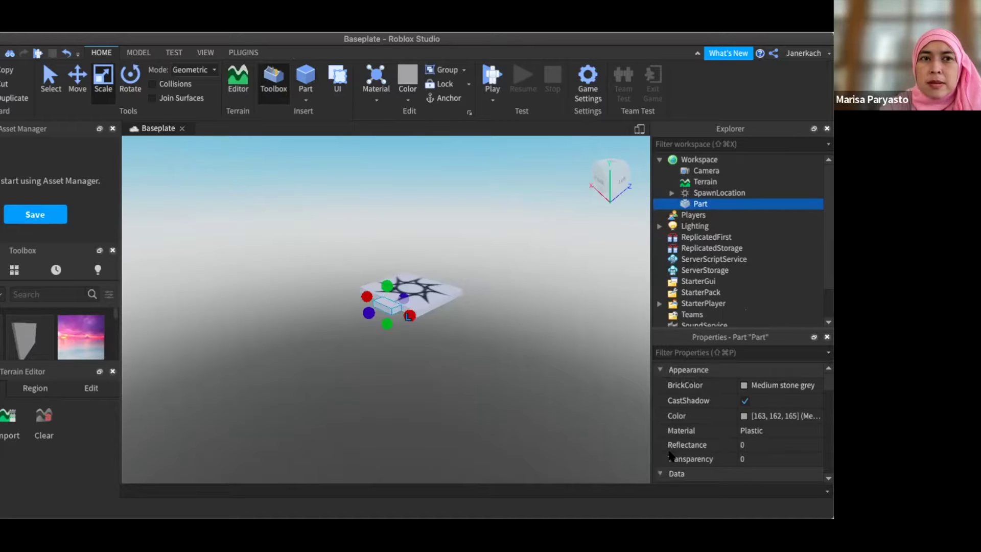
{"action": "left_click", "coordinate": [773, 388]}
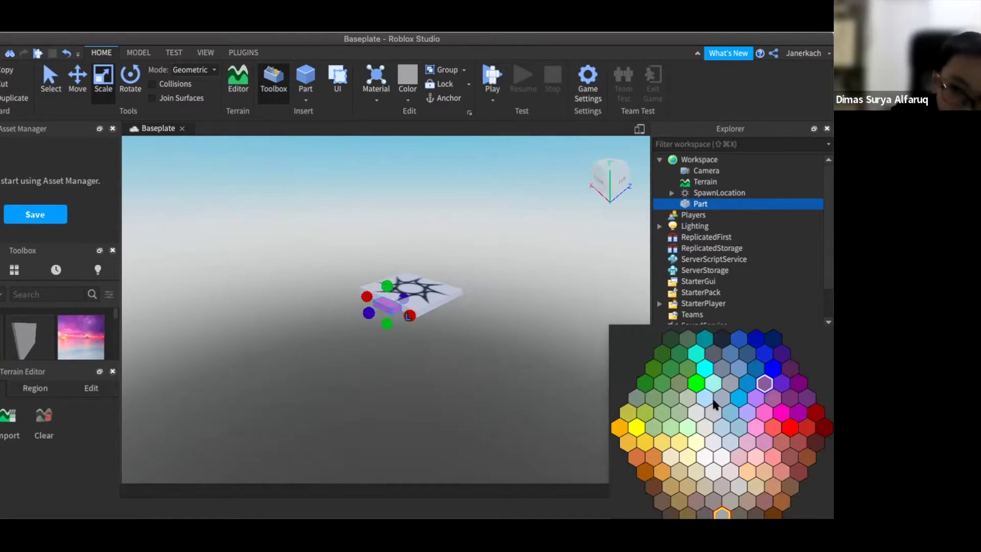
{"action": "left_click", "coordinate": [720, 428]}
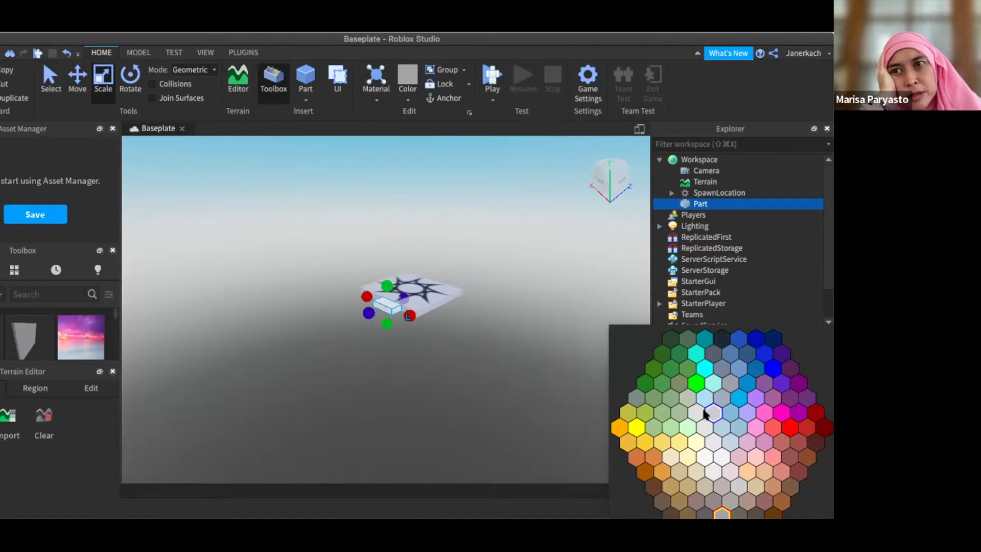
{"action": "left_click", "coordinate": [696, 350]}
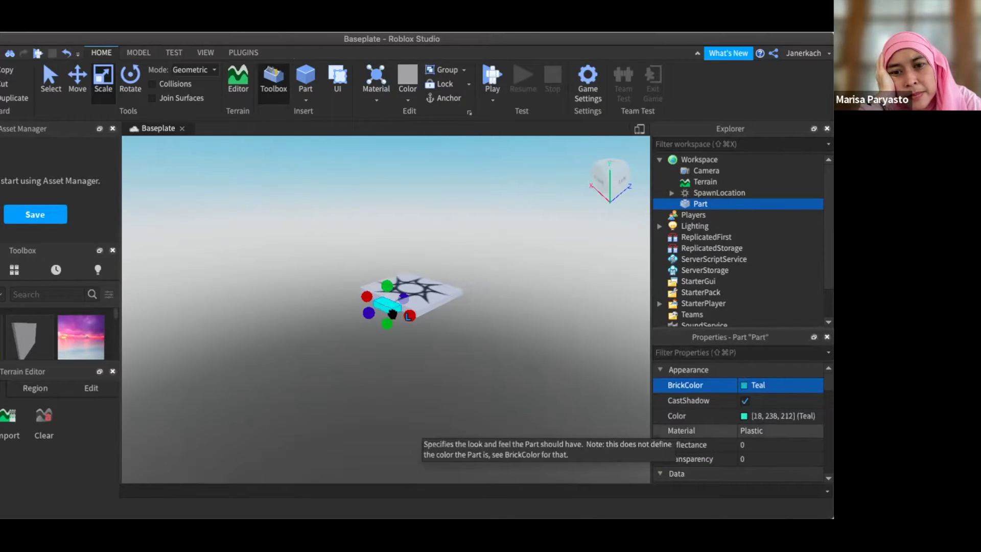
- Scale the teal part longer and wider along the spawn location's edge, to a size of about 13, 1, 5
{"action": "left_click_drag", "start_coordinate": [416, 321], "coordinate": [424, 324]}
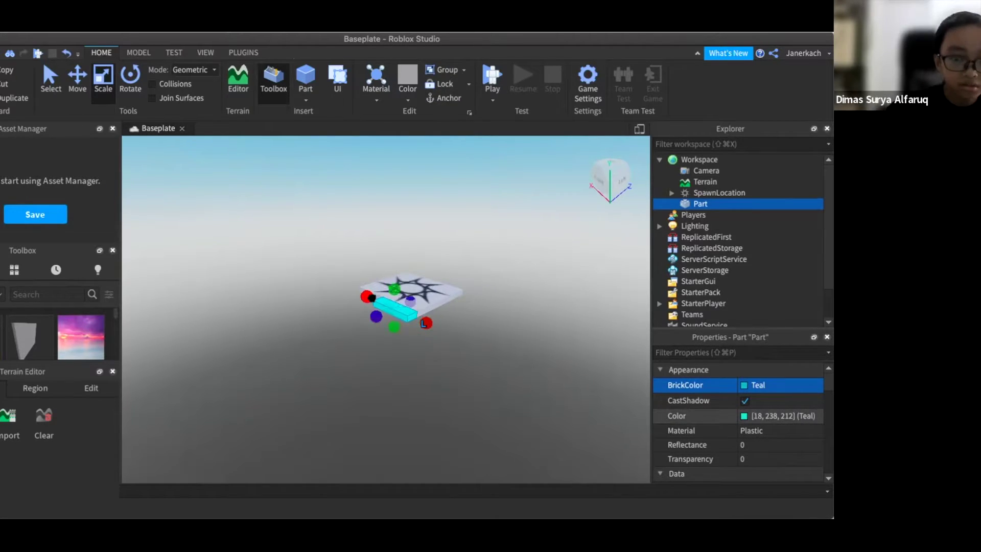
{"action": "left_click_drag", "start_coordinate": [366, 296], "coordinate": [351, 290]}
{"action": "left_click", "coordinate": [365, 316]}
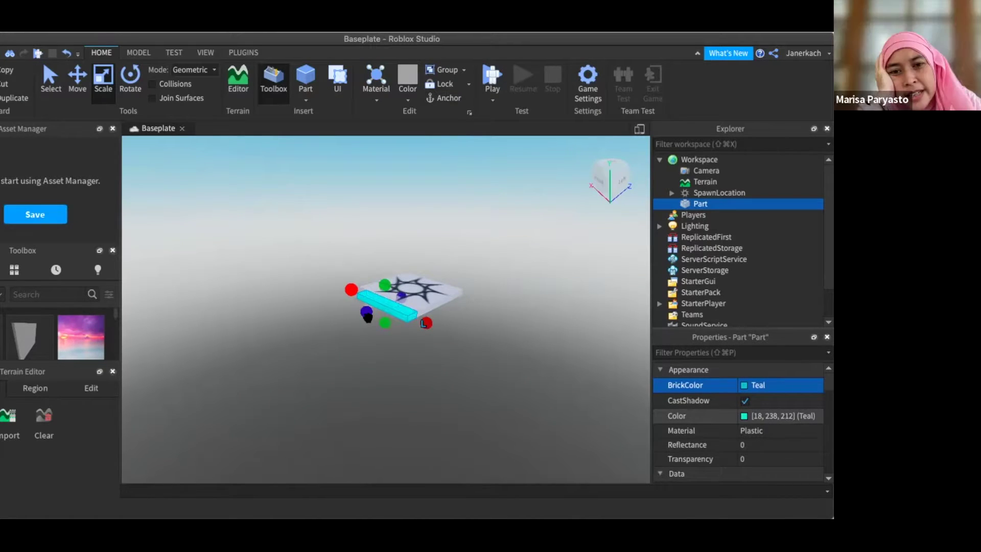
{"action": "left_click_drag", "start_coordinate": [365, 315], "coordinate": [351, 332]}
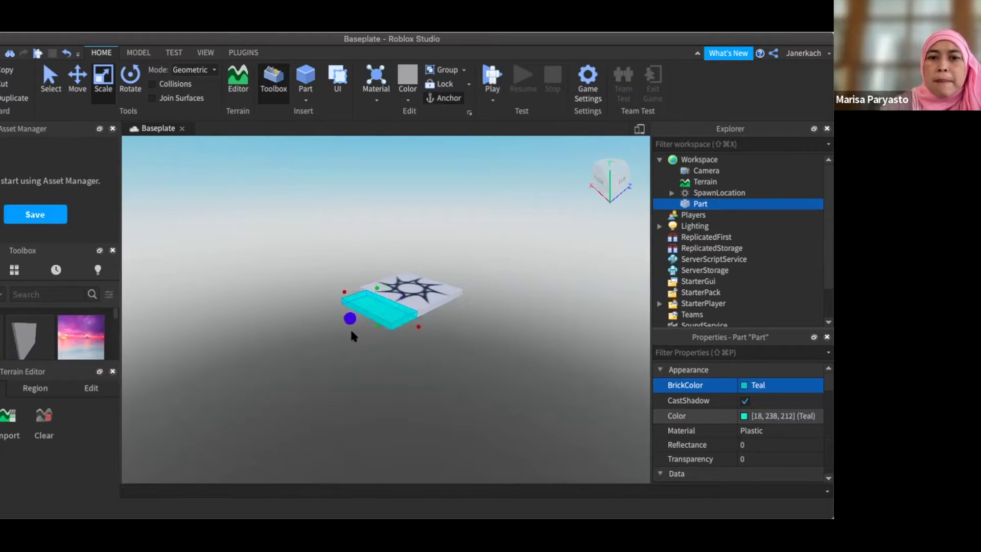
{"action": "left_click", "coordinate": [368, 306]}
{"action": "left_click_drag", "start_coordinate": [367, 307], "coordinate": [341, 284]}
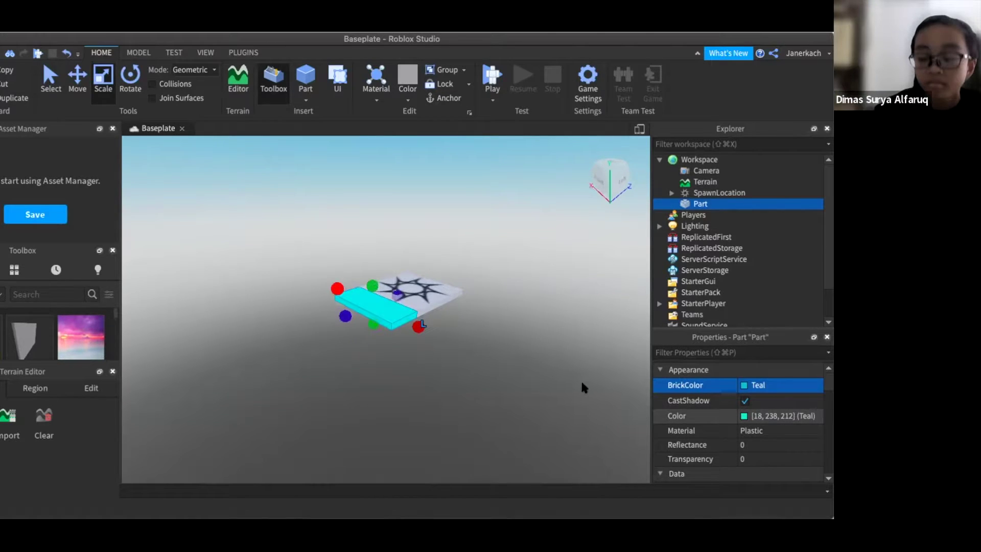
- Find the Anchored property in the teal part's Behavior settings and enable it
{"action": "left_click_drag", "start_coordinate": [713, 381], "coordinate": [779, 396]}
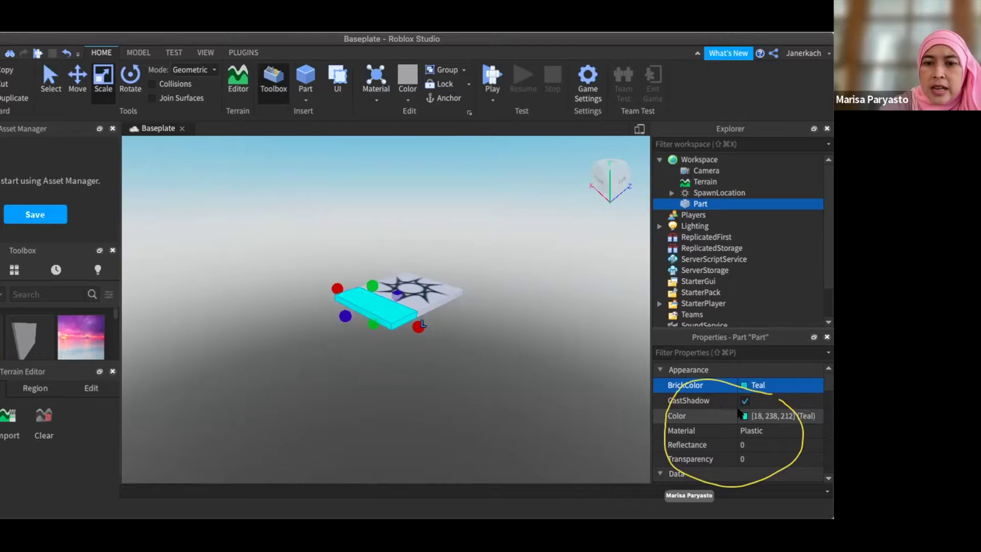
{"action": "scroll", "coordinate": [745, 422], "scroll_direction": "down", "scroll_amount": 2}
{"action": "scroll", "coordinate": [744, 422], "scroll_direction": "down", "scroll_amount": 4}
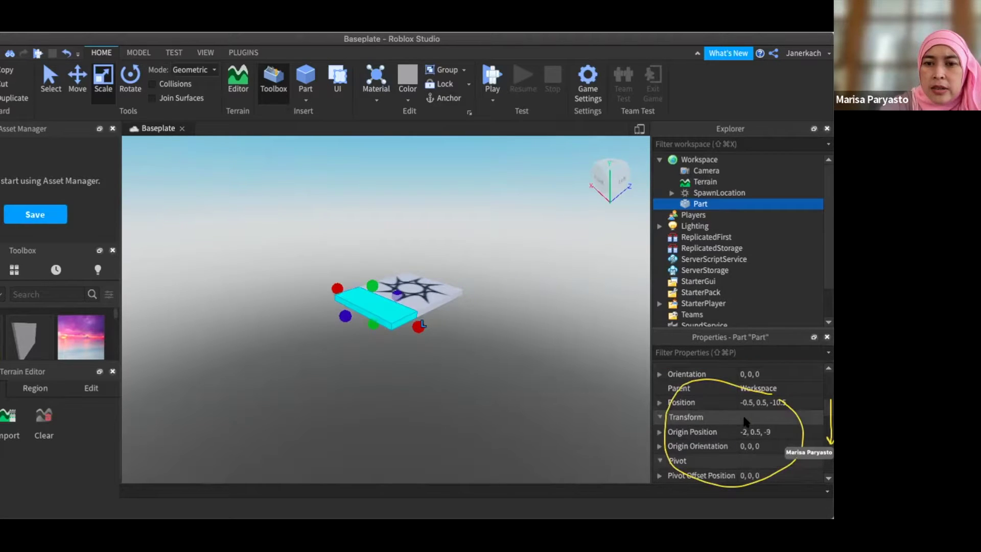
{"action": "scroll", "coordinate": [745, 422], "scroll_direction": "down", "scroll_amount": 5}
{"action": "scroll", "coordinate": [746, 421], "scroll_direction": "up", "scroll_amount": 5}
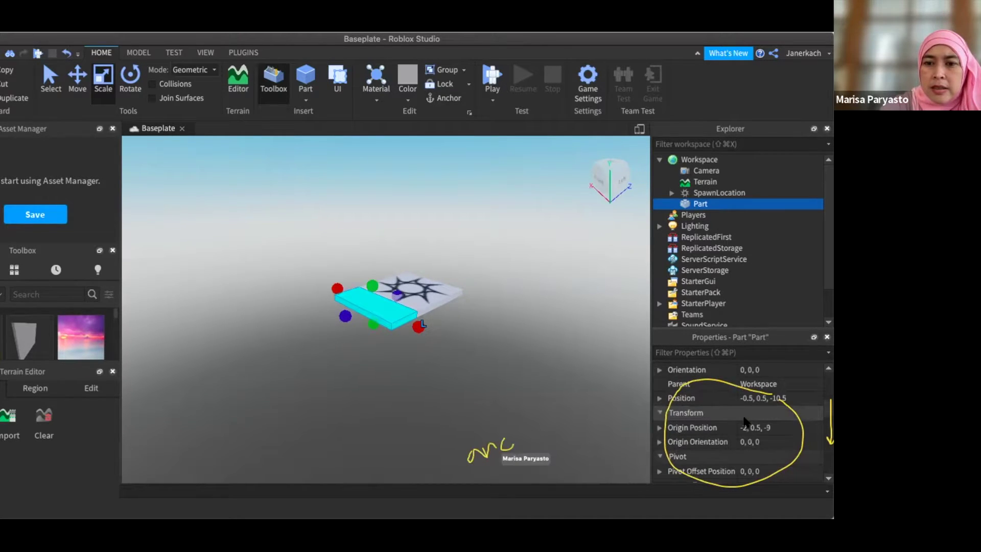
{"action": "scroll", "coordinate": [743, 413], "scroll_direction": "up", "scroll_amount": 5}
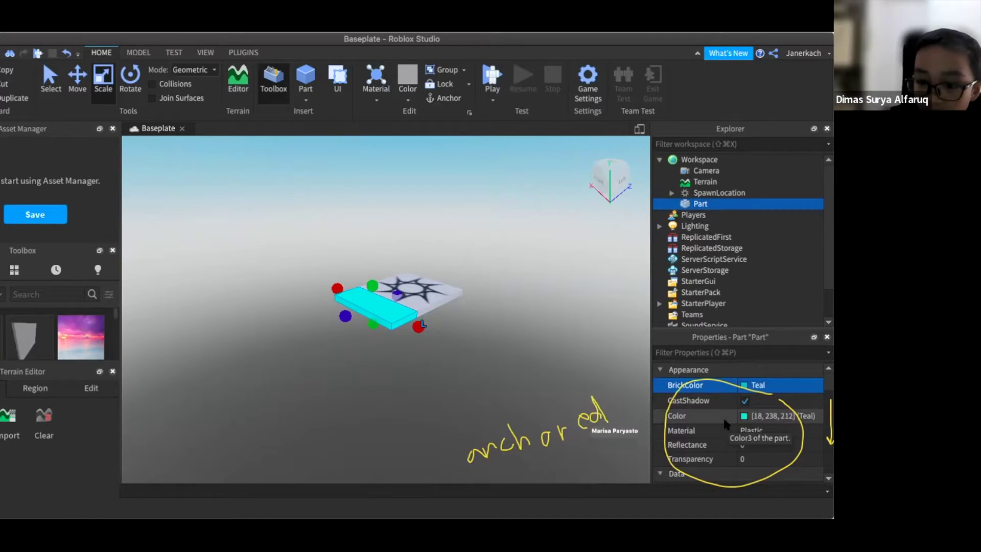
{"action": "scroll", "coordinate": [724, 421], "scroll_direction": "down", "scroll_amount": 2}
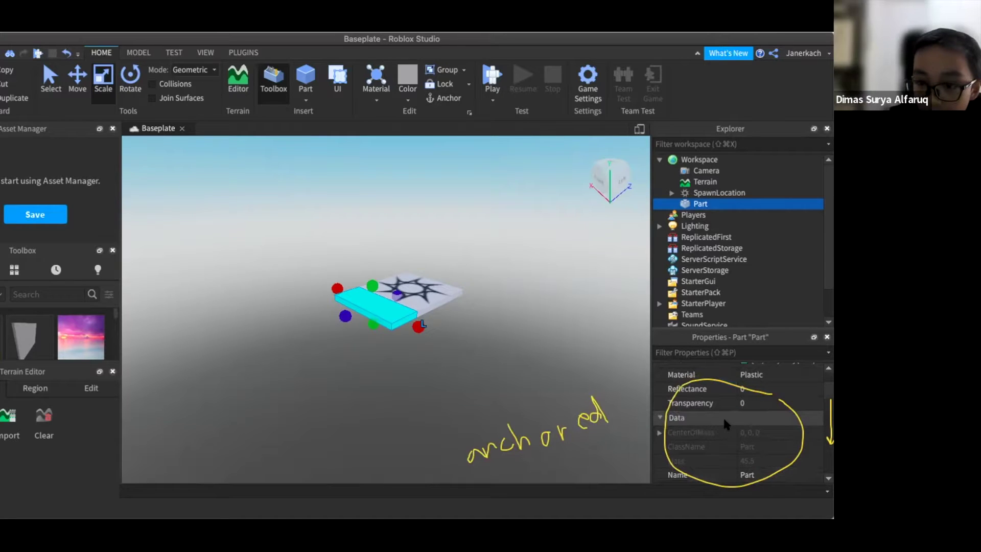
{"action": "scroll", "coordinate": [724, 424], "scroll_direction": "down", "scroll_amount": 2}
{"action": "scroll", "coordinate": [723, 421], "scroll_direction": "down", "scroll_amount": 1}
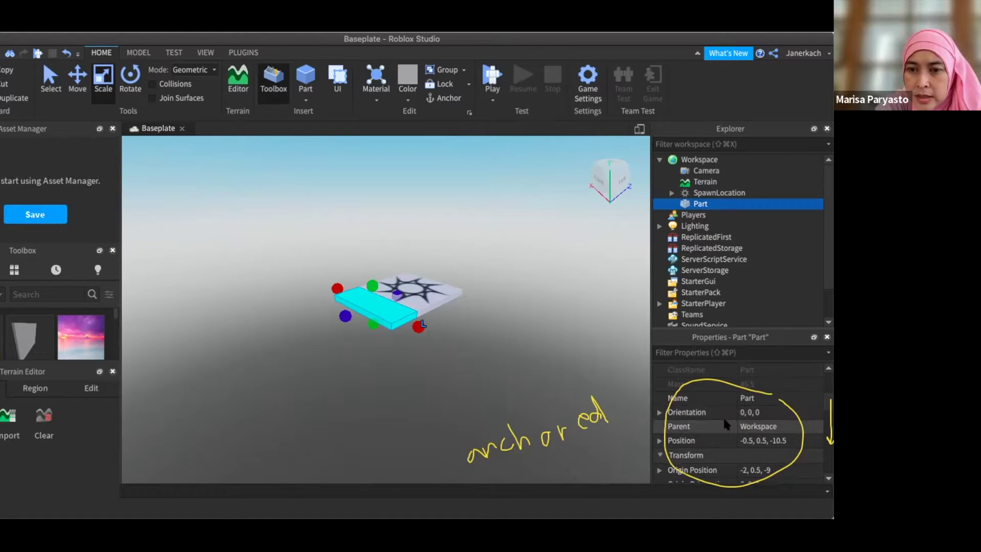
{"action": "scroll", "coordinate": [724, 421], "scroll_direction": "down", "scroll_amount": 10}
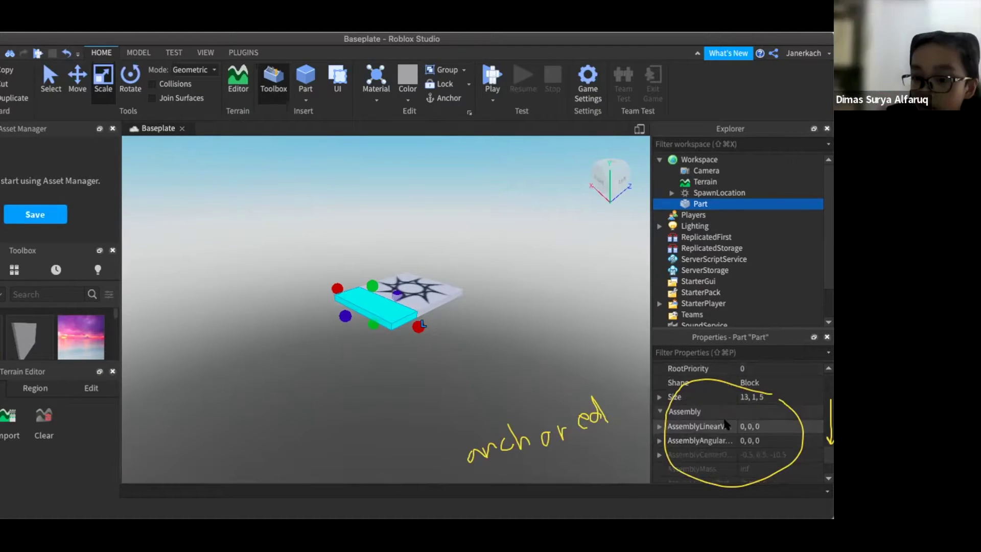
{"action": "scroll", "coordinate": [724, 421], "scroll_direction": "up", "scroll_amount": 1}
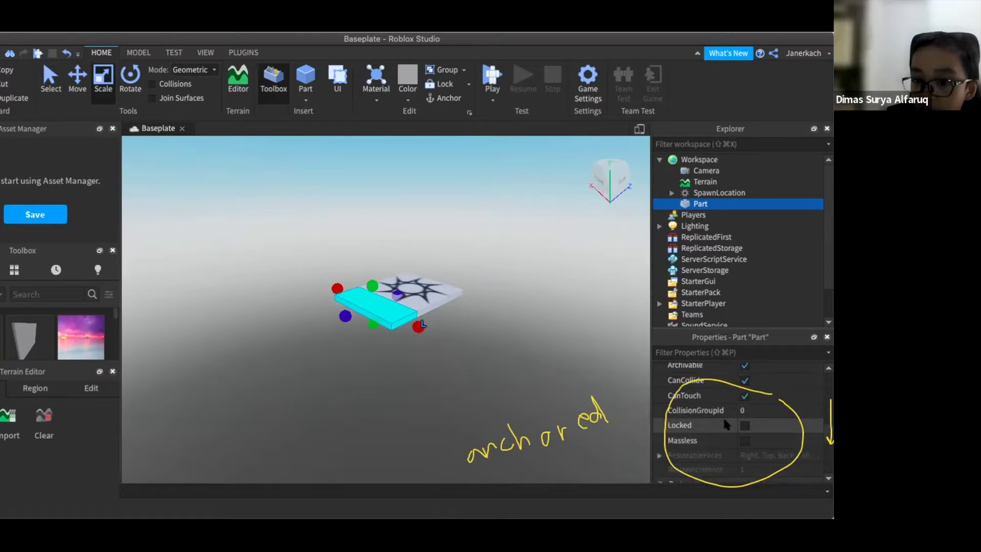
{"action": "scroll", "coordinate": [725, 423], "scroll_direction": "up", "scroll_amount": 2}
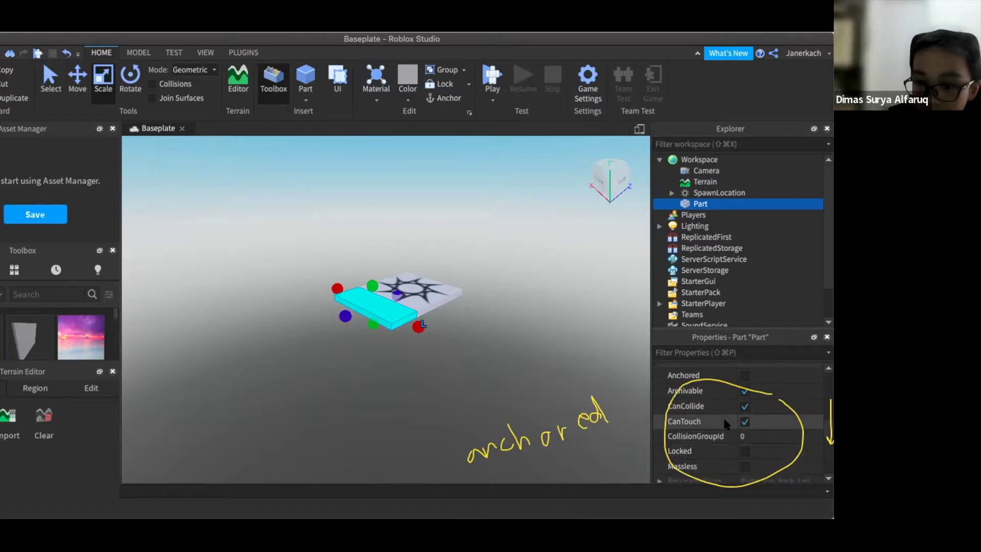
{"action": "left_click", "coordinate": [744, 377]}
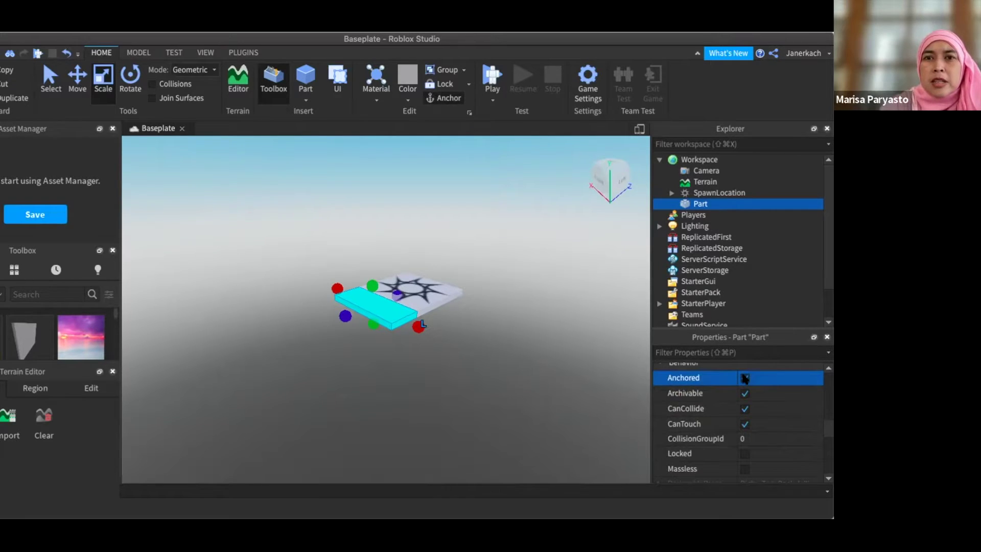
{"action": "left_click", "coordinate": [745, 378]}
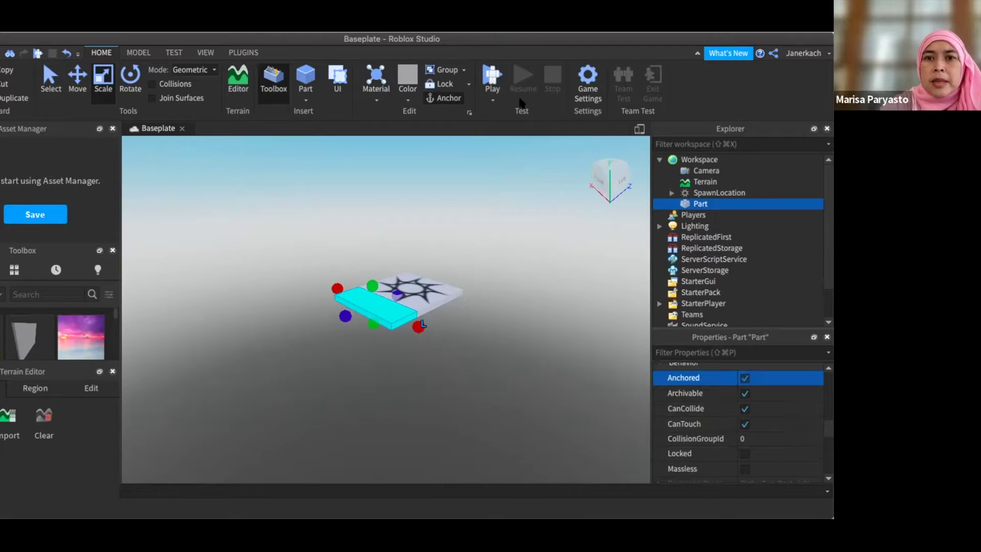
- Playtest the game, walk the character forward on the spawn location towards the teal part, and stop the test
{"action": "left_click", "coordinate": [491, 86]}
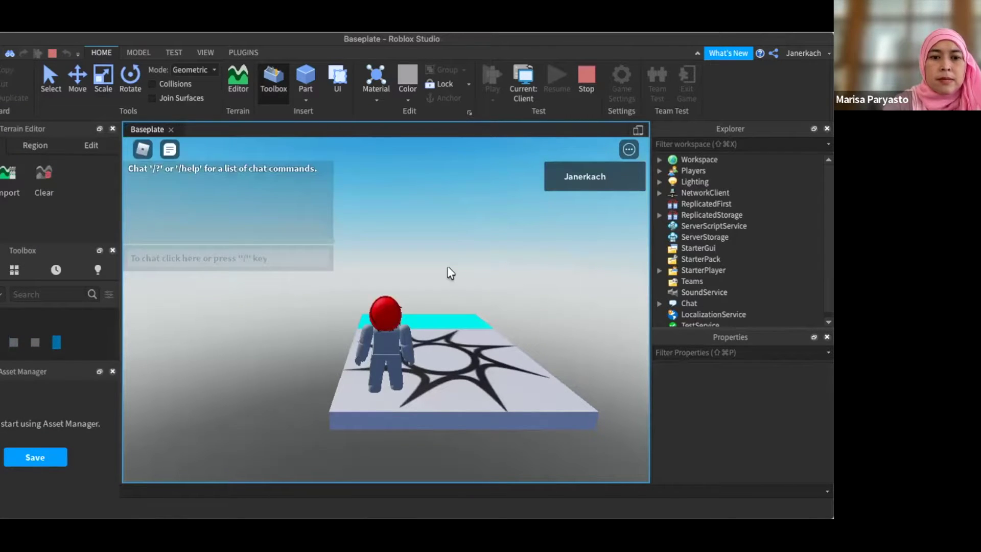
{"action": "key", "text": "w"}
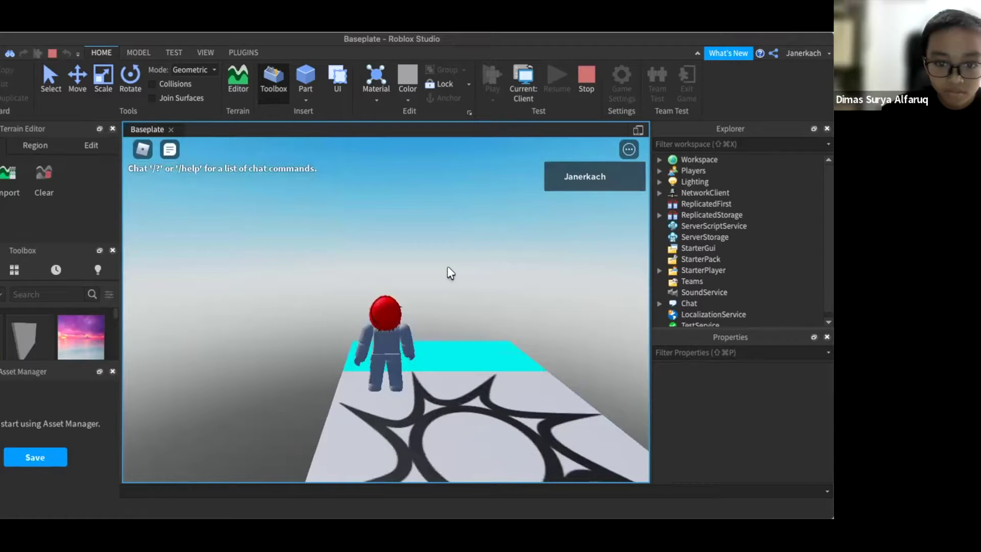
{"action": "key", "text": "w"}
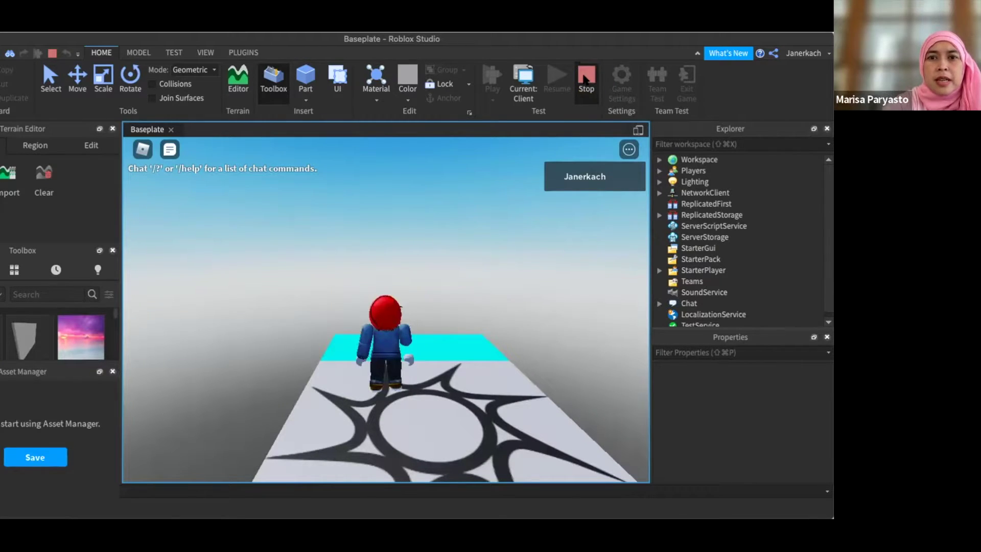
{"action": "left_click", "coordinate": [585, 79]}
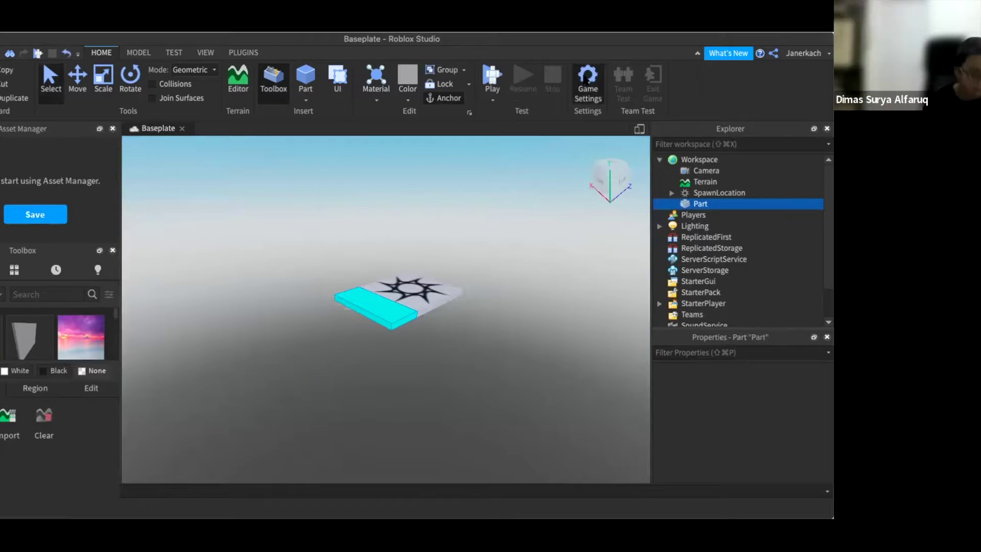
- Start saving the game from Game Settings and replace its default name with "PARKOUR of Misery"
{"action": "left_click", "coordinate": [585, 80]}
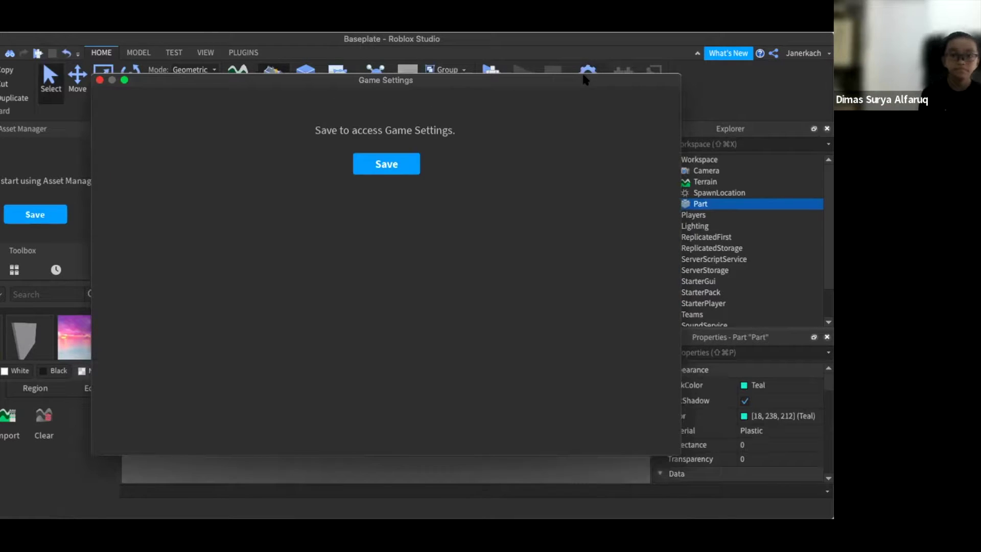
{"action": "left_click", "coordinate": [384, 165]}
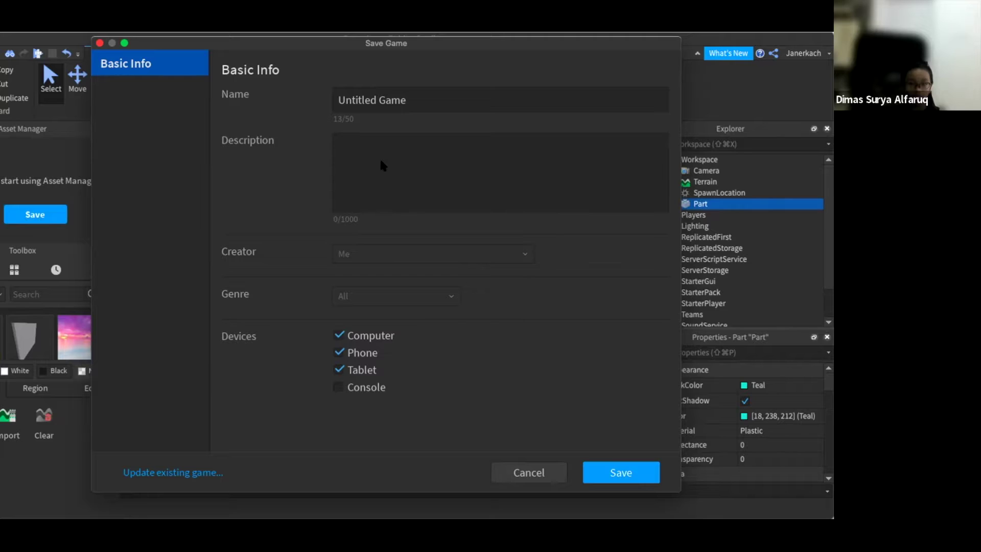
{"action": "left_click", "coordinate": [409, 99]}
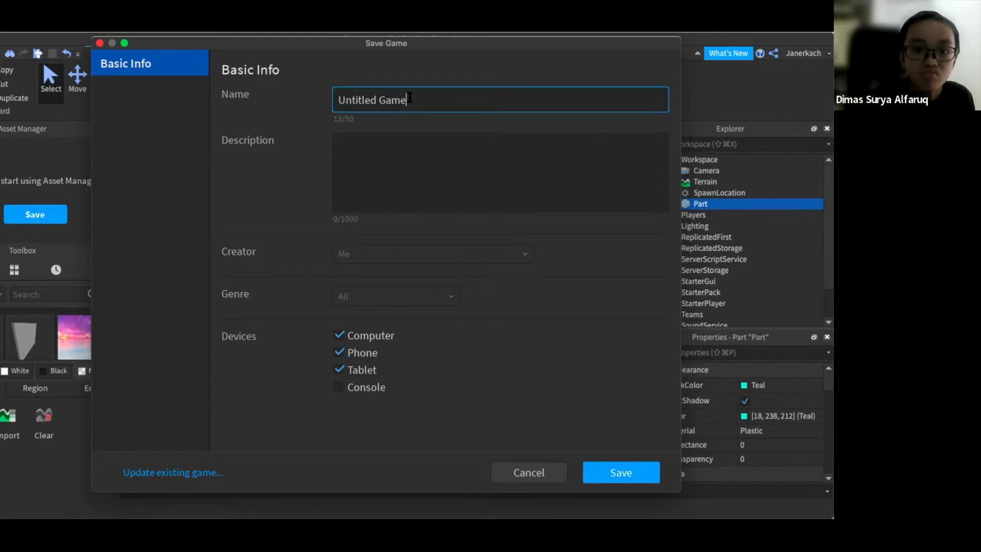
{"action": "key", "text": "BackSpace"}
{"action": "key", "text": "BackSpace"}
{"action": "key", "text": "BackSpace"}
{"action": "key", "text": "BackSpace"}
{"action": "key", "text": "BackSpace"}
{"action": "key", "text": "BackSpace"}
{"action": "key", "text": "BackSpace"}
{"action": "key", "text": "BackSpace"}
{"action": "key", "text": "BackSpace"}
{"action": "key", "text": "BackSpace"}
{"action": "key", "text": "BackSpace"}
{"action": "key", "text": "BackSpace"}
{"action": "key", "text": "BackSpace"}
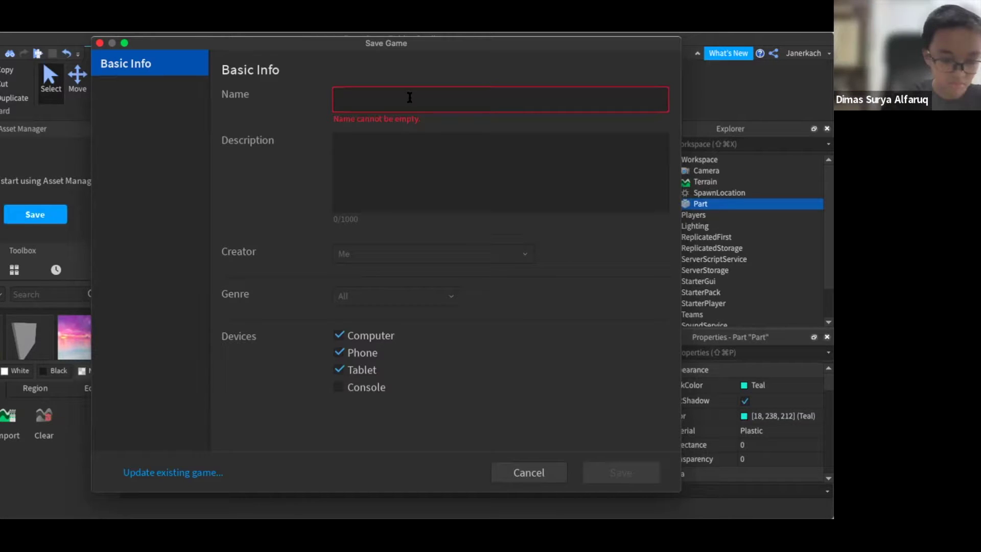
{"action": "type", "text": "p"}
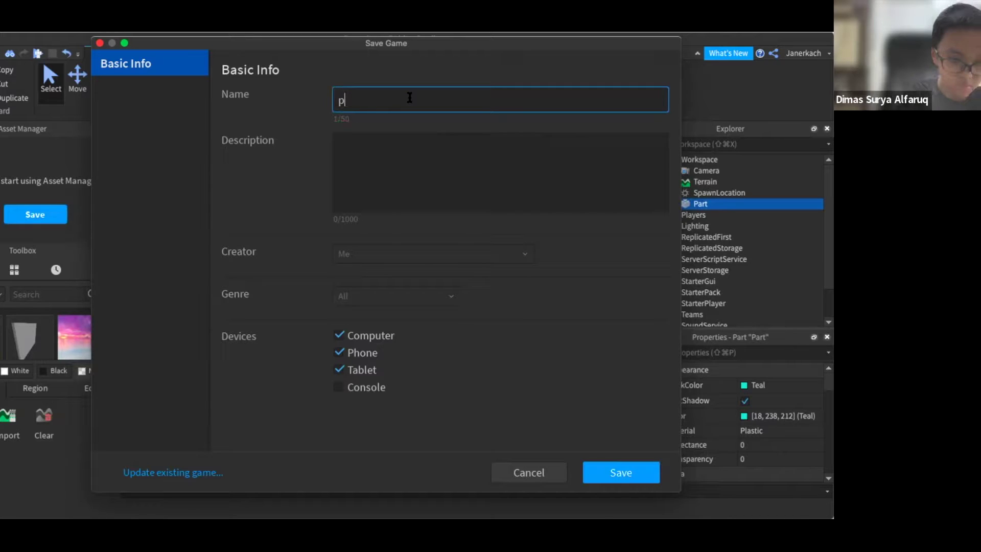
{"action": "type", "text": "a"}
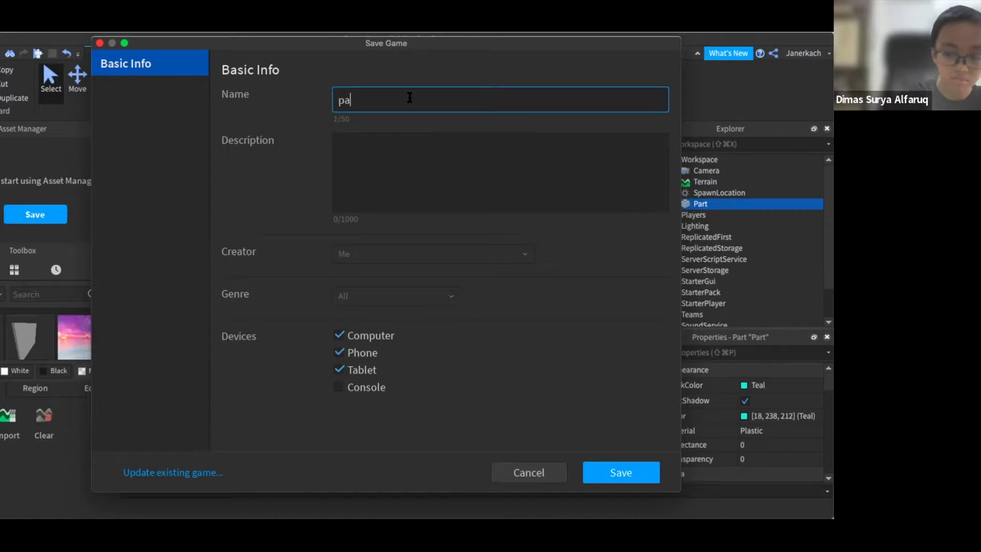
{"action": "key", "text": "BackSpace"}
{"action": "key", "text": "BackSpace"}
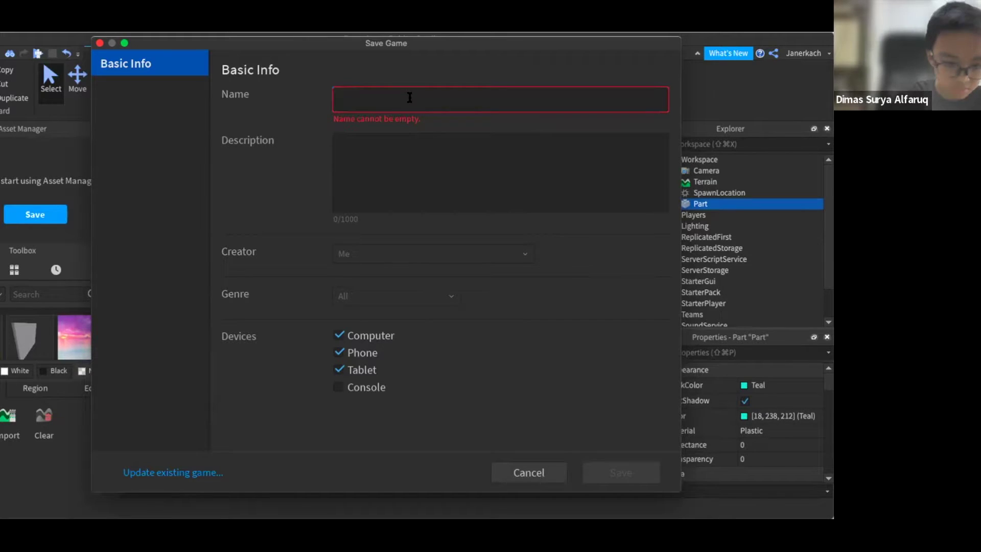
{"action": "type", "text": "P"}
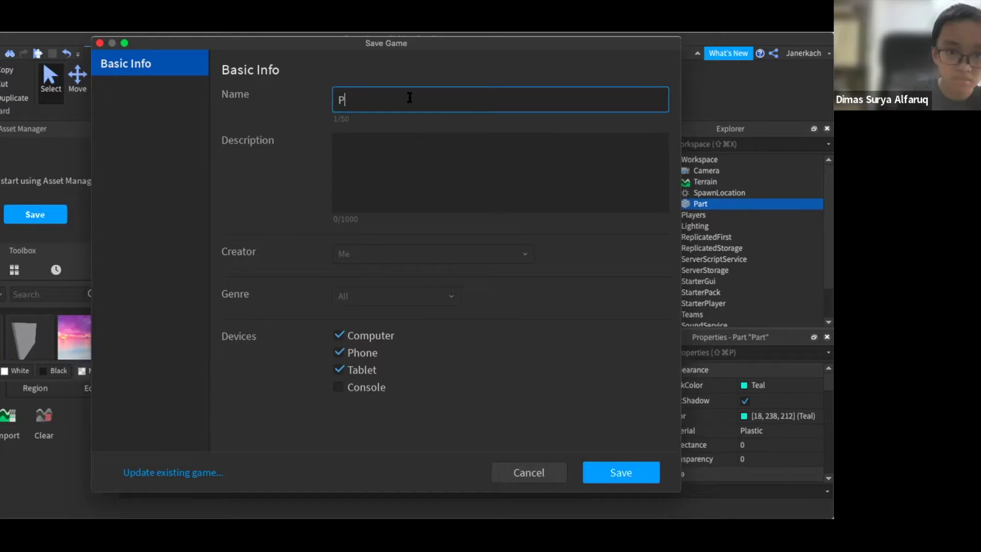
{"action": "type", "text": "AR"}
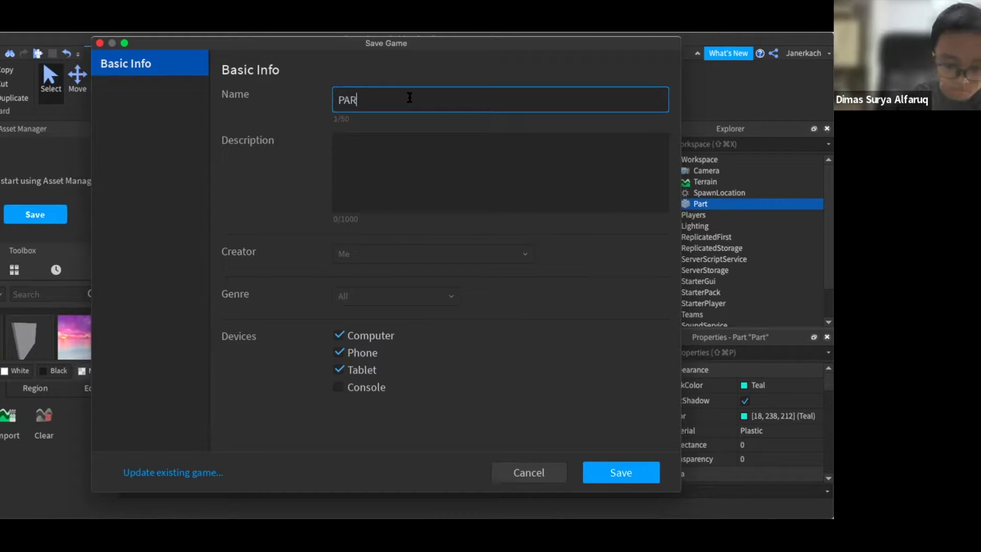
{"action": "type", "text": "K"}
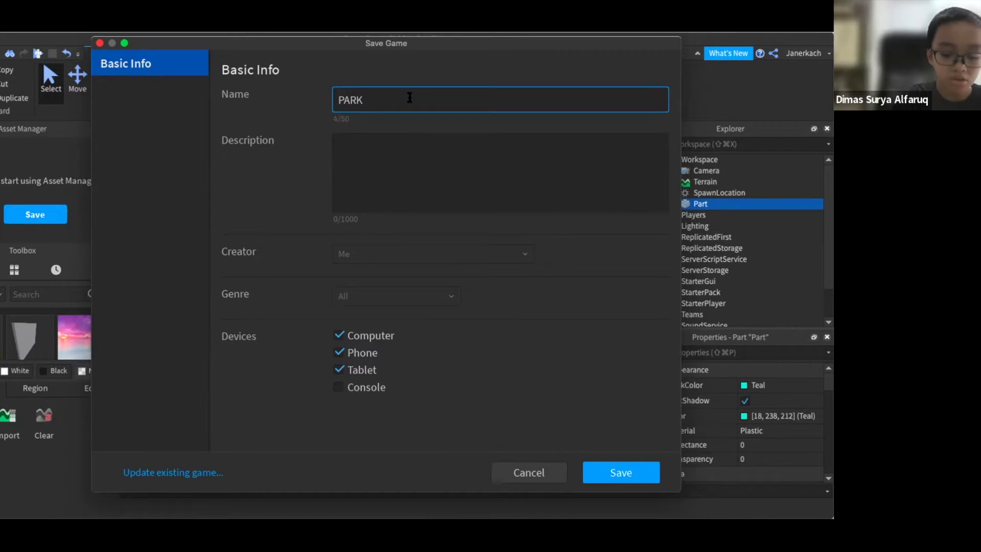
{"action": "type", "text": "UO"}
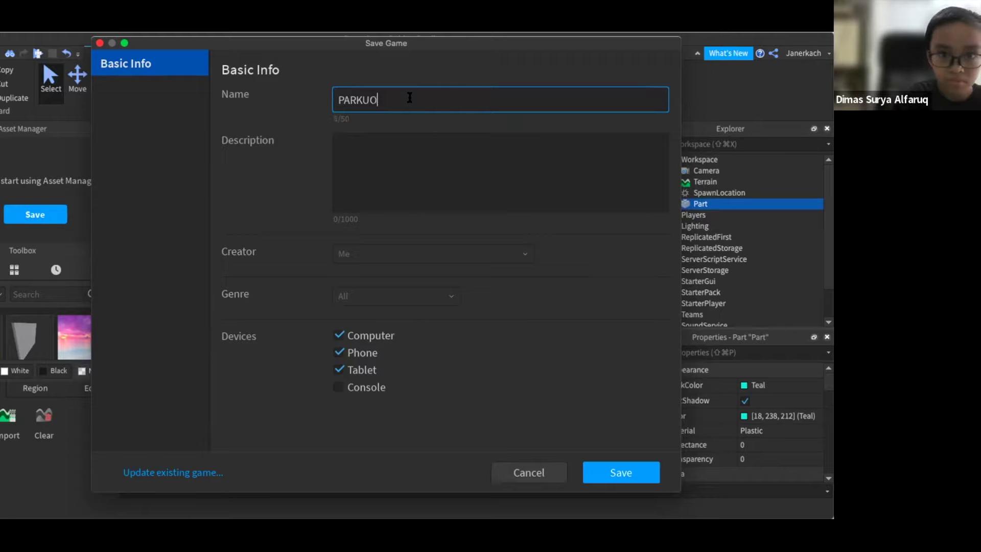
{"action": "key", "text": "BackSpace"}
{"action": "key", "text": "BackSpace"}
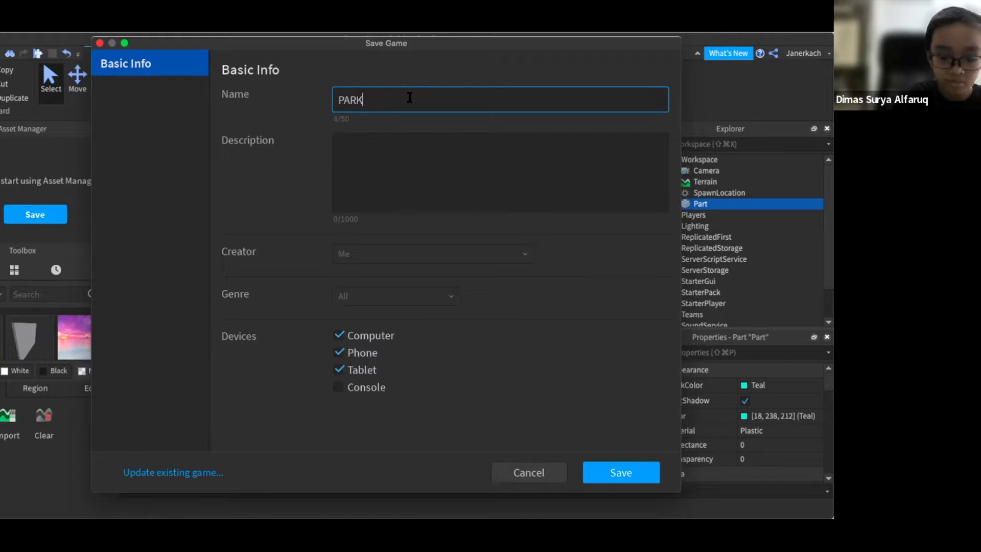
{"action": "type", "text": "OUR"}
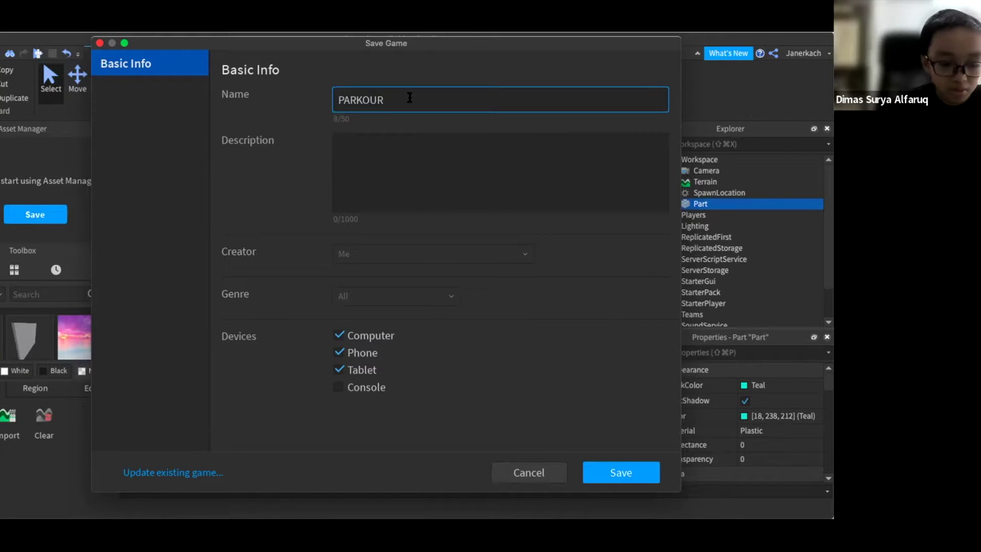
{"action": "type", "text": "of"}
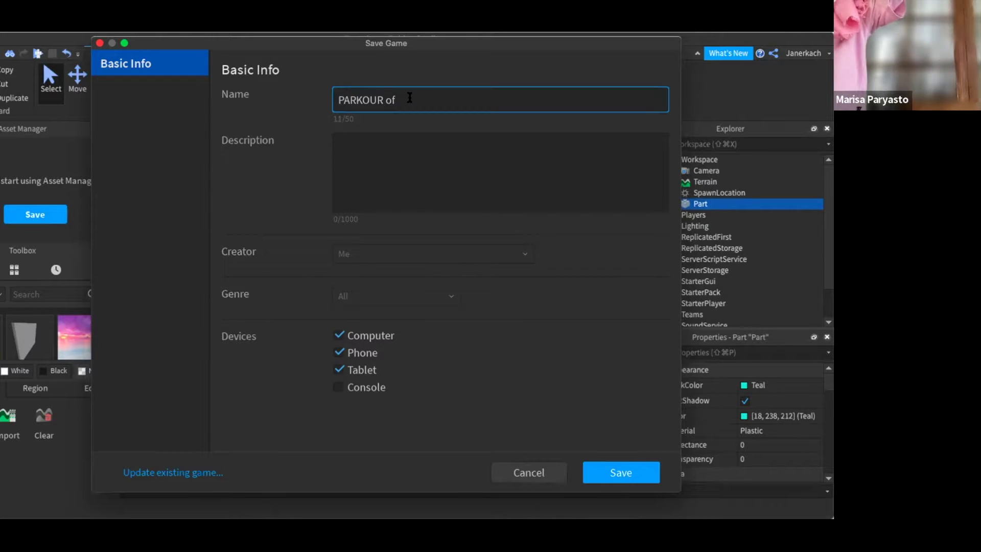
{"action": "type", "text": "Miner"}
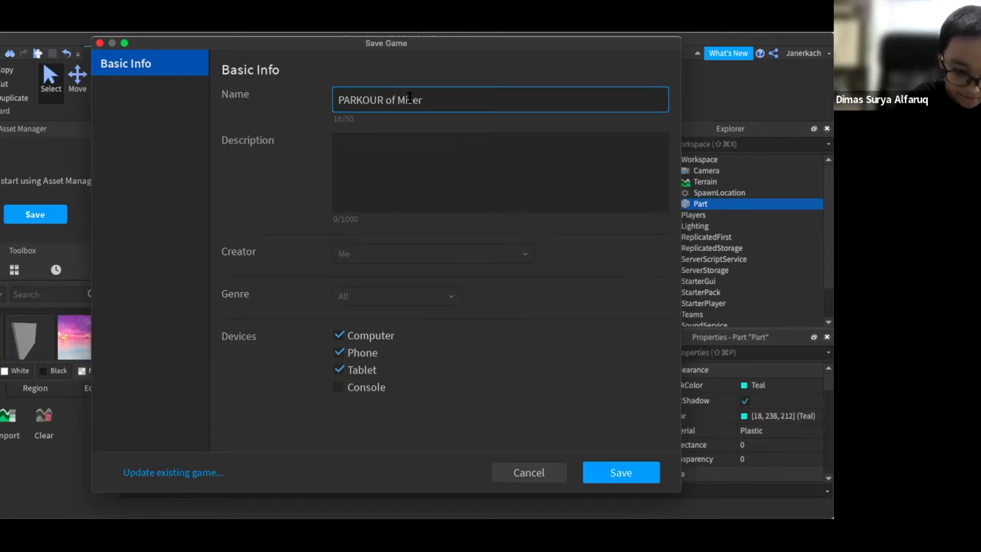
{"action": "key", "text": "BackSpace"}
{"action": "key", "text": "BackSpace"}
{"action": "key", "text": "BackSpace"}
{"action": "type", "text": "sery"}
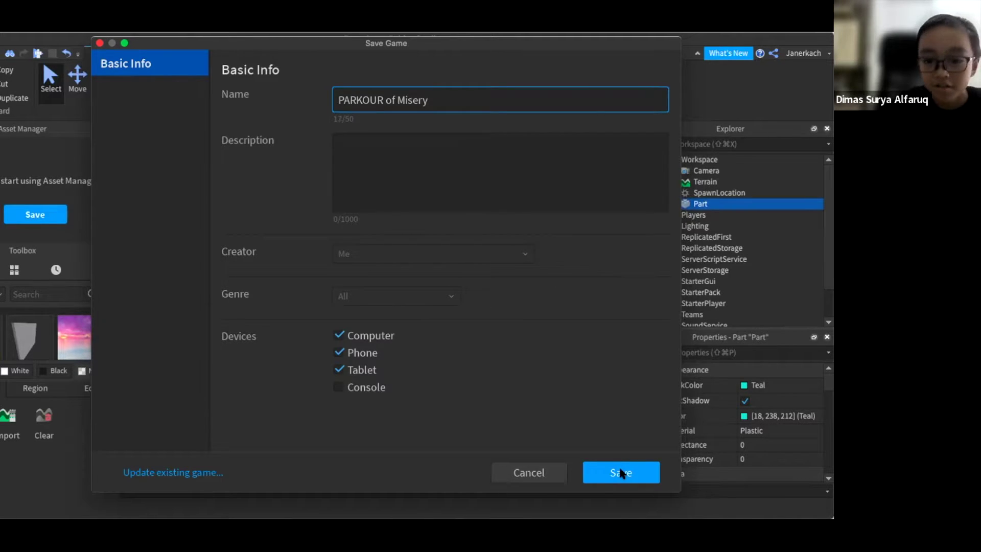
{"action": "left_click", "coordinate": [336, 150]}
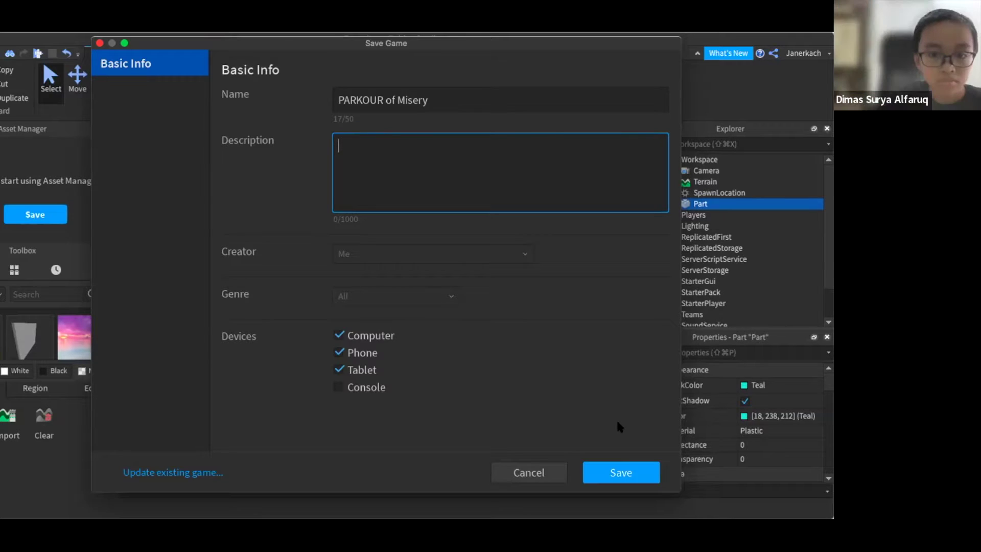
{"action": "left_click", "coordinate": [337, 387]}
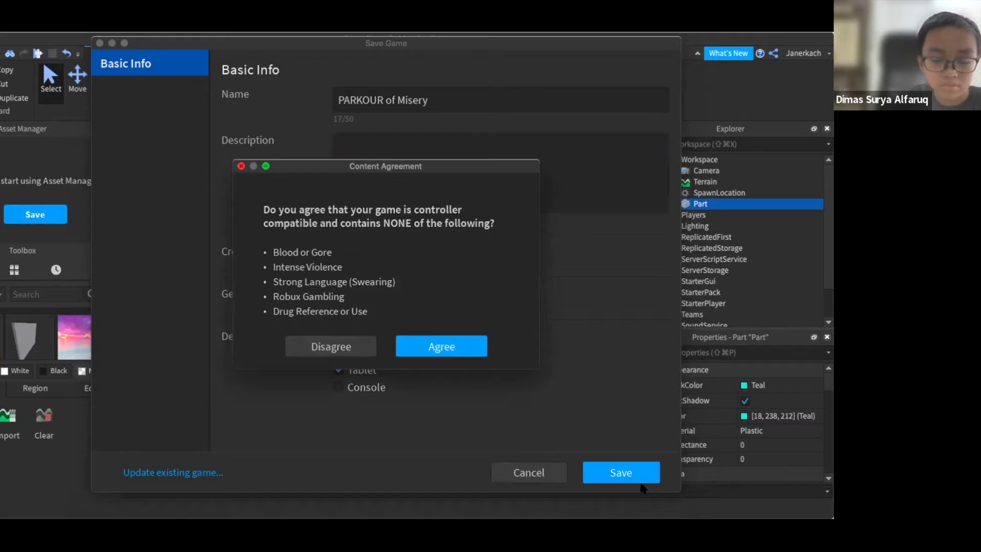
{"action": "key", "text": "Escape"}
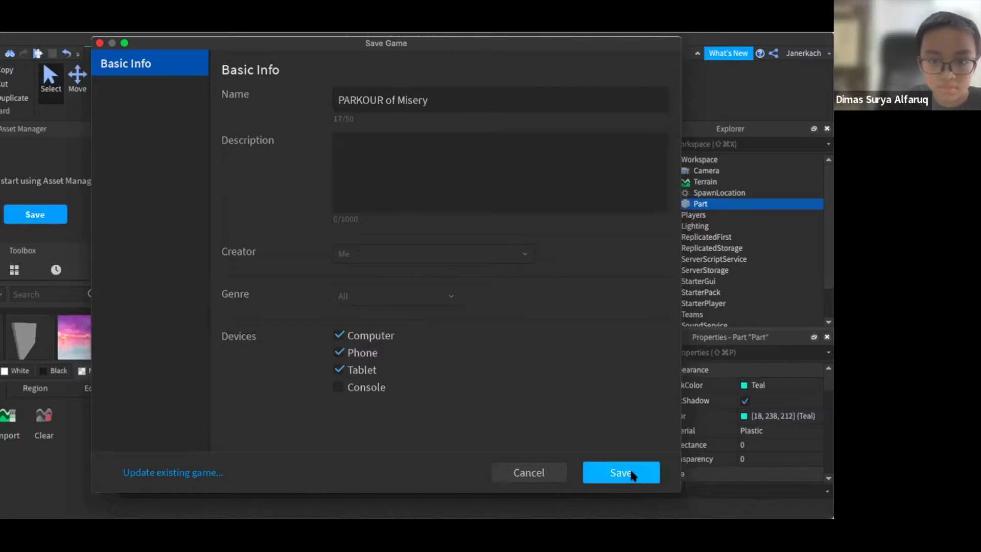
- Save the game to Roblox with the entered basic info
{"action": "left_click", "coordinate": [631, 471]}
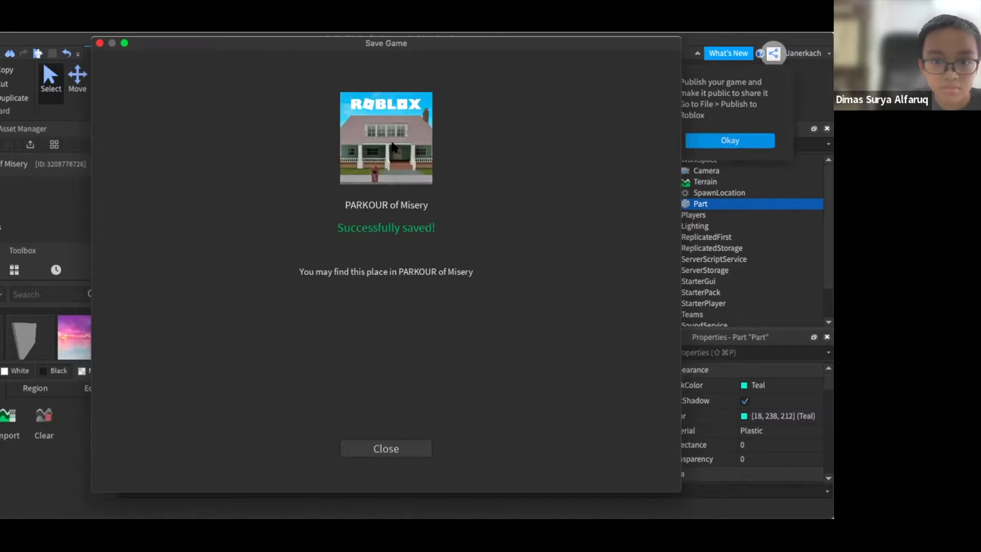
- Close the save confirmation and move the teal part to leave a small gap in front of the spawn location
{"action": "left_click", "coordinate": [387, 449]}
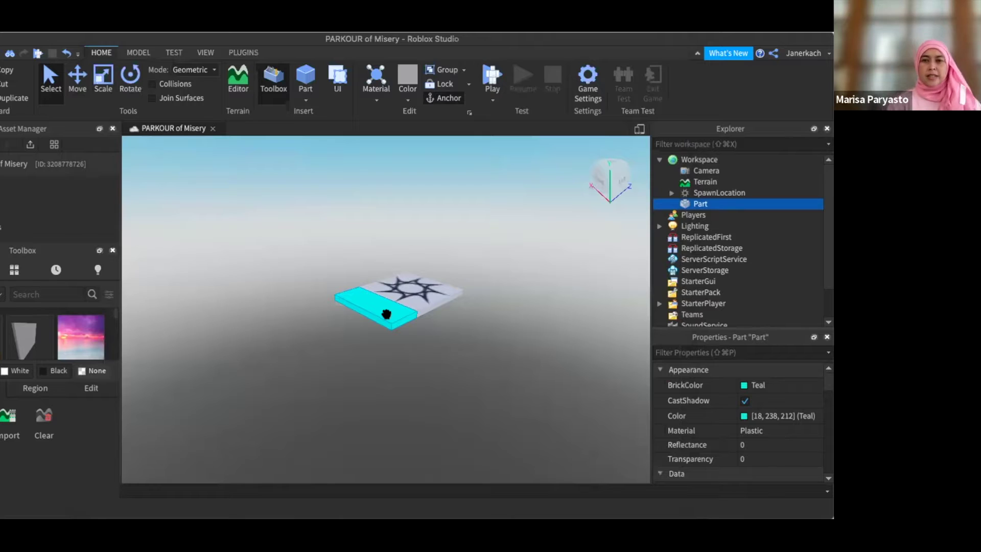
{"action": "left_click", "coordinate": [77, 82]}
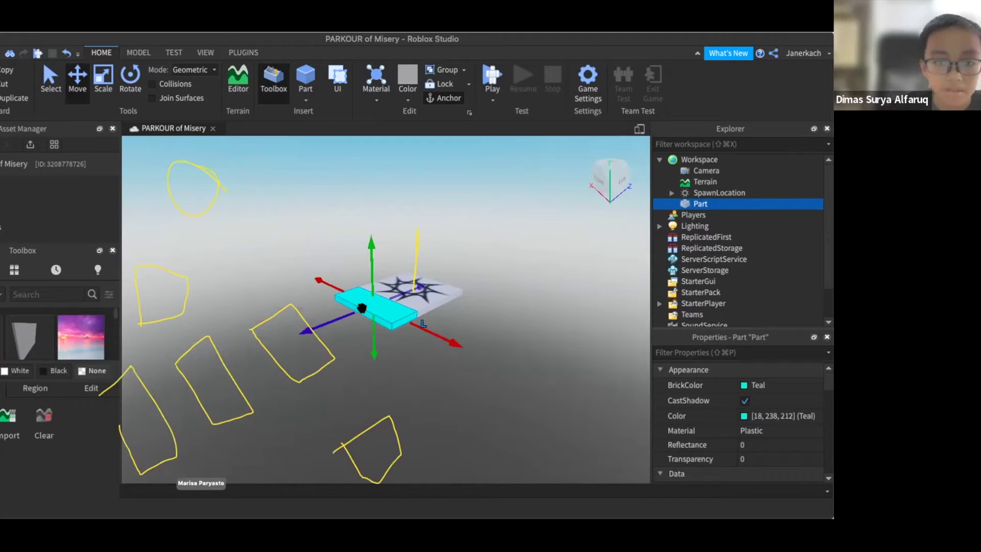
{"action": "mouse_move", "coordinate": [363, 305]}
{"action": "left_mouse_down"}
{"action": "mouse_move", "coordinate": [374, 300]}
{"action": "mouse_move", "coordinate": [358, 303]}
{"action": "left_mouse_up"}
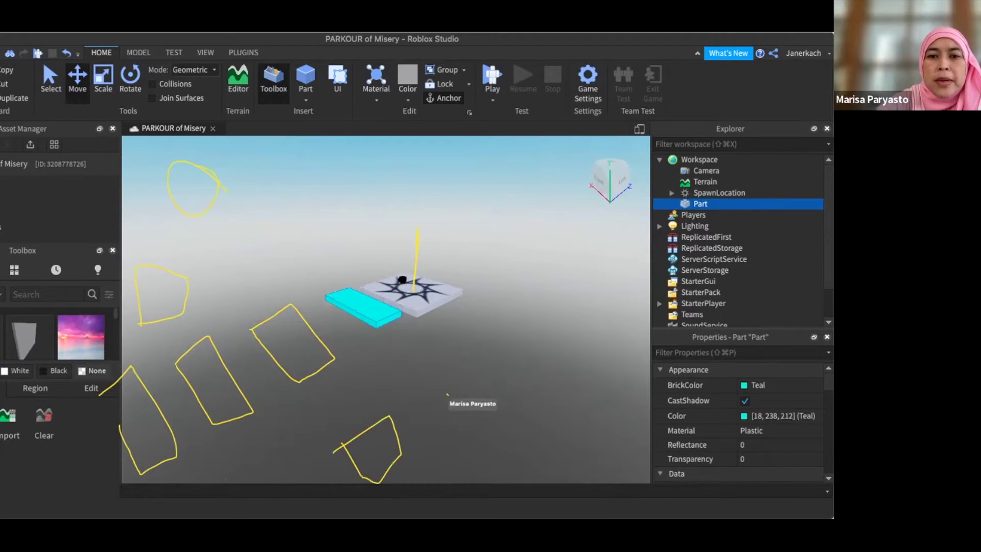
{"action": "left_click_drag", "start_coordinate": [414, 273], "coordinate": [412, 276]}
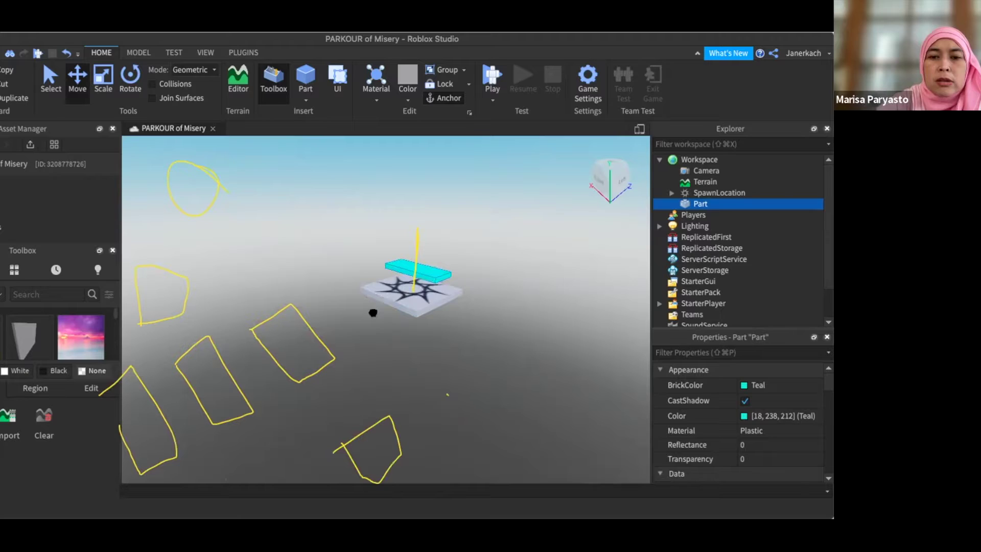
{"action": "key", "text": "ctrl+z"}
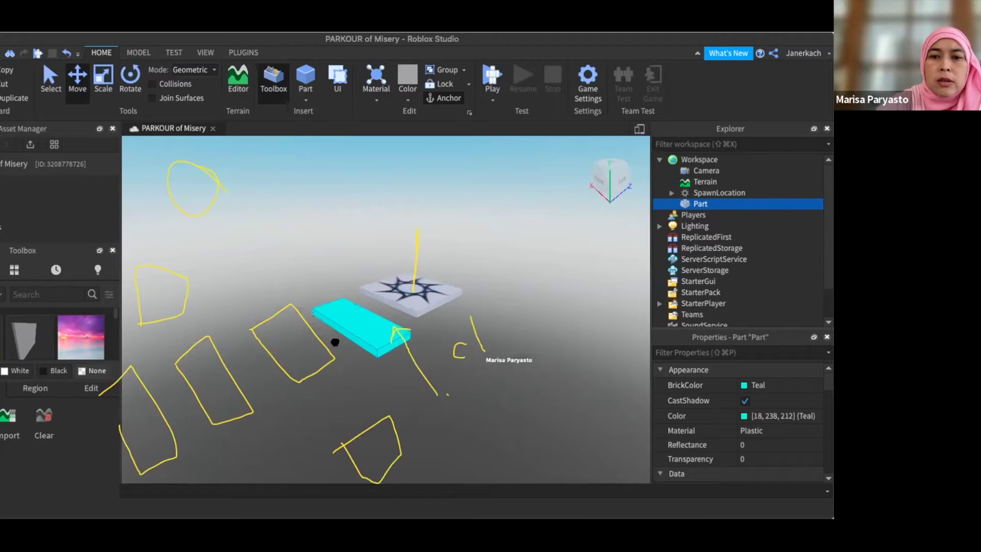
{"action": "key", "text": "ctrl+z"}
{"action": "left_click", "coordinate": [335, 343]}
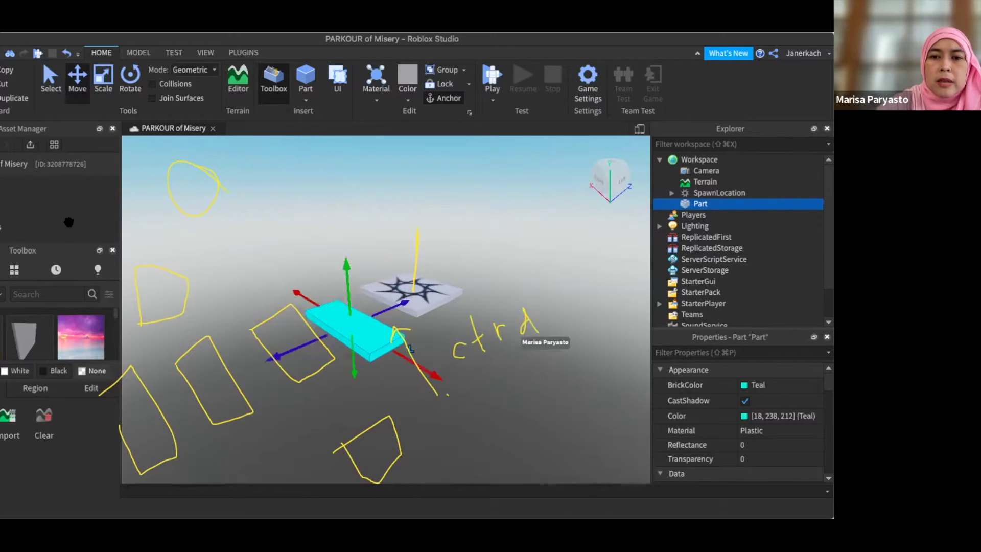
- Scale the teal part down along its Z axis into a narrow bar
{"action": "left_click", "coordinate": [102, 80]}
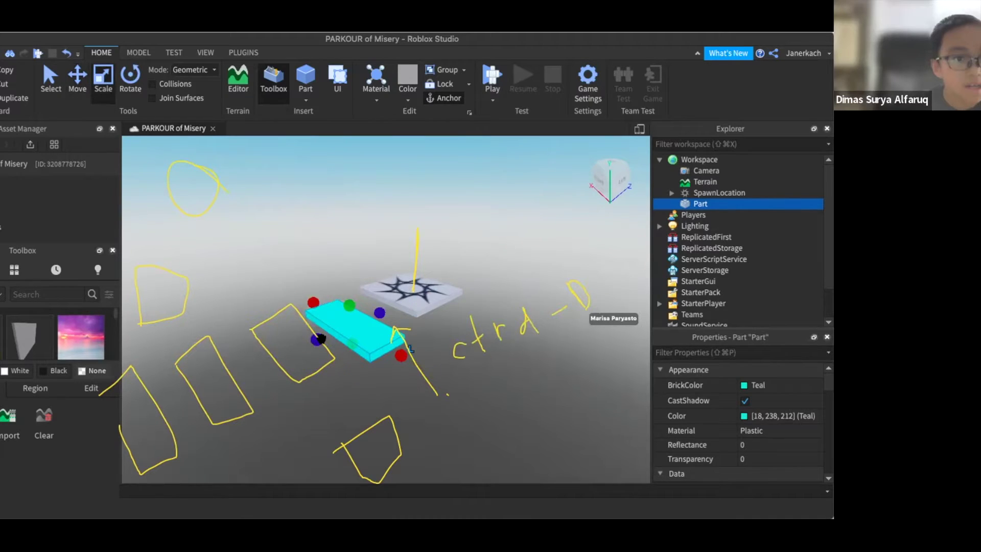
{"action": "left_click_drag", "start_coordinate": [320, 338], "coordinate": [354, 322]}
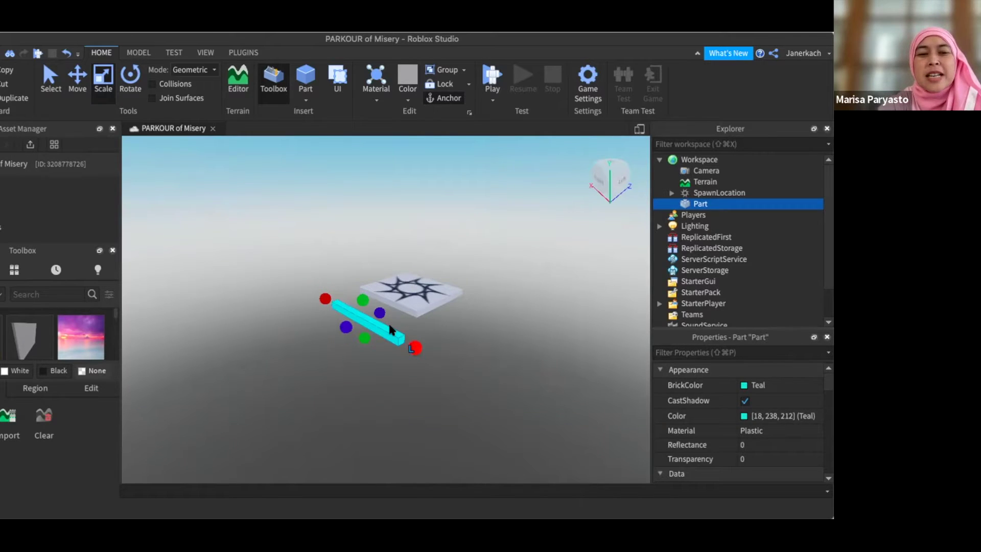
{"action": "mouse_move", "coordinate": [411, 347]}
{"action": "left_mouse_down"}
{"action": "mouse_move", "coordinate": [438, 355]}
{"action": "mouse_move", "coordinate": [412, 350]}
{"action": "left_mouse_up"}
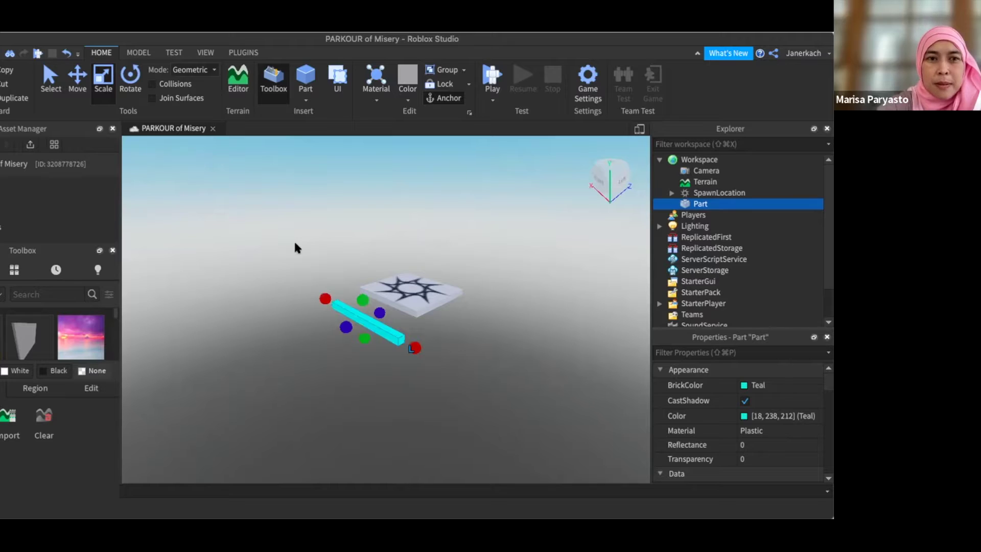
- Move the narrow teal bar along the X axis so it extends past the spawn location's near corner
{"action": "left_click", "coordinate": [80, 77]}
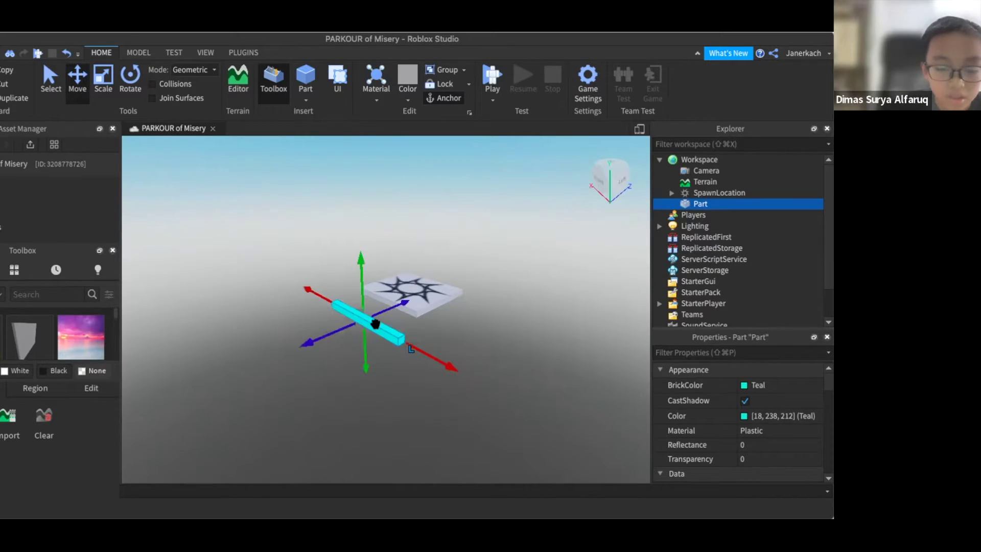
{"action": "mouse_move", "coordinate": [416, 351]}
{"action": "left_mouse_down"}
{"action": "mouse_move", "coordinate": [453, 367]}
{"action": "mouse_move", "coordinate": [427, 355]}
{"action": "left_mouse_up"}
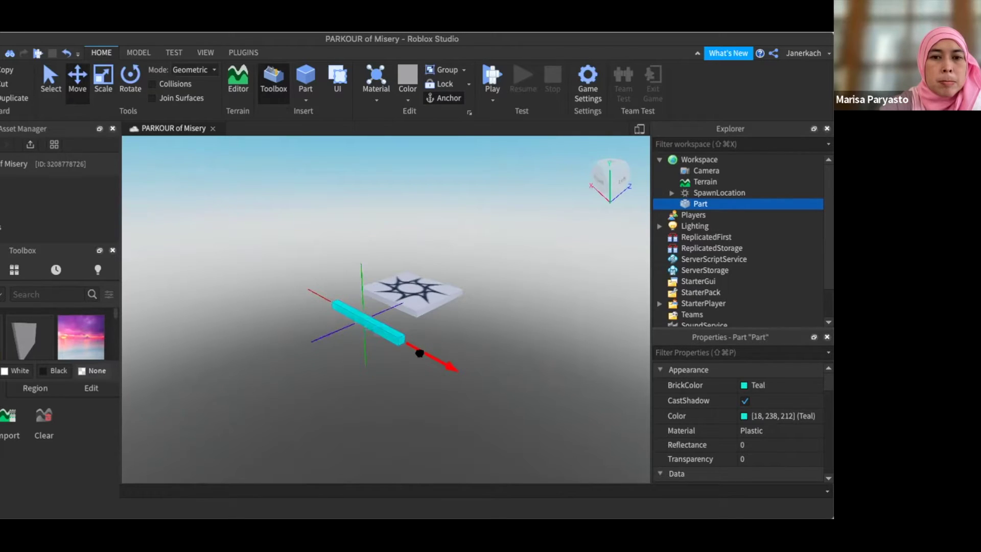
{"action": "left_click_drag", "start_coordinate": [373, 325], "coordinate": [344, 377]}
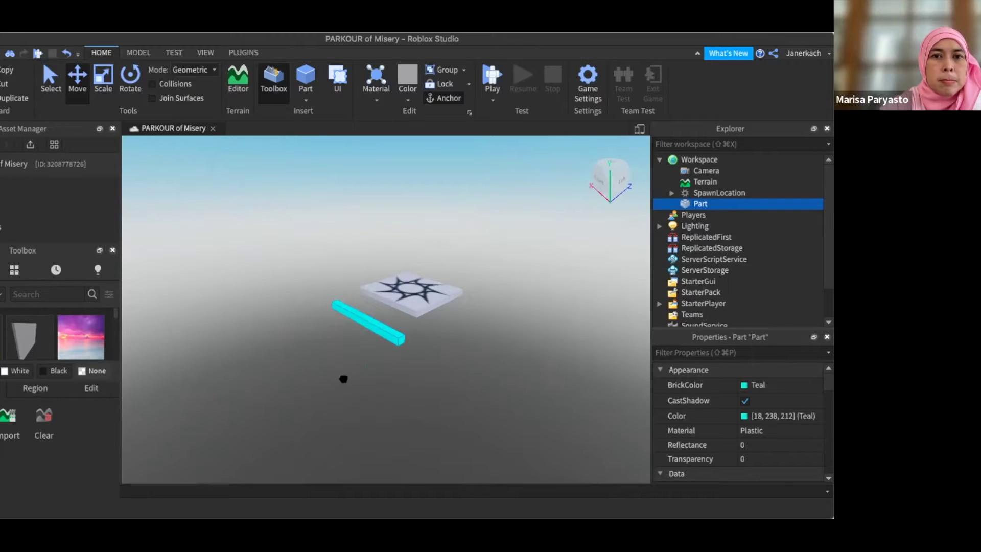
{"action": "left_click_drag", "start_coordinate": [409, 369], "coordinate": [452, 354]}
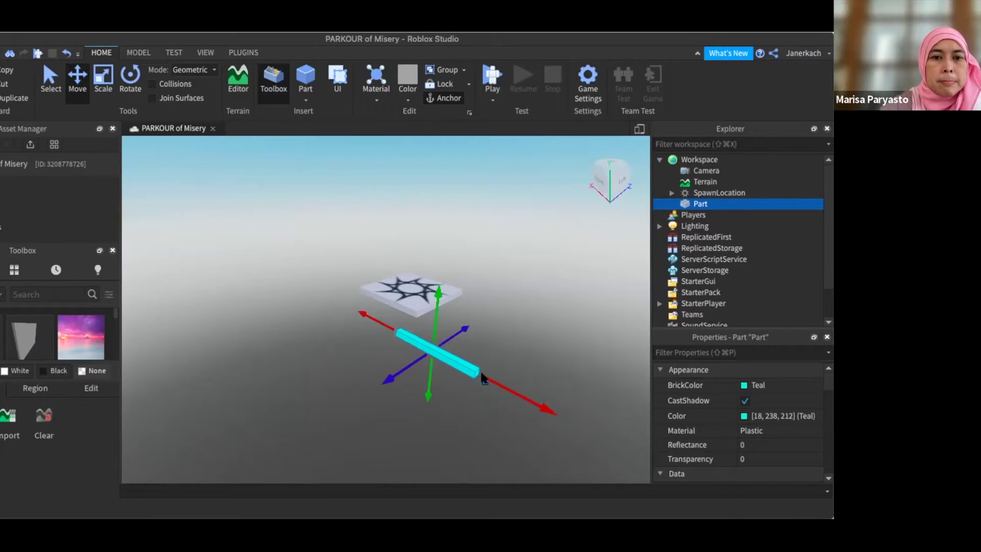
- Scale the teal bar longer along the X axis and stretch it upward into a tall wall
{"action": "key", "text": "super+3"}
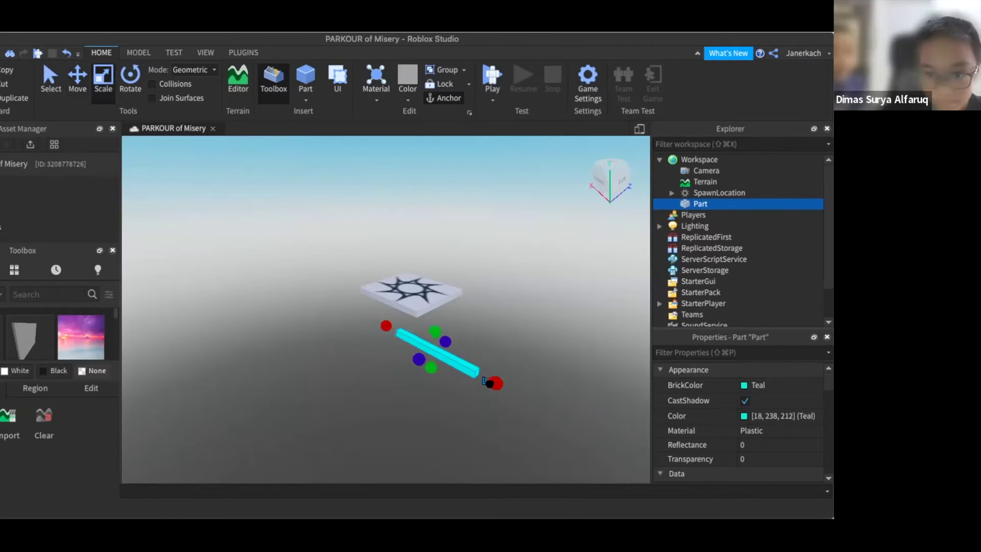
{"action": "left_click_drag", "start_coordinate": [488, 382], "coordinate": [531, 392]}
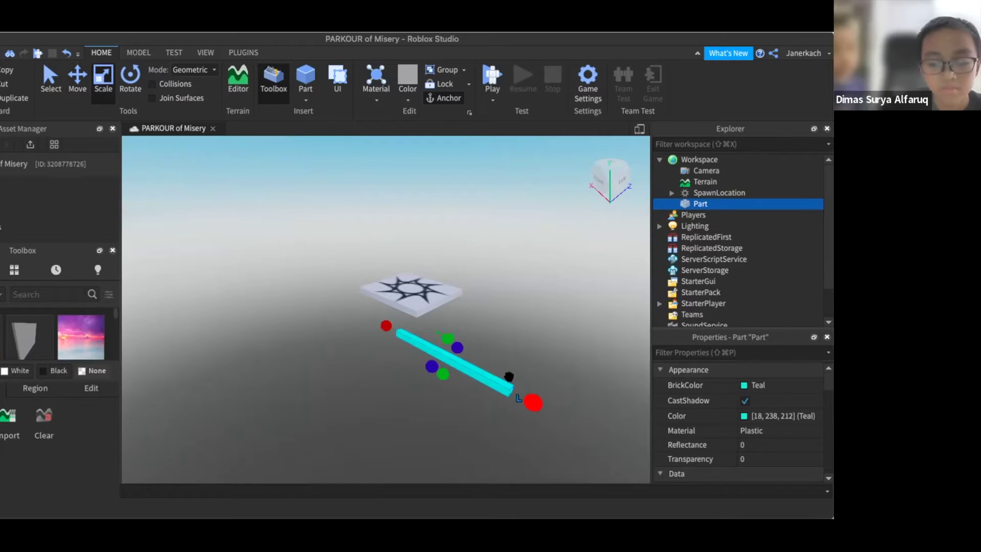
{"action": "left_click_drag", "start_coordinate": [448, 338], "coordinate": [477, 215]}
{"action": "left_click_drag", "start_coordinate": [552, 340], "coordinate": [549, 362]}
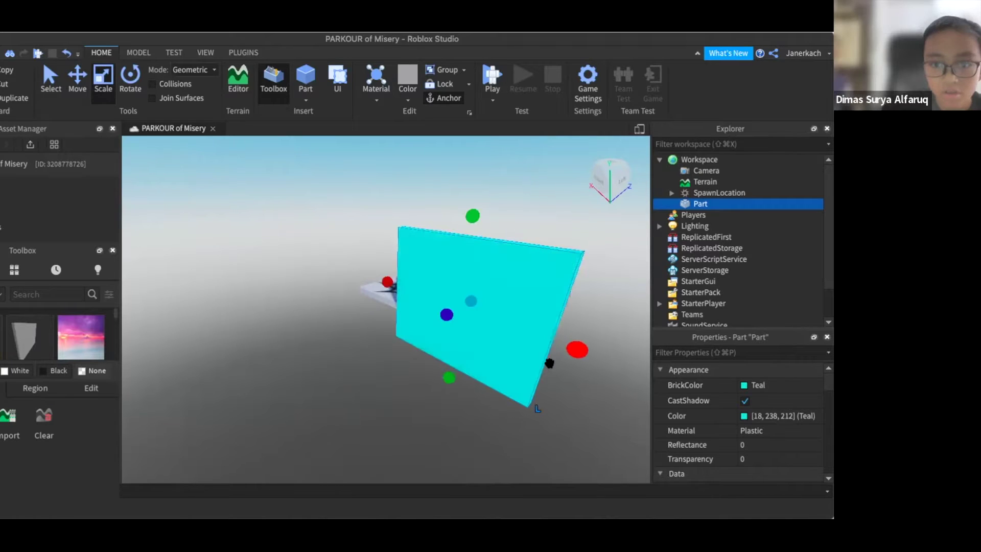
- Move the spawn location along the X axis, away from the teal wall, to leave a gap between them
{"action": "left_click", "coordinate": [605, 183]}
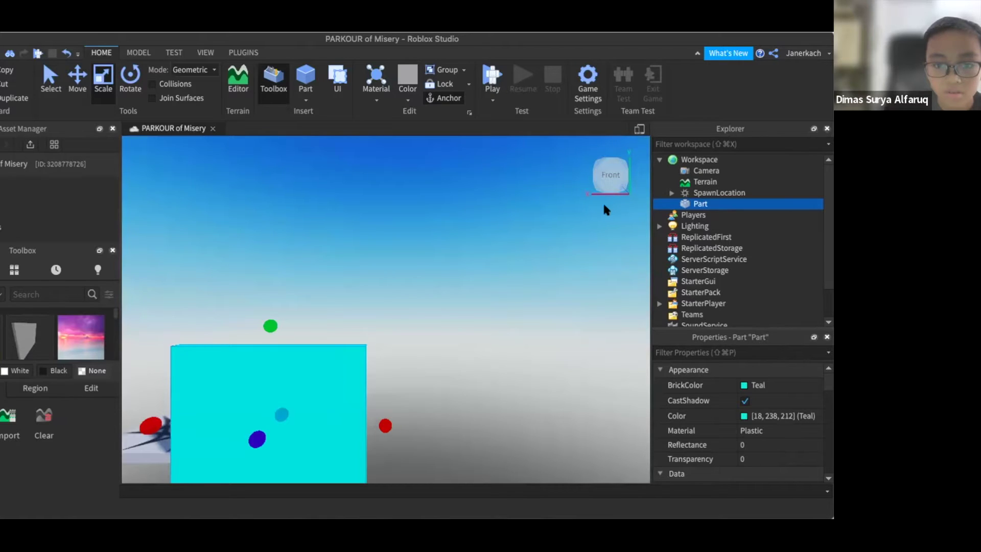
{"action": "left_click", "coordinate": [637, 179]}
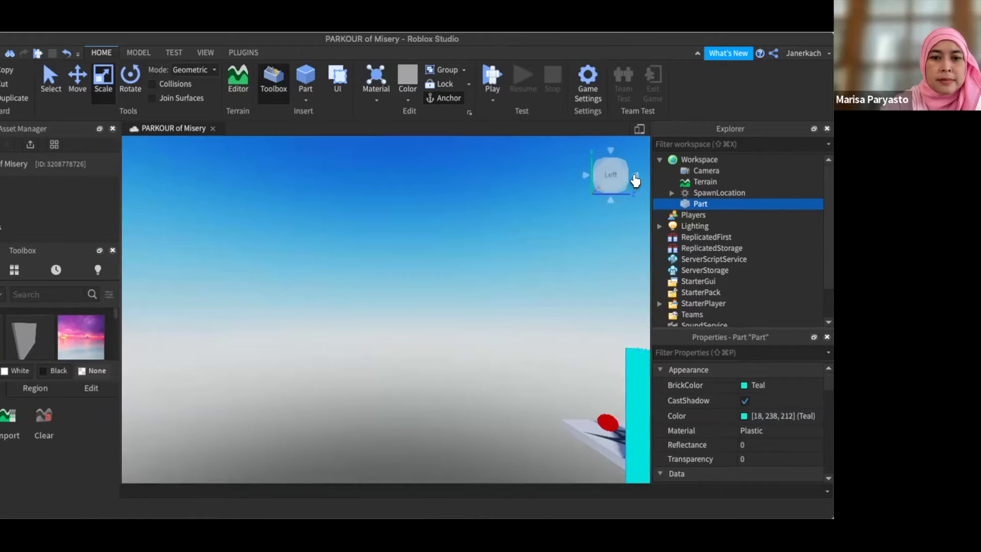
{"action": "left_click", "coordinate": [636, 180]}
{"action": "left_click", "coordinate": [636, 180]}
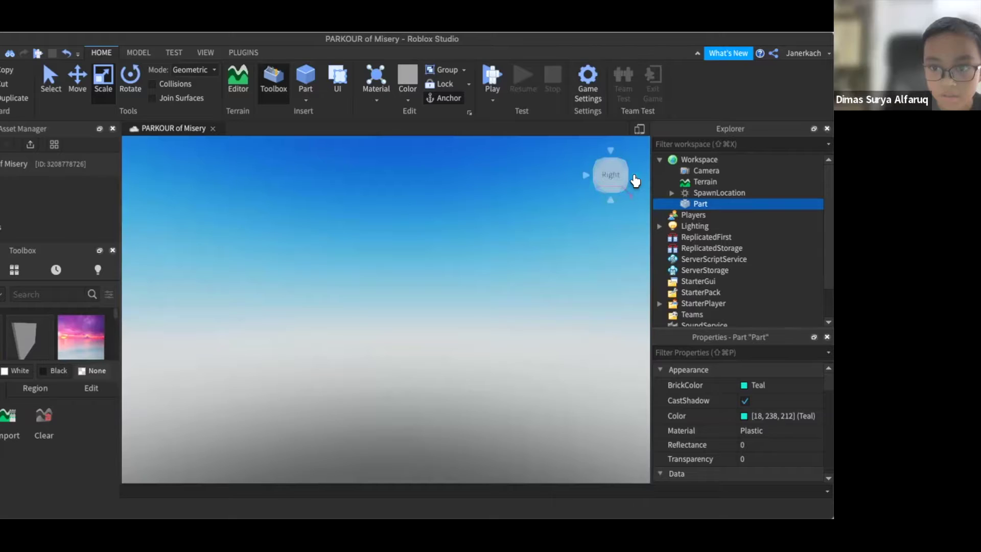
{"action": "left_click", "coordinate": [636, 180]}
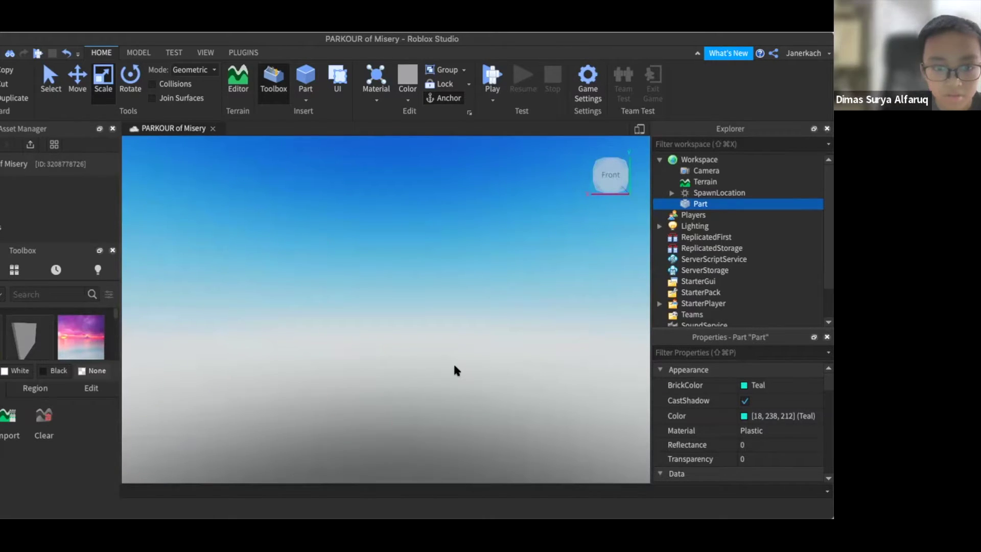
{"action": "scroll", "coordinate": [454, 366], "scroll_direction": "down", "scroll_amount": 2}
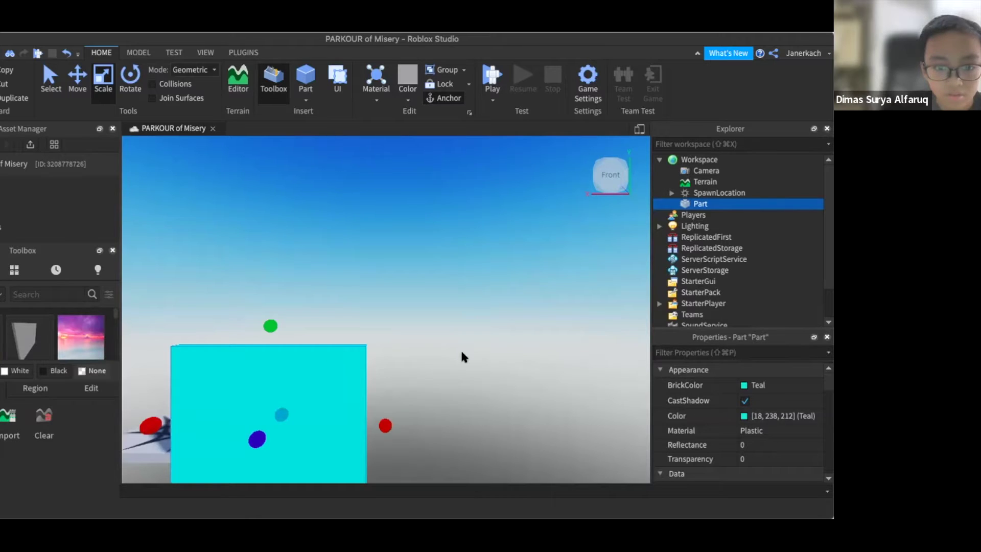
{"action": "key", "text": "f"}
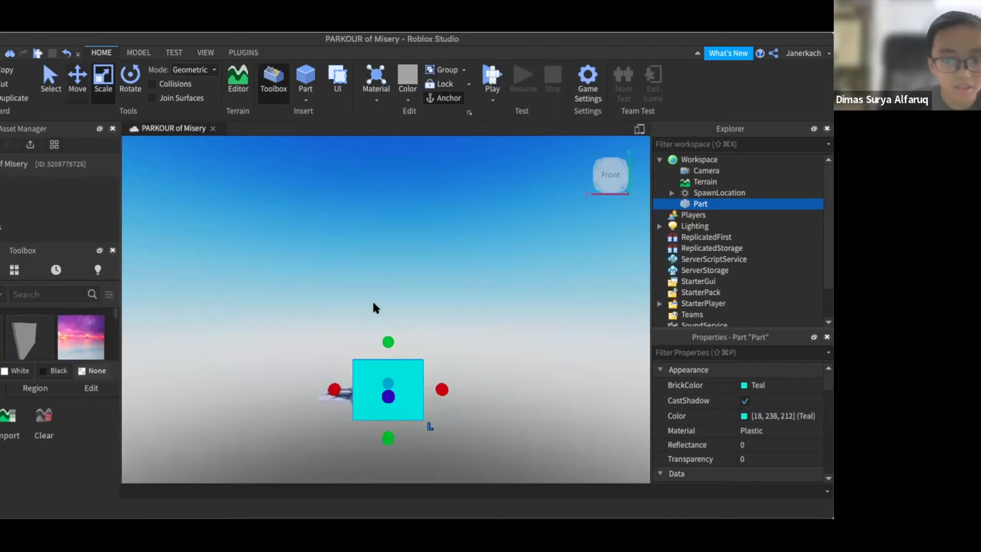
{"action": "key", "text": "super+2"}
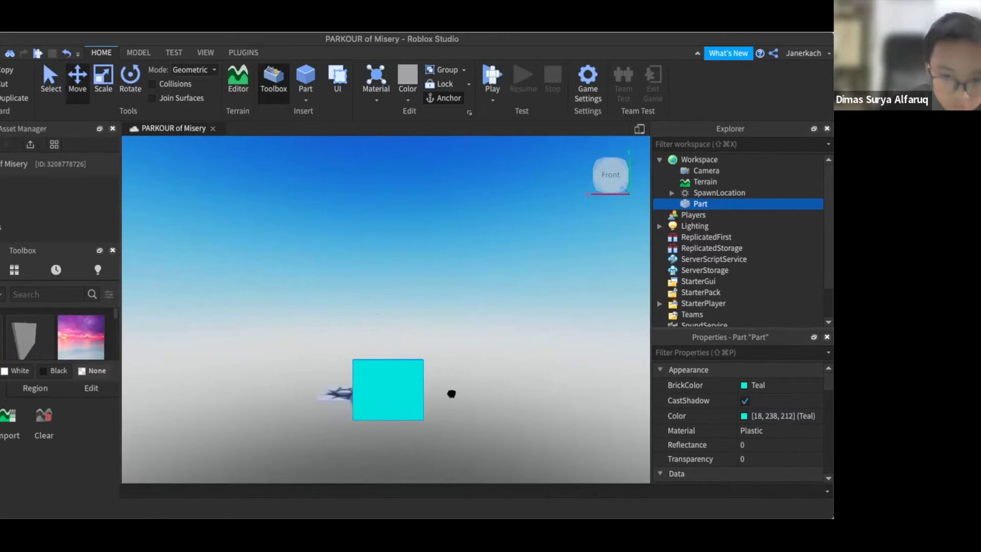
{"action": "left_click", "coordinate": [401, 390]}
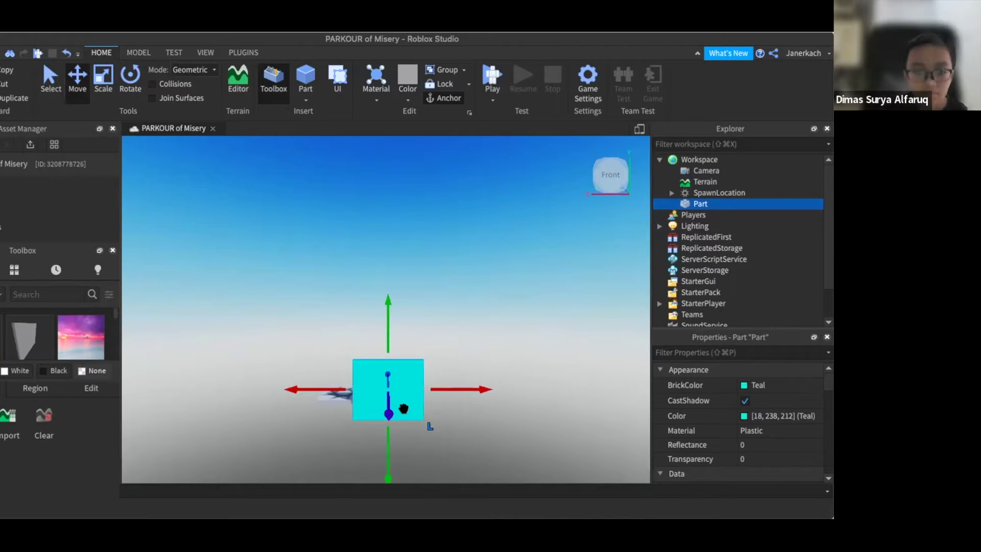
{"action": "left_click_drag", "start_coordinate": [456, 392], "coordinate": [328, 401]}
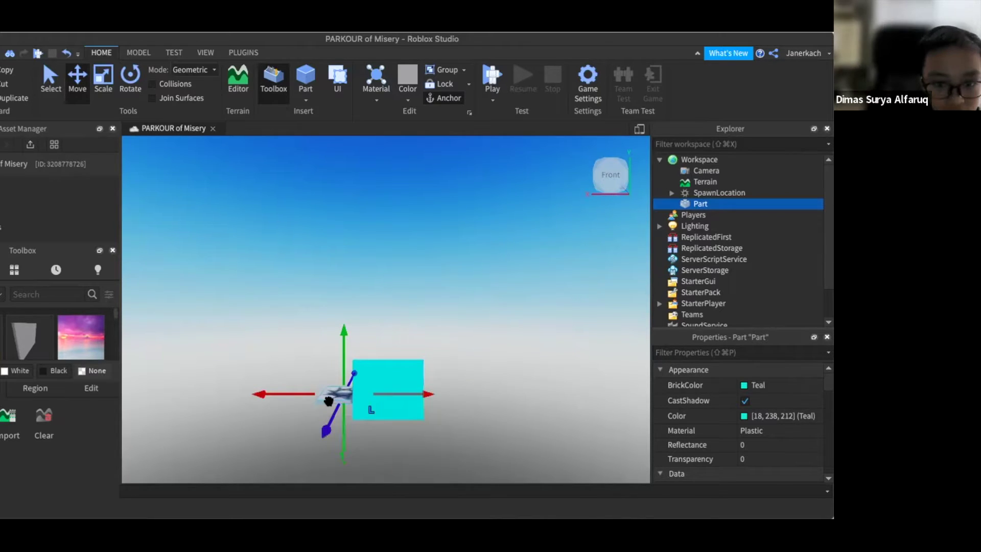
{"action": "left_click", "coordinate": [325, 397]}
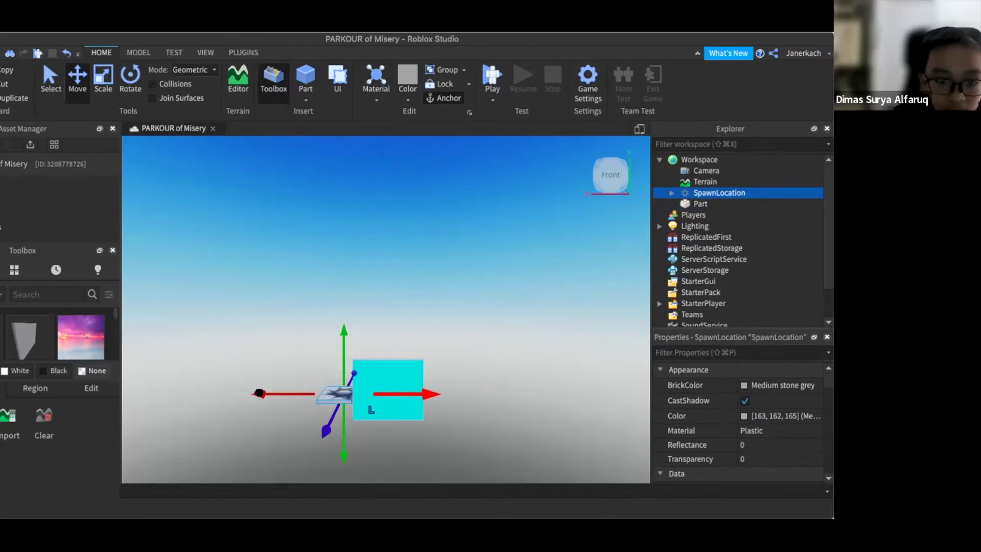
{"action": "left_click_drag", "start_coordinate": [260, 393], "coordinate": [230, 395]}
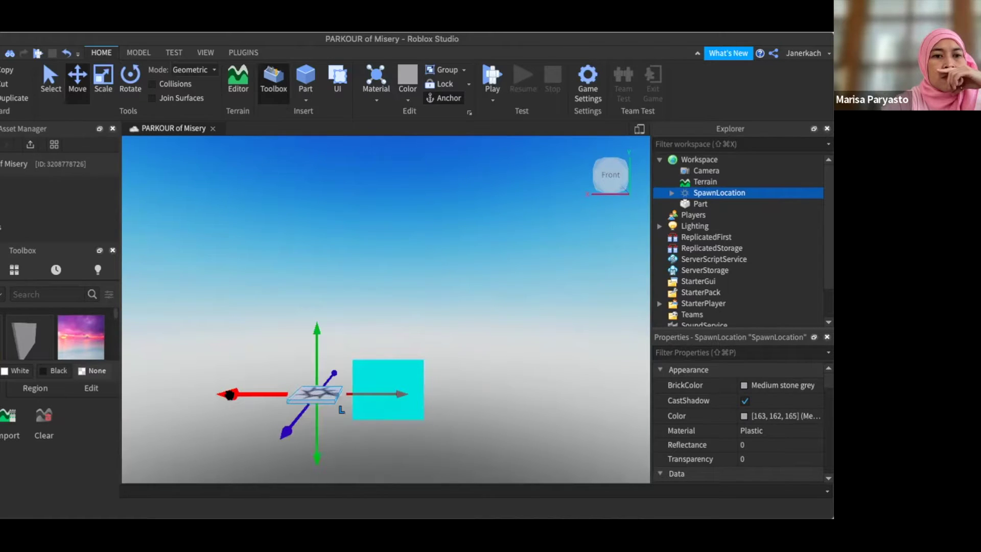
- Scale the teal wall wider on the side away from the spawn location and increase its height
{"action": "left_click", "coordinate": [100, 81]}
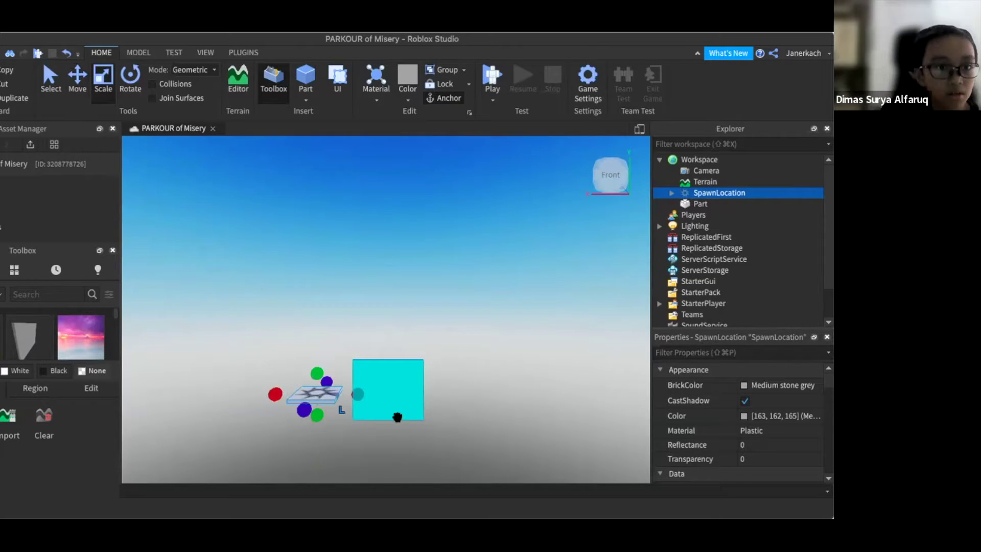
{"action": "left_click", "coordinate": [391, 387]}
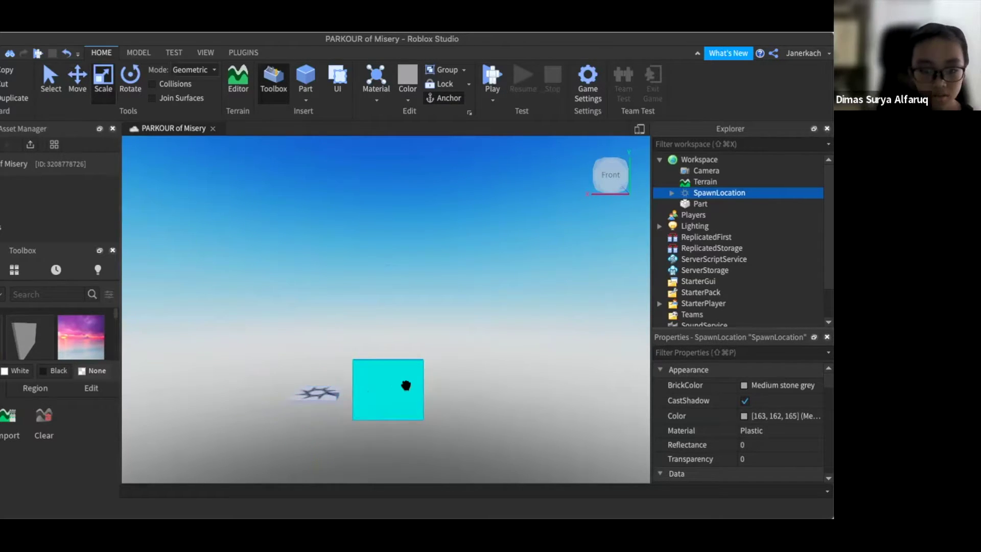
{"action": "left_click", "coordinate": [404, 386]}
{"action": "left_click_drag", "start_coordinate": [444, 390], "coordinate": [509, 368]}
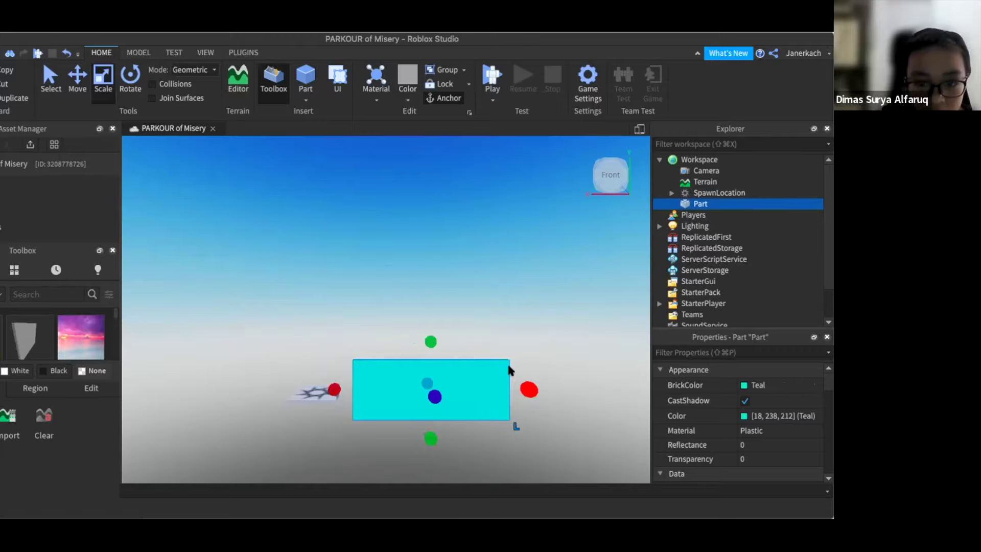
{"action": "left_click_drag", "start_coordinate": [430, 298], "coordinate": [588, 343]}
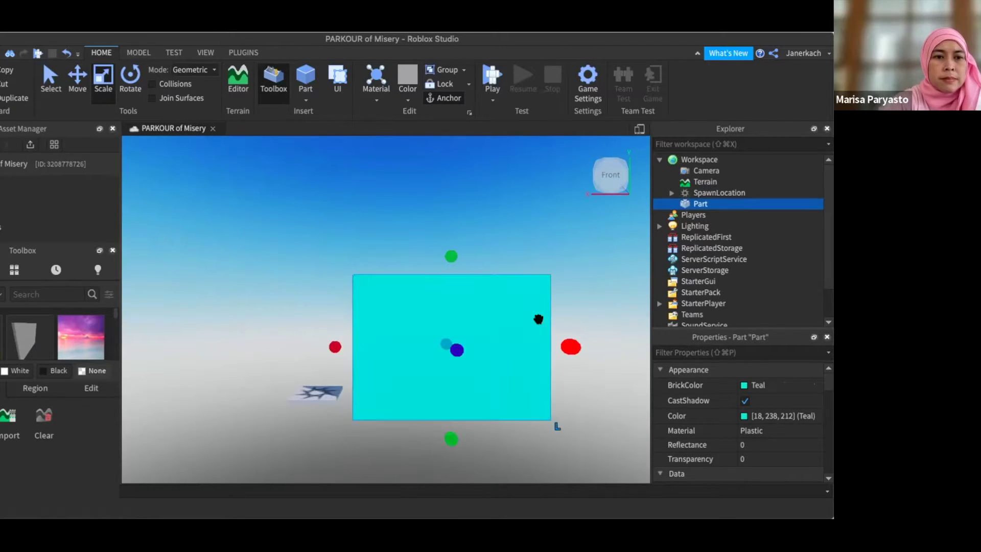
- Examine the enlarged teal wall and the spawn location from different sides, returning to the front view
{"action": "left_click", "coordinate": [632, 181]}
{"action": "left_click", "coordinate": [632, 181]}
{"action": "left_click", "coordinate": [633, 181]}
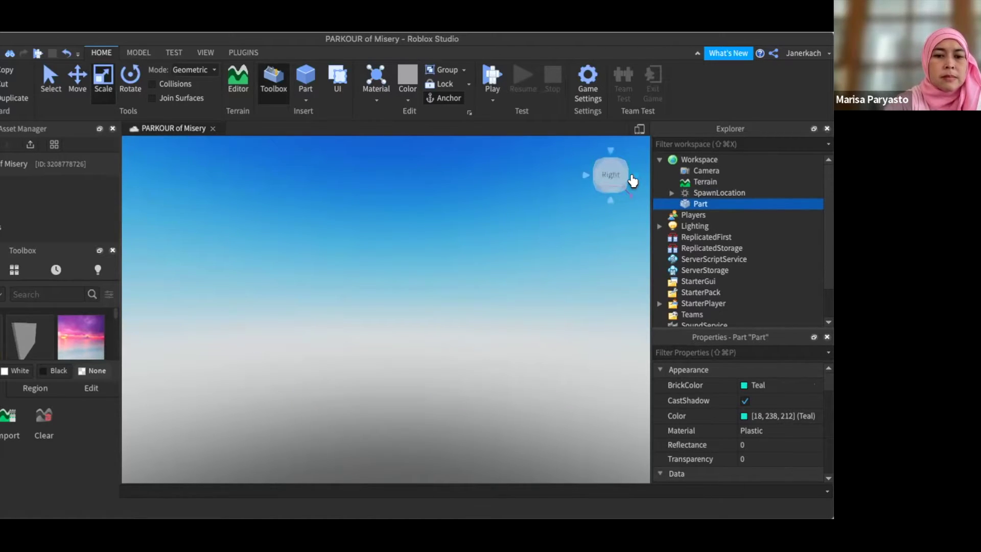
{"action": "left_click", "coordinate": [633, 181]}
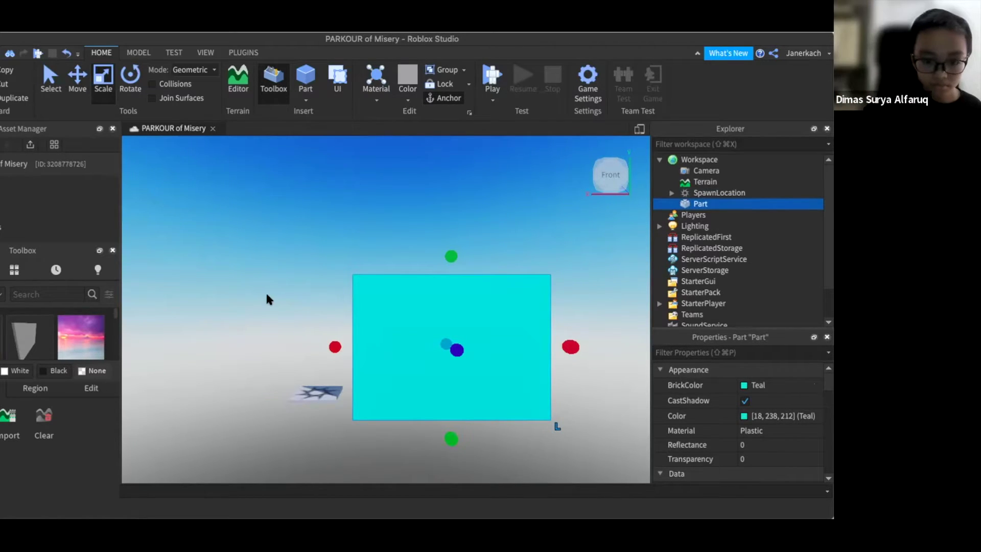
{"action": "scroll", "coordinate": [194, 379], "scroll_direction": "up", "scroll_amount": 2}
{"action": "scroll", "coordinate": [194, 378], "scroll_direction": "up", "scroll_amount": 2}
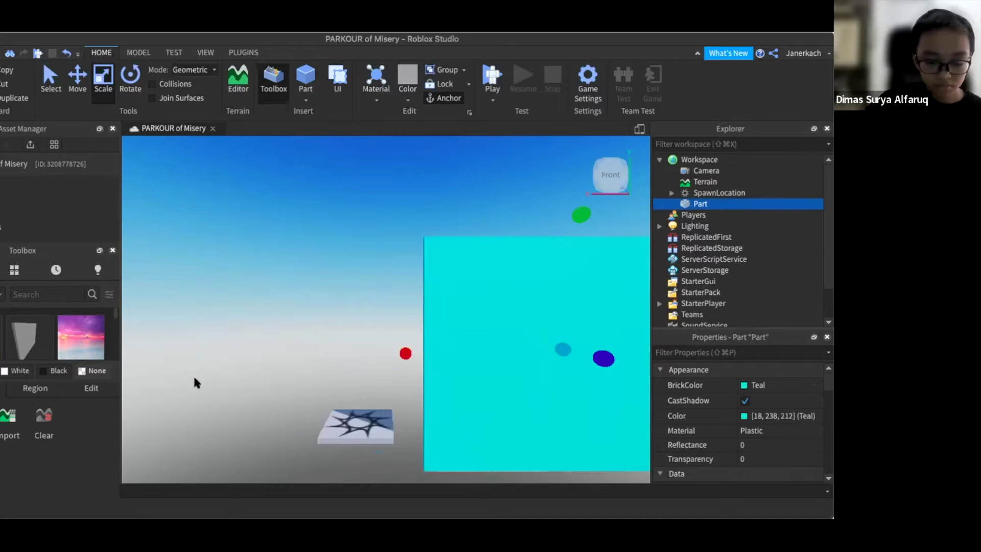
{"action": "key", "text": "f"}
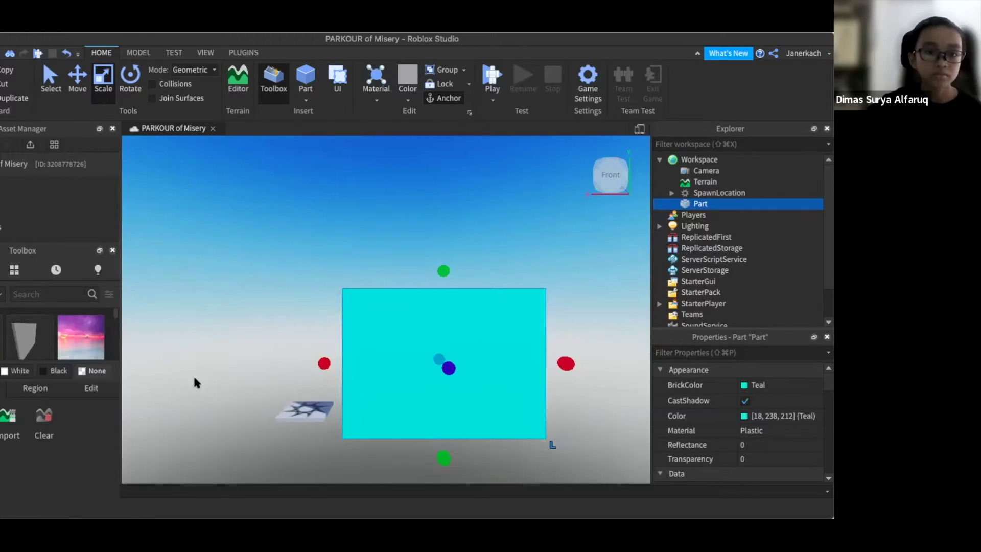
{"action": "left_click", "coordinate": [715, 204]}
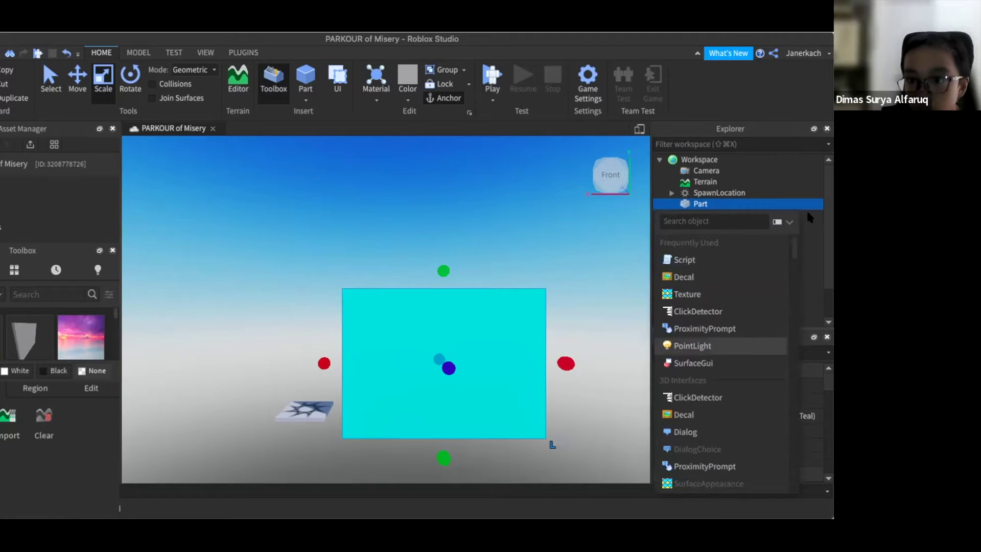
{"action": "left_click", "coordinate": [555, 222]}
{"action": "left_click", "coordinate": [539, 158]}
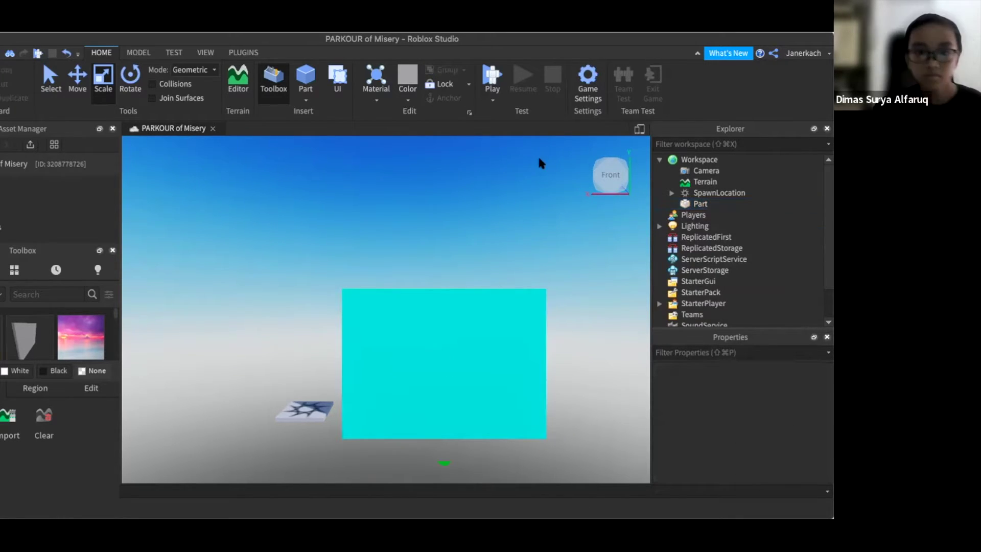
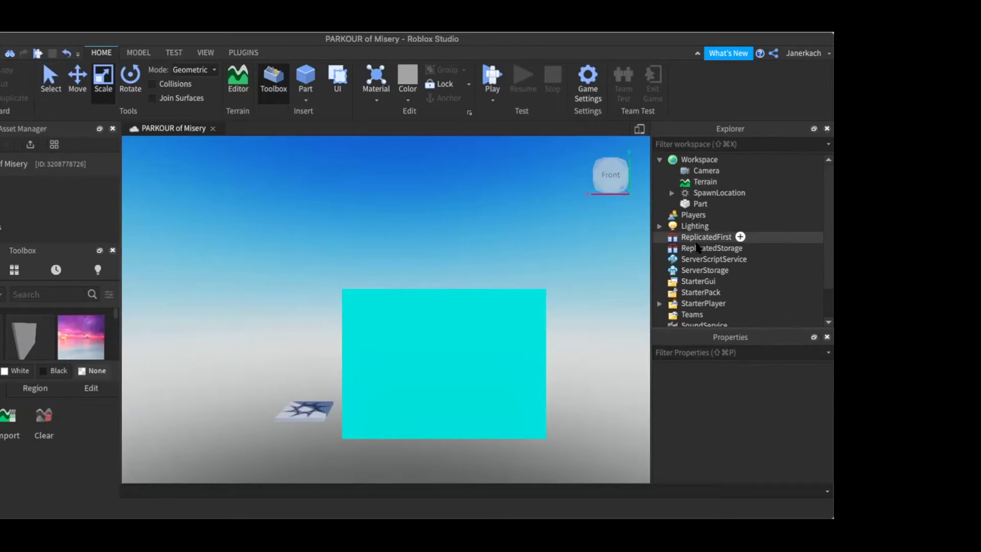
- Set the teal wall's BrickColor to Institutional white and scale the wall deeper on its back side
{"action": "left_click", "coordinate": [715, 215]}
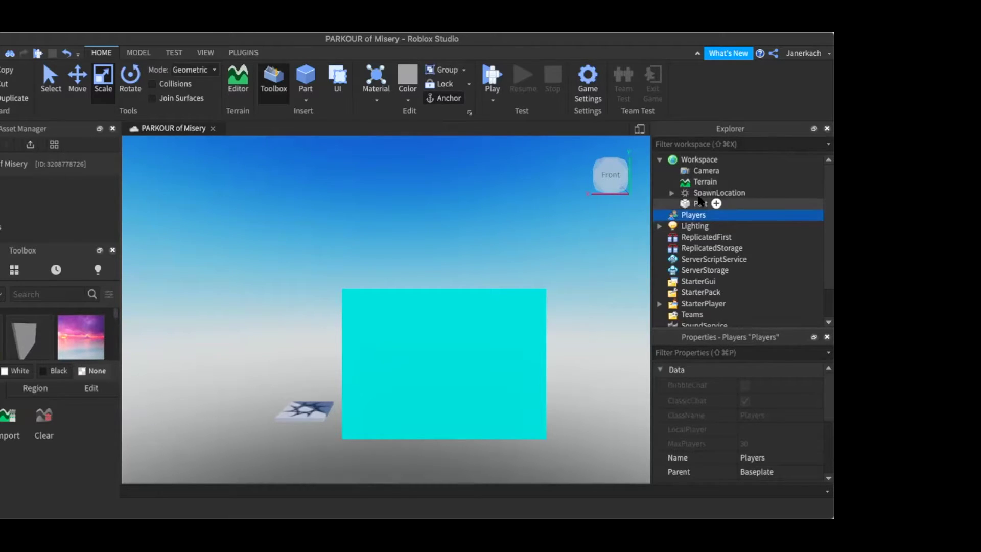
{"action": "left_click", "coordinate": [700, 202]}
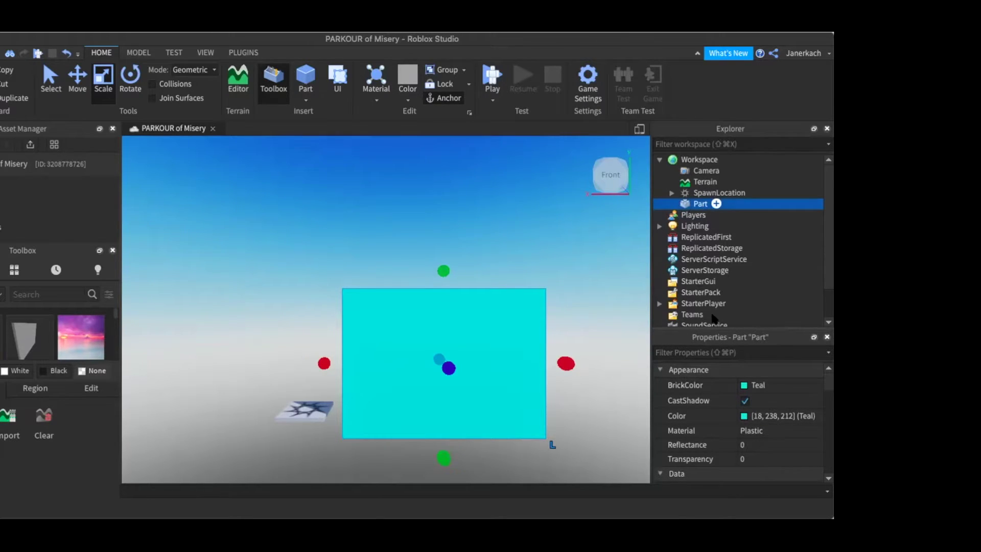
{"action": "left_click", "coordinate": [766, 386]}
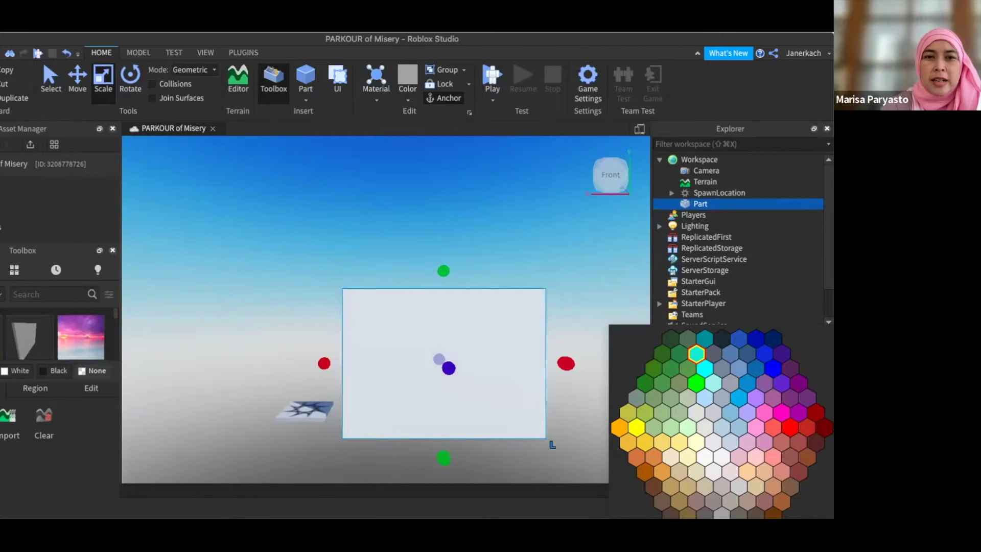
{"action": "left_click", "coordinate": [622, 289]}
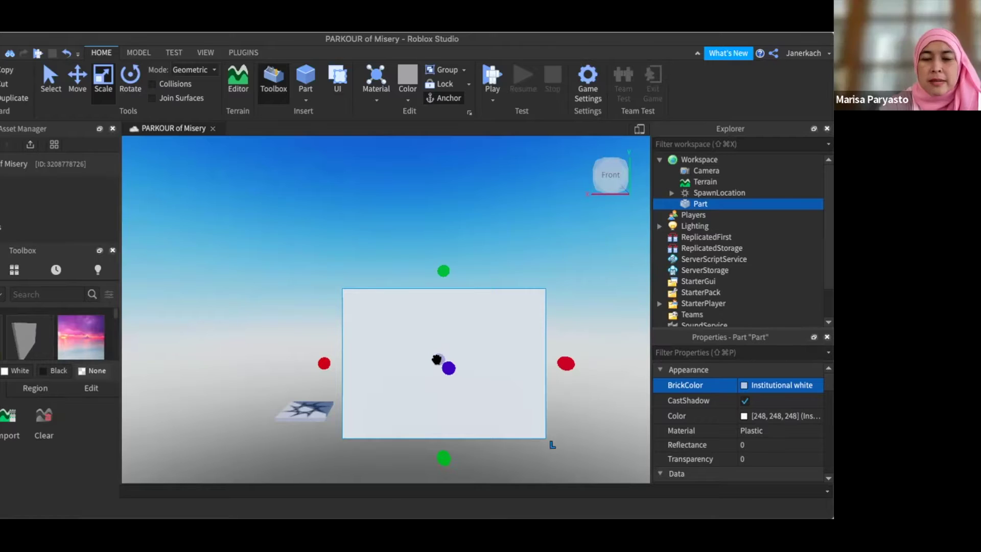
{"action": "left_click_drag", "start_coordinate": [437, 359], "coordinate": [435, 344]}
- Examine the white wall from the left and back views, lowering and backing off the camera until the wall is in sight
{"action": "mouse_move", "coordinate": [617, 179]}
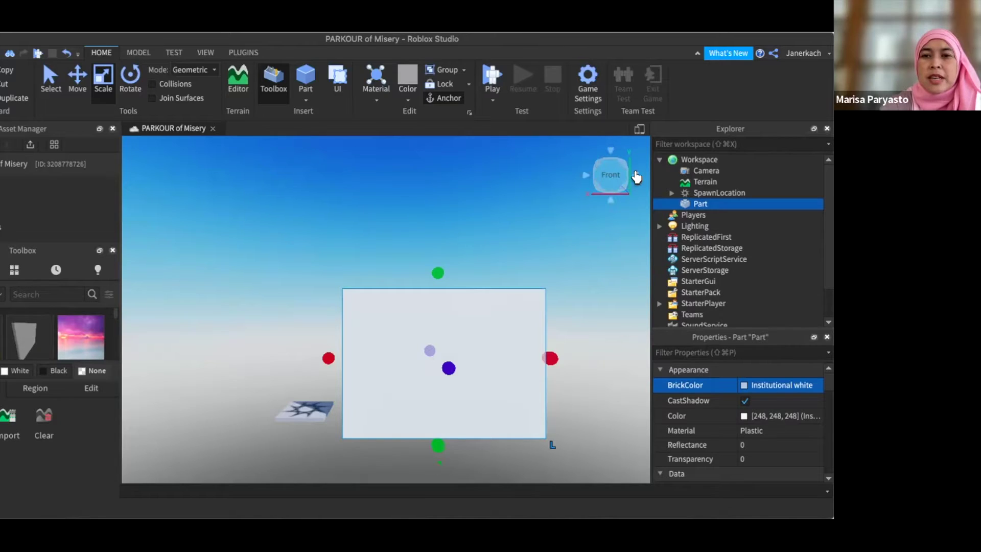
{"action": "left_click", "coordinate": [636, 177]}
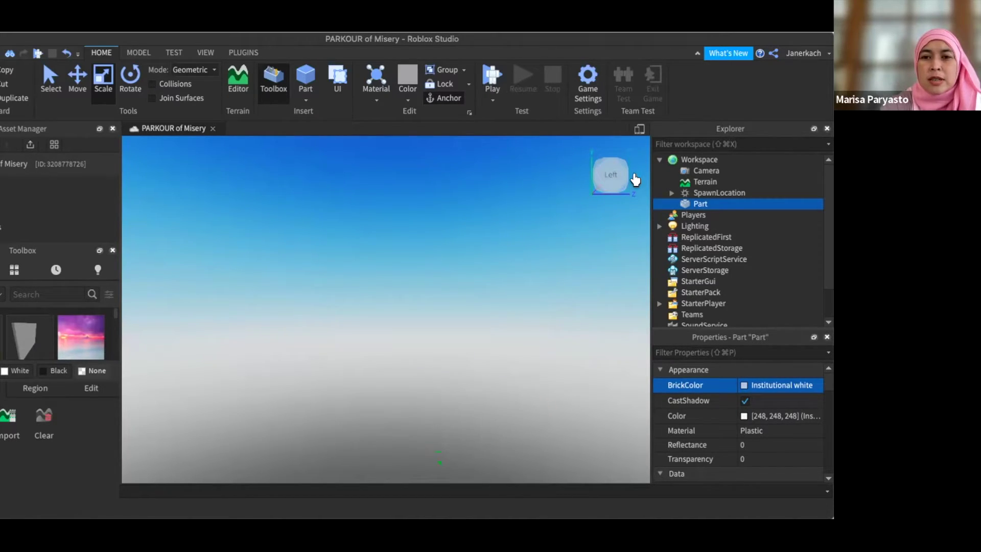
{"action": "left_click", "coordinate": [635, 179]}
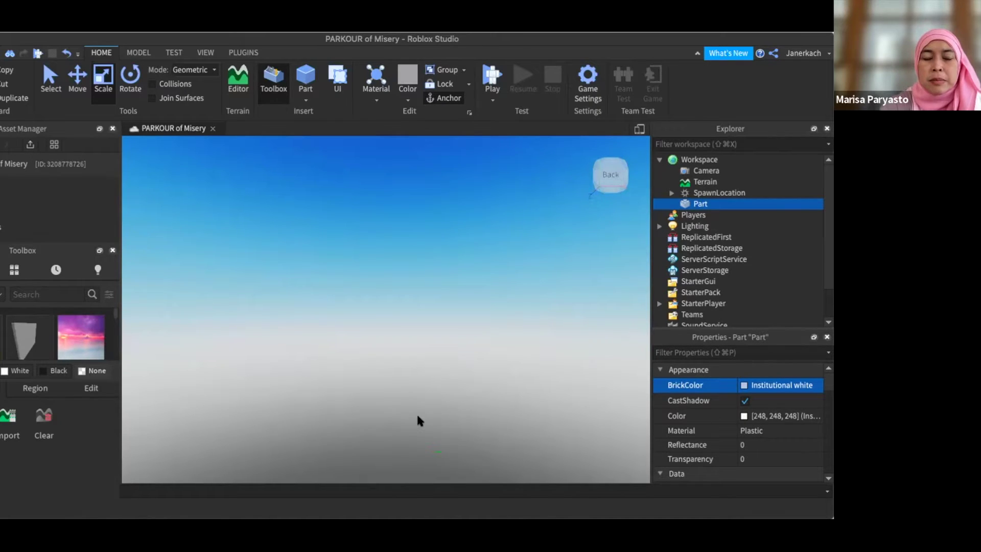
{"action": "key", "text": "q"}
{"action": "key", "text": "q"}
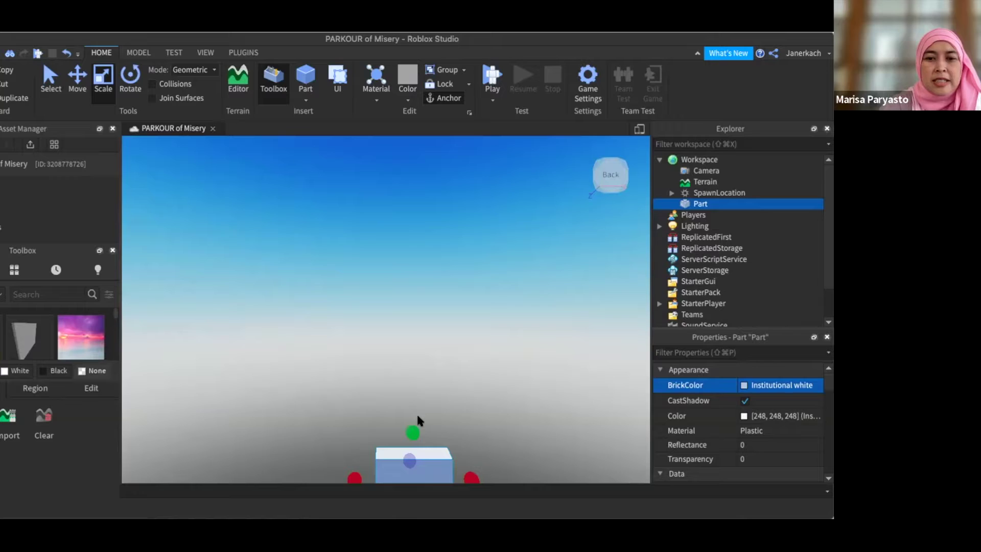
{"action": "scroll", "coordinate": [418, 416], "scroll_direction": "down", "scroll_amount": 1}
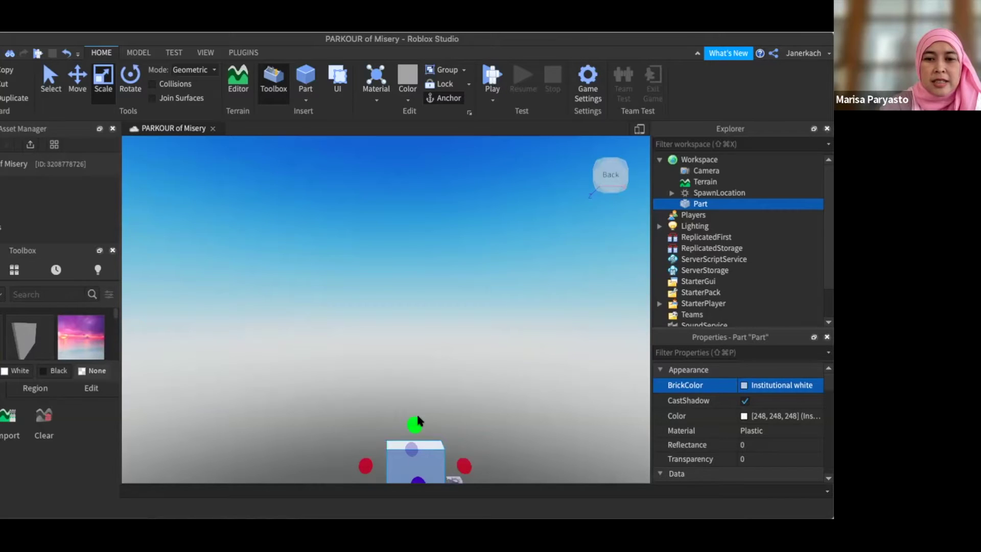
{"action": "scroll", "coordinate": [418, 417], "scroll_direction": "down", "scroll_amount": 1}
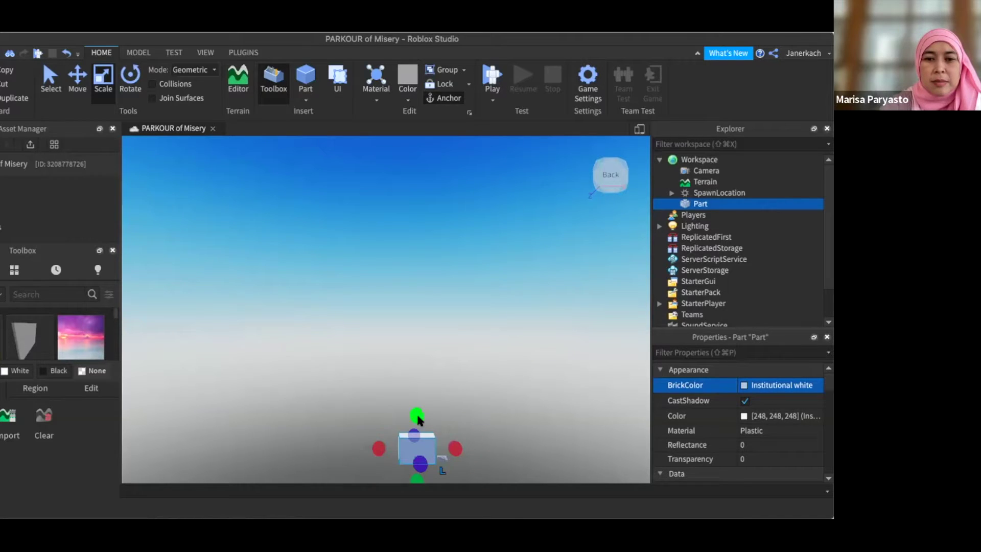
{"action": "scroll", "coordinate": [418, 417], "scroll_direction": "down", "scroll_amount": 1}
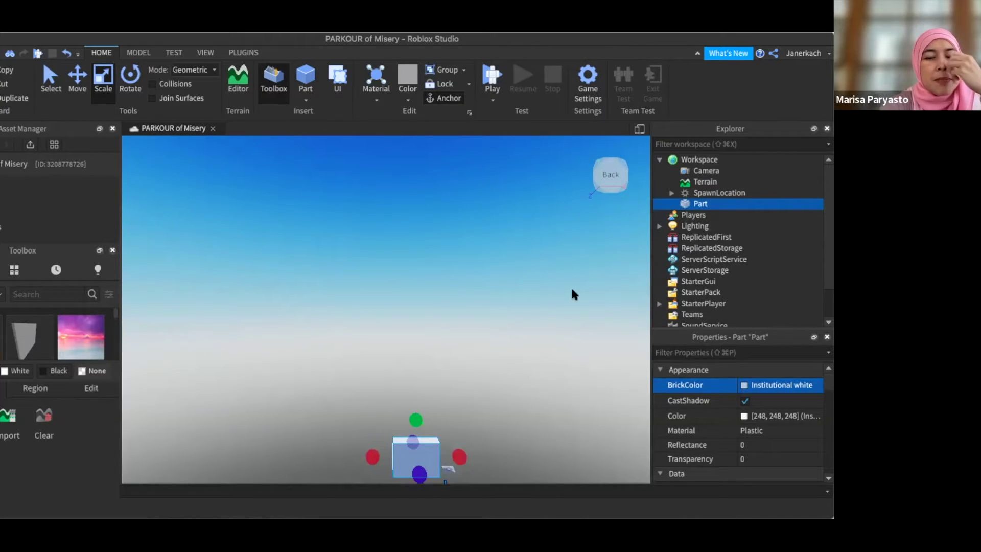
{"action": "scroll", "coordinate": [578, 271], "scroll_direction": "down", "scroll_amount": 1}
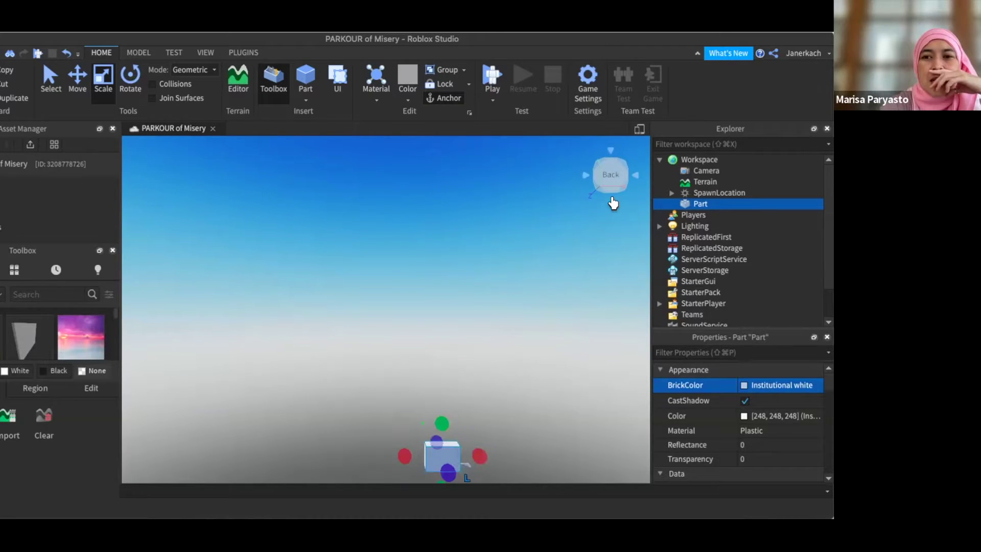
- Scale the white wall slightly thinner on its back side, working from the back view
{"action": "left_click", "coordinate": [612, 197]}
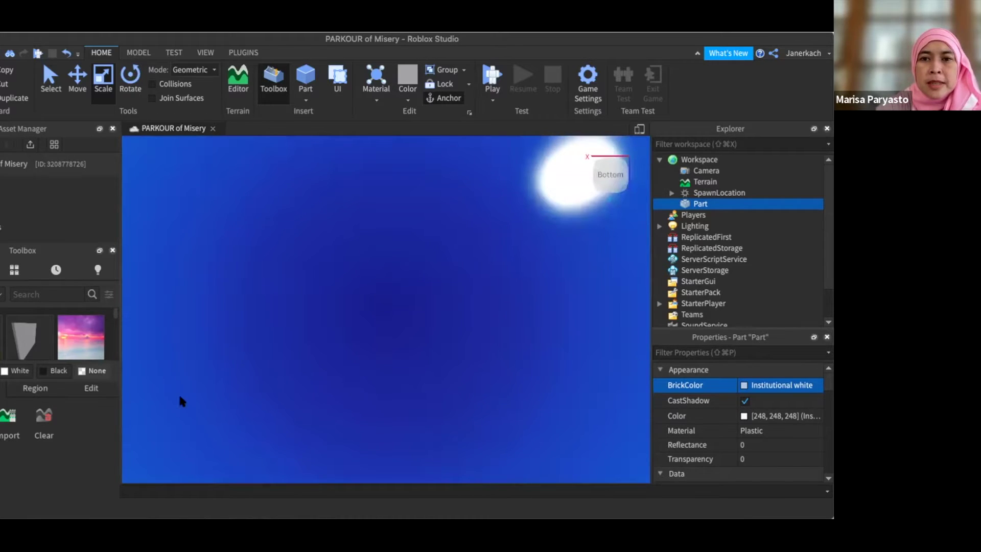
{"action": "mouse_move", "coordinate": [608, 171]}
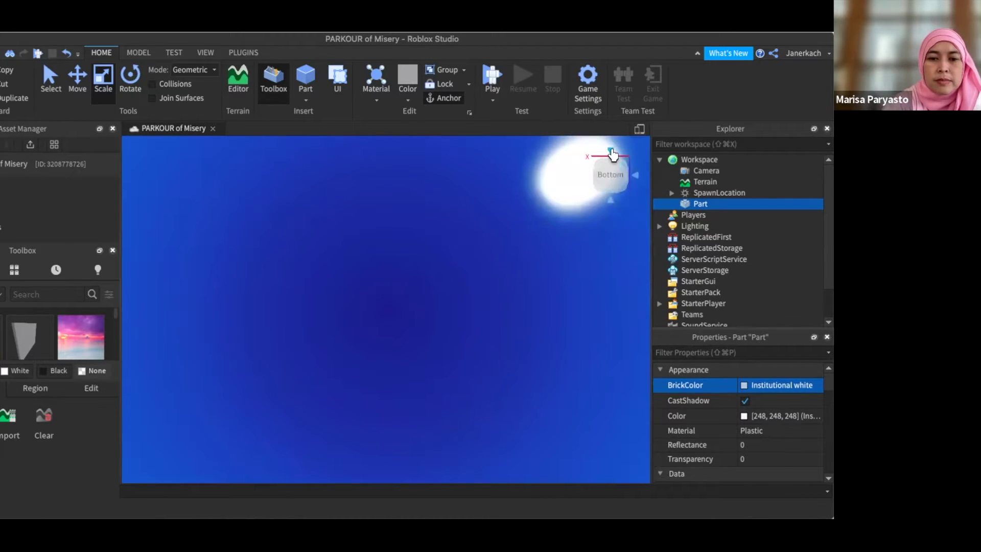
{"action": "left_click", "coordinate": [612, 154]}
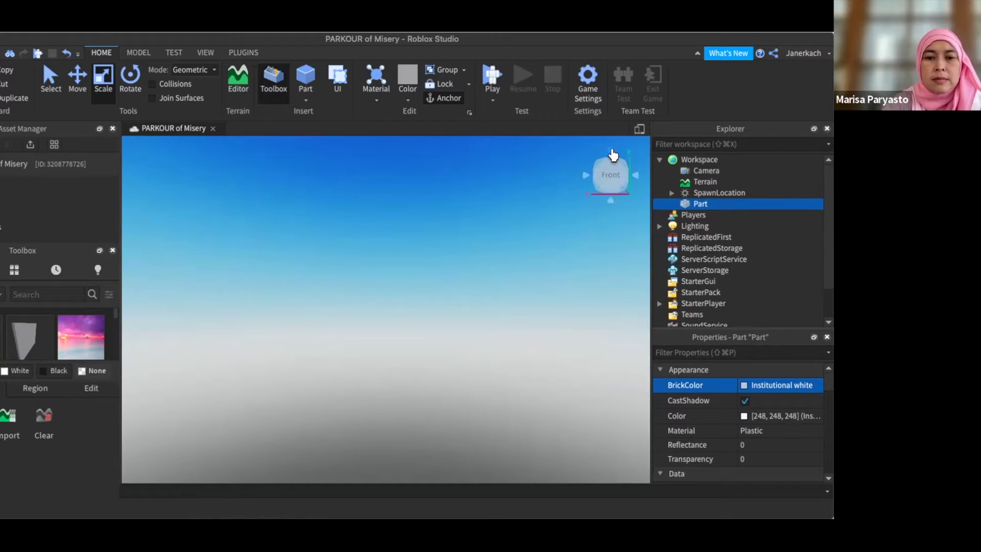
{"action": "left_click", "coordinate": [613, 154]}
{"action": "left_click", "coordinate": [613, 155]}
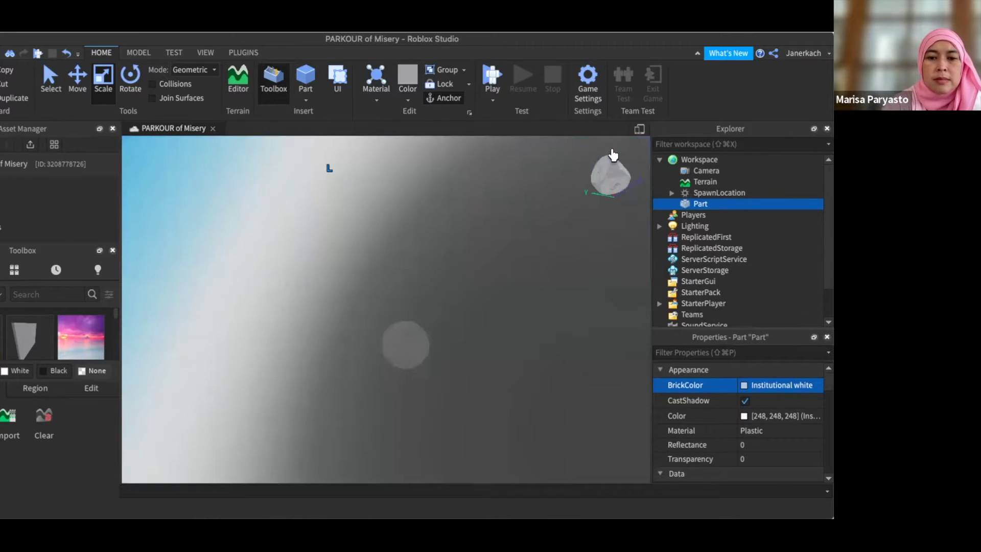
{"action": "left_click", "coordinate": [613, 154]}
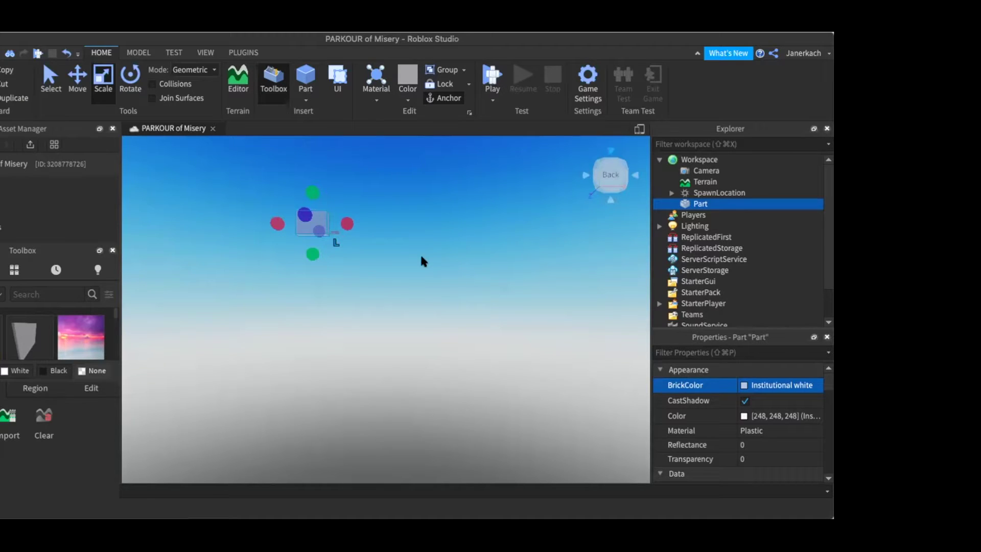
{"action": "key", "text": "d"}
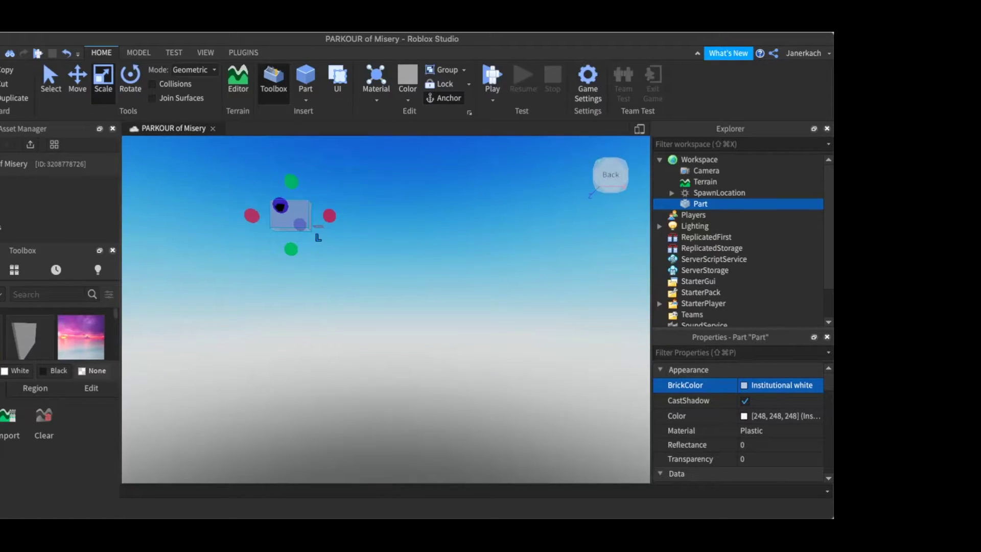
{"action": "left_click_drag", "start_coordinate": [289, 210], "coordinate": [293, 211]}
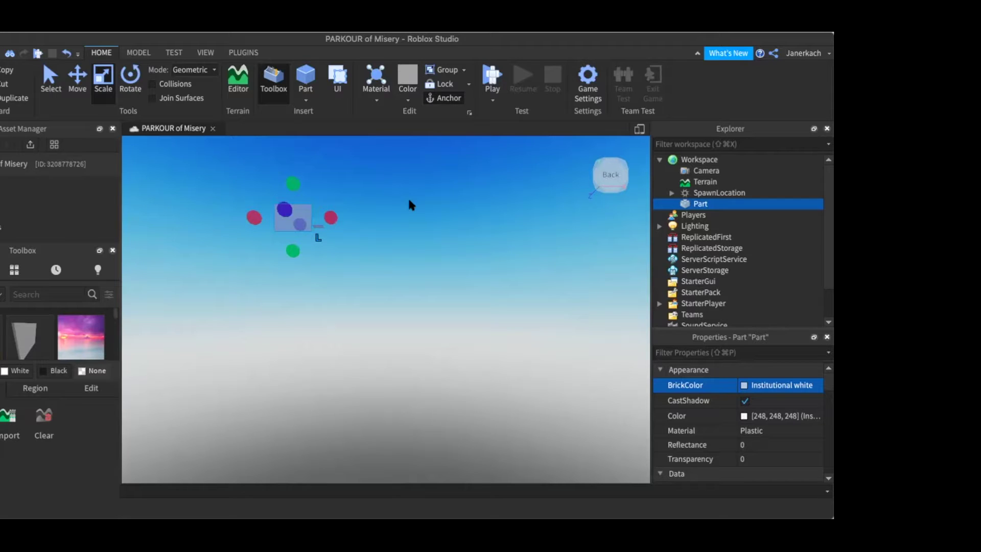
{"action": "mouse_move", "coordinate": [611, 153]}
{"action": "left_click", "coordinate": [611, 153]}
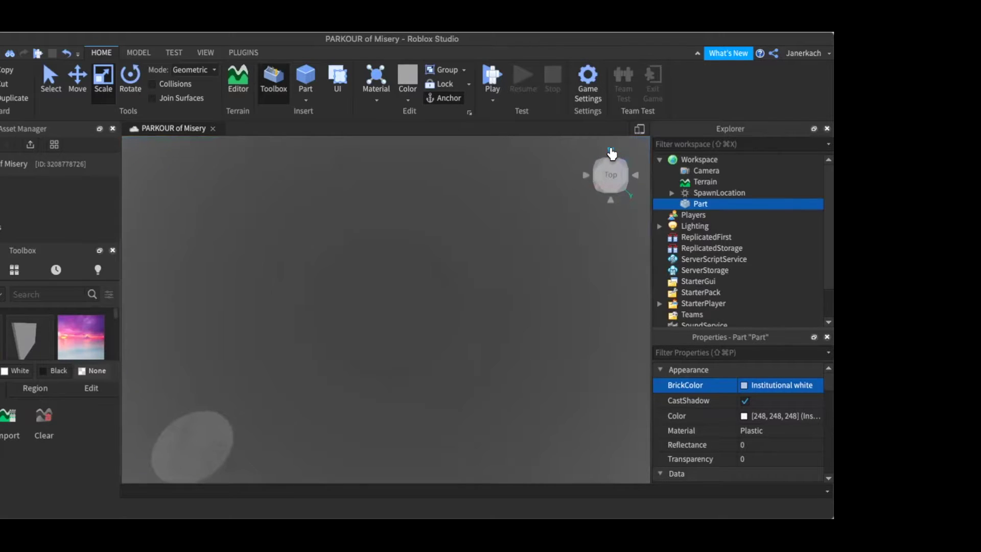
{"action": "left_click", "coordinate": [612, 153]}
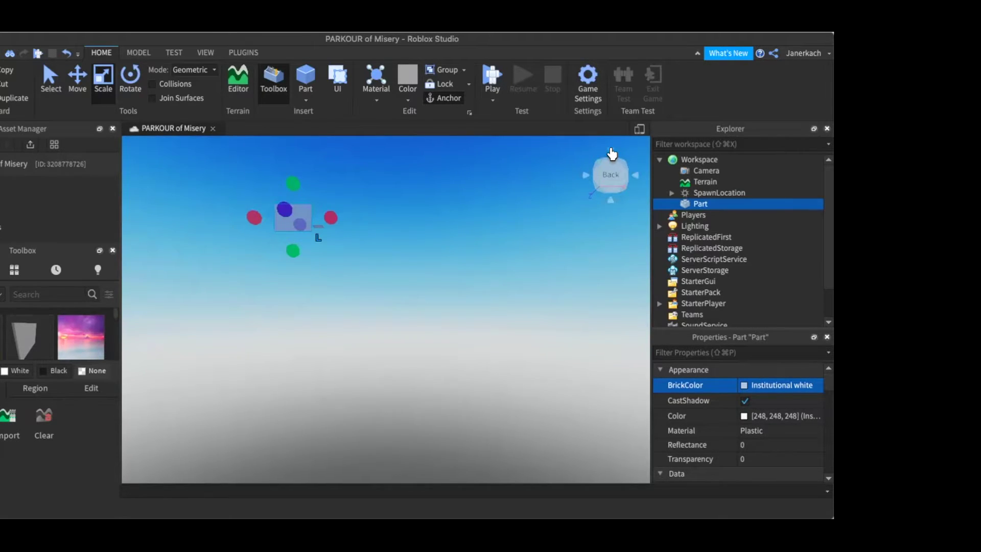
{"action": "left_click", "coordinate": [612, 153]}
{"action": "left_click", "coordinate": [614, 176]}
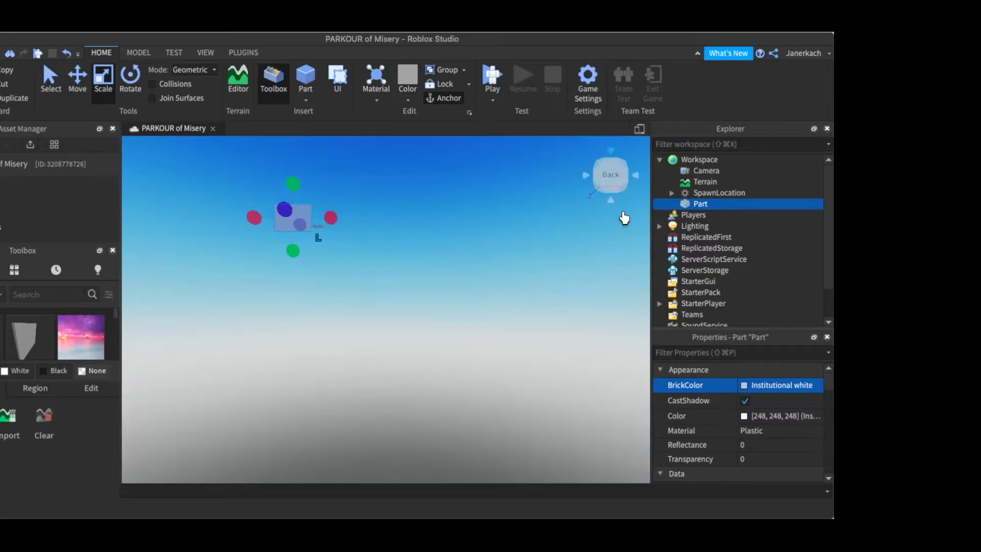
{"action": "left_click", "coordinate": [635, 177]}
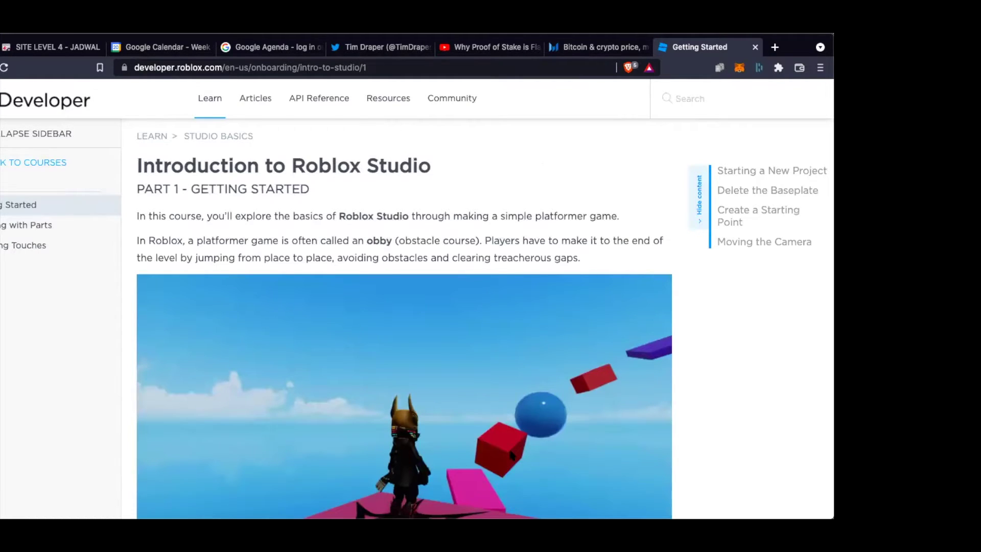
- Watch the obby demo video full screen on the Introduction to Roblox Studio page, leave full screen and pause it
{"action": "scroll", "coordinate": [512, 455], "scroll_direction": "down", "scroll_amount": 3}
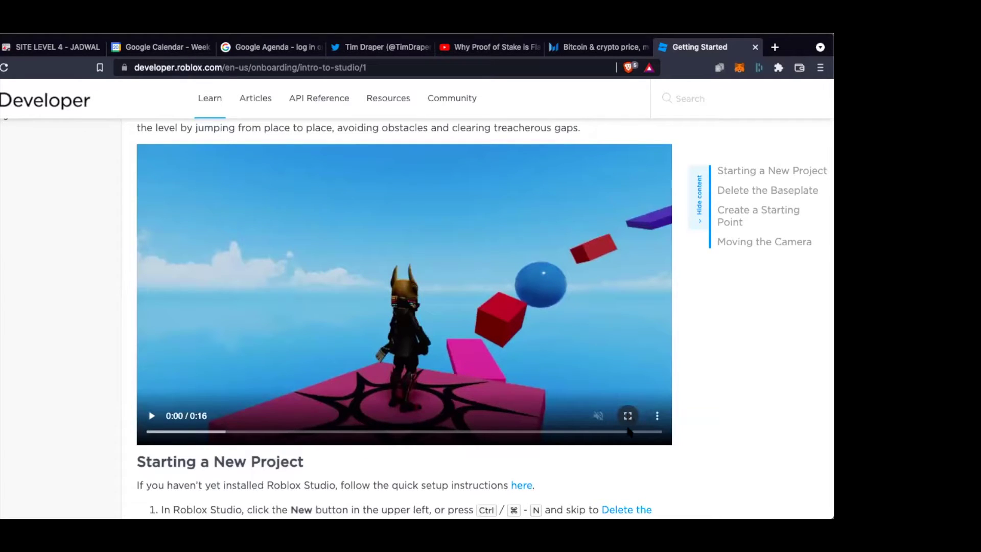
{"action": "left_click", "coordinate": [628, 416]}
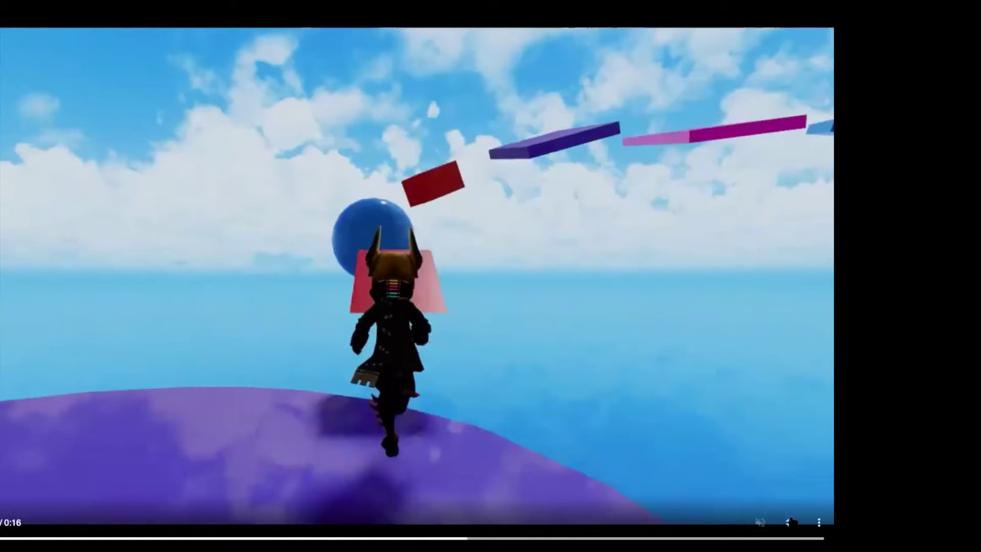
{"action": "left_click", "coordinate": [790, 521]}
{"action": "key", "text": "Escape"}
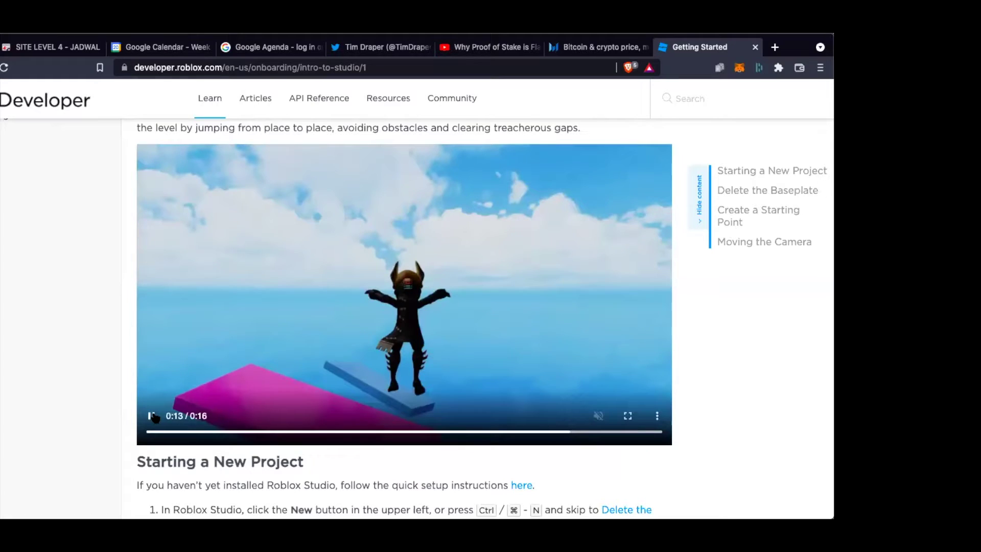
{"action": "left_click", "coordinate": [152, 415]}
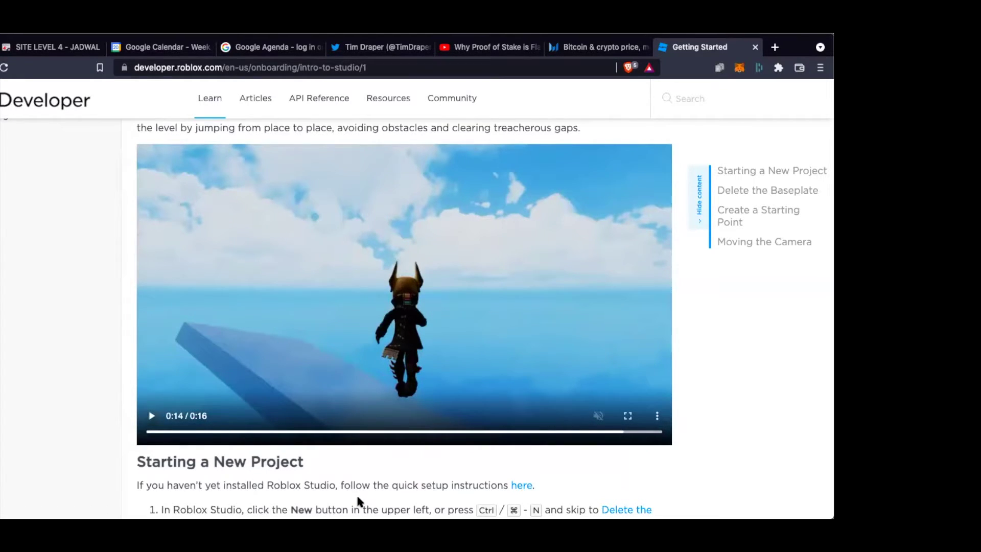
- Read the sections on starting a new project from the Baseplate template and deleting the baseplate
{"action": "scroll", "coordinate": [357, 501], "scroll_direction": "down", "scroll_amount": 3}
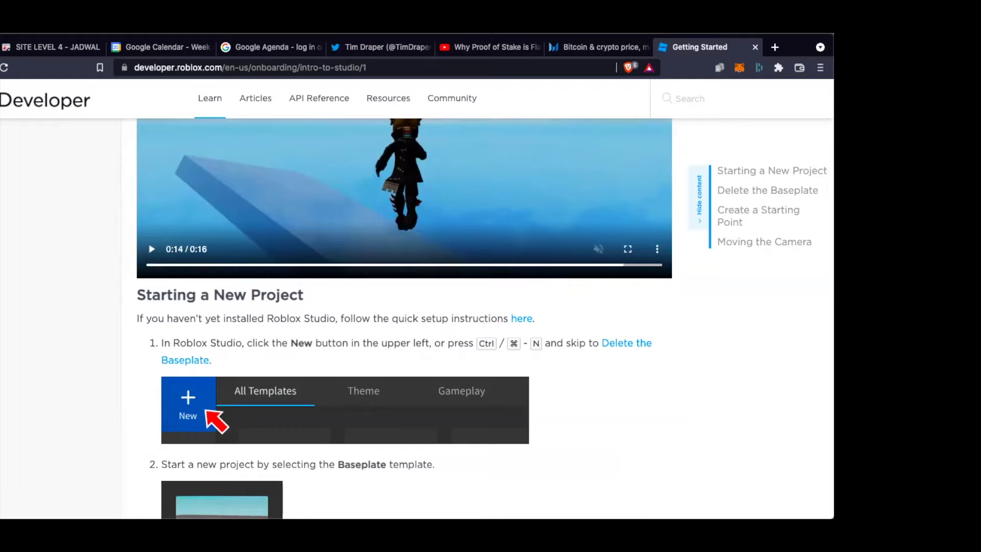
{"action": "scroll", "coordinate": [510, 358], "scroll_direction": "down", "scroll_amount": 1}
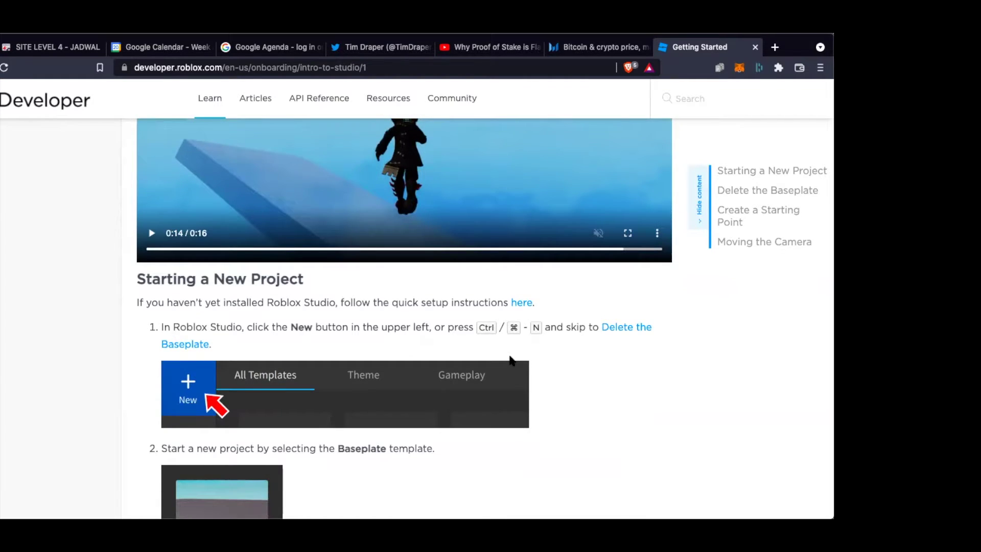
{"action": "scroll", "coordinate": [510, 359], "scroll_direction": "down", "scroll_amount": 3}
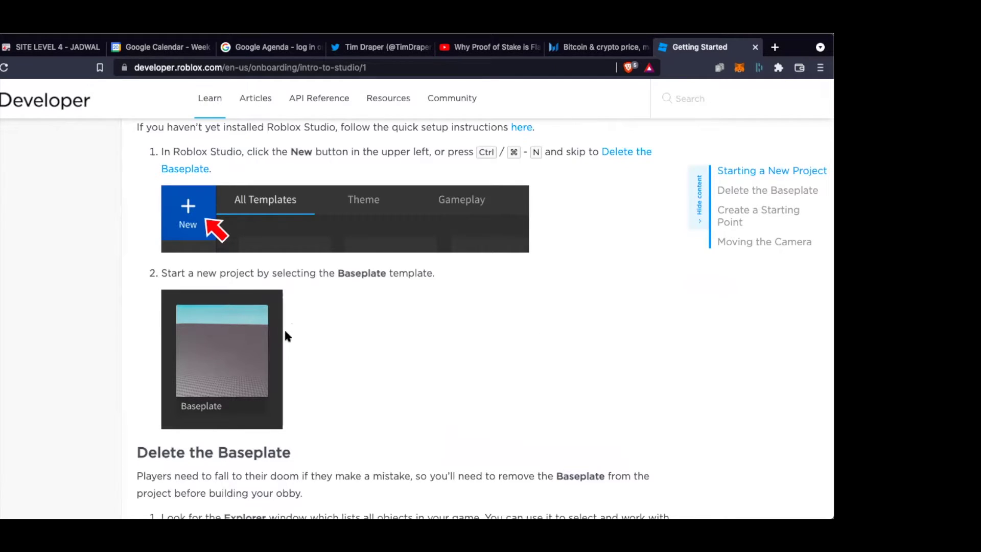
{"action": "scroll", "coordinate": [286, 335], "scroll_direction": "down", "scroll_amount": 3}
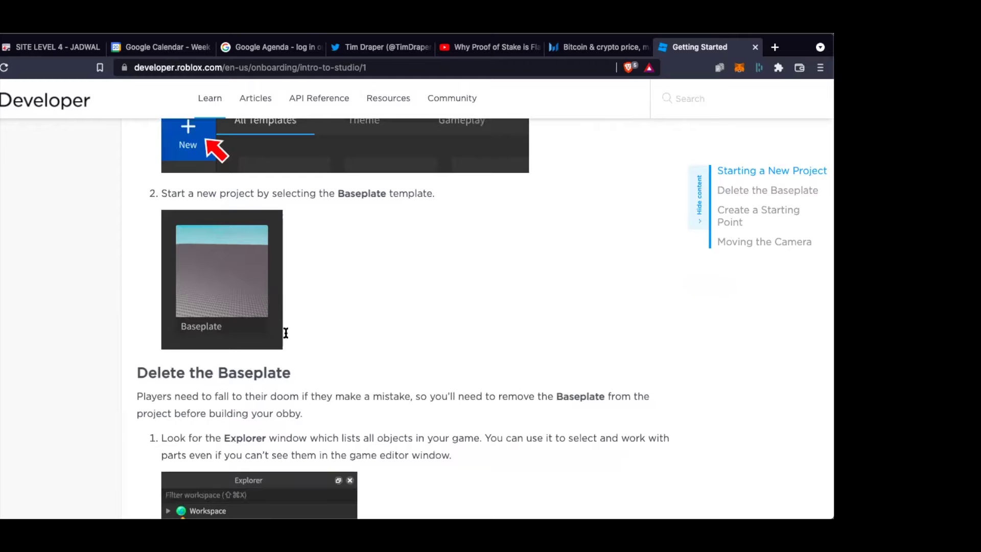
{"action": "scroll", "coordinate": [233, 347], "scroll_direction": "down", "scroll_amount": 2}
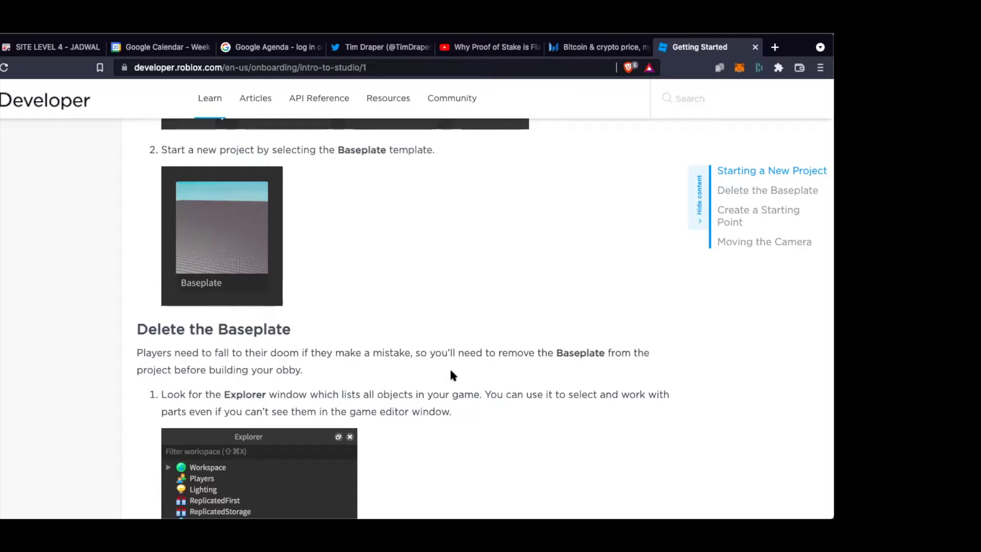
- Read the course sections on deleting the Baseplate, creating a SpawnLocation as the starting point, and moving the camera
{"action": "scroll", "coordinate": [452, 270], "scroll_direction": "down", "scroll_amount": 7}
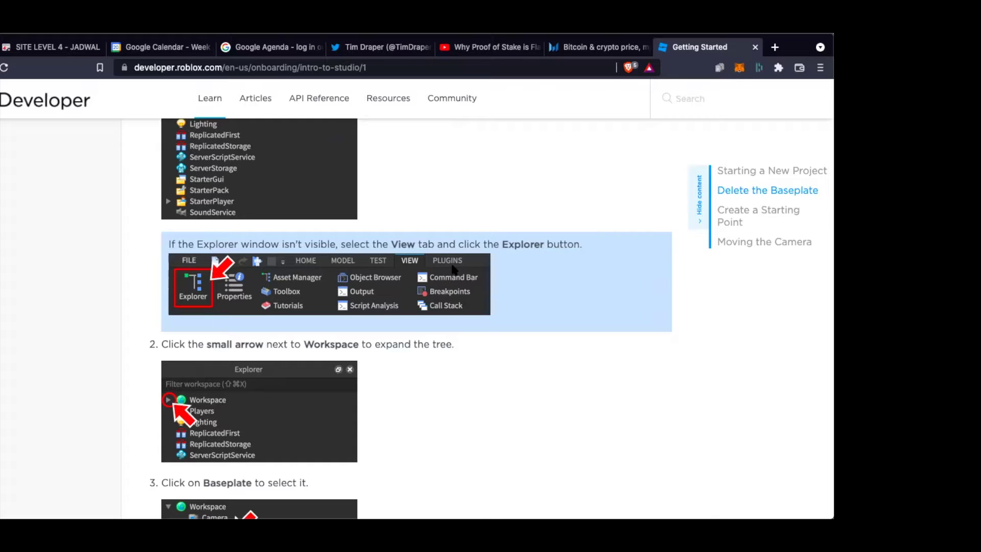
{"action": "scroll", "coordinate": [475, 411], "scroll_direction": "down", "scroll_amount": 3}
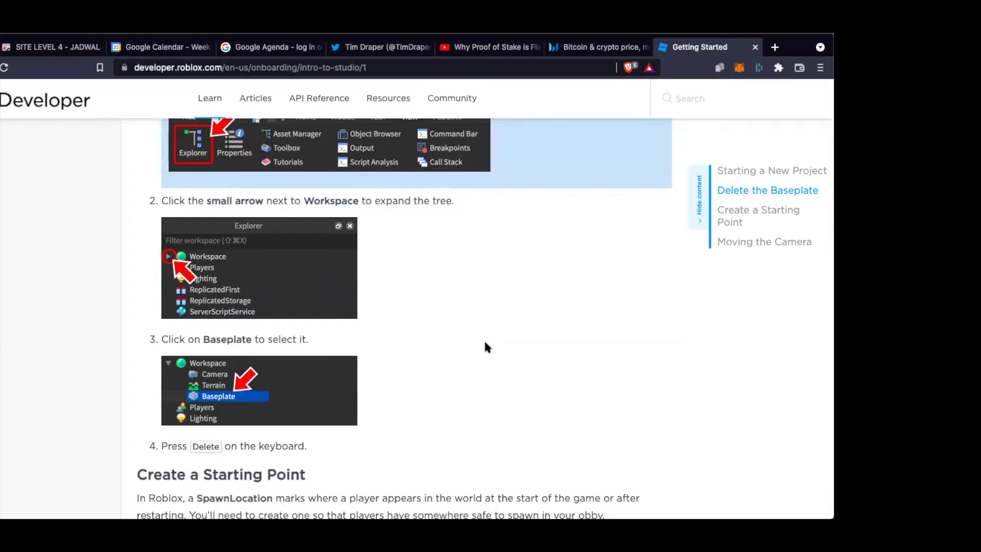
{"action": "scroll", "coordinate": [487, 347], "scroll_direction": "down", "scroll_amount": 2}
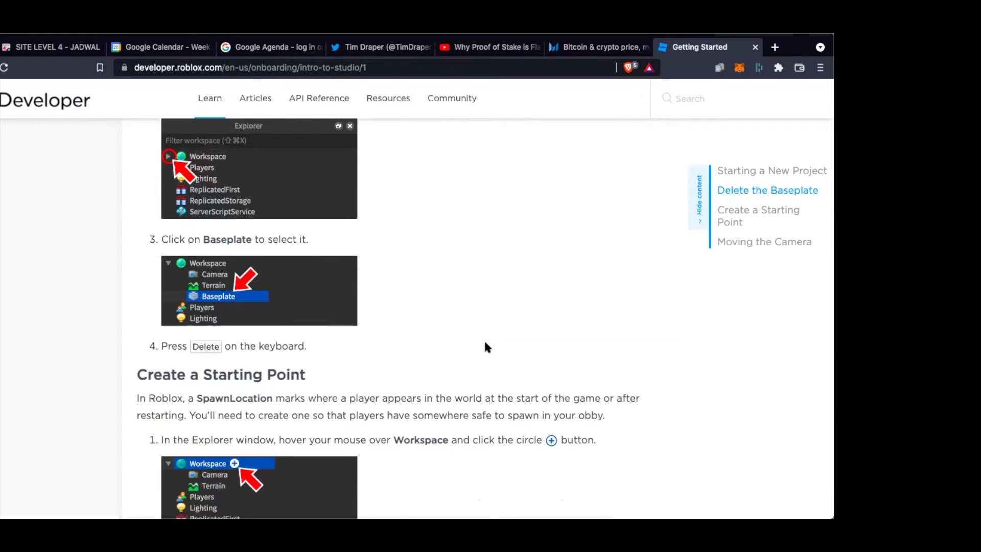
{"action": "scroll", "coordinate": [482, 307], "scroll_direction": "down", "scroll_amount": 1}
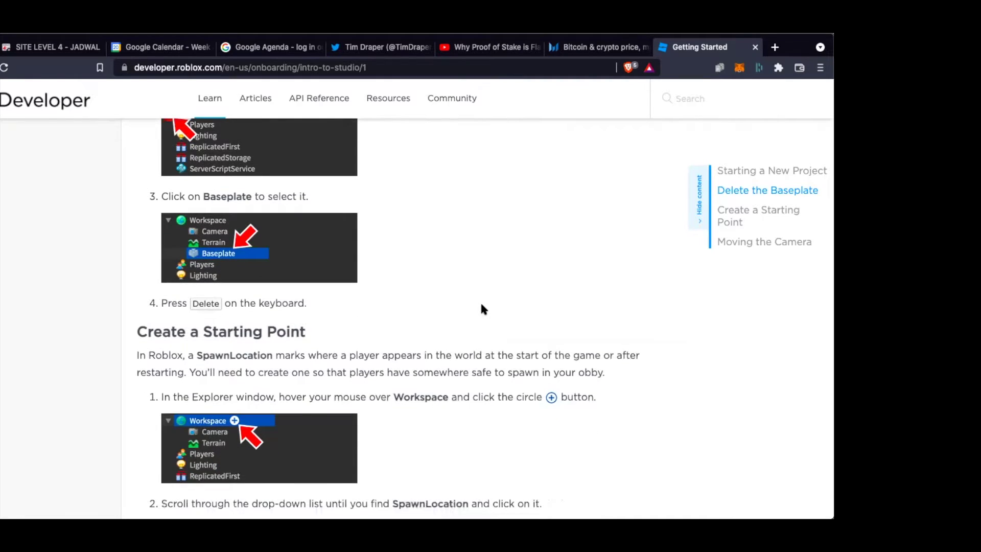
{"action": "scroll", "coordinate": [483, 308], "scroll_direction": "down", "scroll_amount": 2}
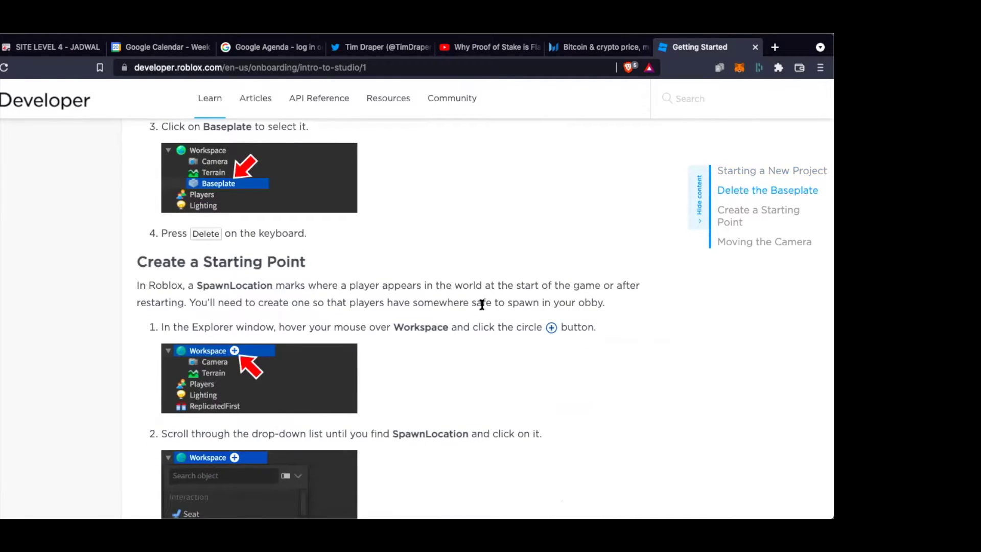
{"action": "scroll", "coordinate": [482, 304], "scroll_direction": "down", "scroll_amount": 1}
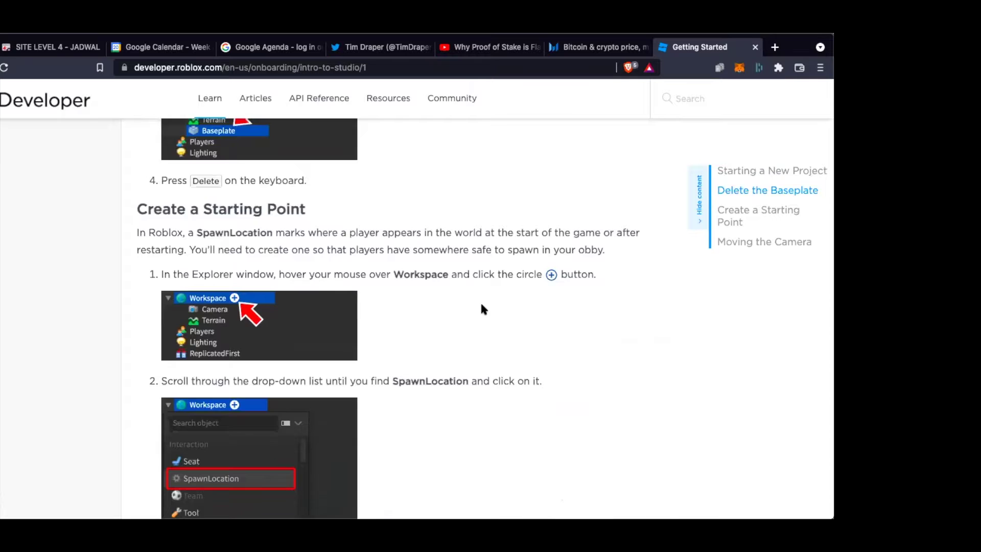
{"action": "scroll", "coordinate": [480, 301], "scroll_direction": "down", "scroll_amount": 6}
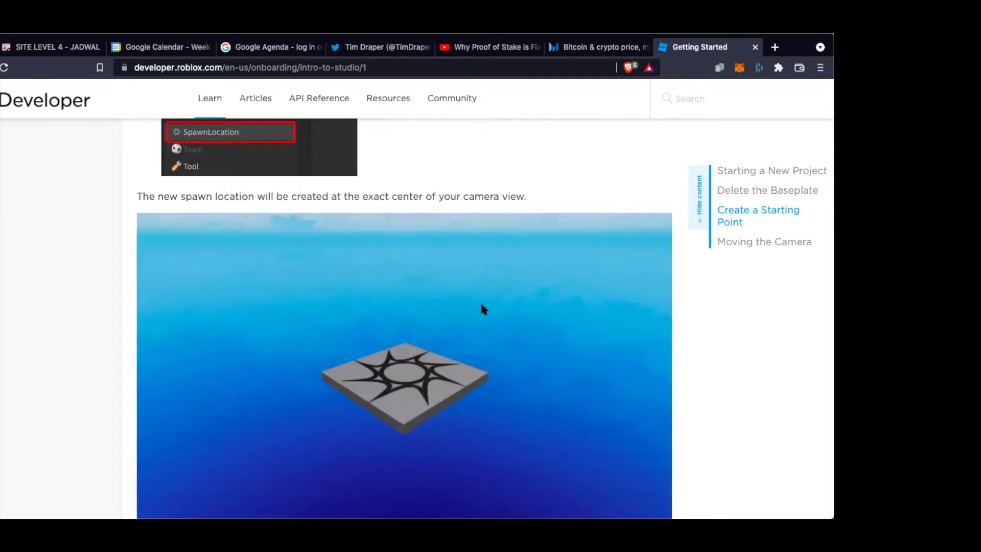
{"action": "scroll", "coordinate": [483, 307], "scroll_direction": "down", "scroll_amount": 3}
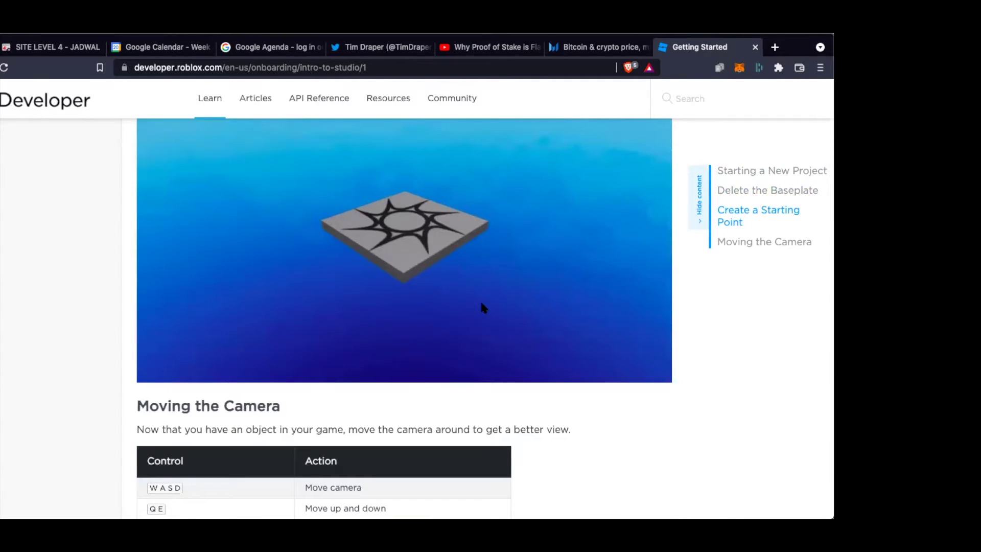
{"action": "scroll", "coordinate": [483, 308], "scroll_direction": "down", "scroll_amount": 1}
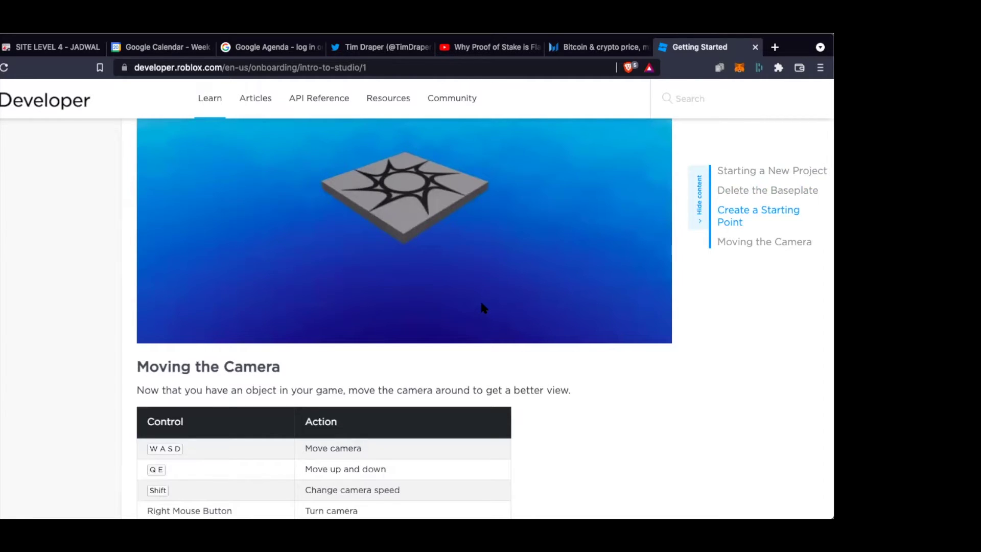
{"action": "scroll", "coordinate": [482, 305], "scroll_direction": "down", "scroll_amount": 7}
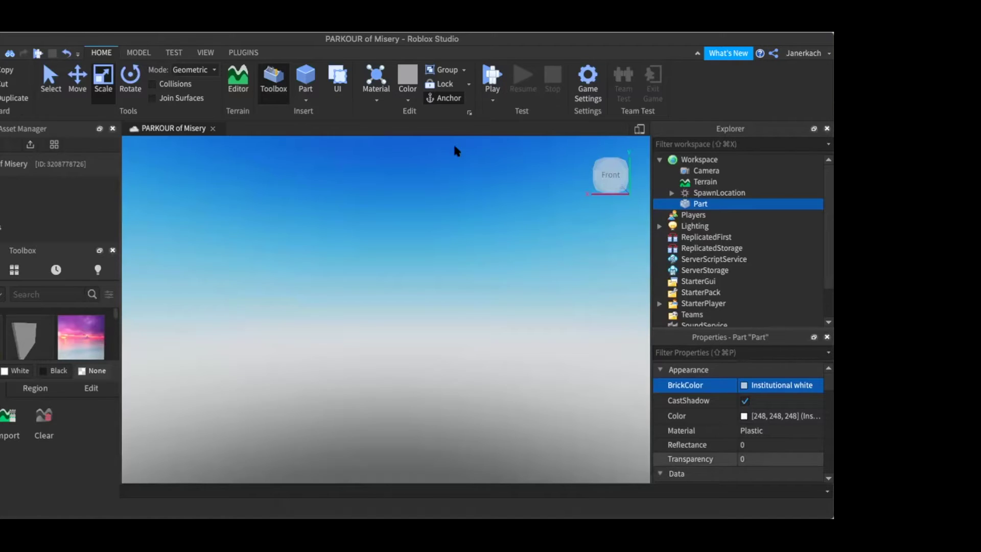
- Switch to Roblox Studio, playtest the game by walking the character around the spawn platform, stop the test and dismiss the Drag Mode tip
{"action": "left_click", "coordinate": [478, 241]}
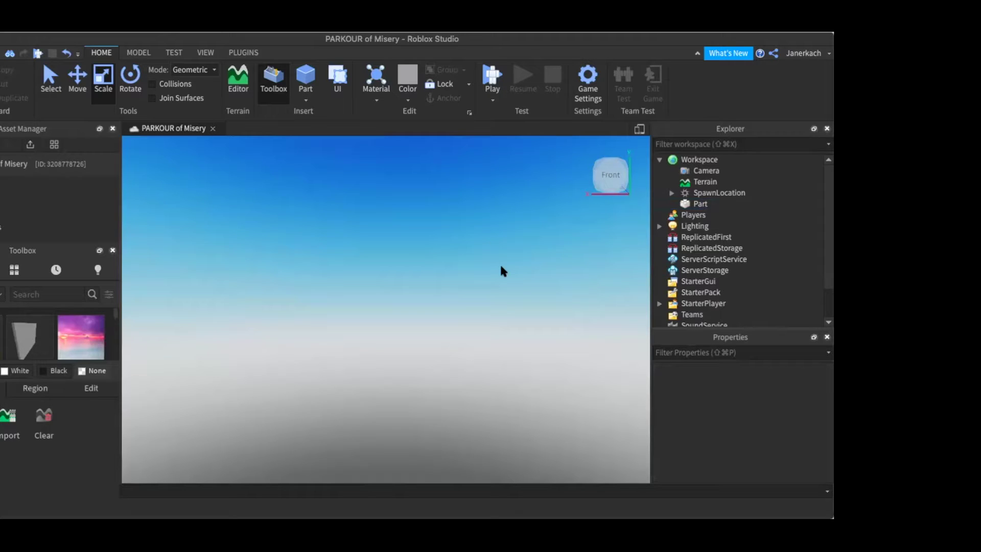
{"action": "left_click", "coordinate": [491, 77]}
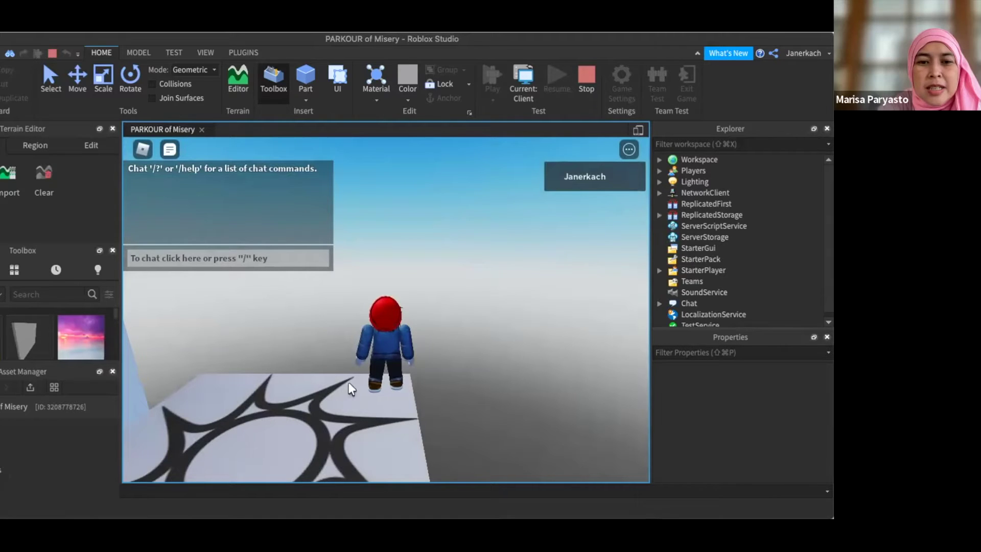
{"action": "key", "text": "Left"}
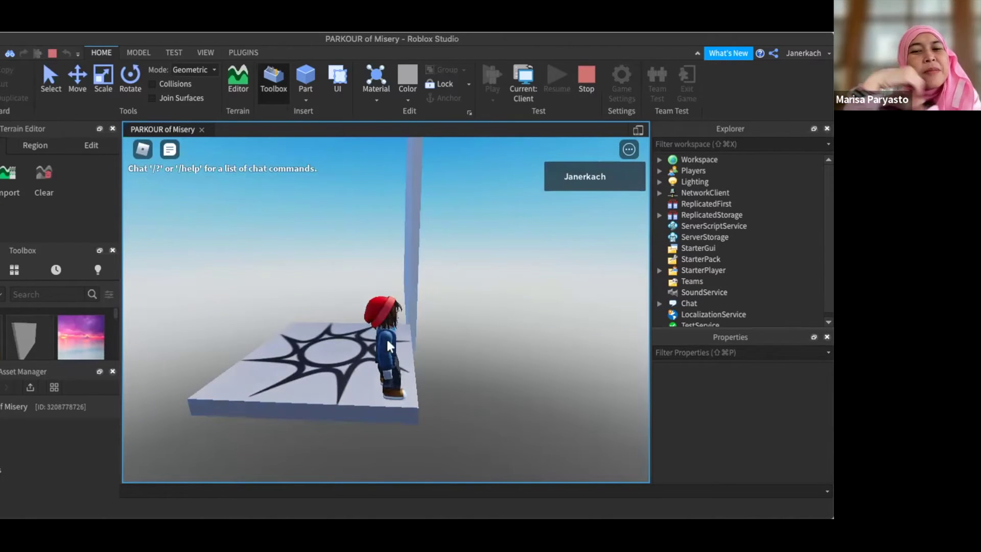
{"action": "key", "text": "Right"}
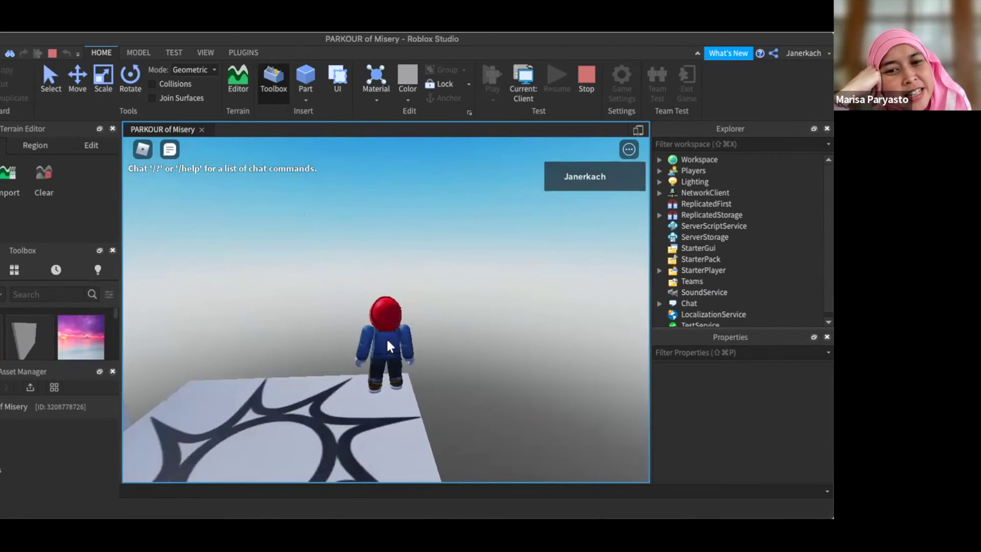
{"action": "key", "text": "Up"}
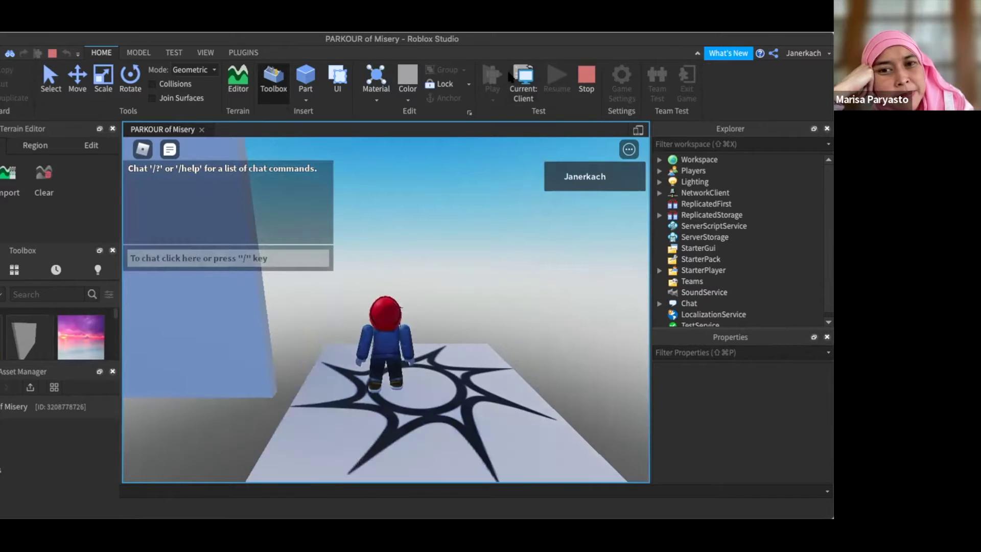
{"action": "left_click", "coordinate": [587, 90]}
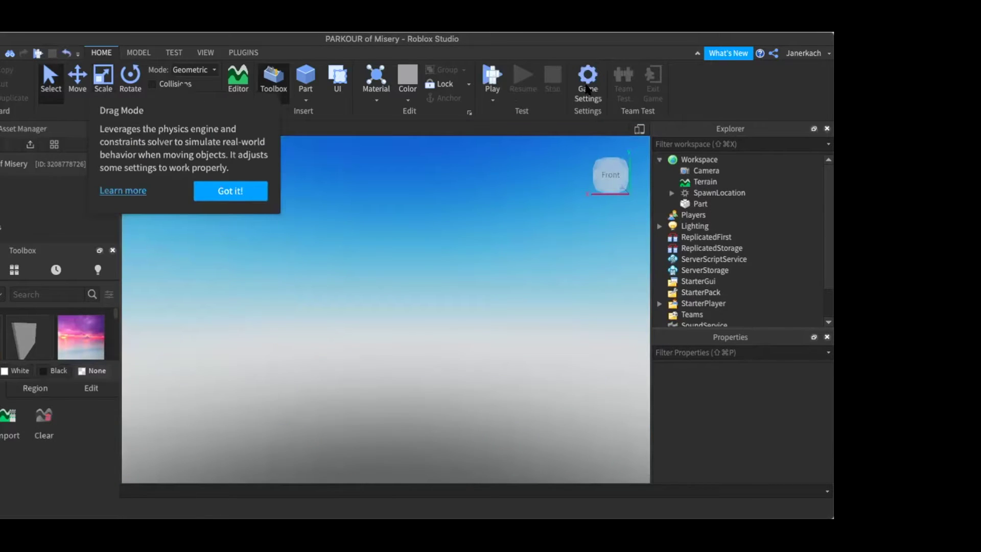
{"action": "left_click", "coordinate": [240, 191]}
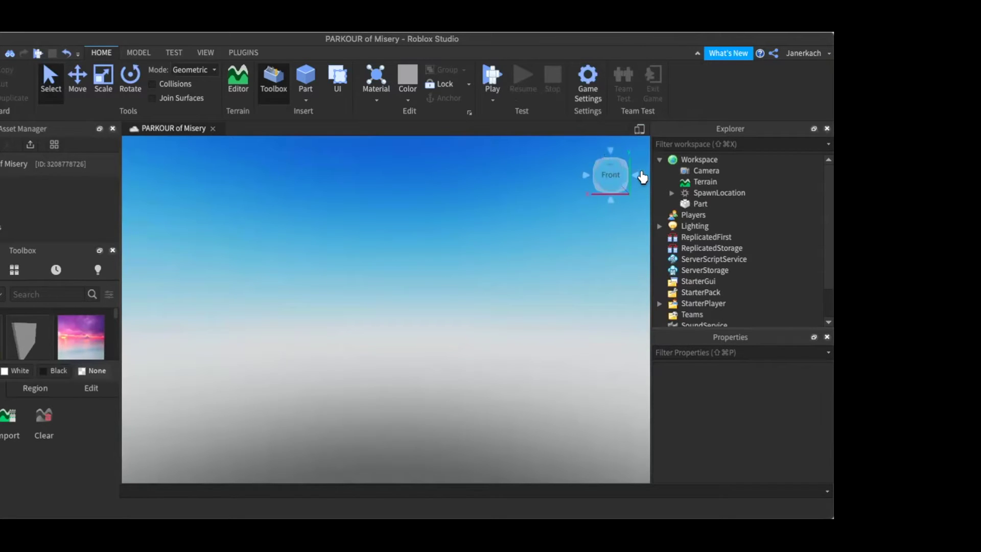
- Look for the white wall from the right, back and top views, ending in the front view
{"action": "left_click", "coordinate": [638, 176]}
{"action": "left_click", "coordinate": [583, 175]}
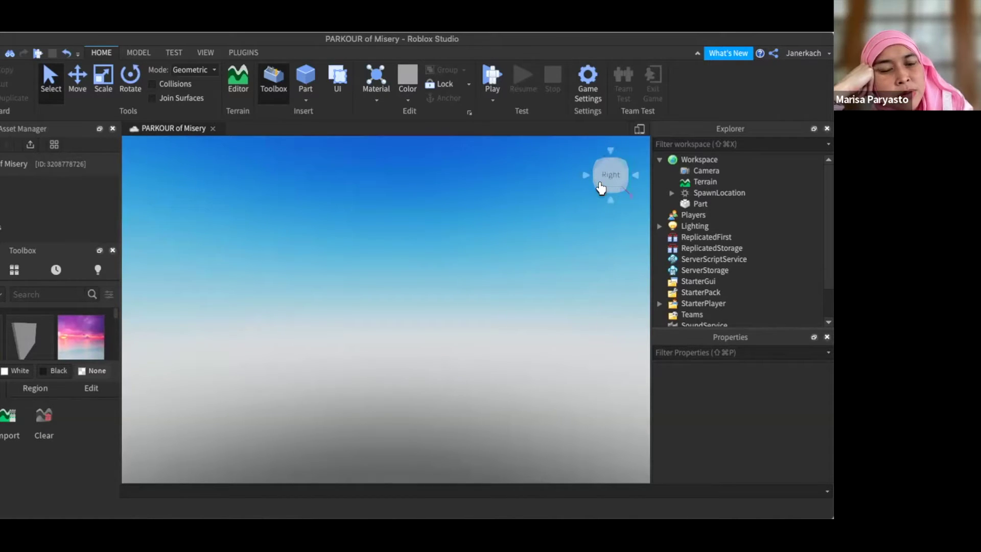
{"action": "left_click", "coordinate": [585, 179]}
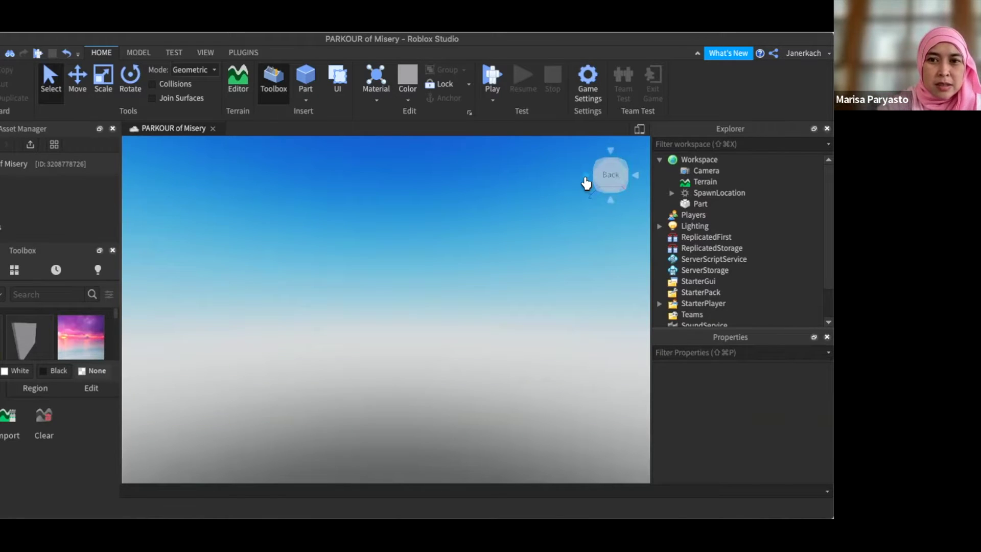
{"action": "left_click", "coordinate": [610, 152]}
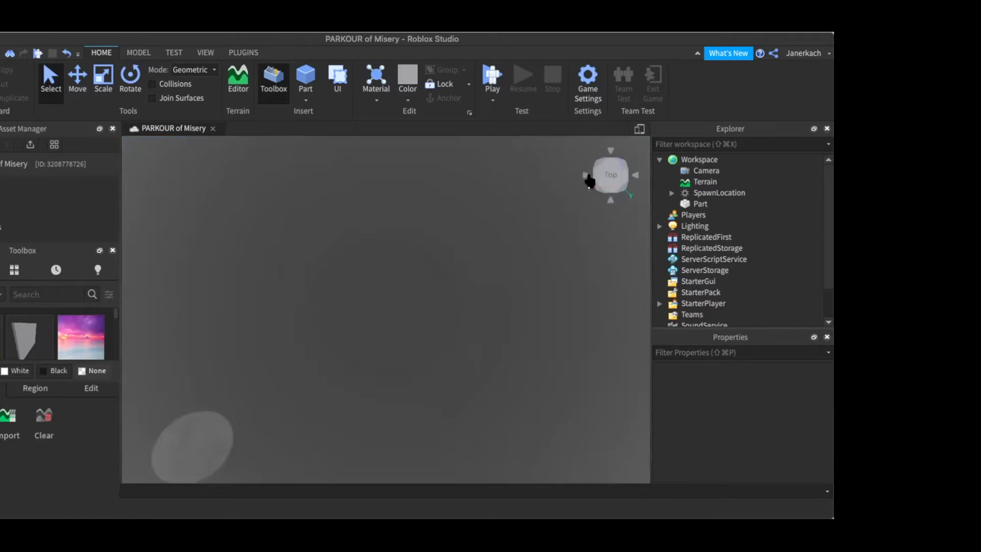
{"action": "left_click", "coordinate": [635, 176]}
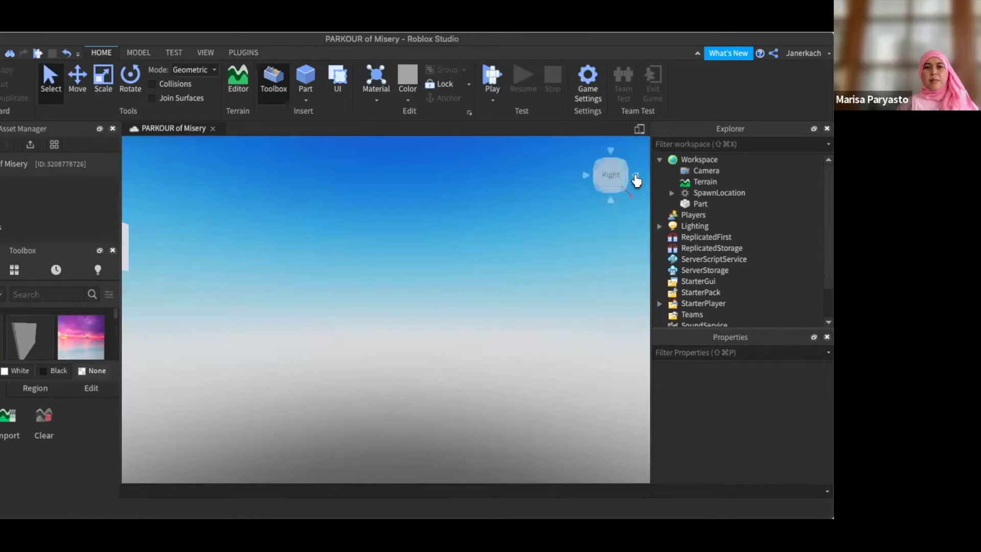
{"action": "left_click", "coordinate": [636, 180]}
{"action": "right_click_drag", "start_coordinate": [559, 271], "coordinate": [558, 271]}
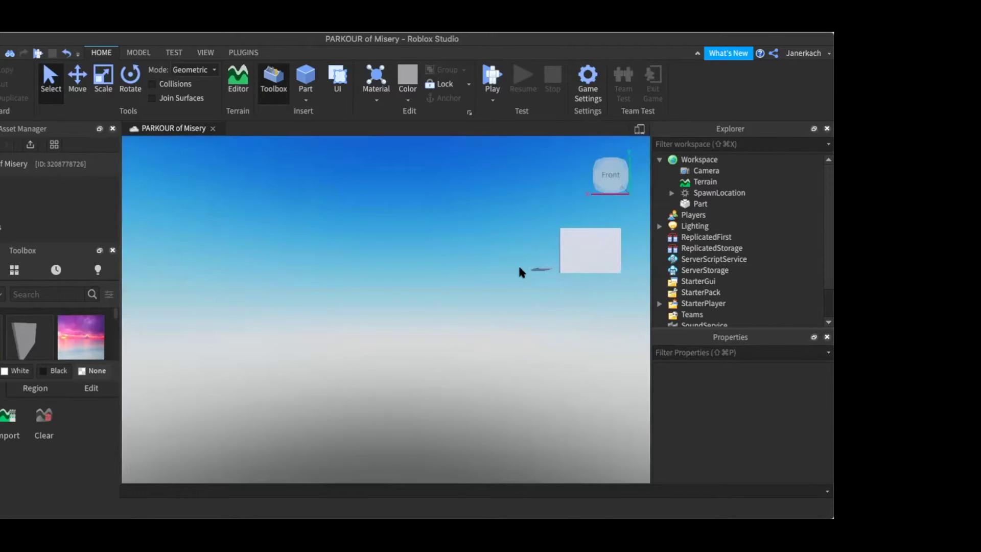
- Move the camera closer to the white wall and spawn platform in the front view, keeping both in sight
{"action": "scroll", "coordinate": [519, 268], "scroll_direction": "down", "scroll_amount": 2}
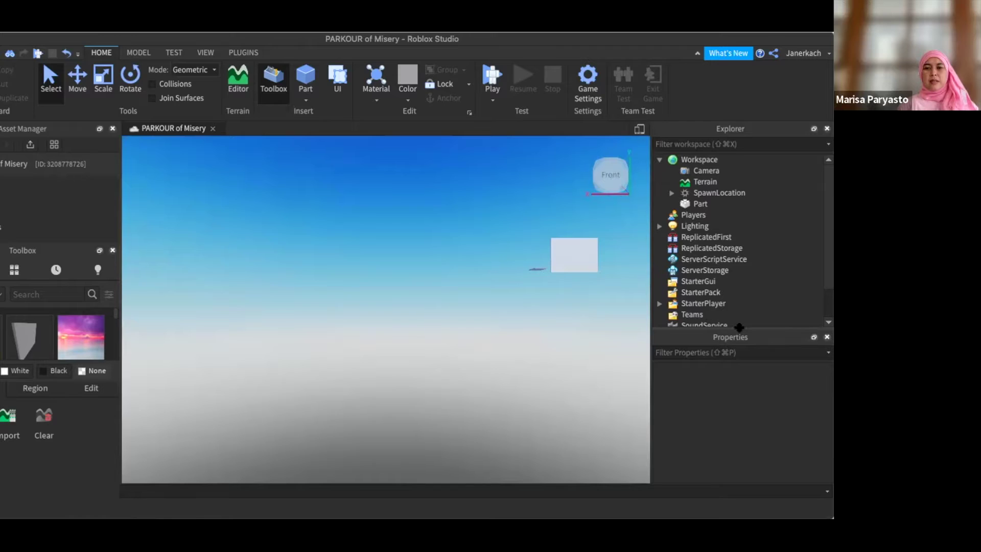
{"action": "key", "text": "w"}
{"action": "key", "text": "w"}
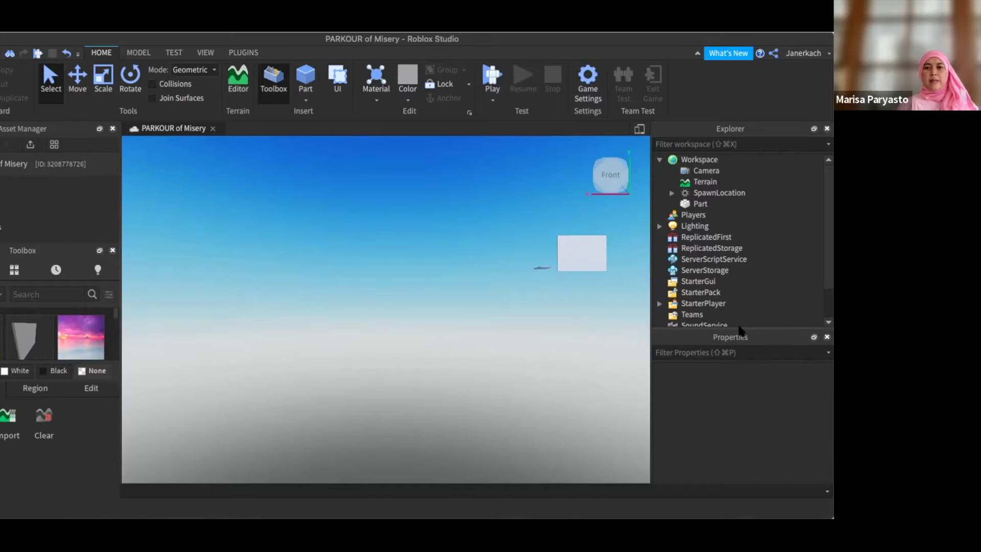
{"action": "key", "text": "w"}
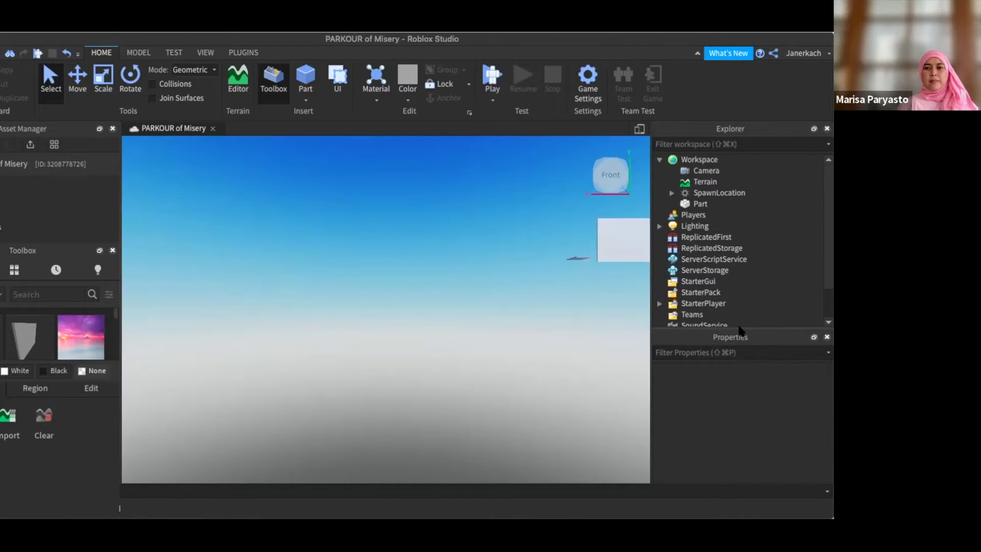
{"action": "key", "text": "w"}
{"action": "key", "text": "d"}
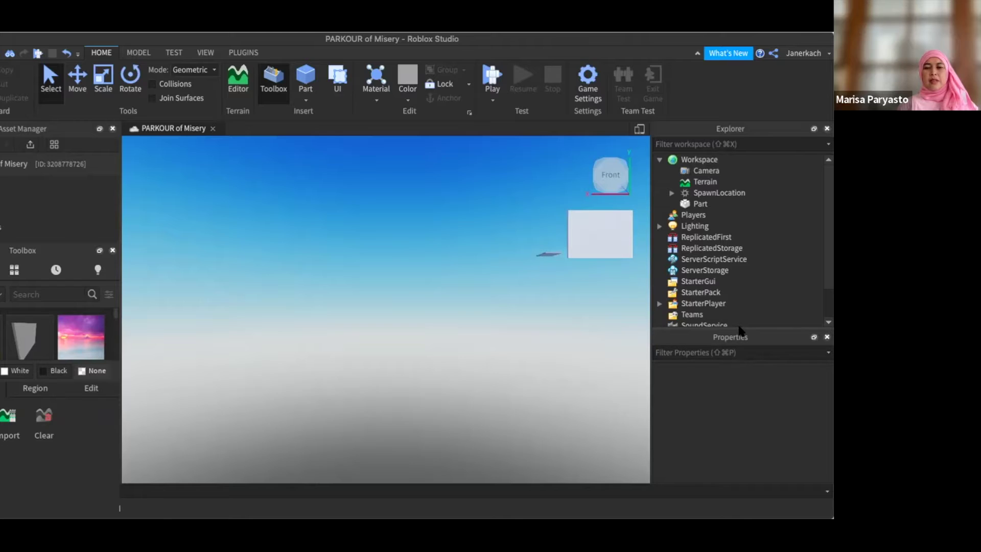
{"action": "key", "text": "w"}
{"action": "key", "text": "w"}
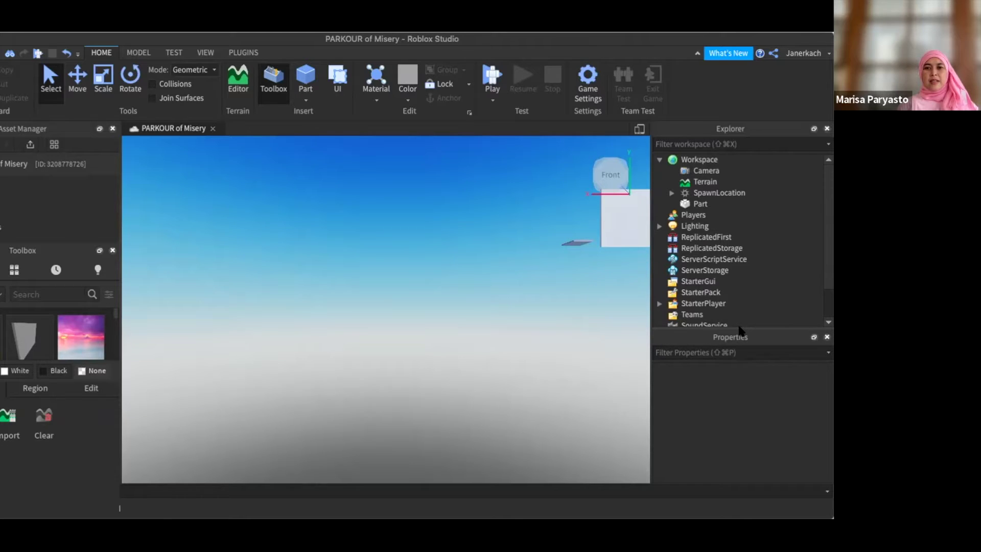
{"action": "key", "text": "a"}
{"action": "key", "text": "d"}
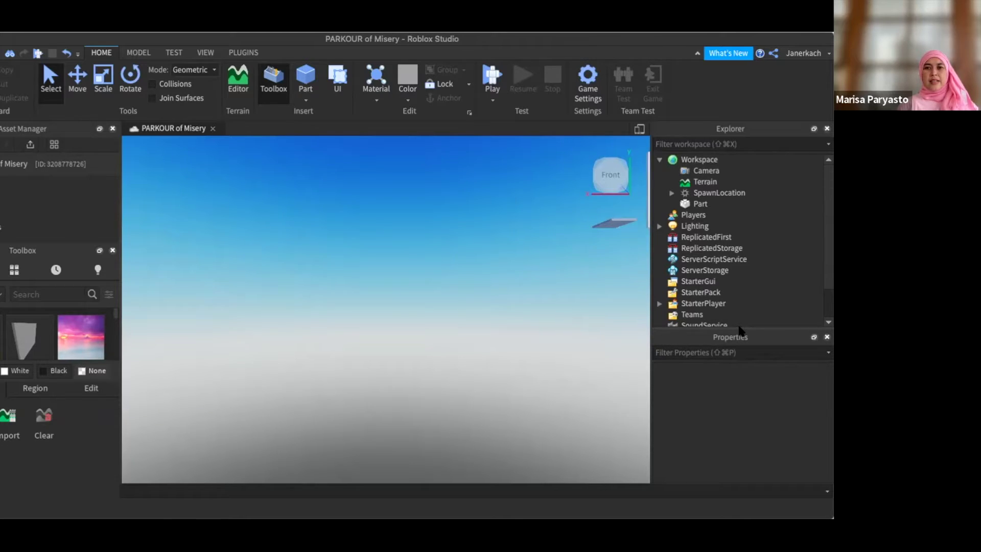
{"action": "key", "text": "d"}
{"action": "key", "text": "d"}
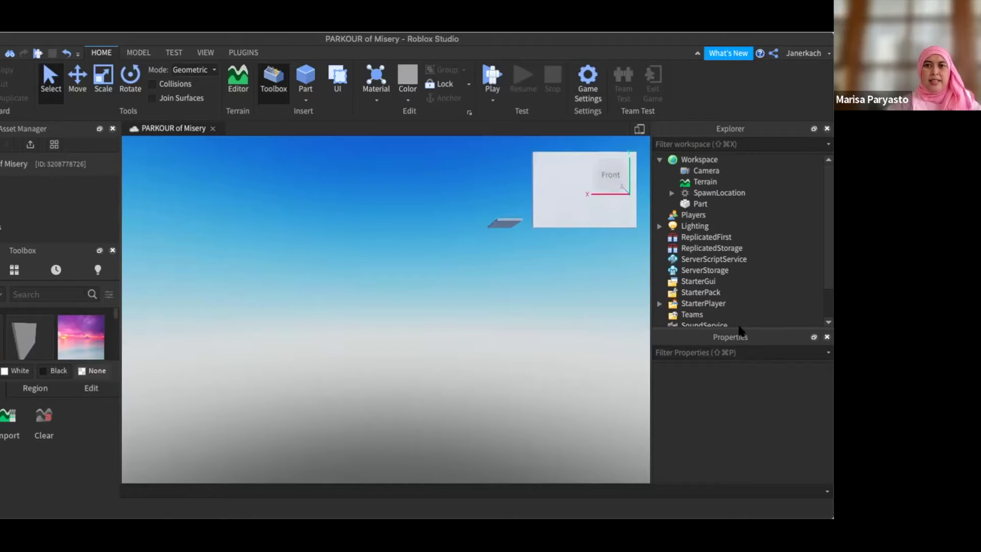
{"action": "key", "text": "d"}
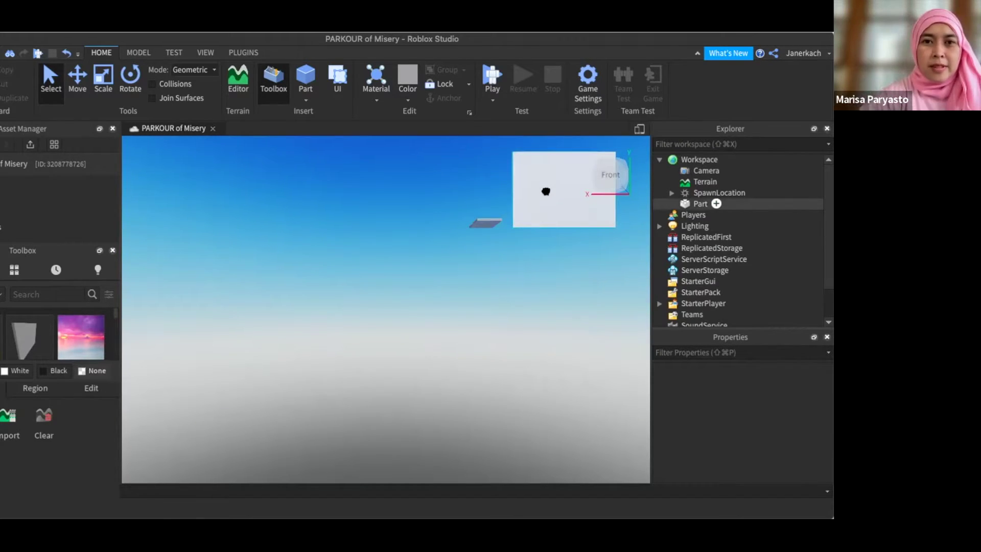
- Select the white wall and move it back along its depth axis, away from the camera
{"action": "left_click", "coordinate": [546, 192]}
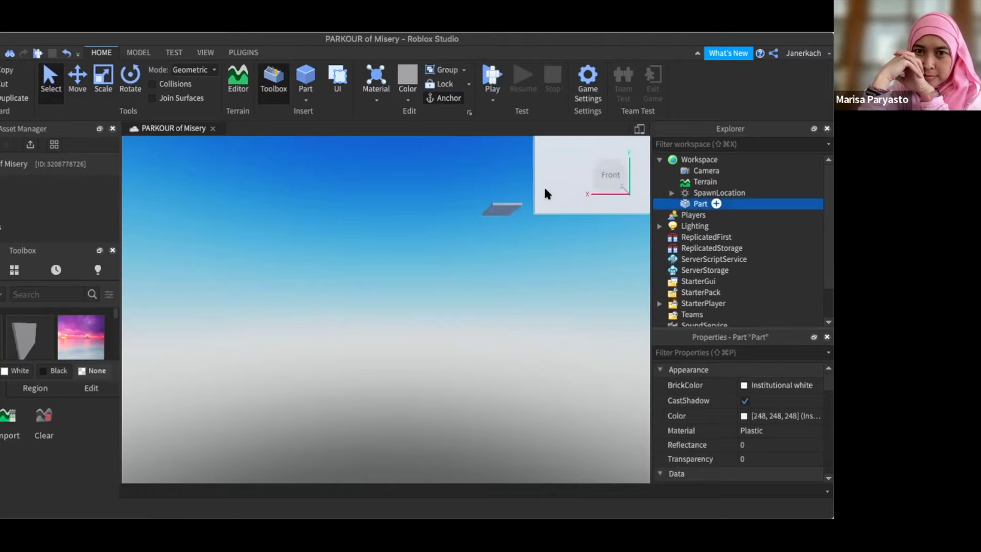
{"action": "key", "text": "w"}
{"action": "key", "text": "d"}
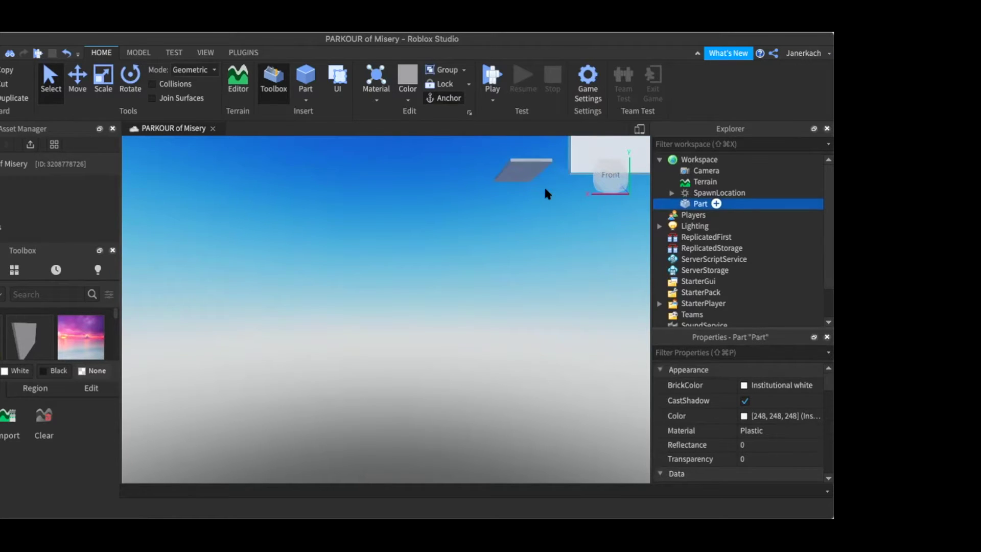
{"action": "key", "text": "d"}
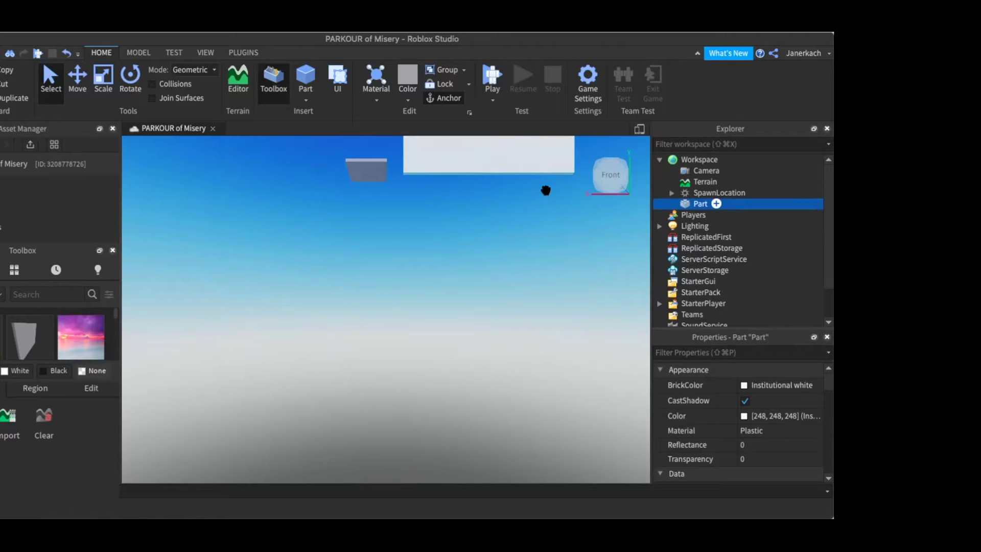
{"action": "key", "text": "e"}
{"action": "key", "text": "e"}
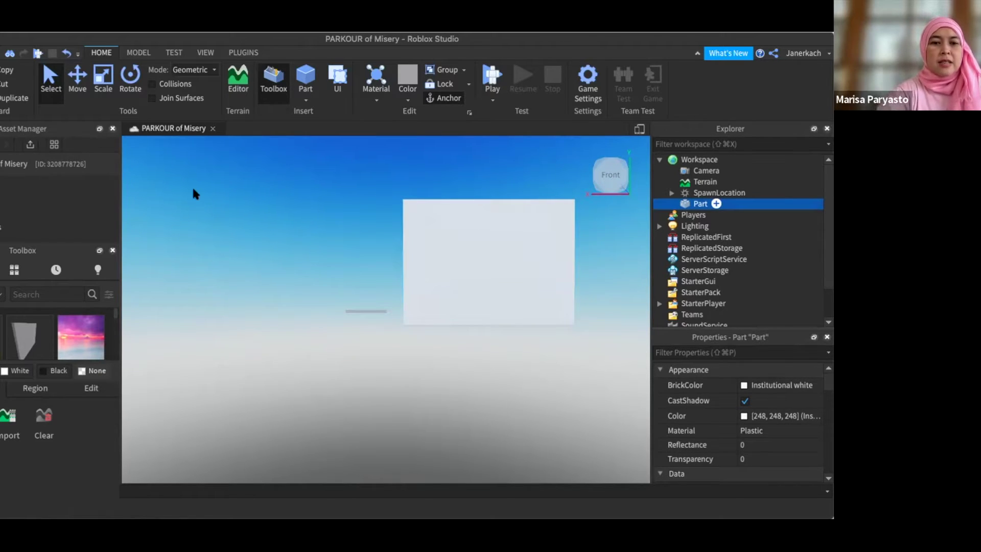
{"action": "left_click", "coordinate": [102, 82]}
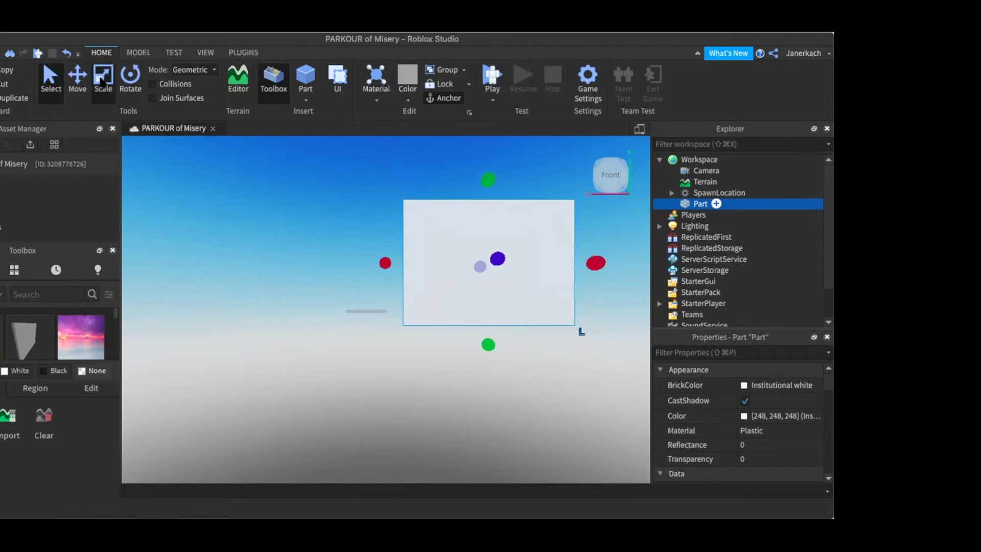
{"action": "left_click", "coordinate": [71, 80]}
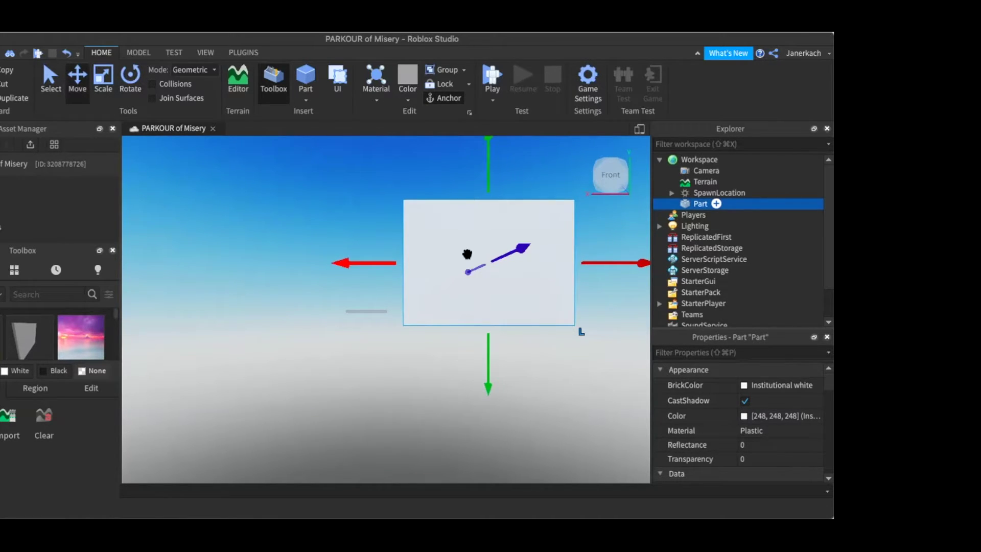
{"action": "left_click_drag", "start_coordinate": [471, 274], "coordinate": [422, 343]}
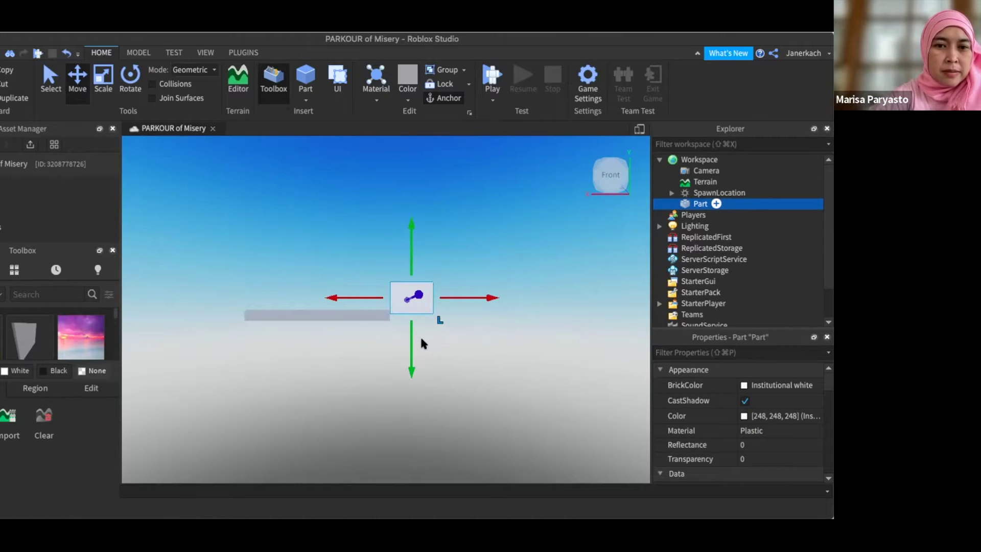
- Bring the white wall slightly forward and lower it toward the level of the spawn platform
{"action": "key", "text": "e"}
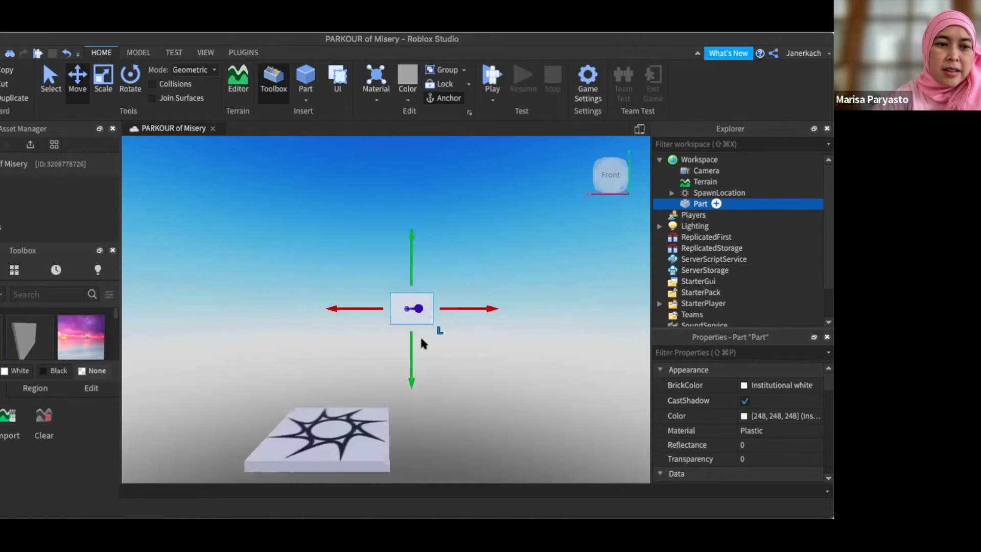
{"action": "key", "text": "q"}
{"action": "key", "text": "q"}
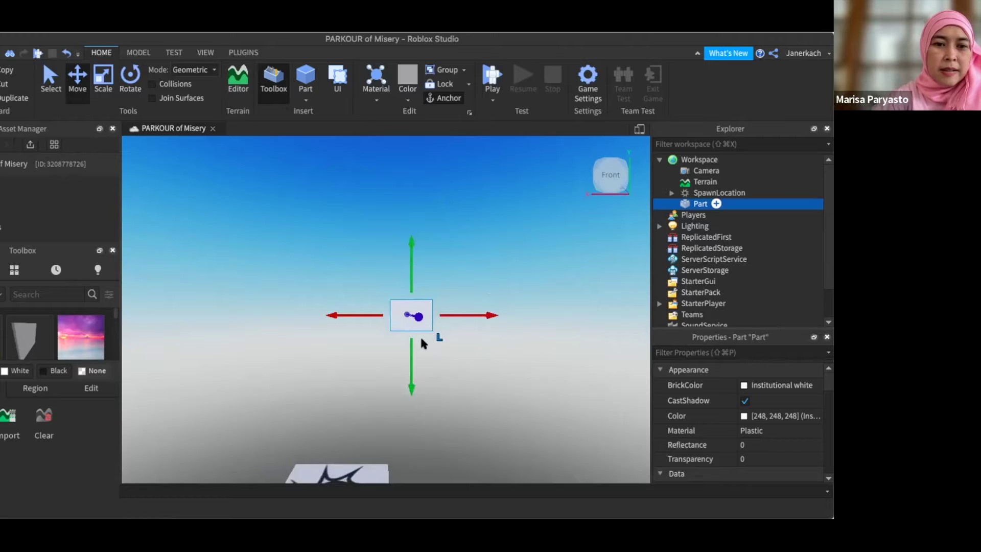
{"action": "key", "text": "q"}
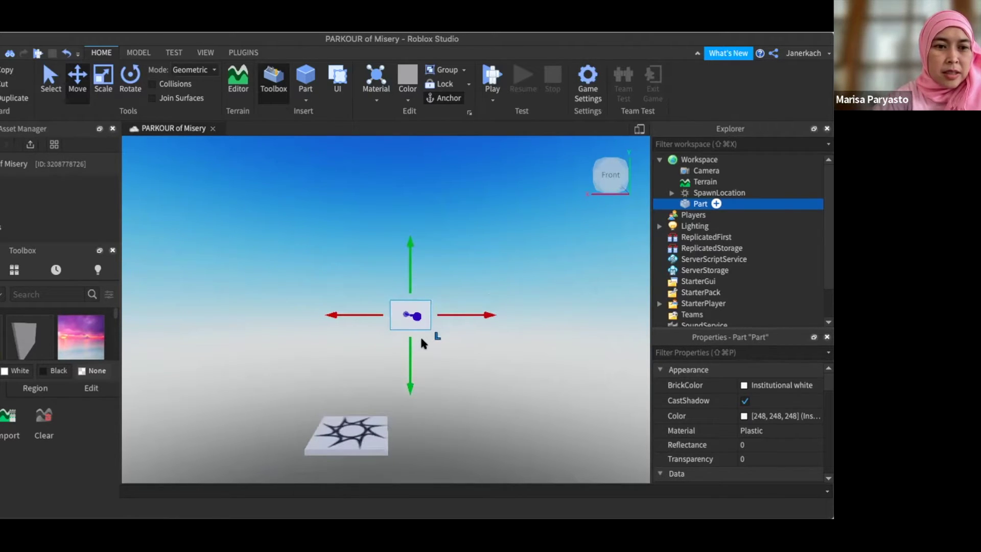
{"action": "mouse_move", "coordinate": [413, 321]}
{"action": "left_mouse_down"}
{"action": "mouse_move", "coordinate": [422, 390]}
{"action": "mouse_move", "coordinate": [422, 327]}
{"action": "mouse_move", "coordinate": [411, 319]}
{"action": "left_mouse_up"}
{"action": "left_click_drag", "start_coordinate": [426, 356], "coordinate": [430, 366]}
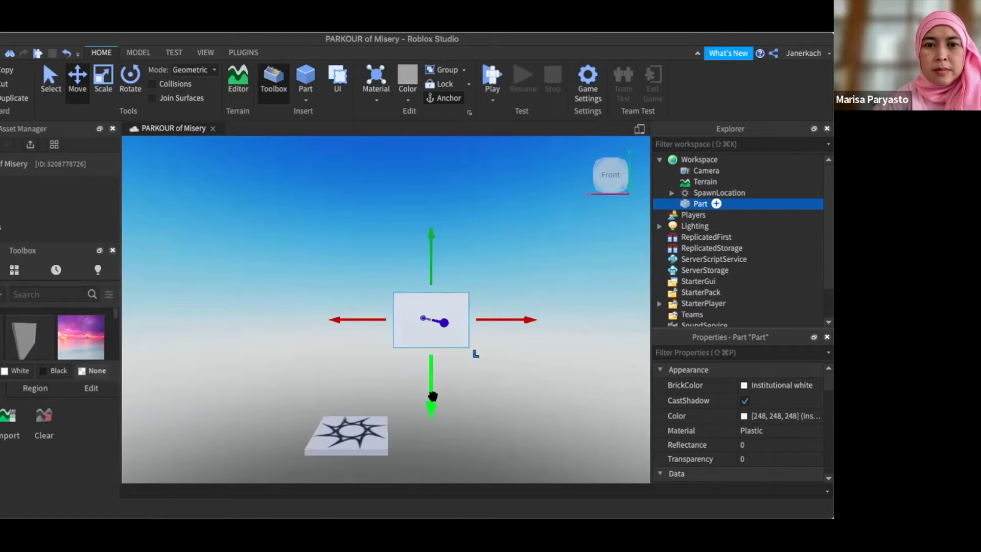
{"action": "left_click_drag", "start_coordinate": [428, 406], "coordinate": [430, 482]}
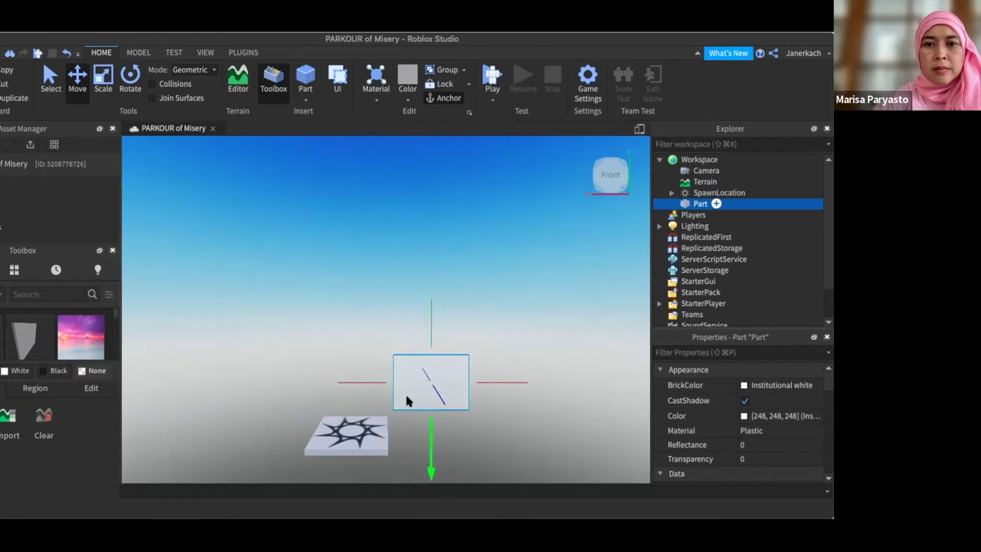
- Shift the white wall sideways until it stands behind the spawn platform, and pull it a little forward
{"action": "left_click_drag", "start_coordinate": [406, 392], "coordinate": [406, 392]}
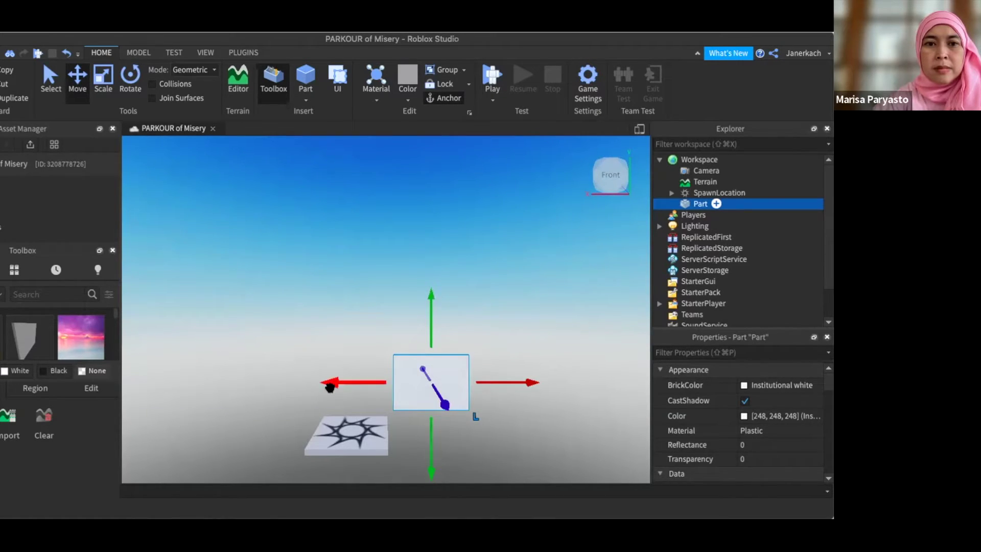
{"action": "left_click_drag", "start_coordinate": [305, 388], "coordinate": [259, 388]}
{"action": "mouse_move", "coordinate": [353, 414]}
{"action": "left_mouse_down"}
{"action": "mouse_move", "coordinate": [351, 454]}
{"action": "mouse_move", "coordinate": [343, 425]}
{"action": "left_mouse_up"}
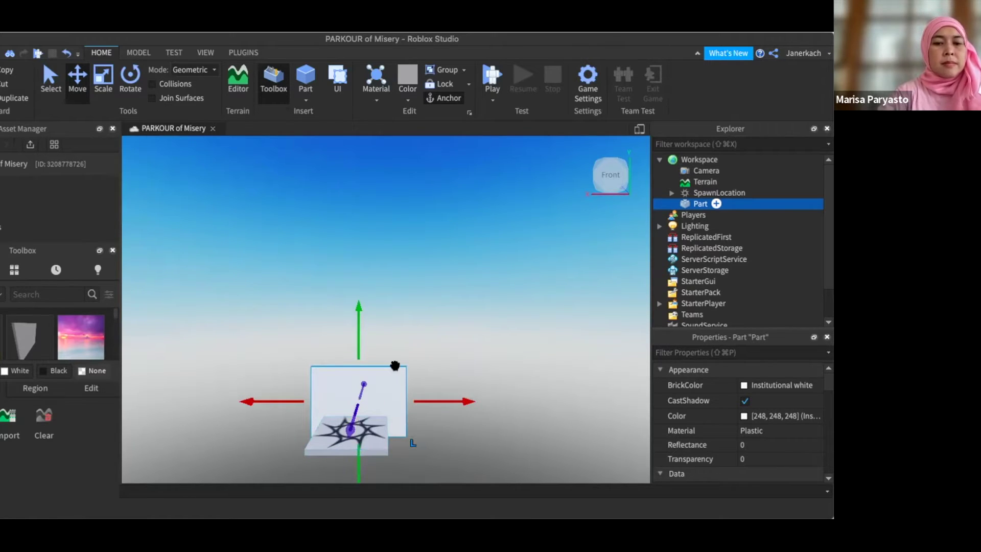
- Scale the white wall narrower from both sides to roughly the spawn platform's width, make it slightly taller, and deselect it
{"action": "left_click", "coordinate": [102, 75]}
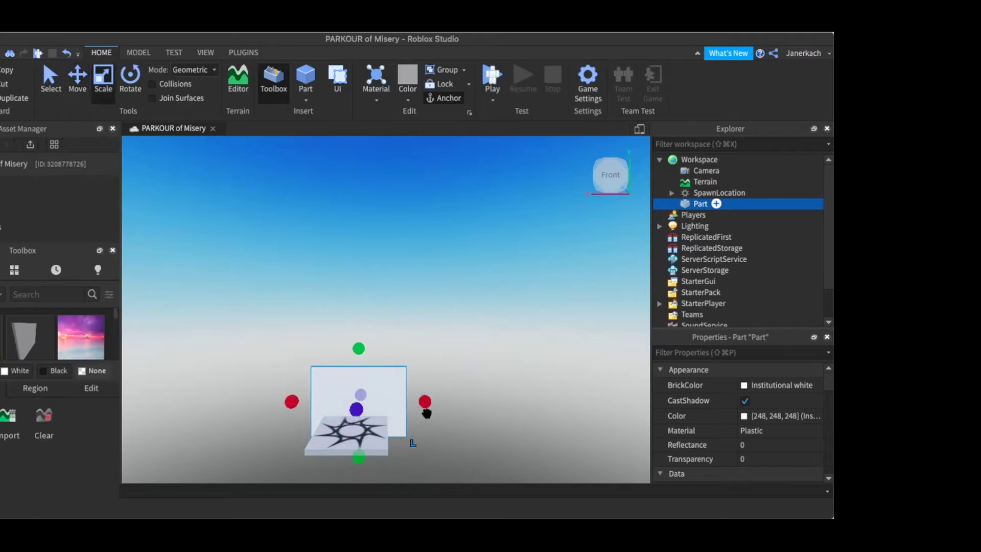
{"action": "left_click_drag", "start_coordinate": [429, 404], "coordinate": [407, 402]}
{"action": "left_click_drag", "start_coordinate": [349, 396], "coordinate": [305, 400]}
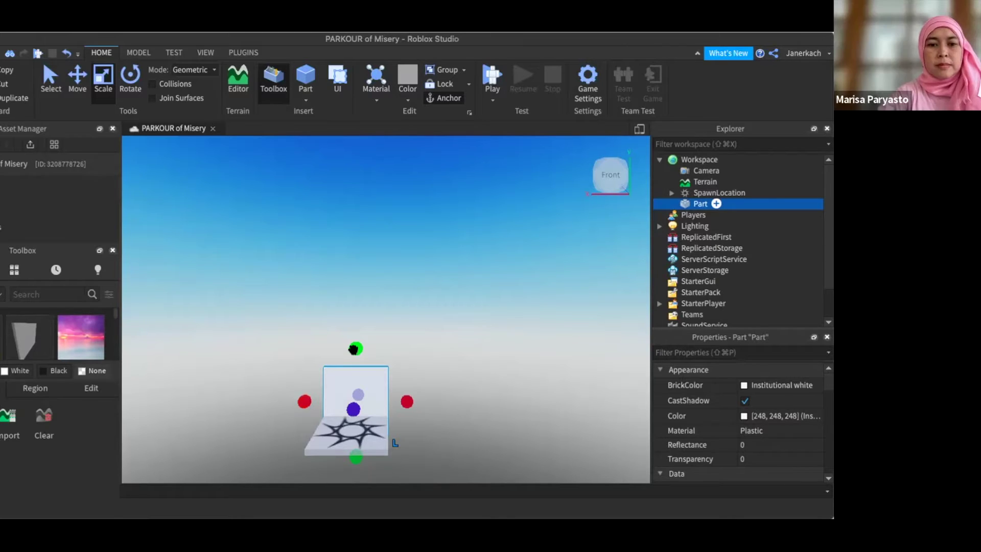
{"action": "left_click_drag", "start_coordinate": [352, 350], "coordinate": [352, 335]}
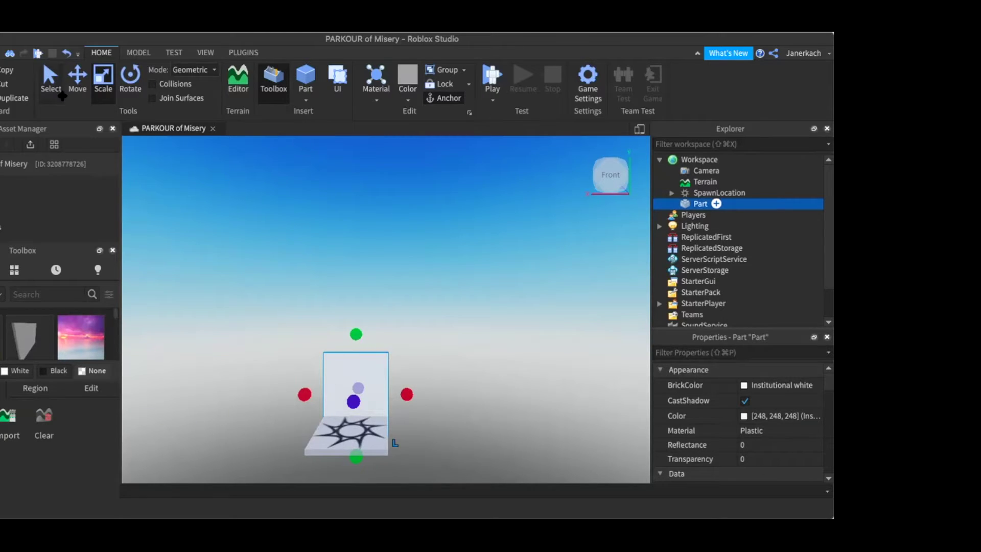
{"action": "left_click", "coordinate": [245, 205]}
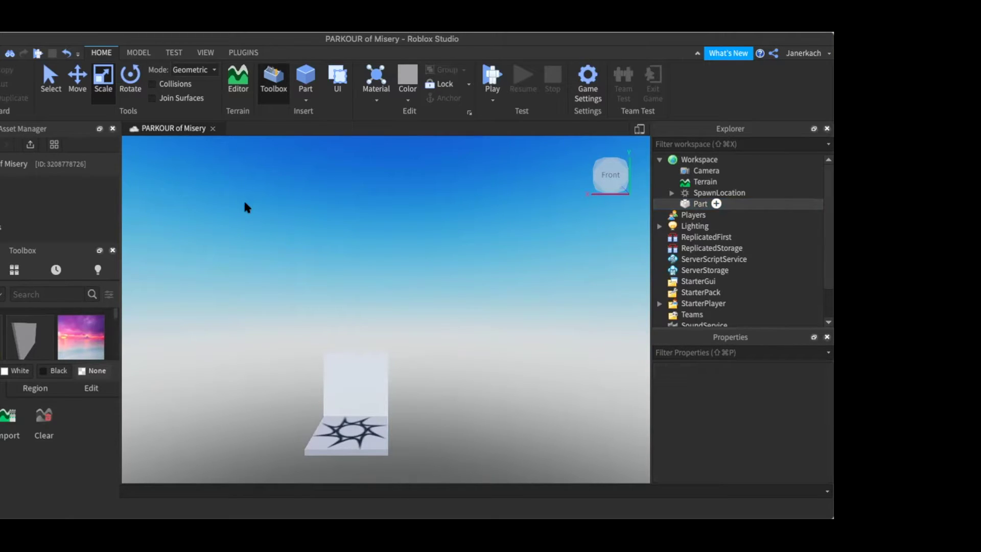
- Examine from side to side how the resized white wall lines up with the spawn platform
{"action": "key", "text": "d"}
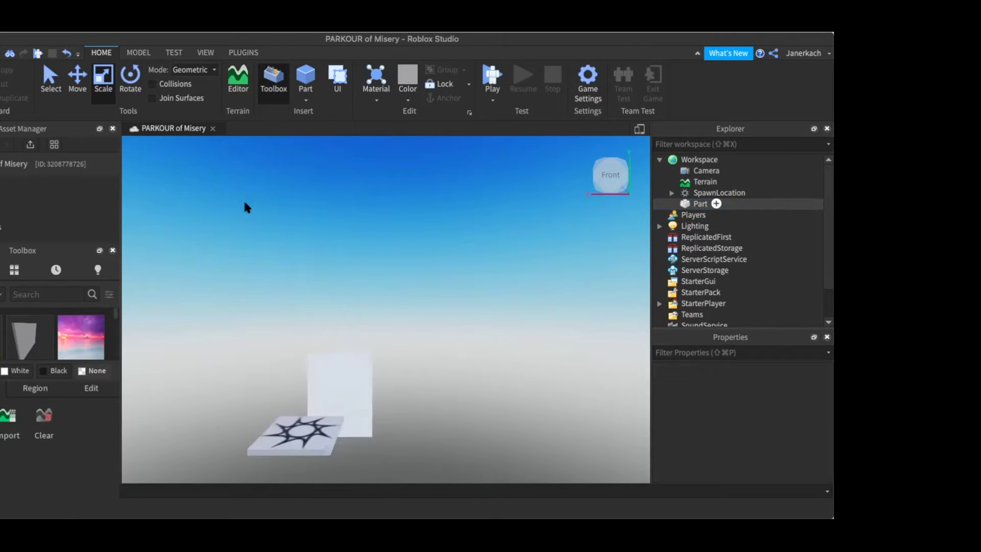
{"action": "key", "text": "d"}
{"action": "key", "text": "d"}
{"action": "key", "text": "d"}
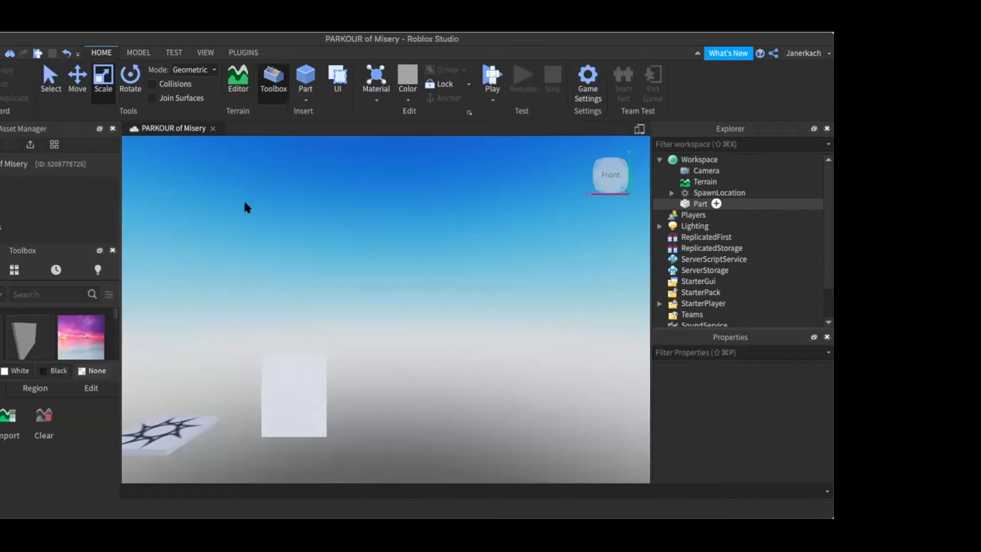
{"action": "key", "text": "d"}
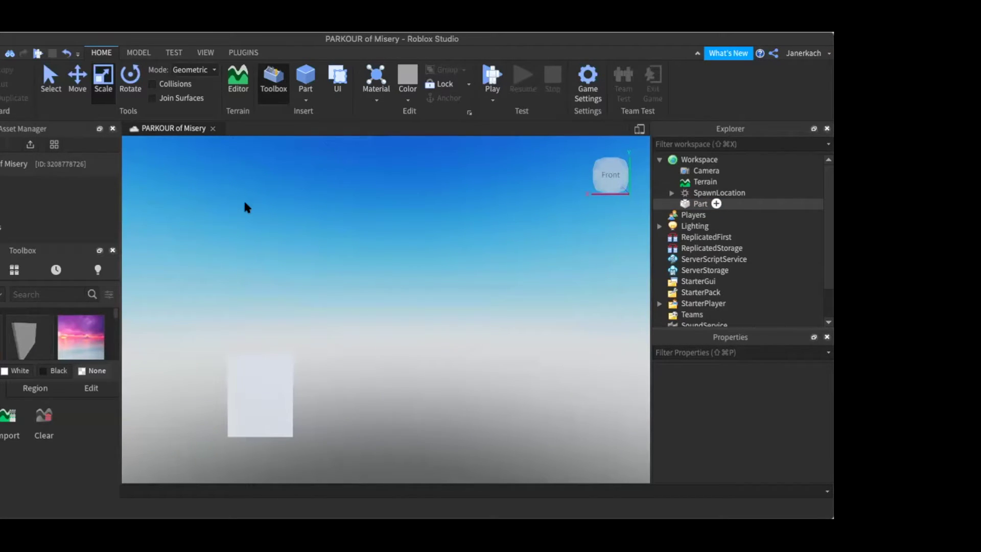
{"action": "key", "text": "d"}
{"action": "key", "text": "a"}
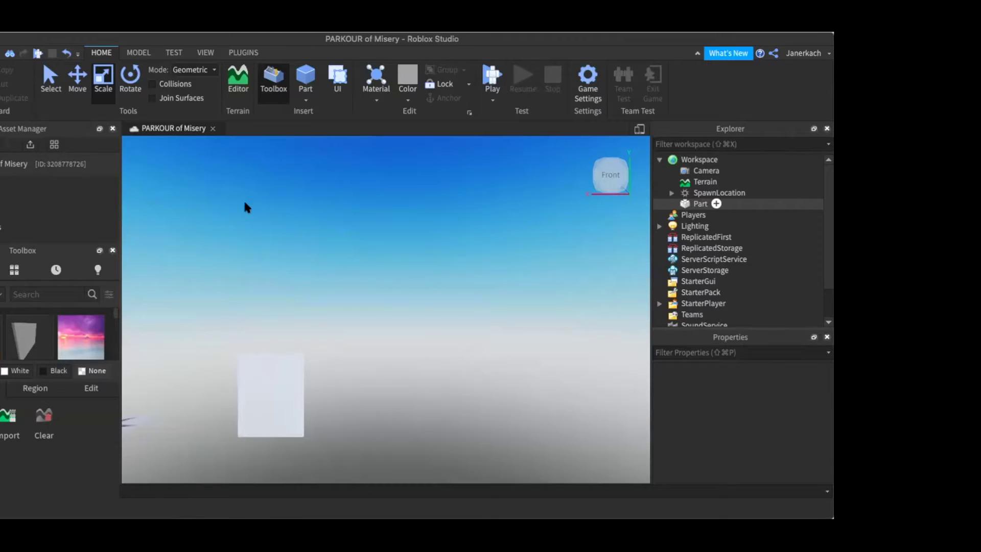
{"action": "key", "text": "a"}
{"action": "key", "text": "a"}
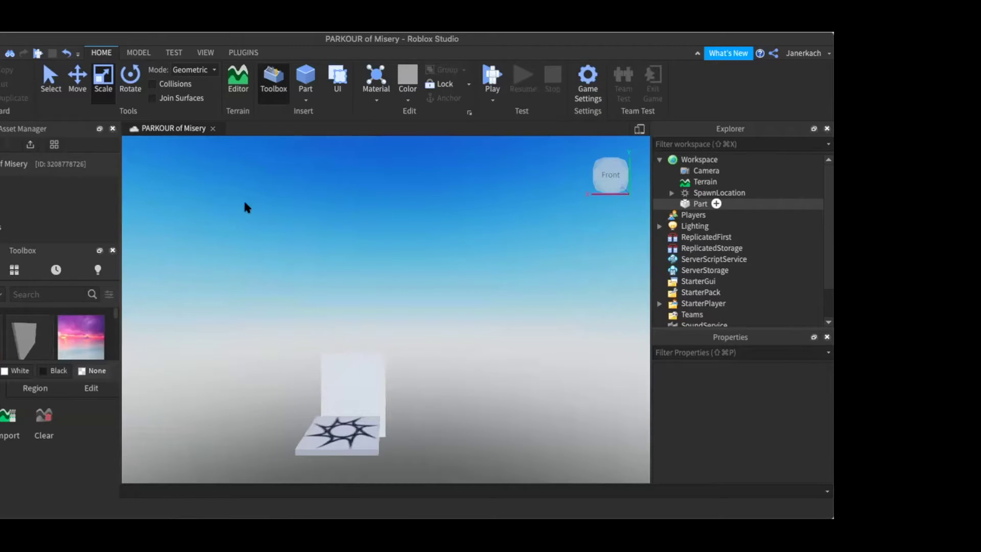
{"action": "key", "text": "d"}
{"action": "key", "text": "d"}
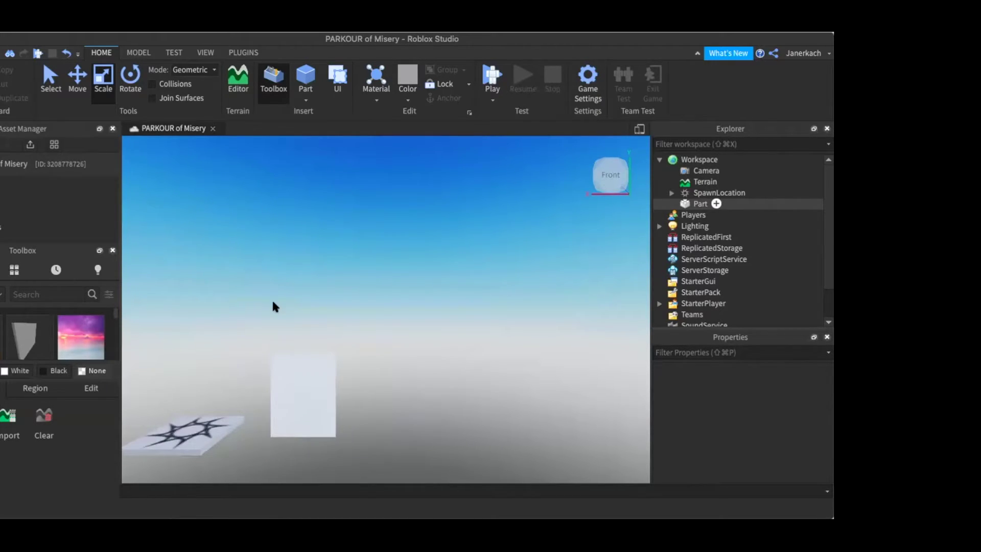
- Move the white wall forward along its depth axis and sideways toward the spawn platform
{"action": "left_click", "coordinate": [78, 80]}
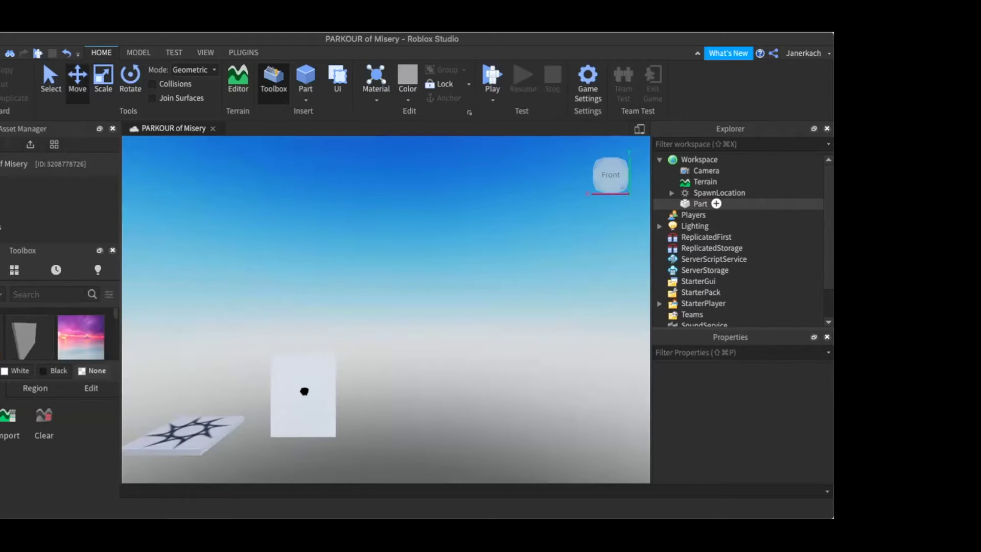
{"action": "left_click", "coordinate": [293, 414]}
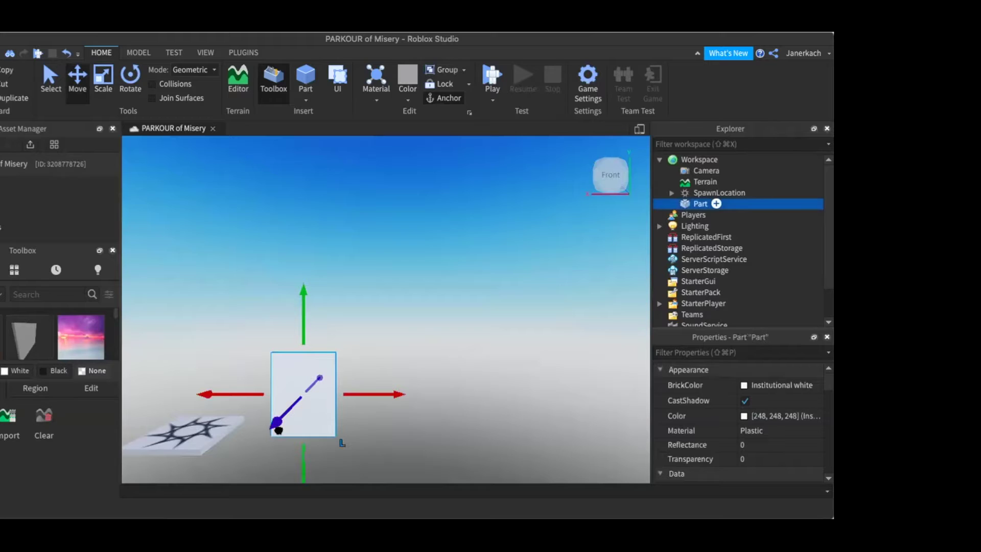
{"action": "left_click_drag", "start_coordinate": [274, 432], "coordinate": [265, 477]}
{"action": "mouse_move", "coordinate": [169, 414]}
{"action": "left_mouse_down"}
{"action": "mouse_move", "coordinate": [95, 414]}
{"action": "mouse_move", "coordinate": [181, 420]}
{"action": "mouse_move", "coordinate": [154, 413]}
{"action": "left_mouse_up"}
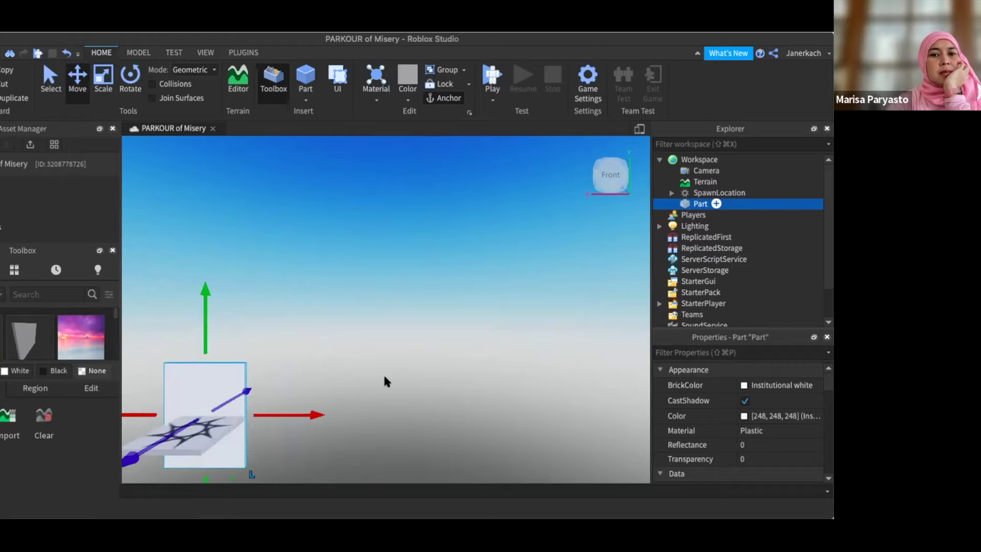
- Check the white wall's position relative to the spawn platform and raise the wall slightly
{"action": "key", "text": "a"}
{"action": "key", "text": "a"}
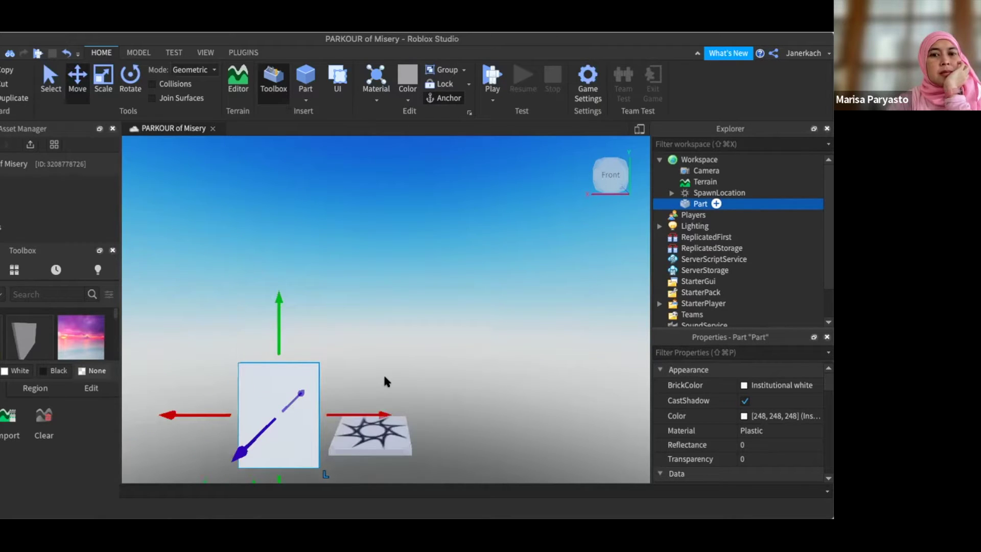
{"action": "key", "text": "d"}
{"action": "key", "text": "w"}
{"action": "key", "text": "w"}
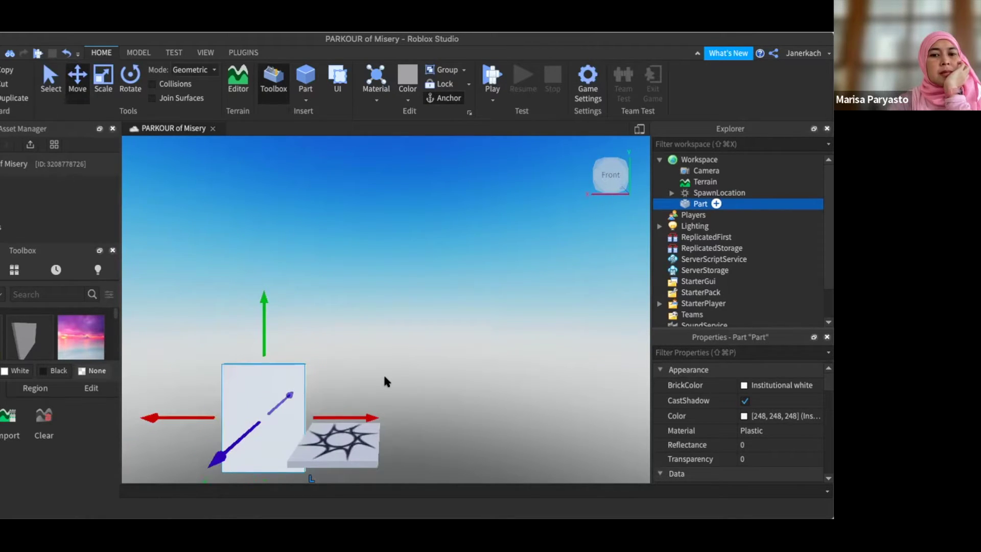
{"action": "scroll", "coordinate": [384, 381], "scroll_direction": "down", "scroll_amount": 2}
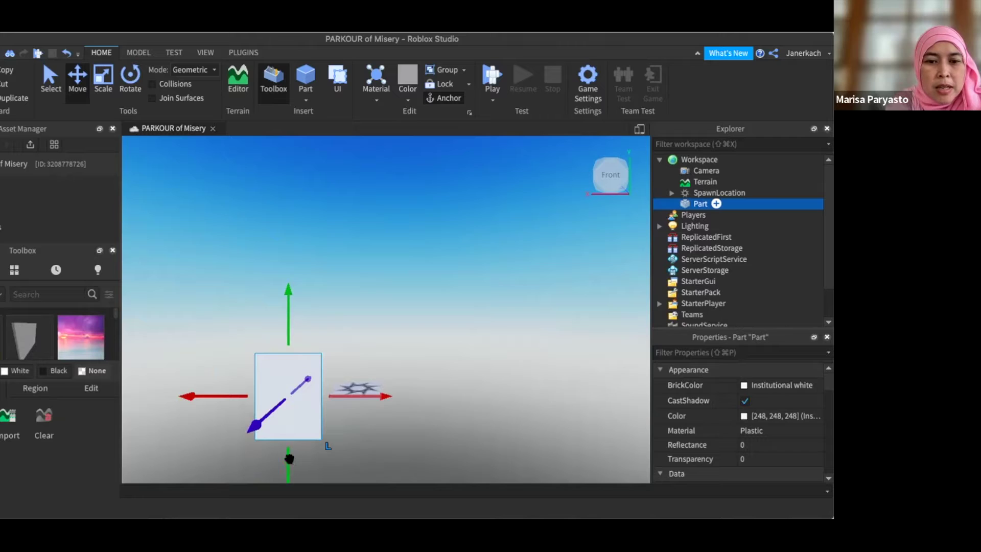
{"action": "left_click_drag", "start_coordinate": [289, 458], "coordinate": [281, 417]}
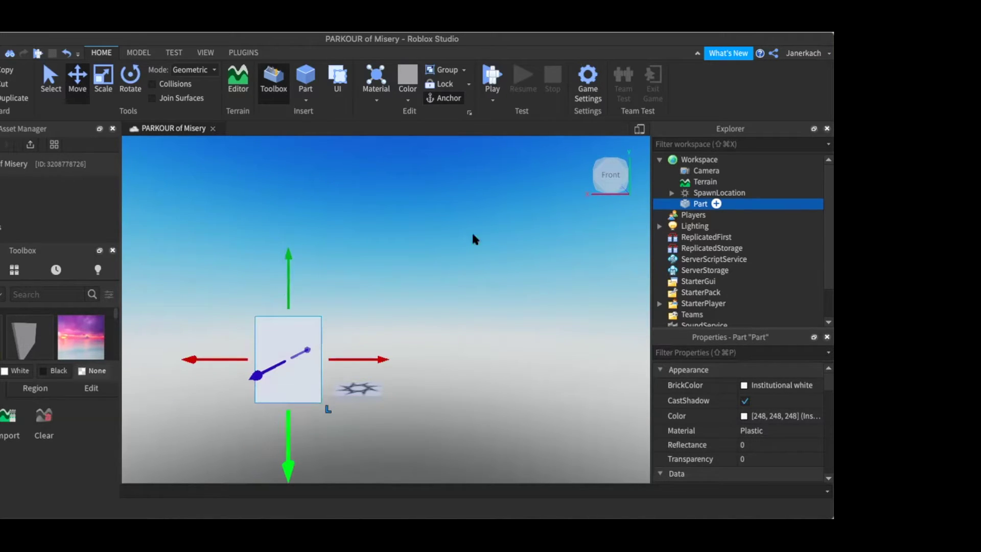
- Close the PARKOUR of Misery place, saving its changes as a local Roblox place file named hj in Documents
{"action": "mouse_move", "coordinate": [612, 174]}
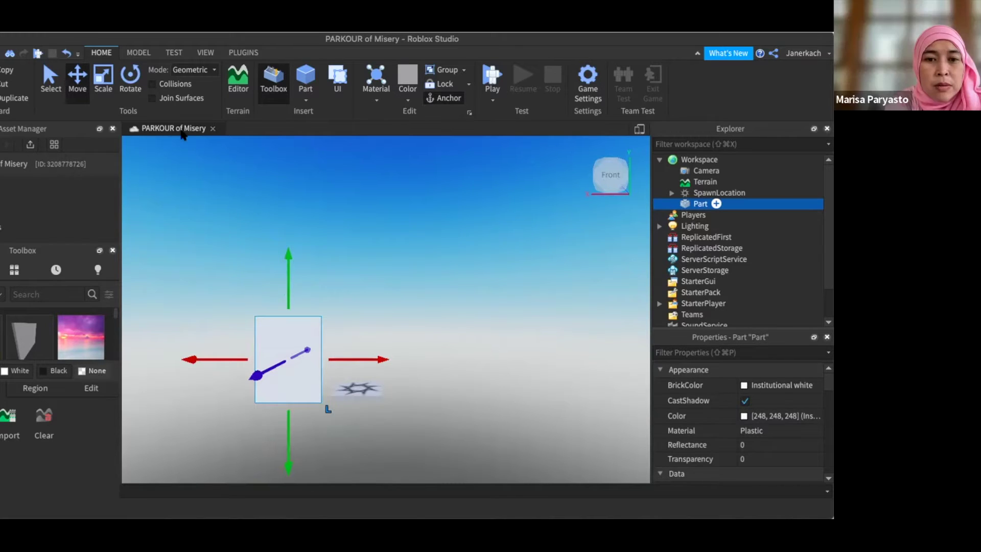
{"action": "left_click", "coordinate": [213, 129]}
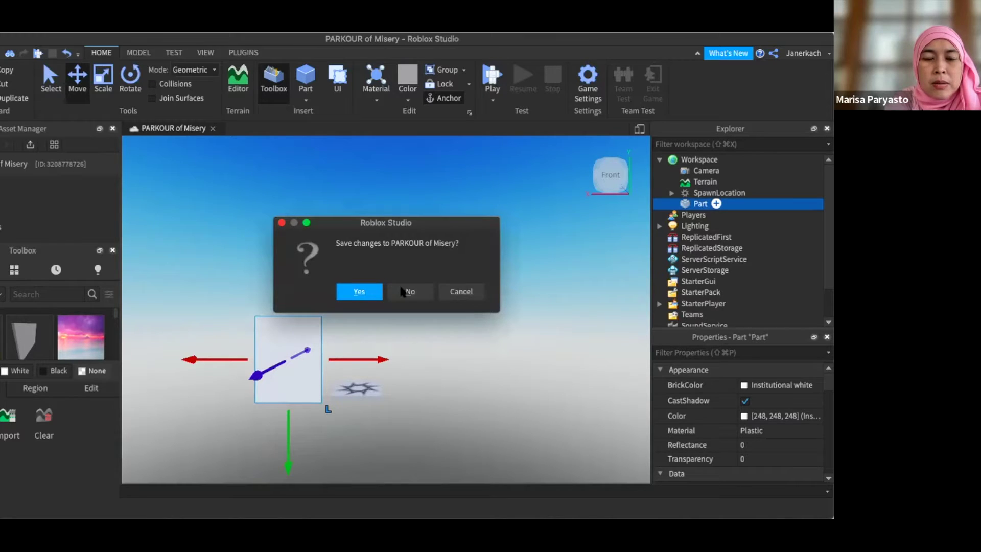
{"action": "left_click", "coordinate": [361, 292]}
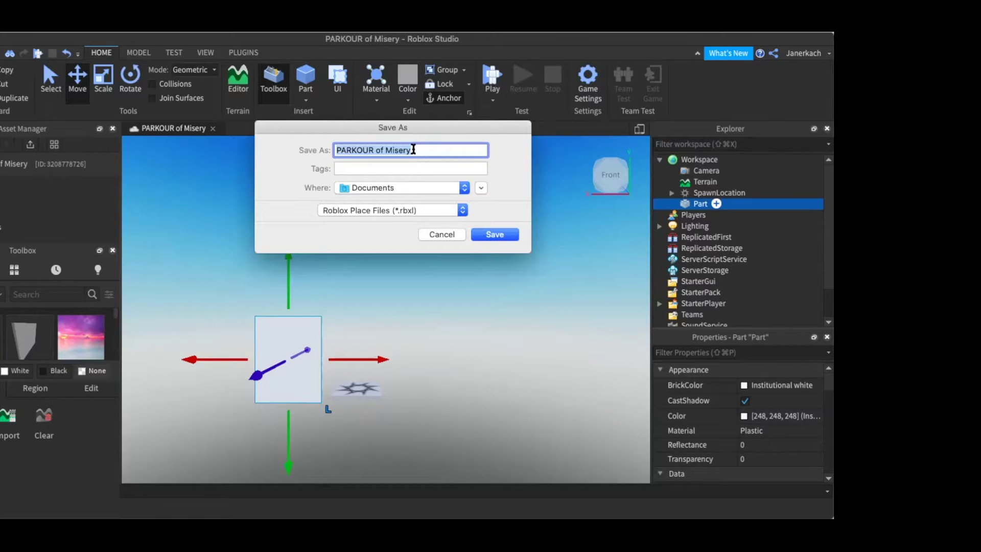
{"action": "key", "text": "Right"}
{"action": "key", "text": "BackSpace"}
{"action": "key", "text": "BackSpace"}
{"action": "key", "text": "BackSpace"}
{"action": "key", "text": "BackSpace"}
{"action": "key", "text": "BackSpace"}
{"action": "key", "text": "BackSpace"}
{"action": "key", "text": "BackSpace"}
{"action": "key", "text": "BackSpace"}
{"action": "key", "text": "BackSpace"}
{"action": "key", "text": "BackSpace"}
{"action": "key", "text": "BackSpace"}
{"action": "key", "text": "BackSpace"}
{"action": "key", "text": "BackSpace"}
{"action": "key", "text": "BackSpace"}
{"action": "key", "text": "BackSpace"}
{"action": "key", "text": "BackSpace"}
{"action": "key", "text": "BackSpace"}
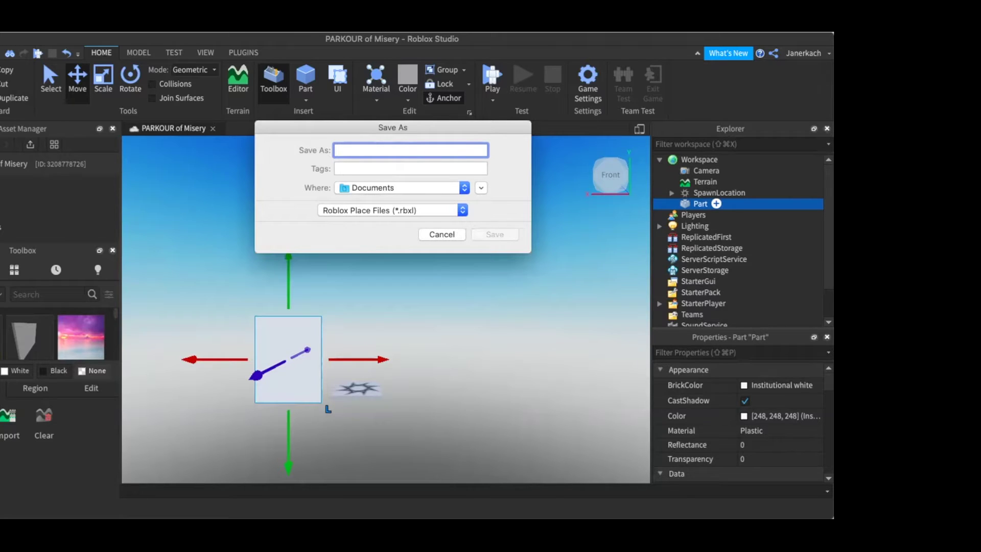
{"action": "type", "text": "h"}
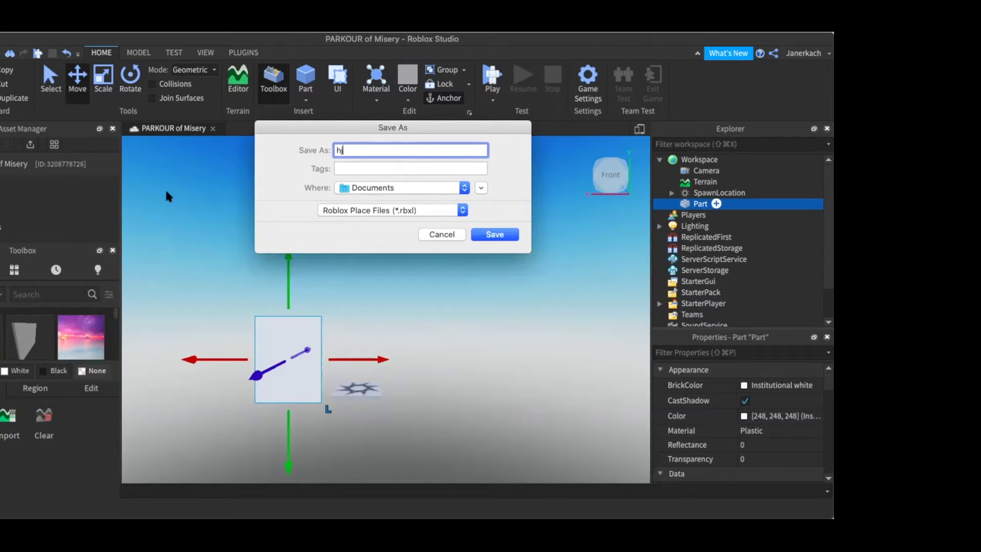
{"action": "key", "text": "Return"}
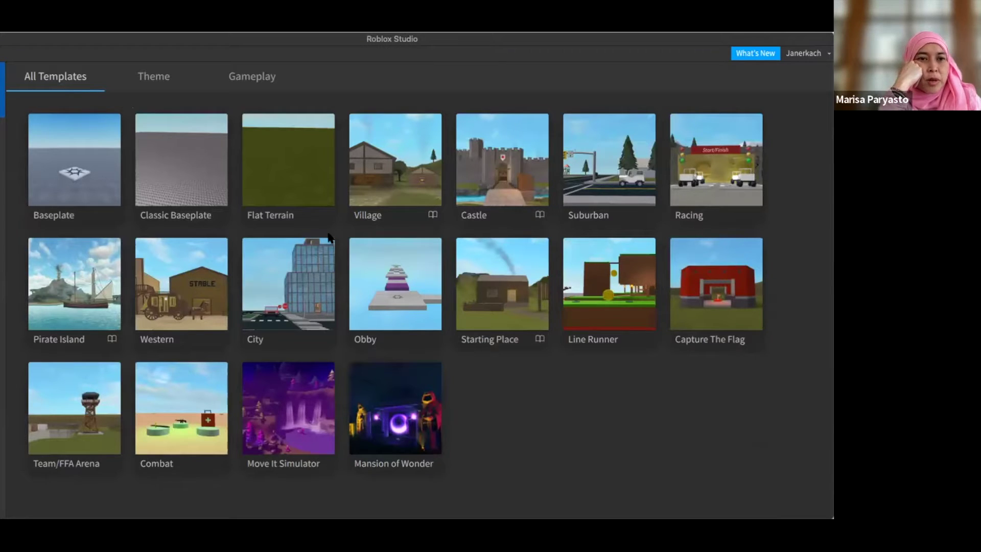
- Try to create a new place from the Obby template, retrying the load once before dismissing it
{"action": "left_click", "coordinate": [396, 295]}
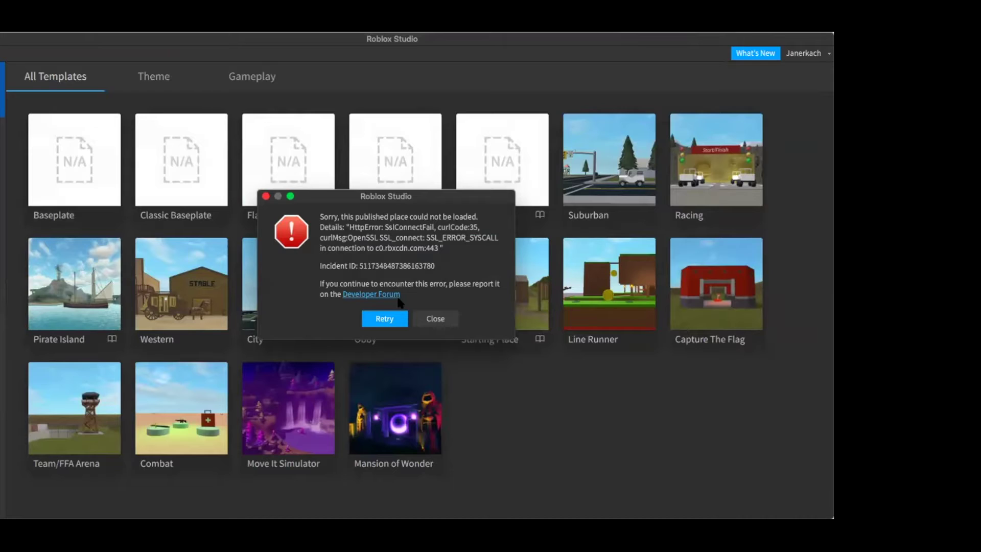
{"action": "left_click", "coordinate": [392, 319]}
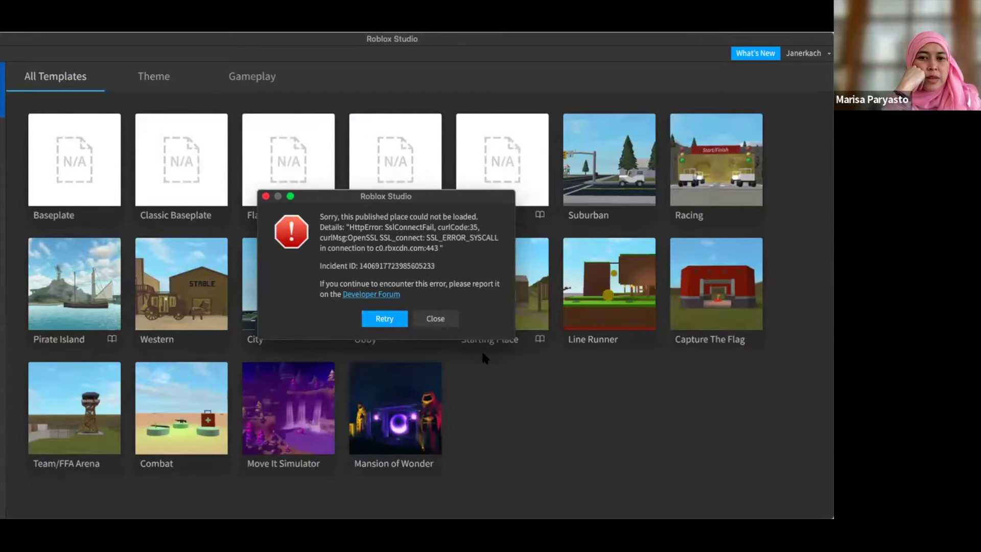
{"action": "left_click", "coordinate": [447, 318]}
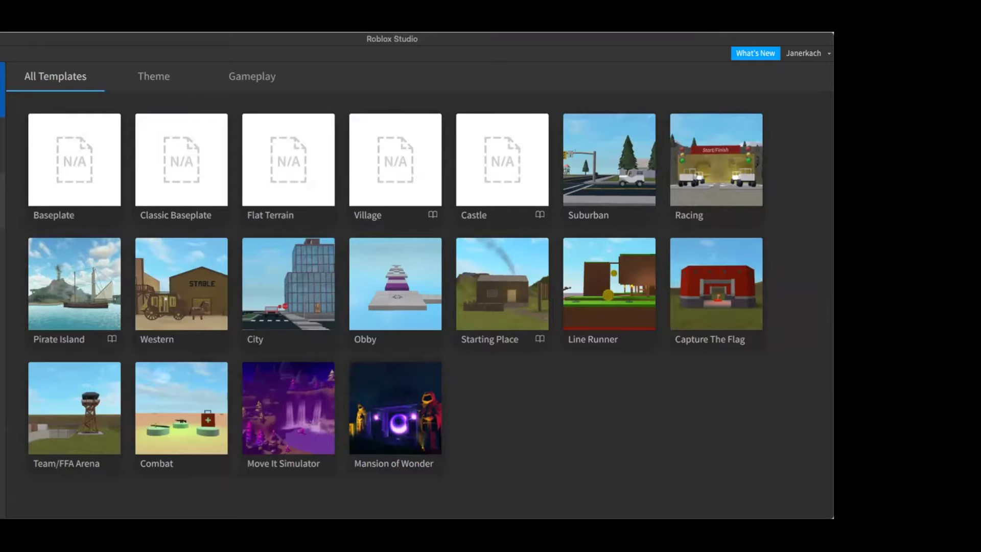
- Try to reopen PARKOUR of Misery from the recent games, and open the local file hj.rbxl instead
{"action": "left_click", "coordinate": [3, 200]}
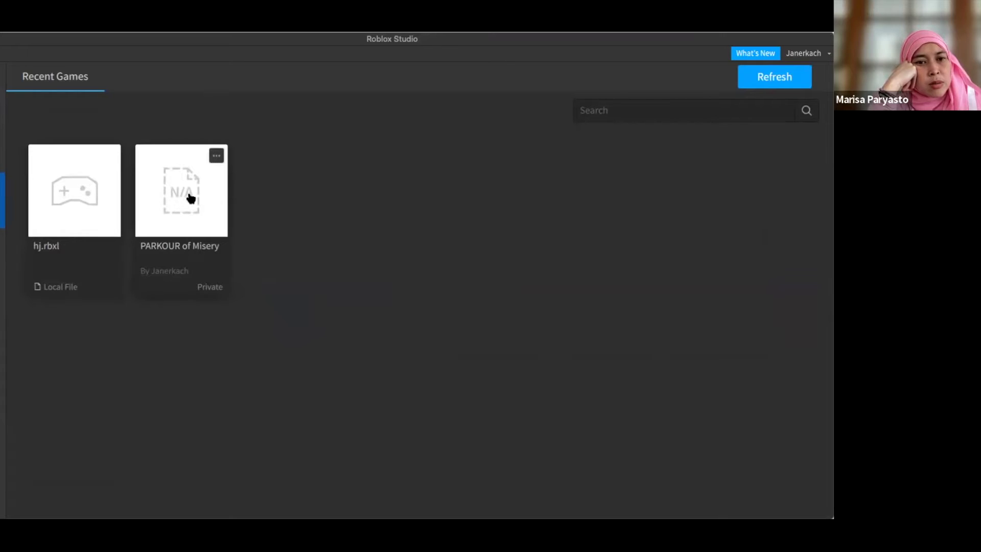
{"action": "left_click", "coordinate": [182, 219]}
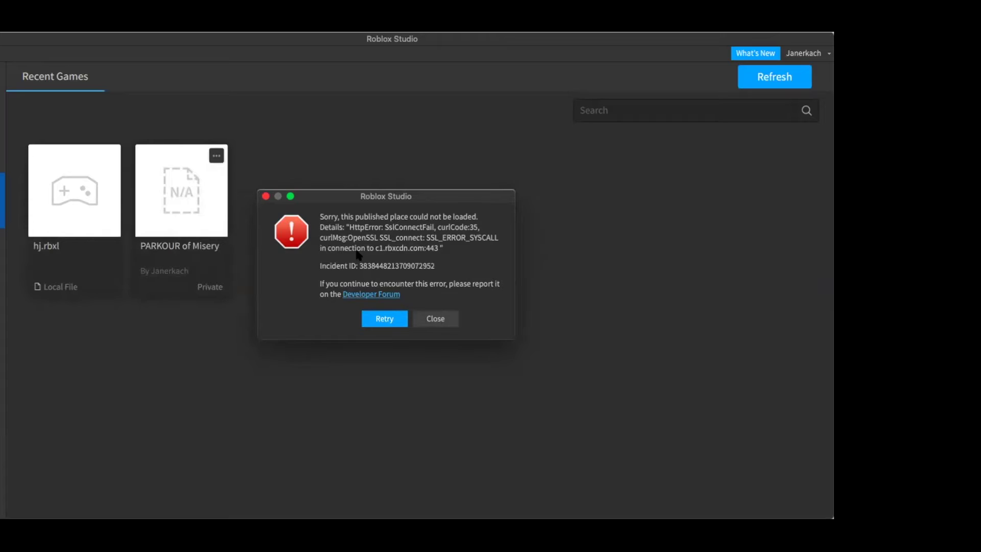
{"action": "left_click", "coordinate": [438, 319]}
{"action": "mouse_move", "coordinate": [101, 221]}
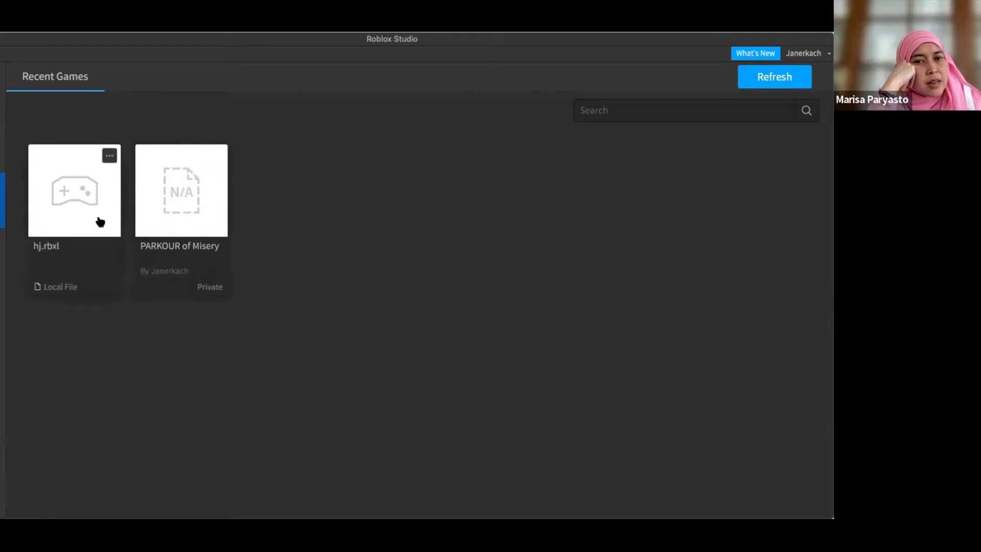
{"action": "left_click", "coordinate": [97, 238]}
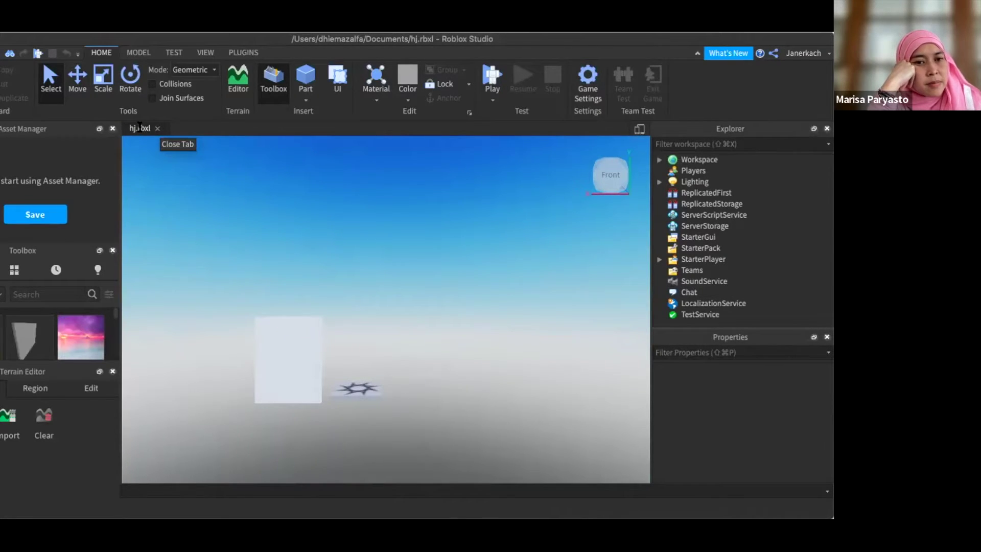
- Save the opened place to Roblox as a new game named Obby, keeping the default creator, genre and devices
{"action": "left_click", "coordinate": [594, 97]}
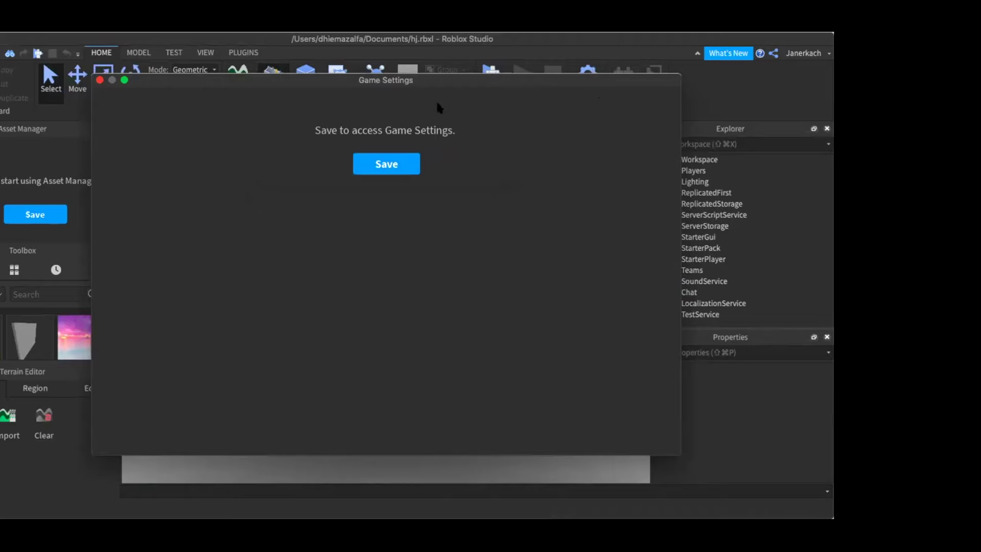
{"action": "left_click", "coordinate": [388, 164]}
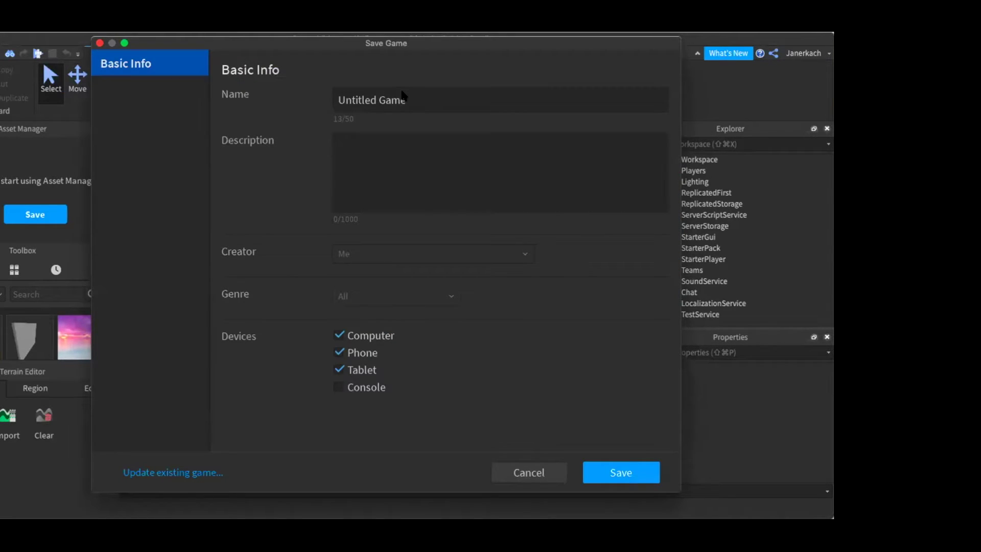
{"action": "left_click", "coordinate": [413, 100]}
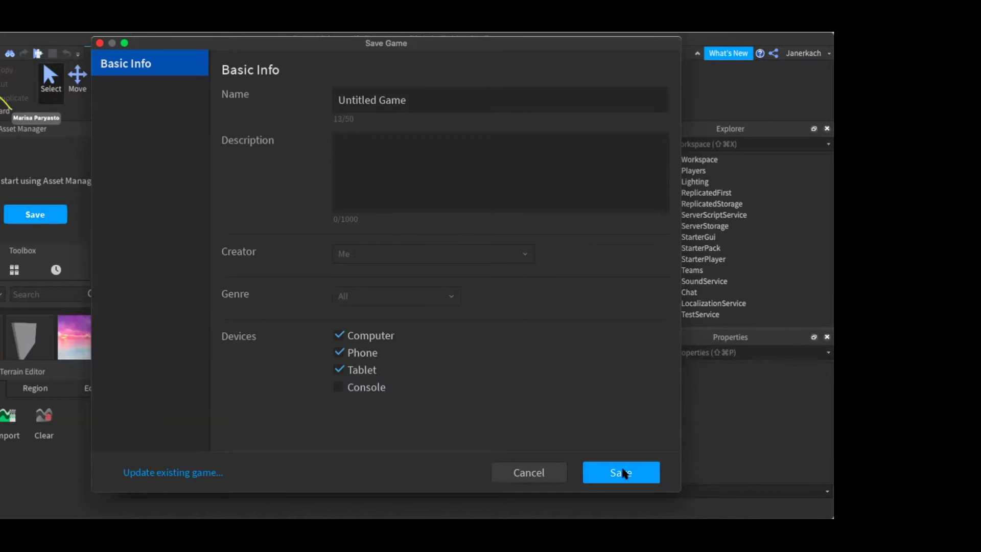
{"action": "left_click", "coordinate": [407, 100]}
{"action": "key", "text": "BackSpace"}
{"action": "key", "text": "BackSpace"}
{"action": "key", "text": "BackSpace"}
{"action": "key", "text": "BackSpace"}
{"action": "key", "text": "BackSpace"}
{"action": "key", "text": "BackSpace"}
{"action": "key", "text": "BackSpace"}
{"action": "key", "text": "BackSpace"}
{"action": "key", "text": "BackSpace"}
{"action": "key", "text": "BackSpace"}
{"action": "key", "text": "BackSpace"}
{"action": "key", "text": "BackSpace"}
{"action": "key", "text": "BackSpace"}
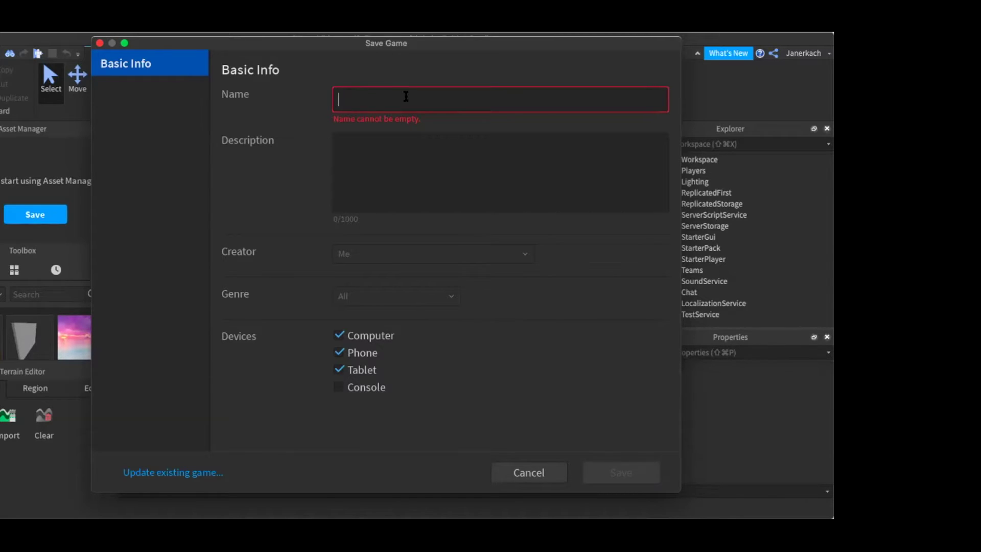
{"action": "type", "text": "Obby"}
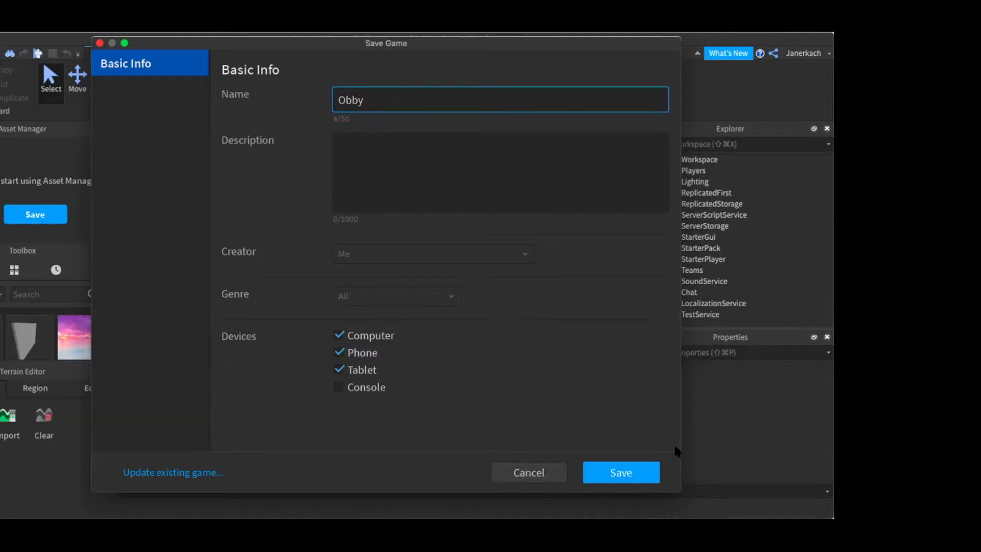
{"action": "left_click", "coordinate": [627, 473]}
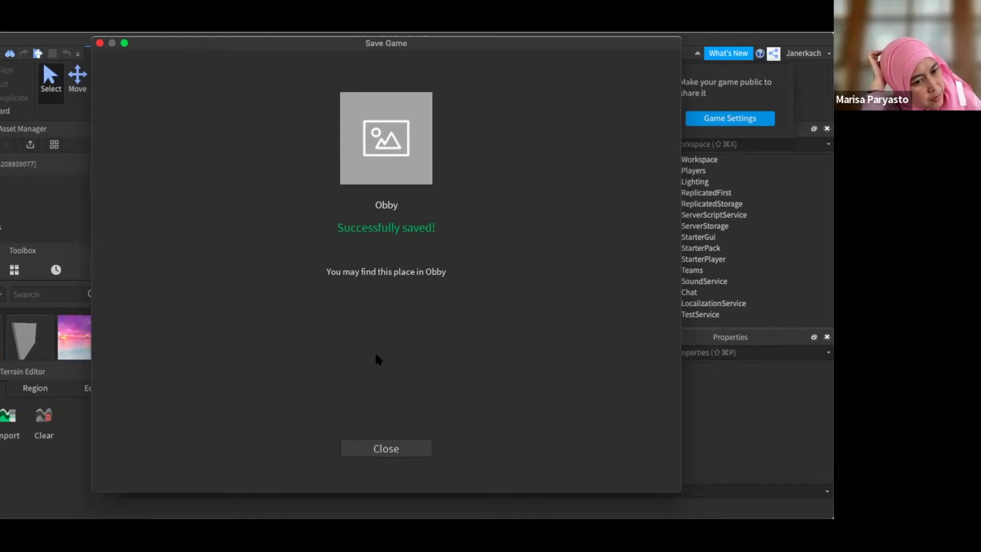
{"action": "left_click", "coordinate": [390, 445]}
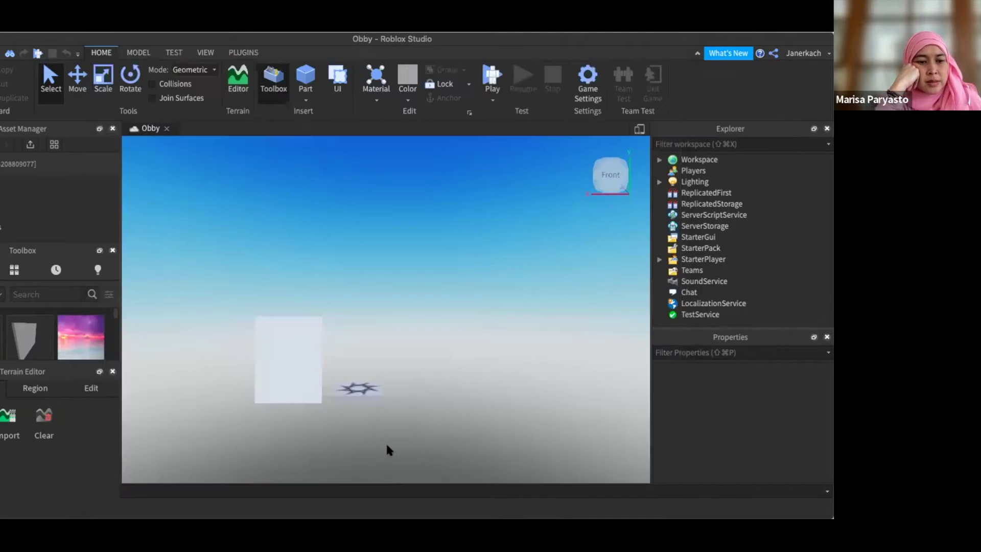
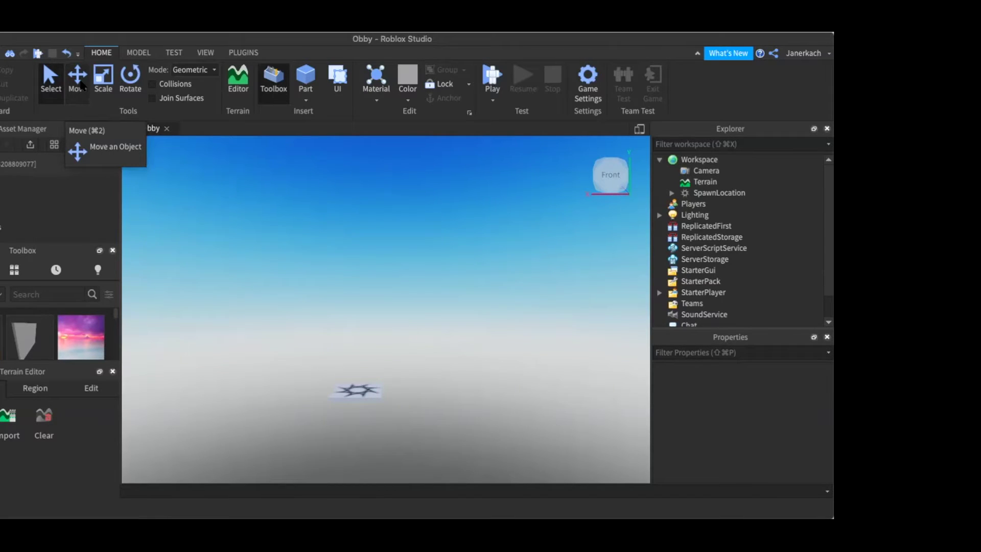
{"action": "left_click", "coordinate": [350, 396]}
{"action": "left_click", "coordinate": [186, 272]}
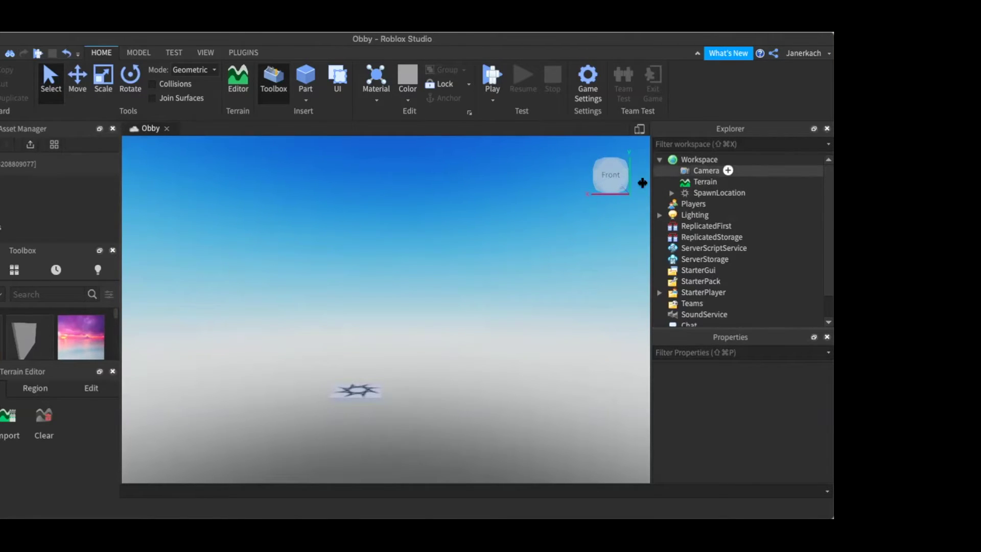
- Playtest the Obby game by turning the camera and walking the avatar around the spawn platform, and stop the test
{"action": "left_click", "coordinate": [491, 76]}
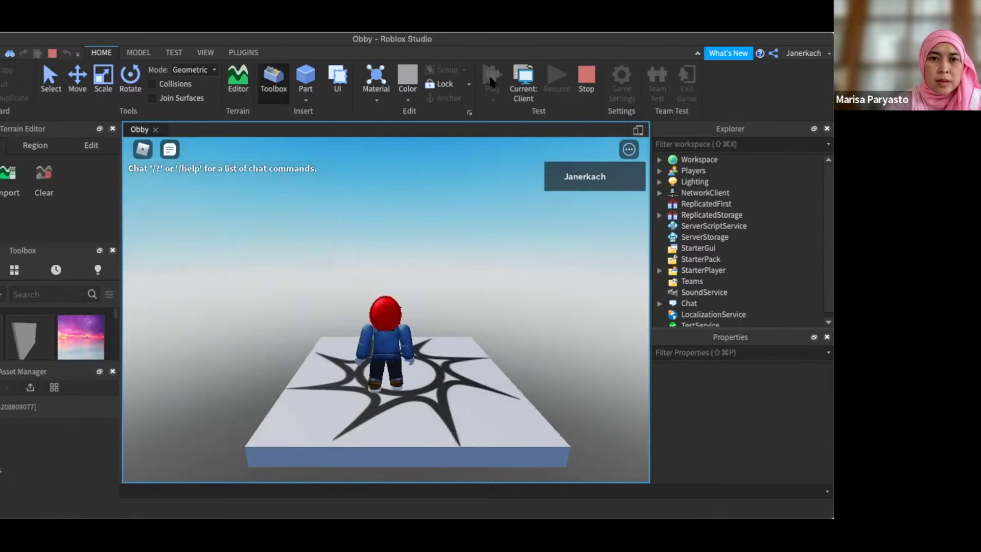
{"action": "key", "text": "Left"}
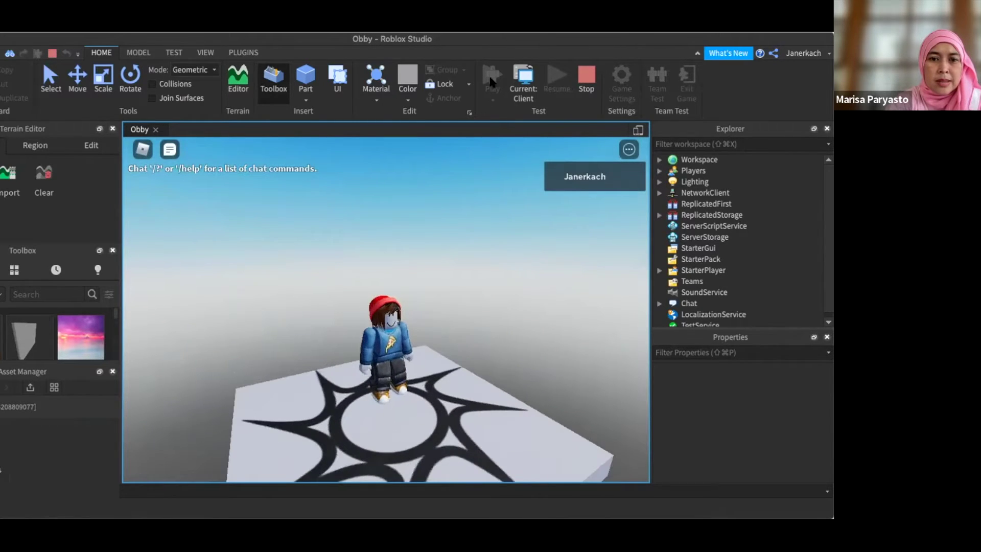
{"action": "key", "text": "Left"}
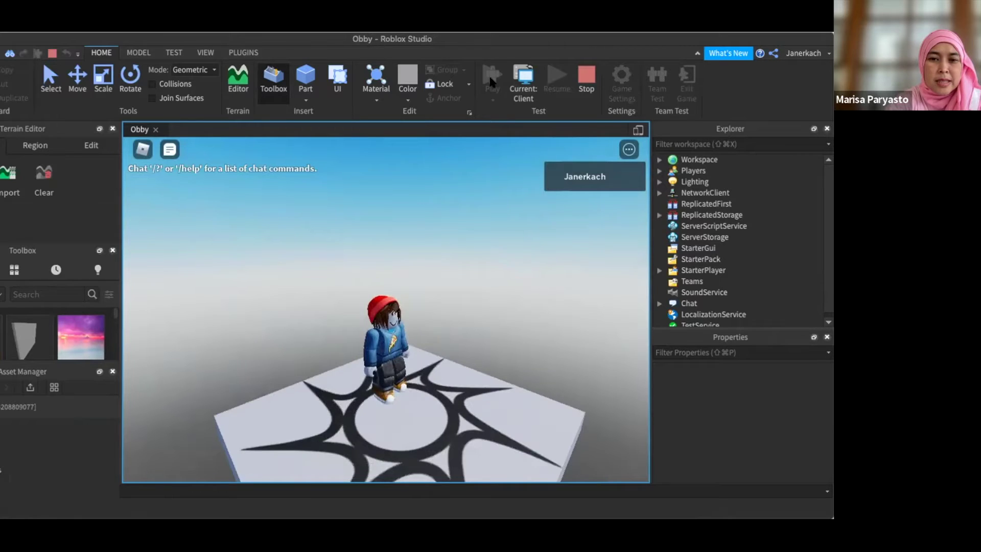
{"action": "key", "text": "Left"}
{"action": "key", "text": "Left"}
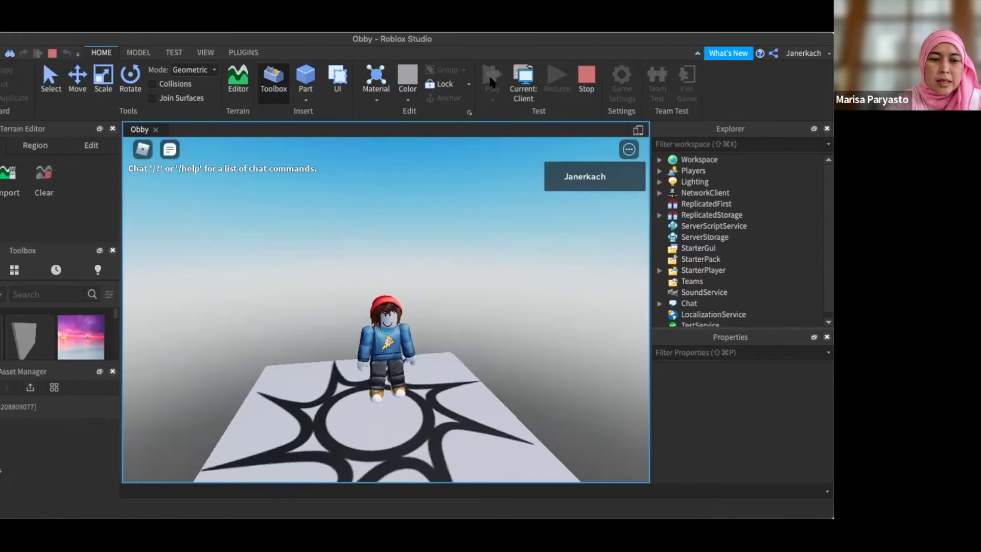
{"action": "key", "text": "Up"}
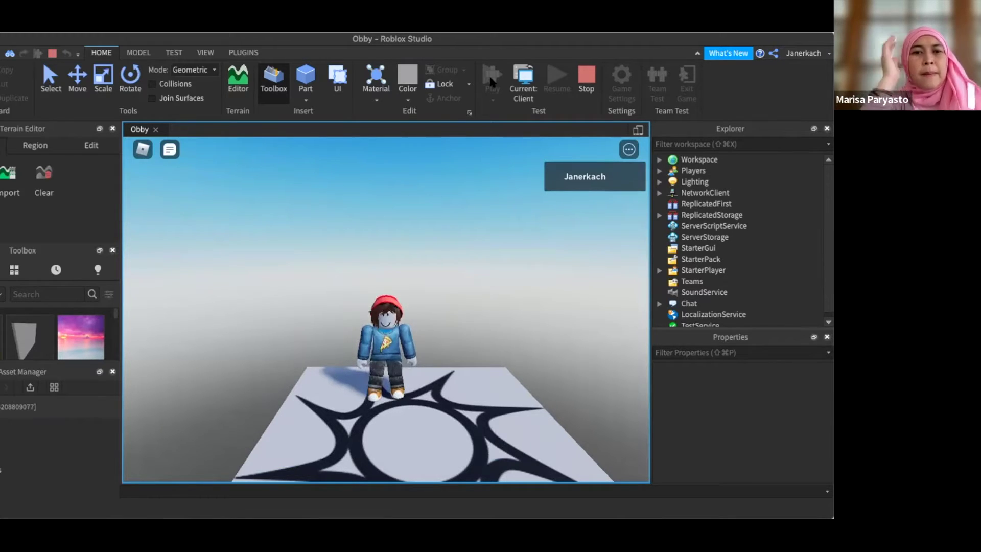
{"action": "key", "text": "a"}
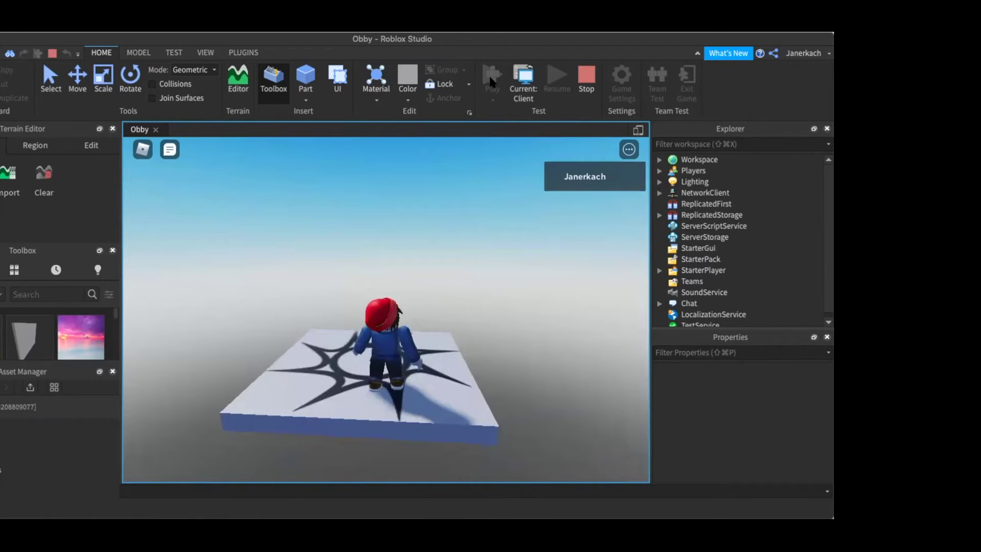
{"action": "key", "text": "w"}
{"action": "key", "text": "w"}
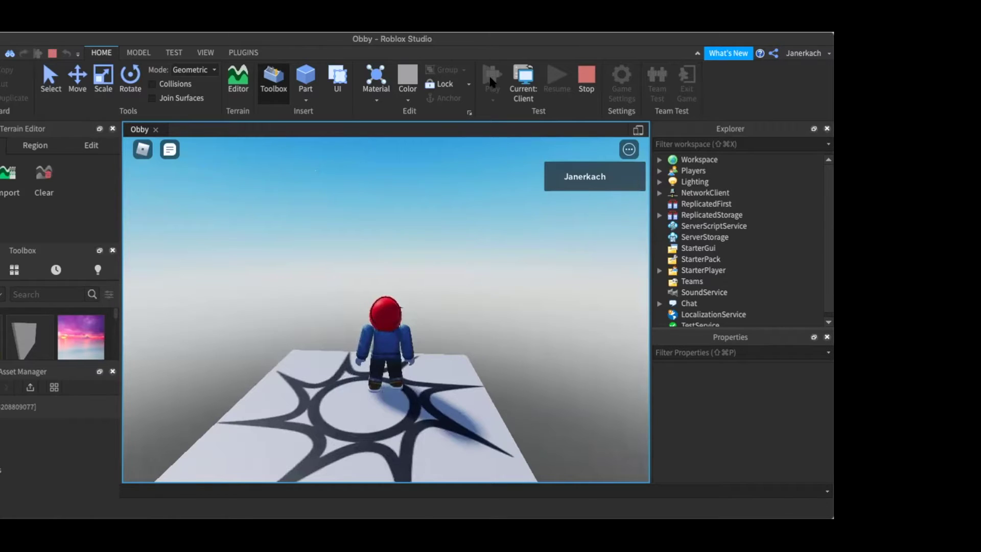
{"action": "key", "text": "w"}
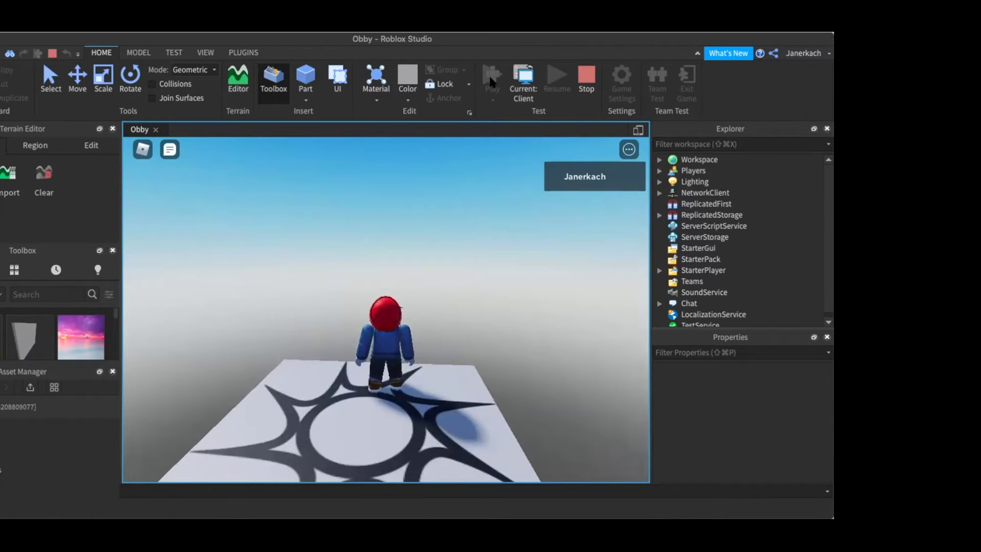
{"action": "left_click", "coordinate": [586, 82]}
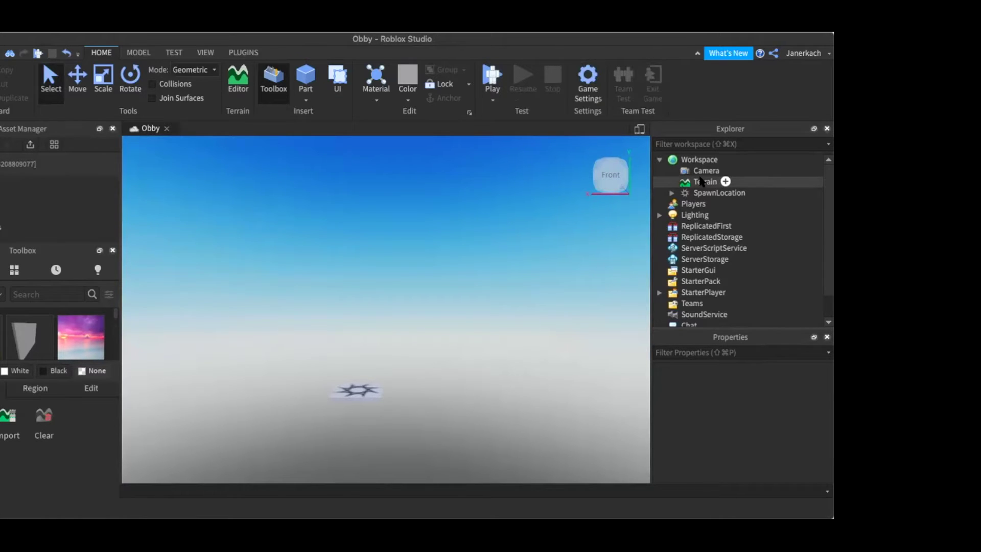
{"action": "mouse_move", "coordinate": [621, 185]}
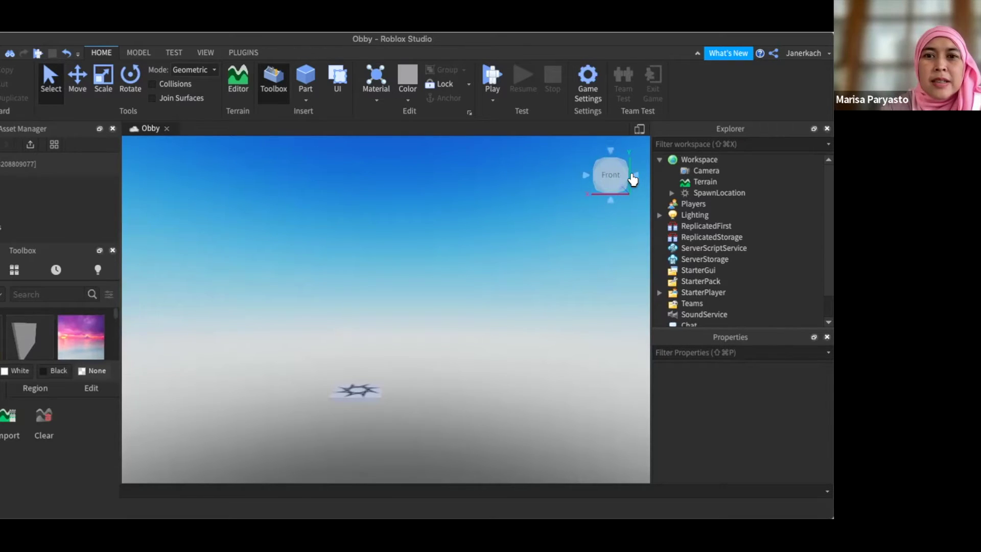
{"action": "left_click", "coordinate": [636, 179]}
{"action": "left_click", "coordinate": [636, 180]}
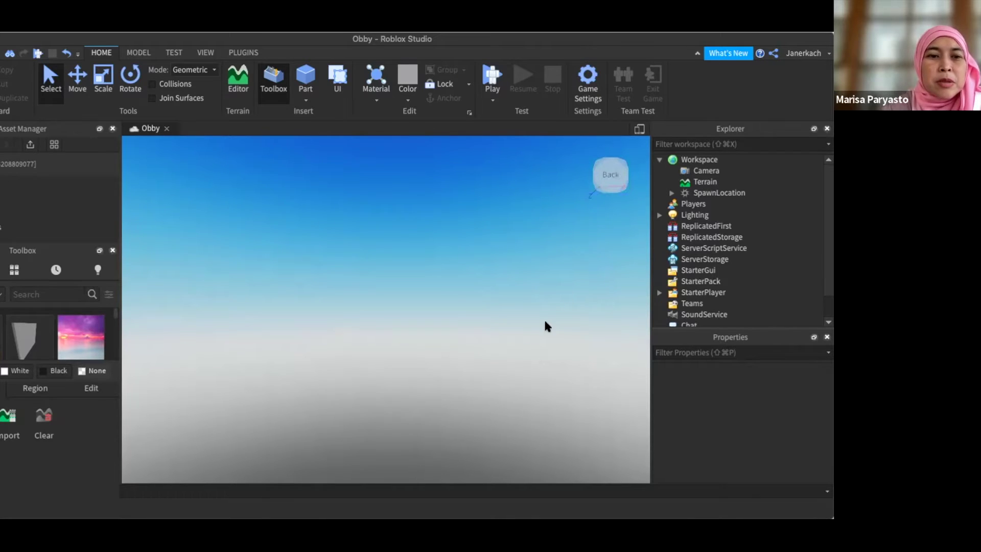
{"action": "mouse_move", "coordinate": [633, 180]}
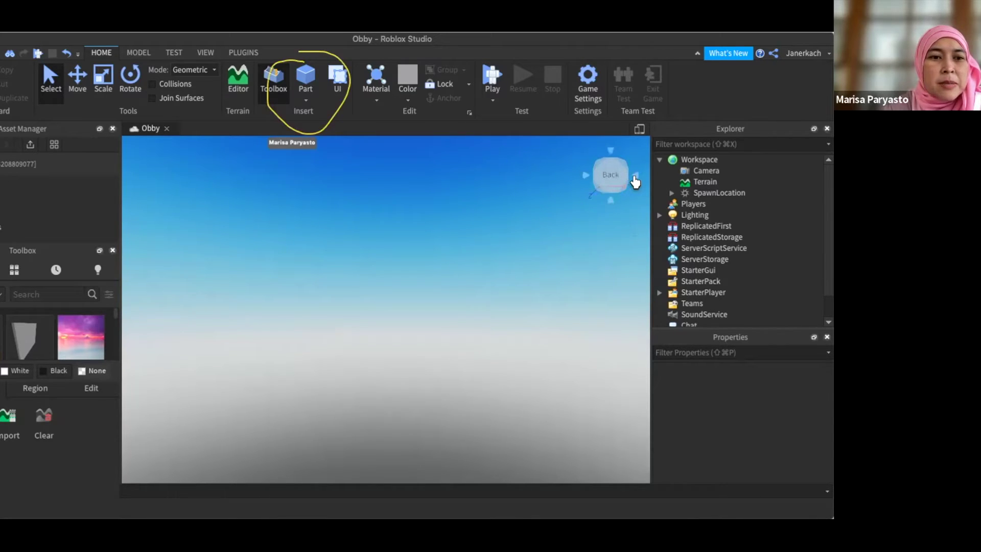
{"action": "left_click", "coordinate": [635, 179]}
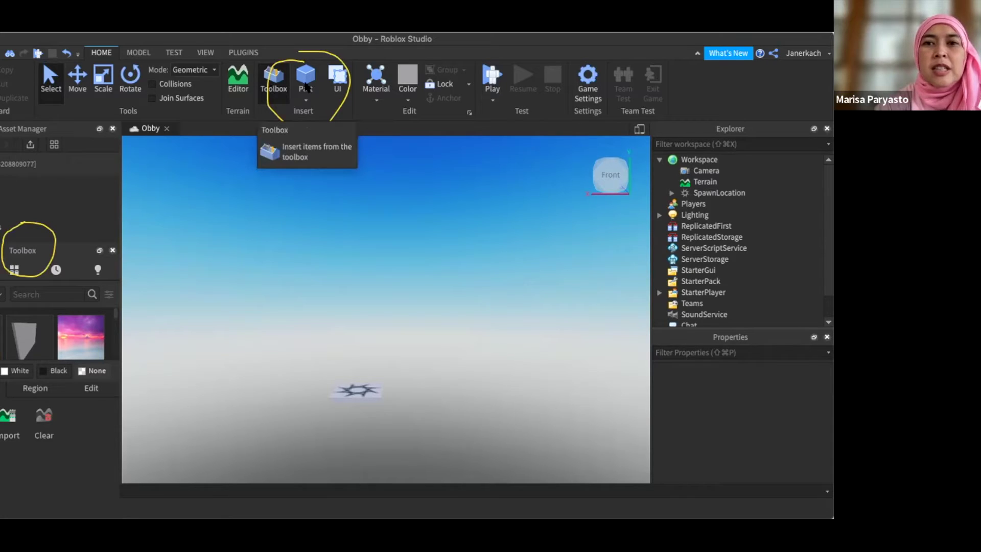
- Insert two block parts into the workspace
{"action": "left_click", "coordinate": [307, 86]}
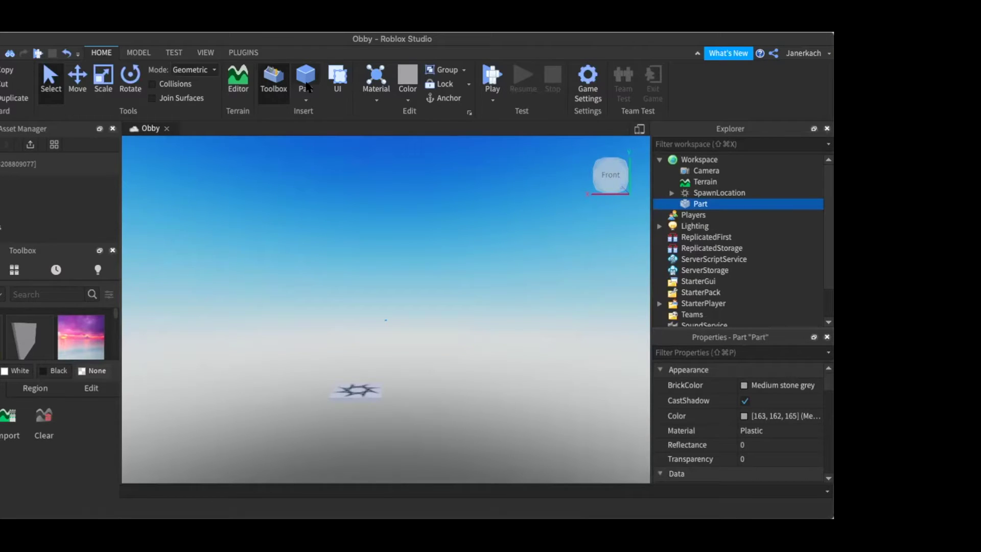
{"action": "left_click", "coordinate": [306, 87]}
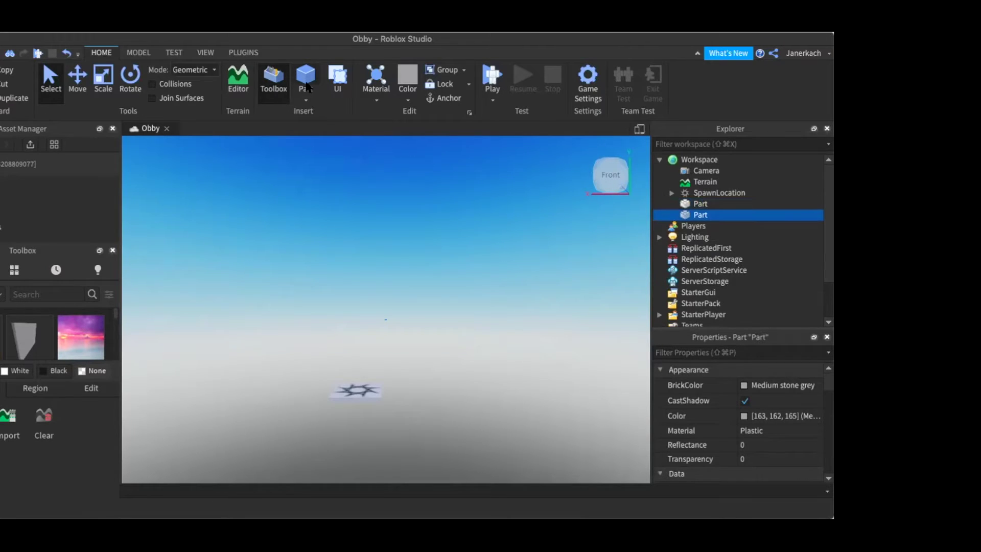
{"action": "double_click", "coordinate": [703, 214]}
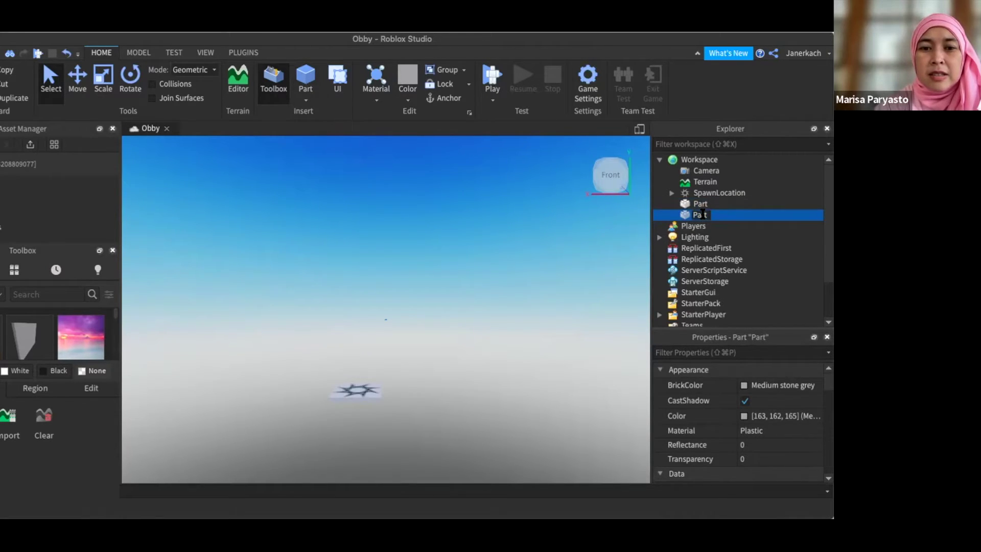
{"action": "key", "text": "BackSpace"}
{"action": "key", "text": "BackSpace"}
{"action": "key", "text": "BackSpace"}
{"action": "key", "text": "BackSpace"}
{"action": "key", "text": "BackSpace"}
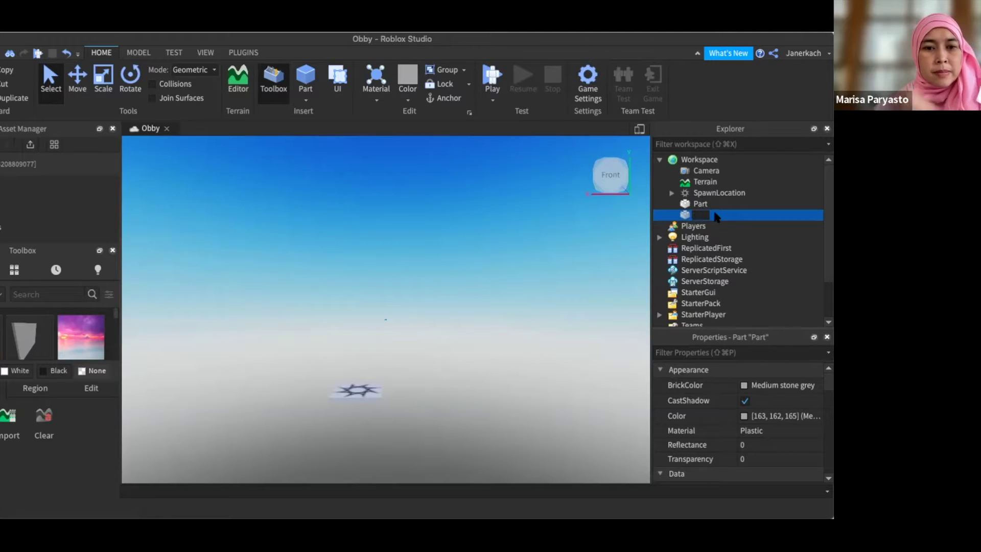
{"action": "left_click", "coordinate": [716, 214]}
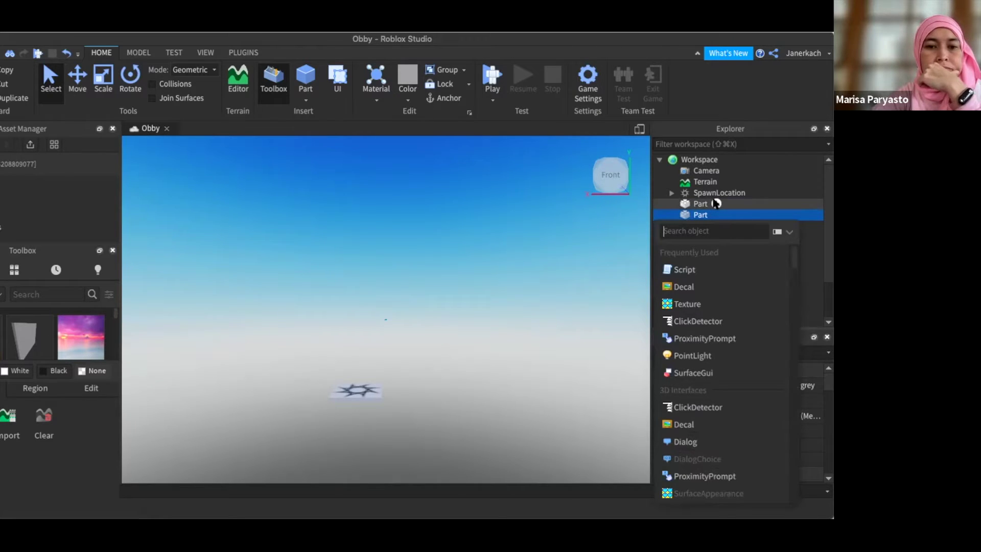
{"action": "key", "text": "super+z"}
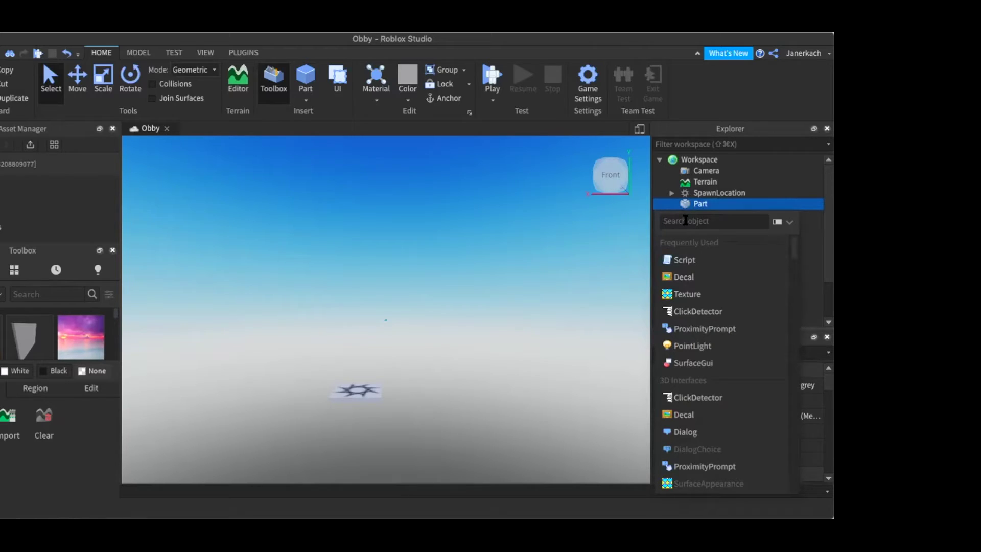
{"action": "type", "text": "b"}
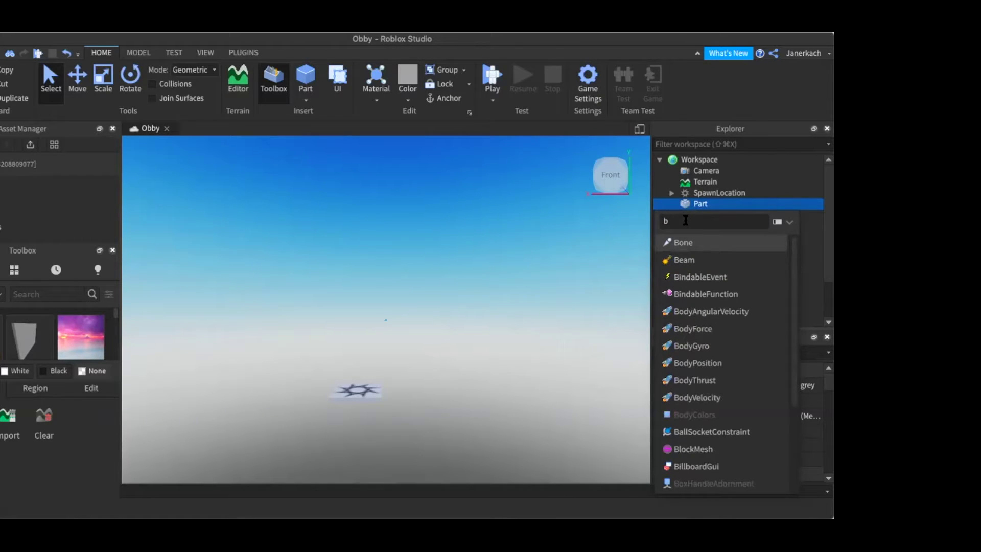
{"action": "type", "text": "o"}
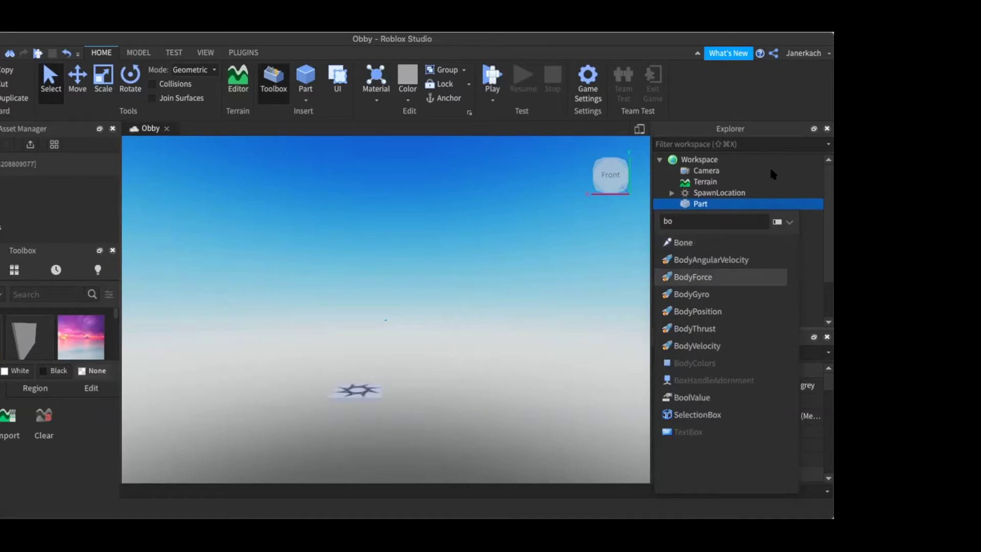
{"action": "key", "text": "Escape"}
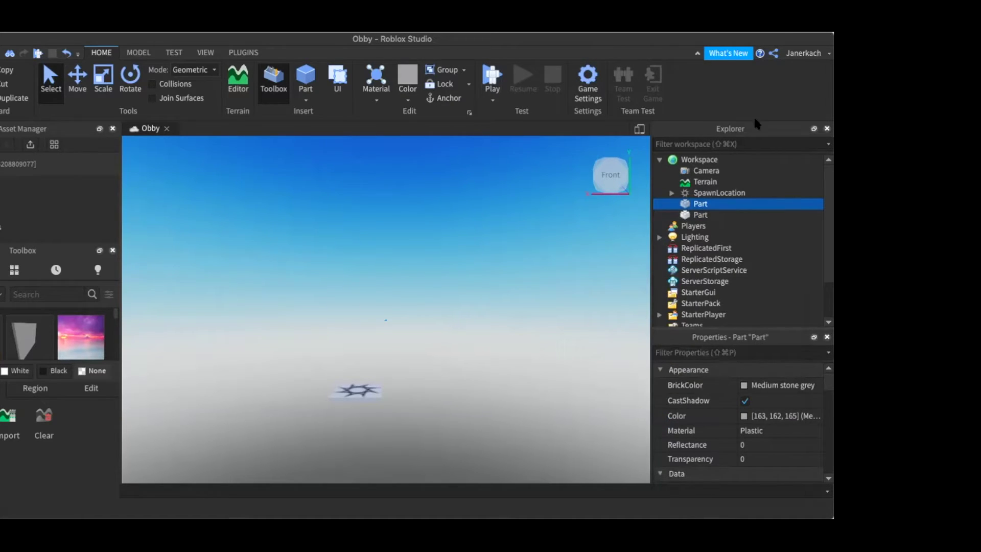
- Search the insertable objects for "bo" and add a SelectionBox to the first part
{"action": "mouse_move", "coordinate": [708, 204]}
{"action": "left_click", "coordinate": [716, 203]}
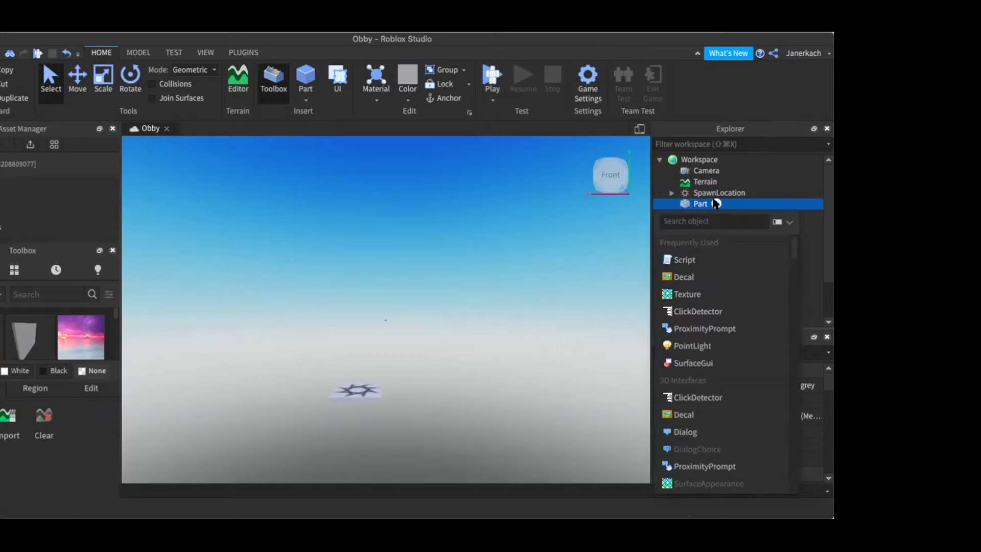
{"action": "type", "text": "bi"}
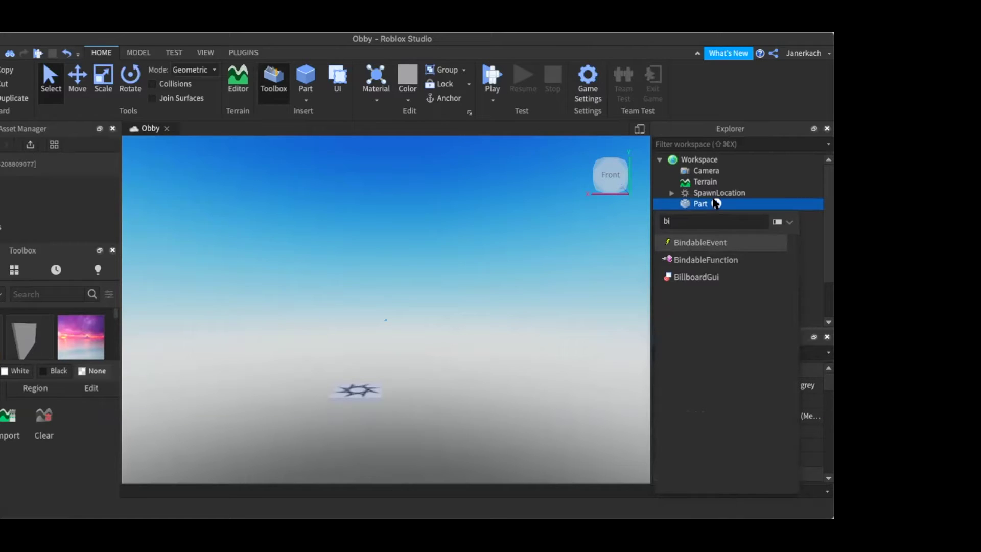
{"action": "key", "text": "BackSpace"}
{"action": "type", "text": "o"}
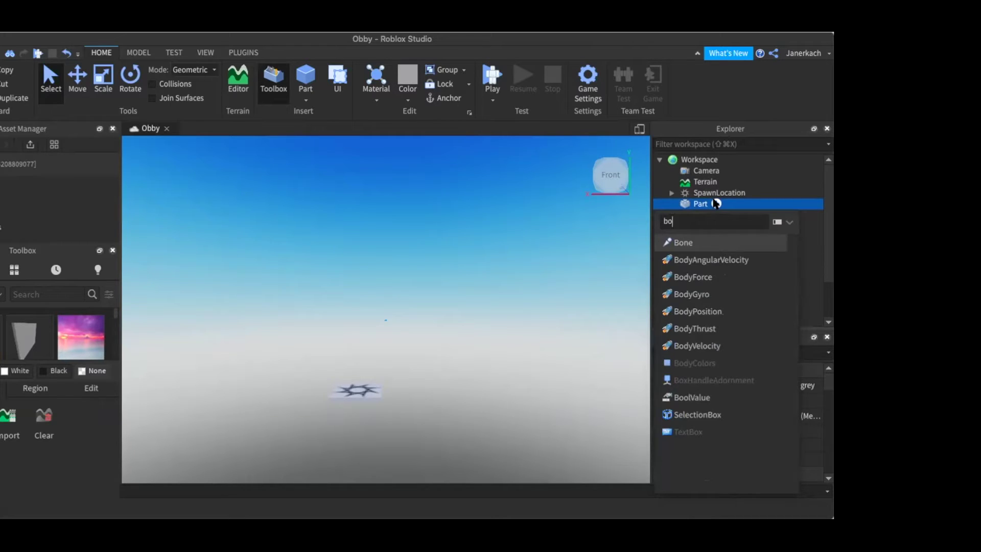
{"action": "left_click", "coordinate": [715, 415]}
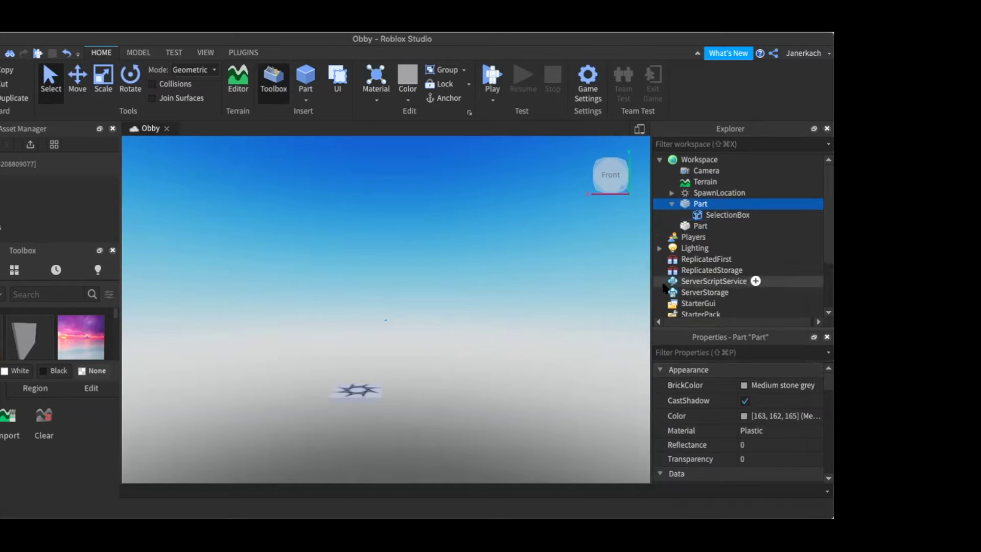
{"action": "left_click", "coordinate": [738, 214]}
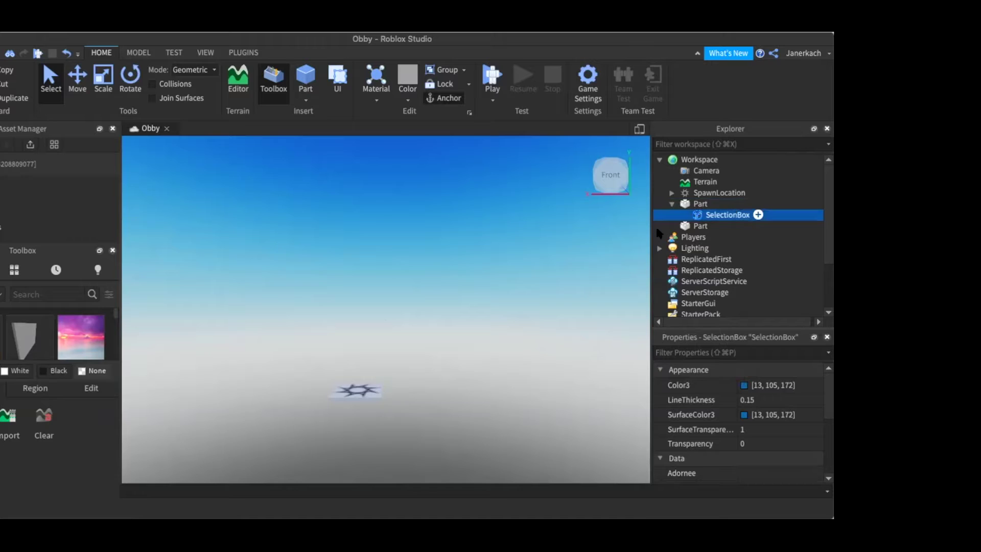
{"action": "left_click", "coordinate": [758, 215]}
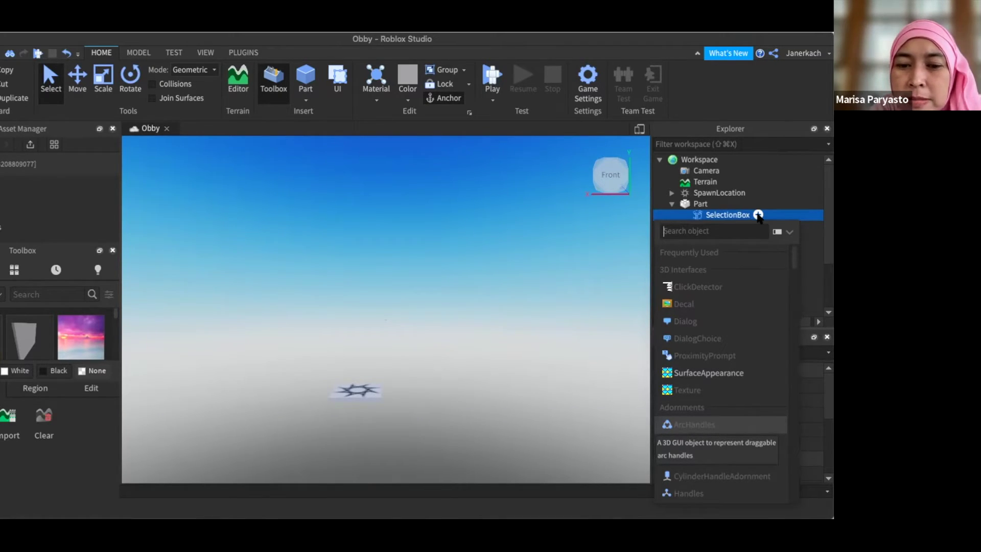
{"action": "left_click", "coordinate": [571, 245]}
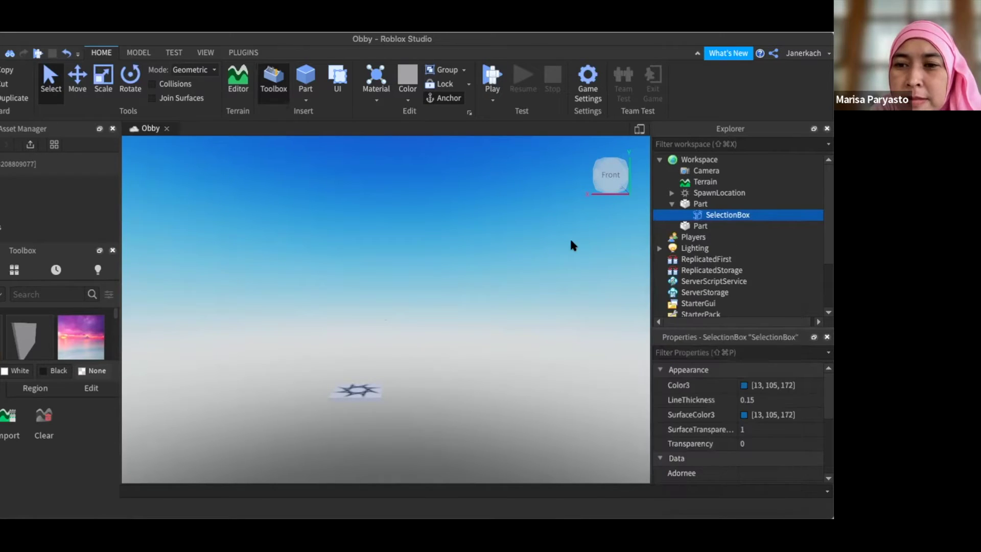
{"action": "left_click", "coordinate": [571, 245]}
- Delete the first part together with its SelectionBox
{"action": "mouse_move", "coordinate": [742, 211]}
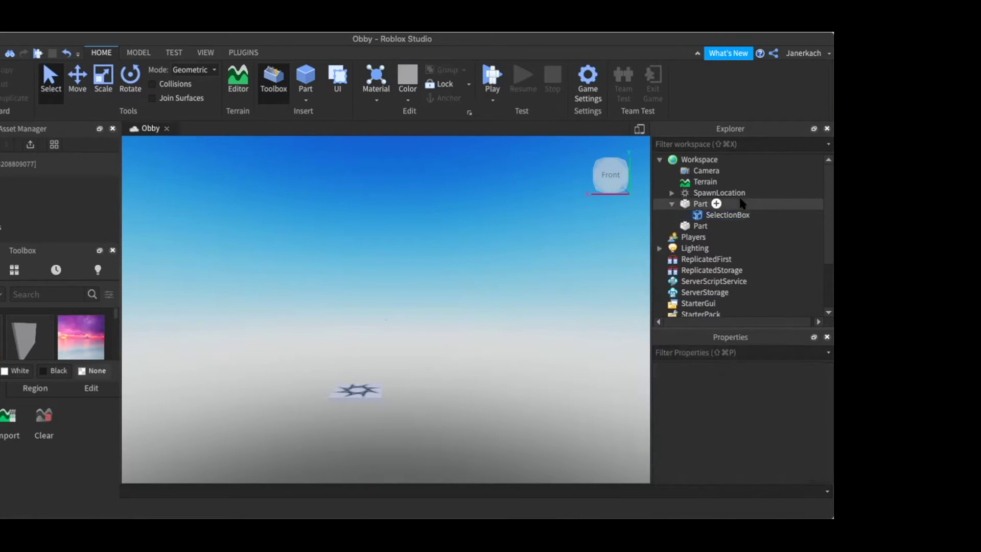
{"action": "left_click", "coordinate": [776, 209]}
{"action": "left_click", "coordinate": [776, 206], "text": "shift"}
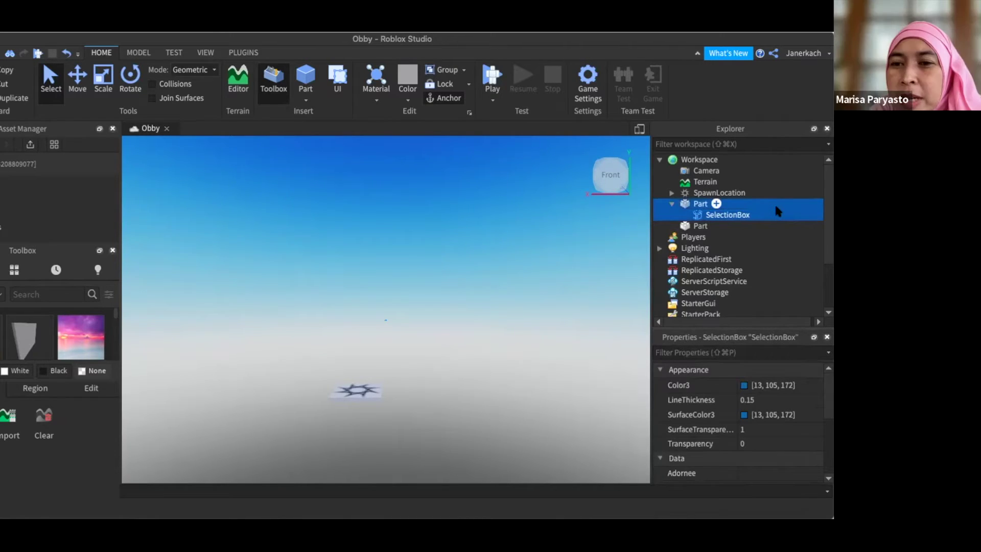
{"action": "key", "text": "Delete"}
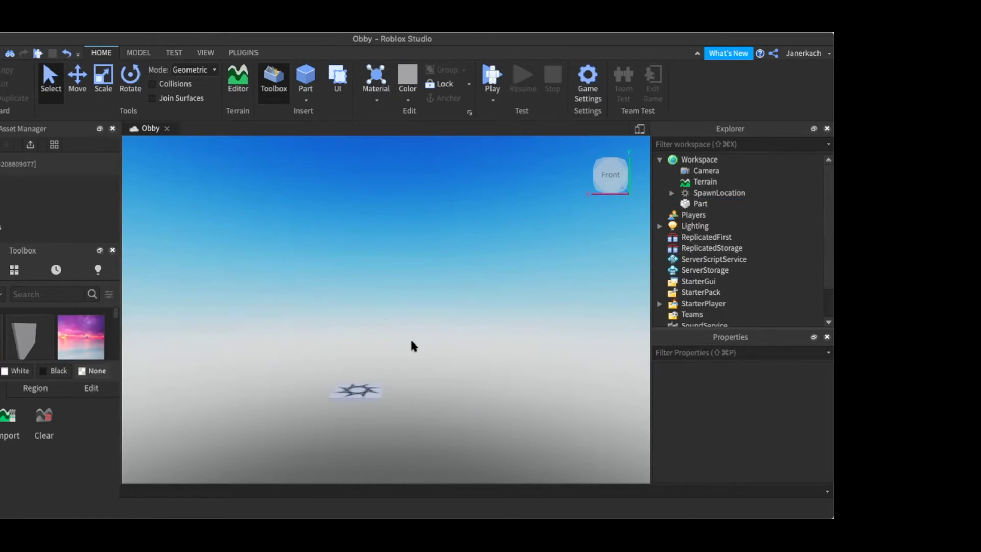
- Move the remaining part from far in the distance to just in front of the spawn platform, roughly centred on it
{"action": "left_click", "coordinate": [351, 390]}
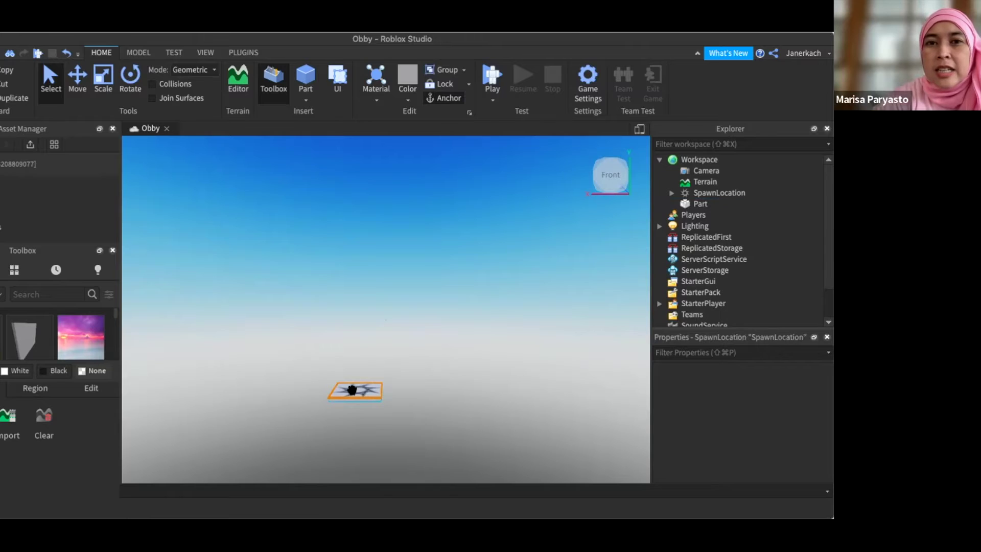
{"action": "left_click", "coordinate": [352, 390]}
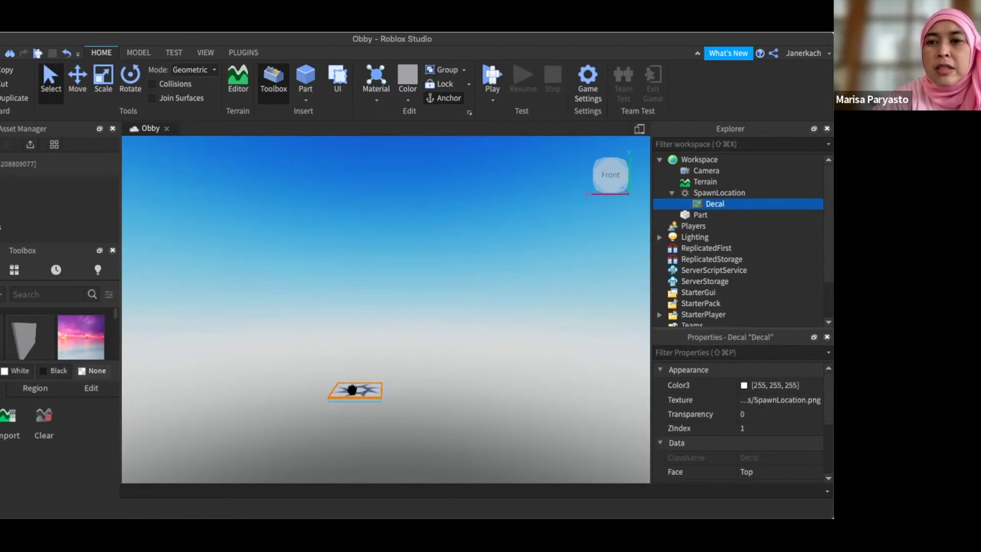
{"action": "left_click", "coordinate": [695, 217]}
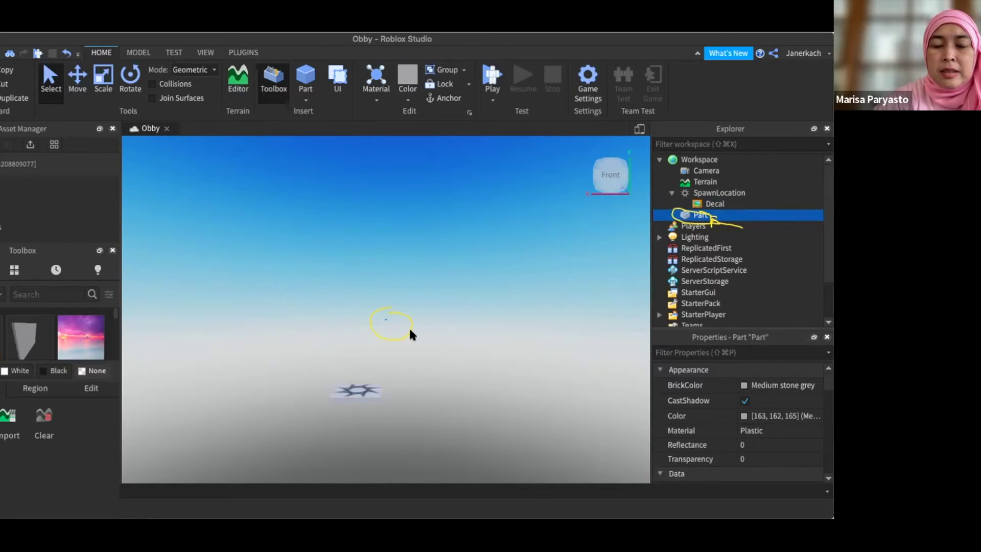
{"action": "key", "text": "Up"}
{"action": "key", "text": "Home"}
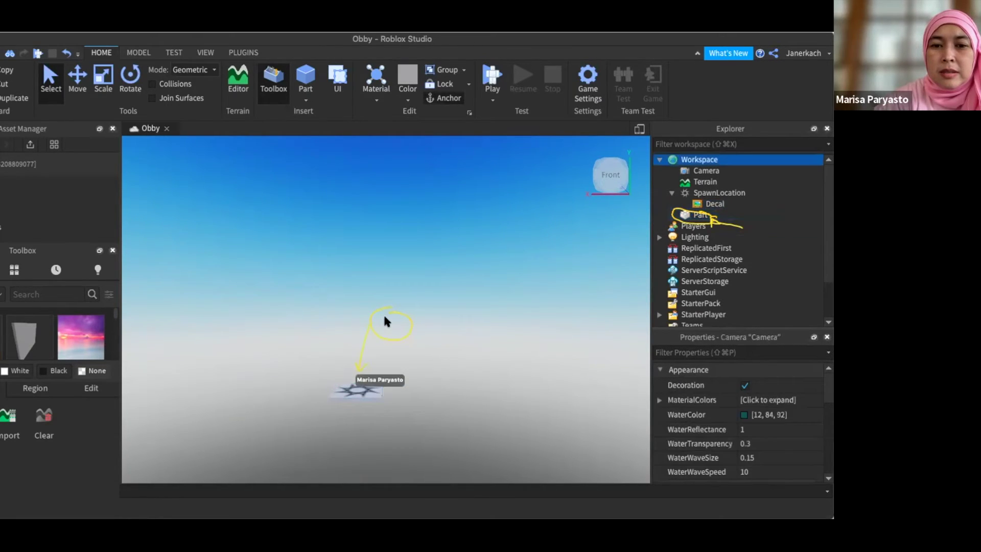
{"action": "left_click", "coordinate": [385, 320]}
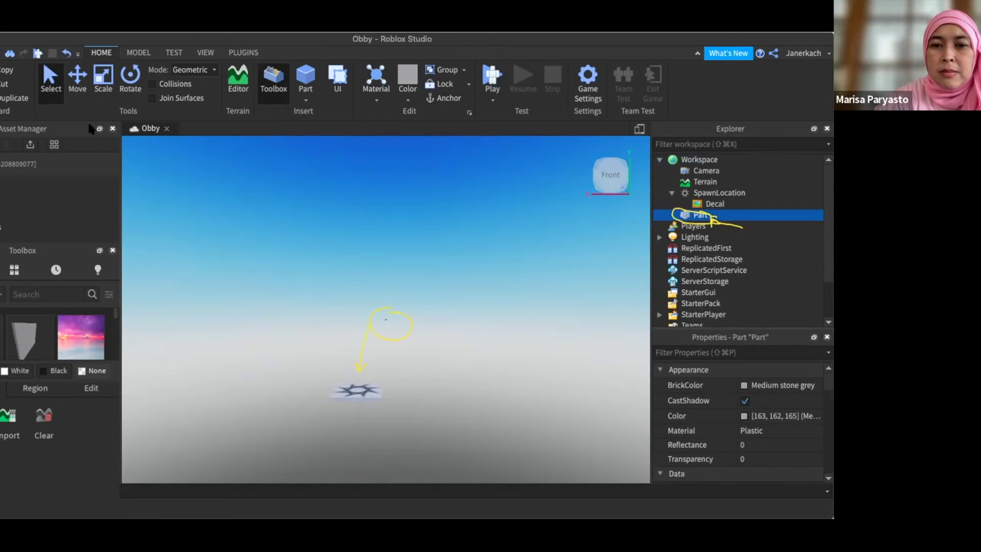
{"action": "key", "text": "super+2"}
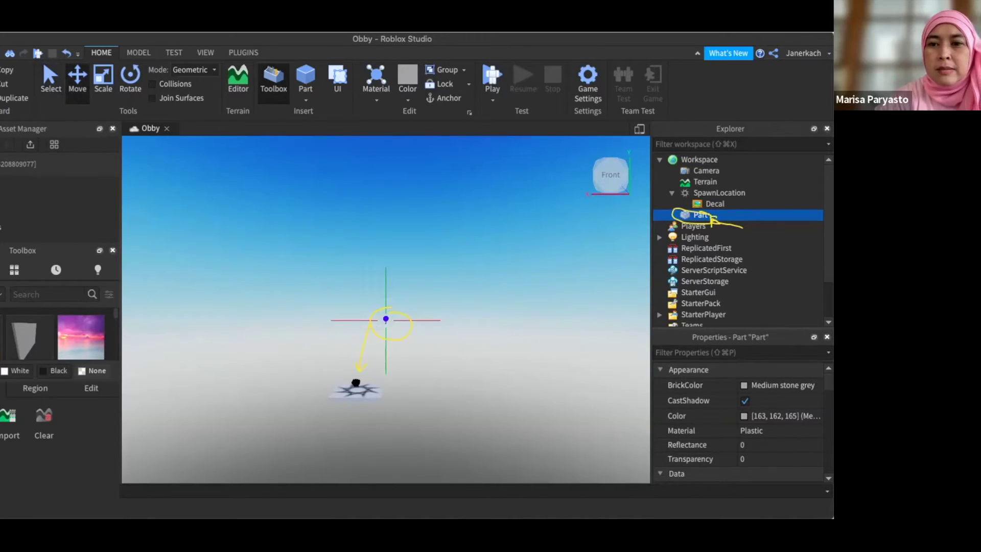
{"action": "left_click_drag", "start_coordinate": [380, 318], "coordinate": [367, 371]}
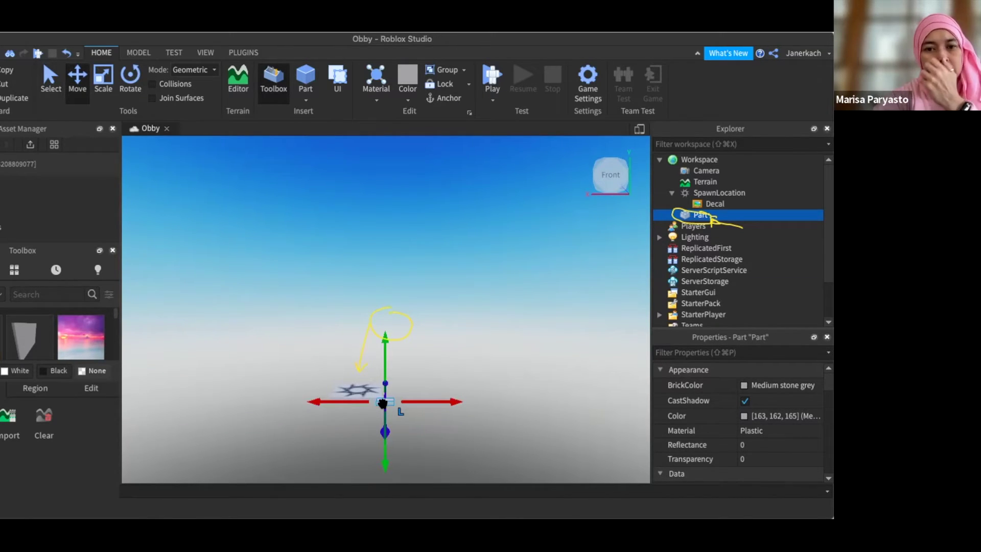
{"action": "left_click_drag", "start_coordinate": [331, 405], "coordinate": [320, 423]}
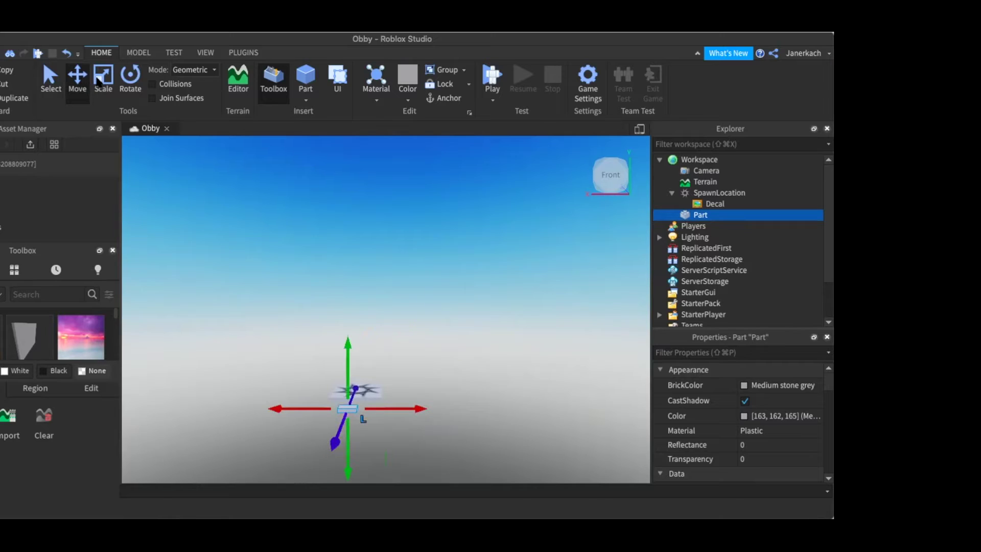
- Scale the part outward on both sides until it is nearly as wide as the spawn platform
{"action": "key", "text": "ctrl+3"}
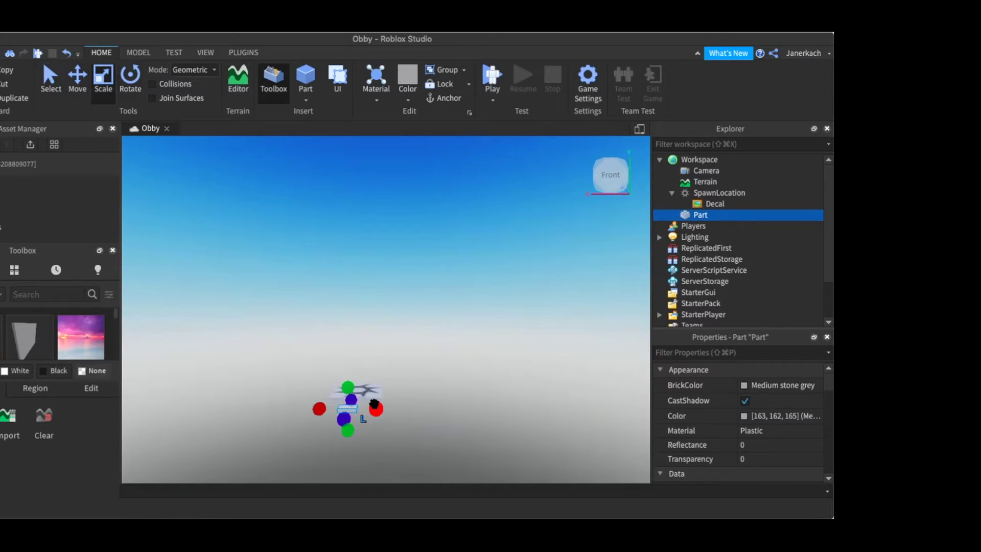
{"action": "left_click_drag", "start_coordinate": [376, 405], "coordinate": [396, 406]}
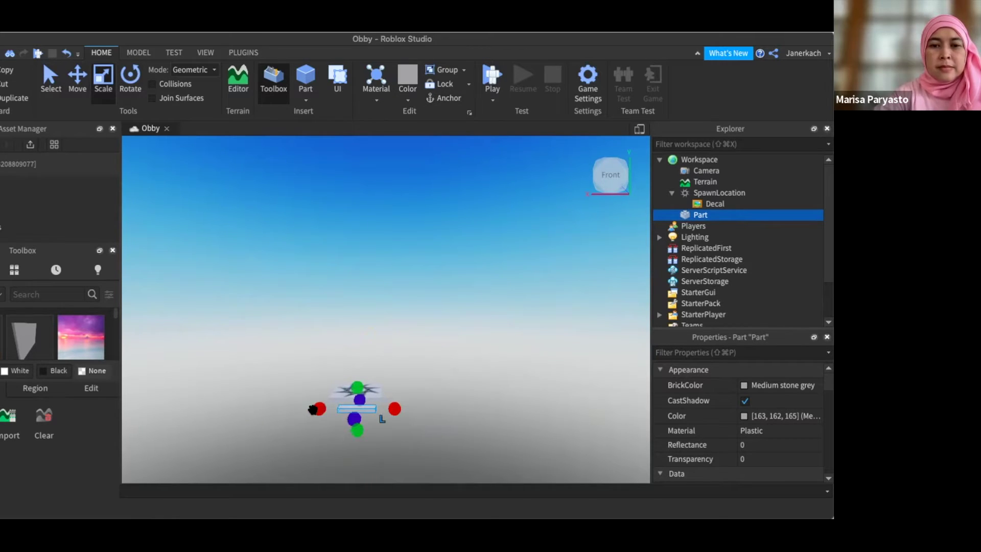
{"action": "left_click_drag", "start_coordinate": [313, 409], "coordinate": [302, 407]}
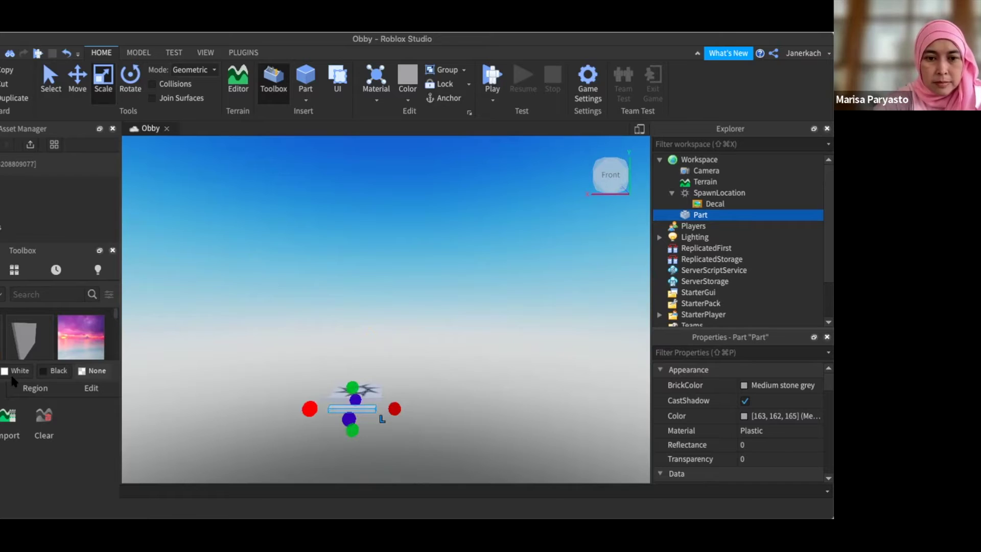
- Insert the pink and purple sunset sky kit from the toolbox models and close its preview
{"action": "left_click", "coordinate": [95, 327]}
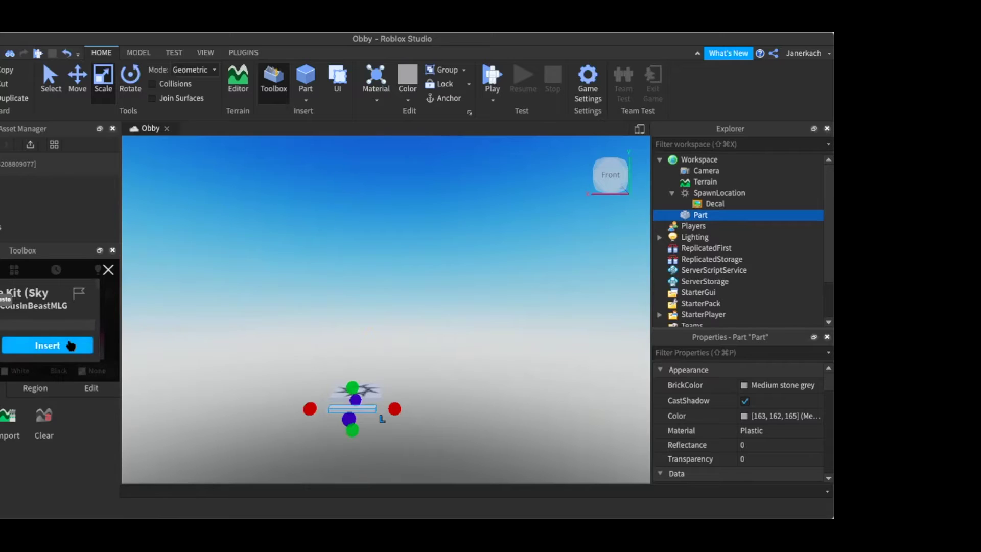
{"action": "left_click", "coordinate": [71, 346]}
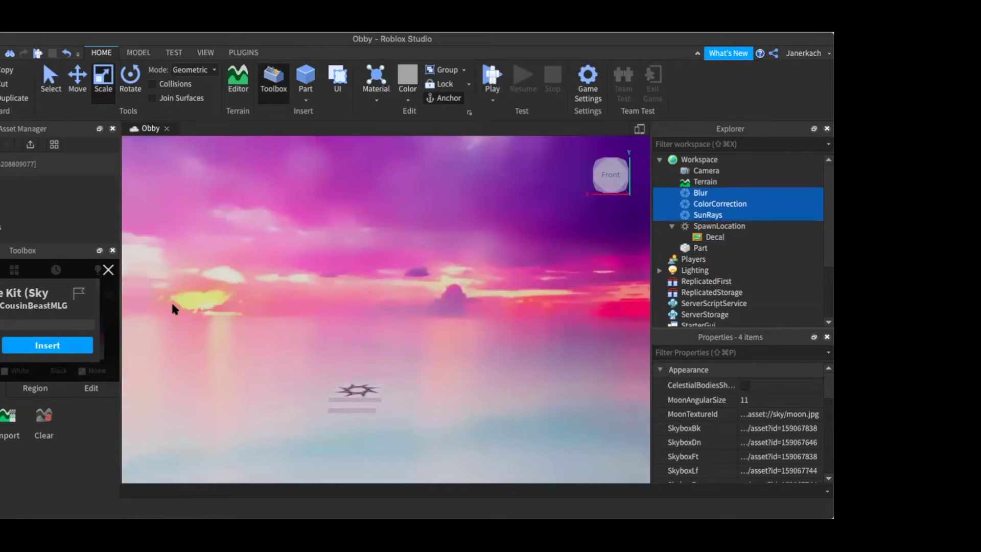
{"action": "key", "text": "Escape"}
{"action": "left_click", "coordinate": [108, 270]}
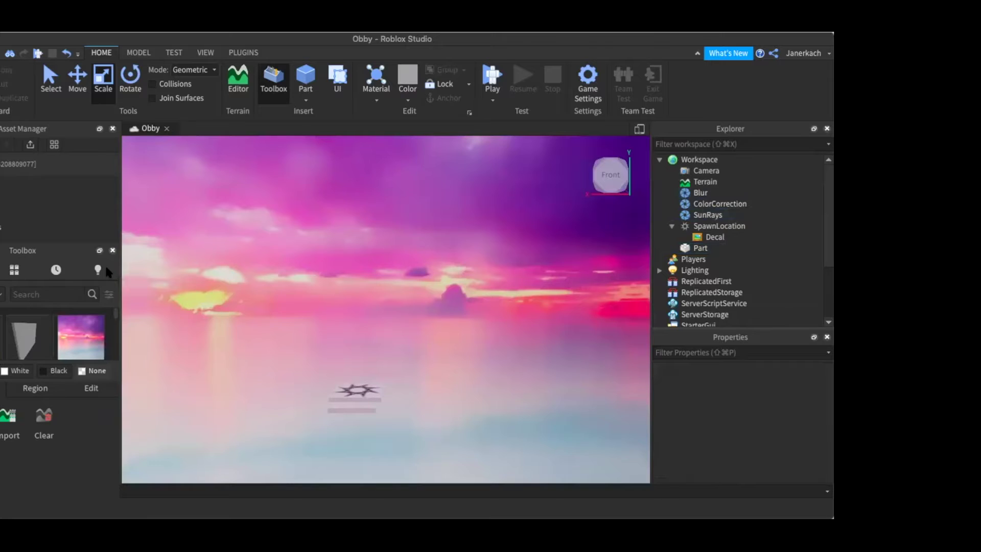
- Extend the part's depth towards the viewer, on the side facing away from the spawn platform
{"action": "left_click", "coordinate": [368, 410]}
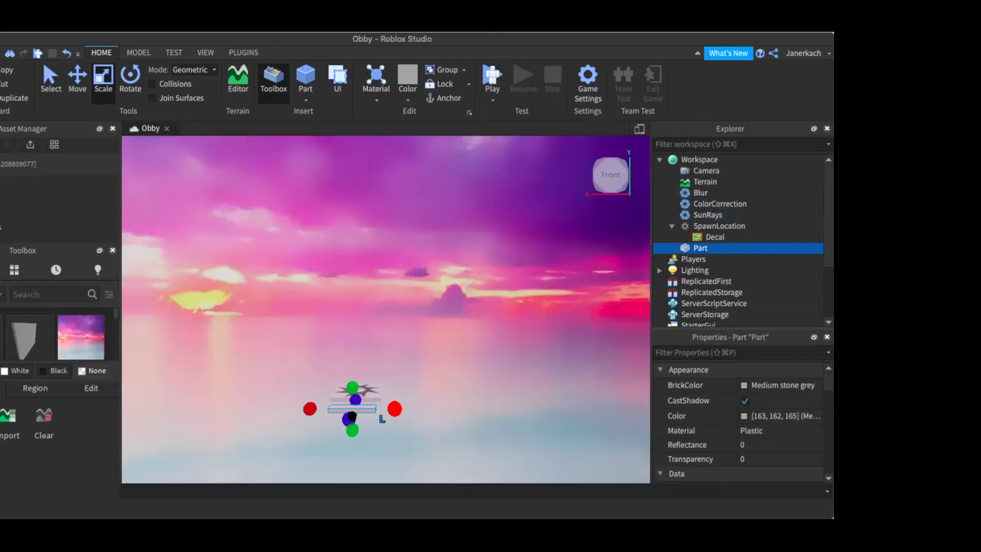
{"action": "left_click_drag", "start_coordinate": [346, 435], "coordinate": [348, 440]}
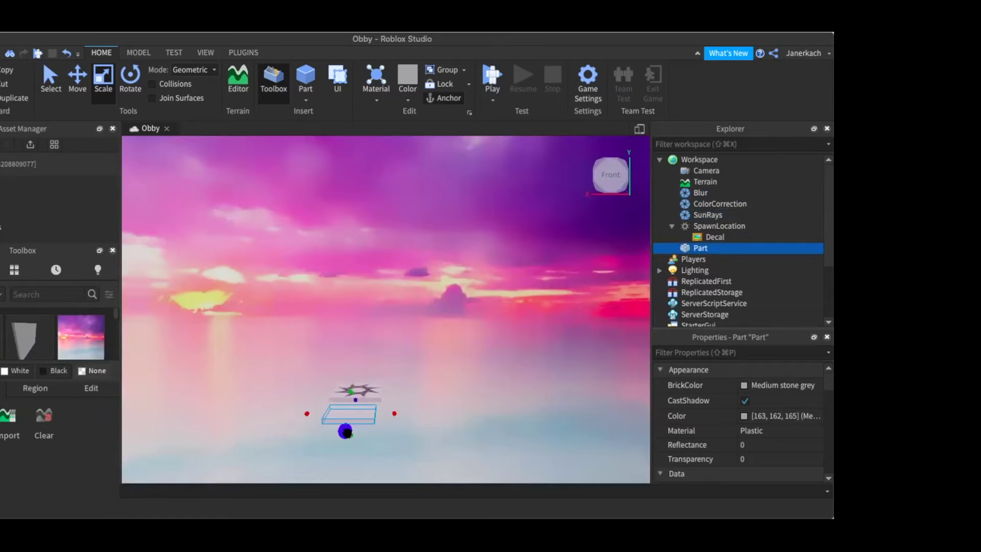
- Scale the part slightly further outward on both sides so it is a little wider than the spawn platform
{"action": "left_click_drag", "start_coordinate": [402, 410], "coordinate": [407, 412]}
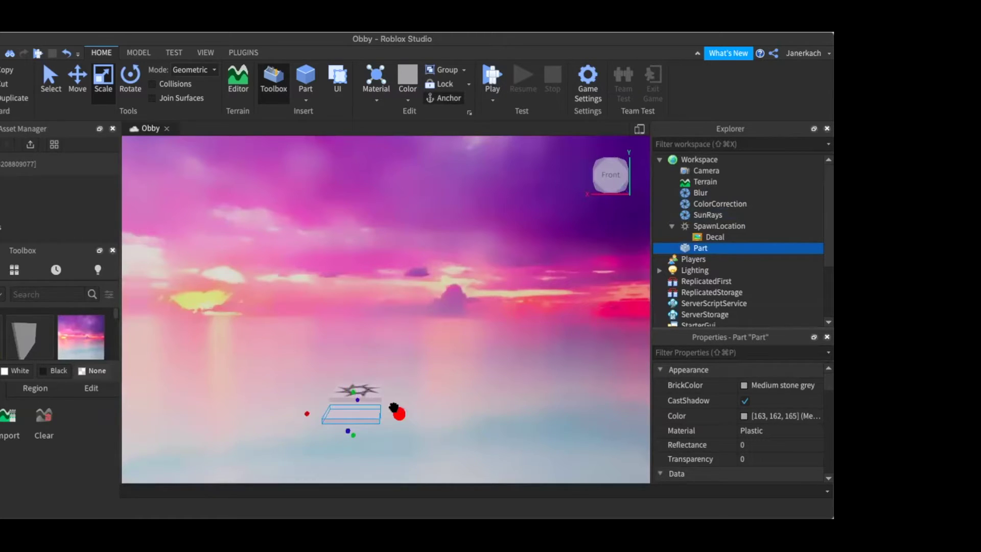
{"action": "left_click_drag", "start_coordinate": [305, 409], "coordinate": [305, 407]}
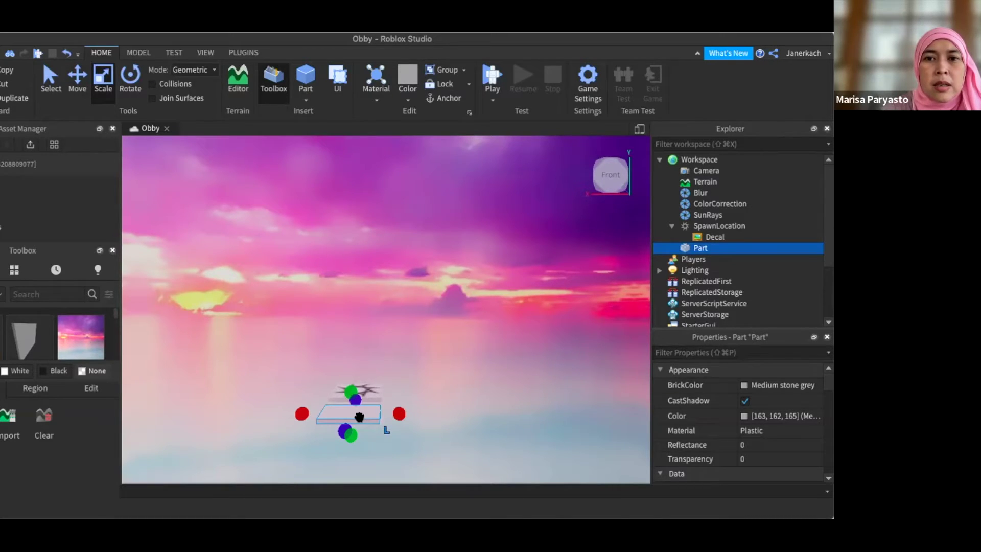
- Duplicate the widened part in front of the spawn platform three times
{"action": "key", "text": "d"}
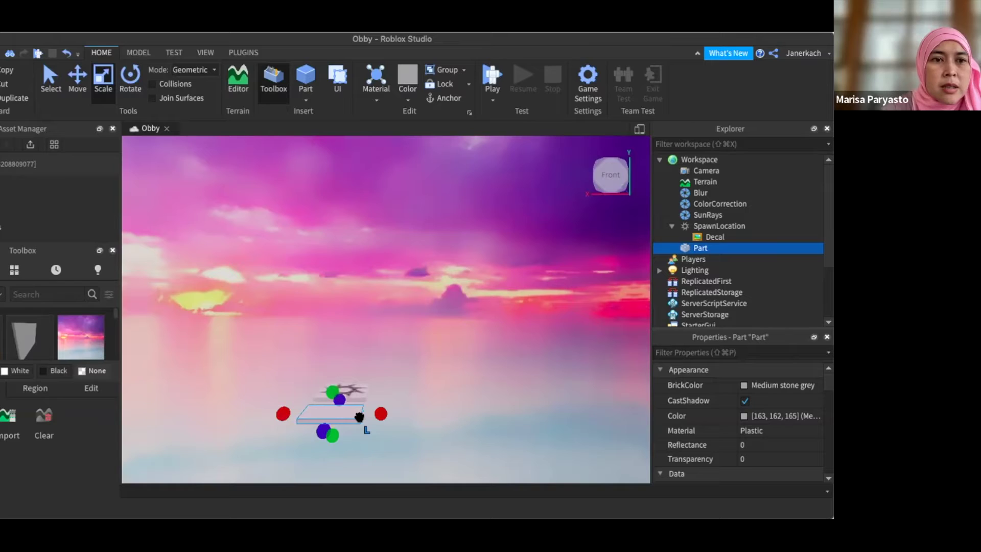
{"action": "key", "text": "d"}
{"action": "key", "text": "super+d"}
{"action": "key", "text": "super+d"}
{"action": "key", "text": "super+d"}
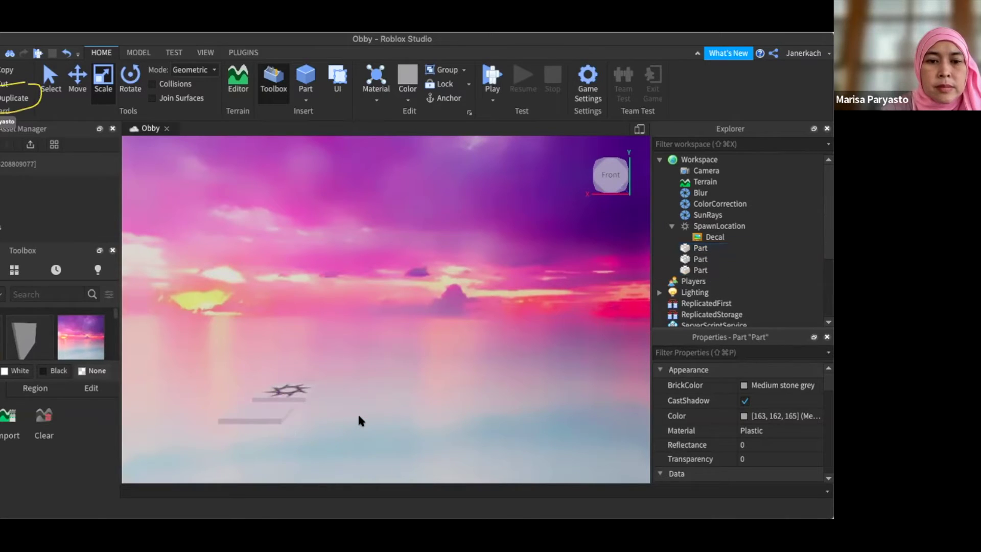
- Select the part in front of the spawn platform in the viewport and duplicate it once more
{"action": "key", "text": "a"}
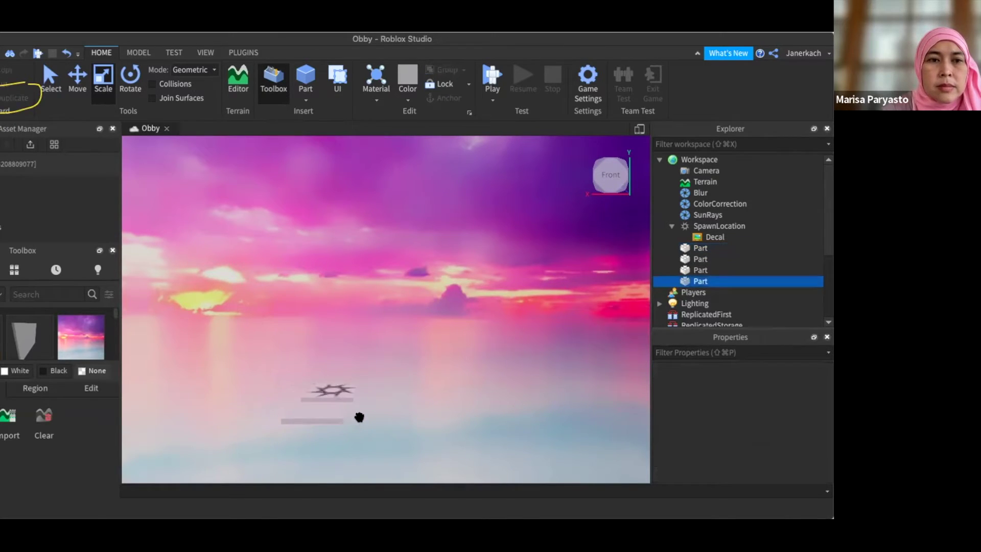
{"action": "key", "text": "a"}
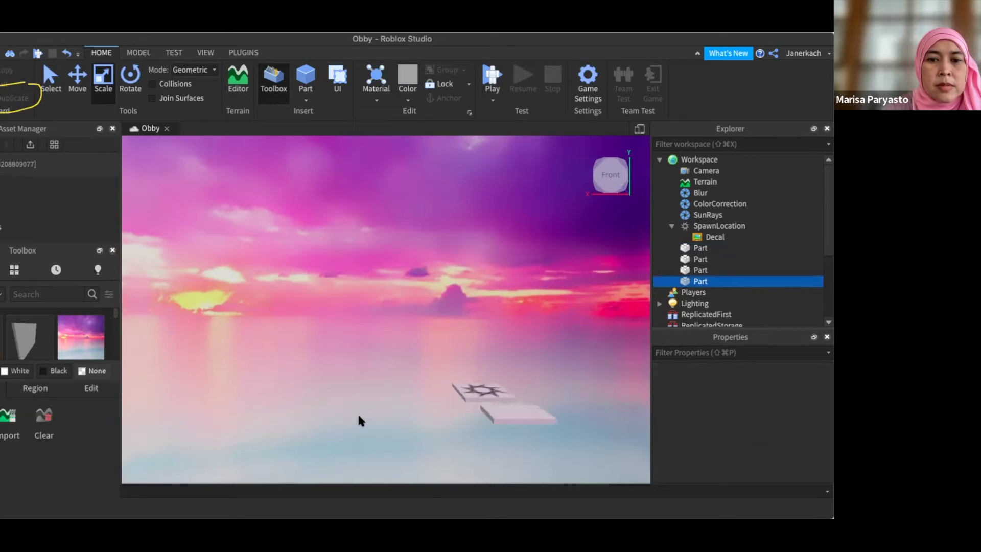
{"action": "key", "text": "d"}
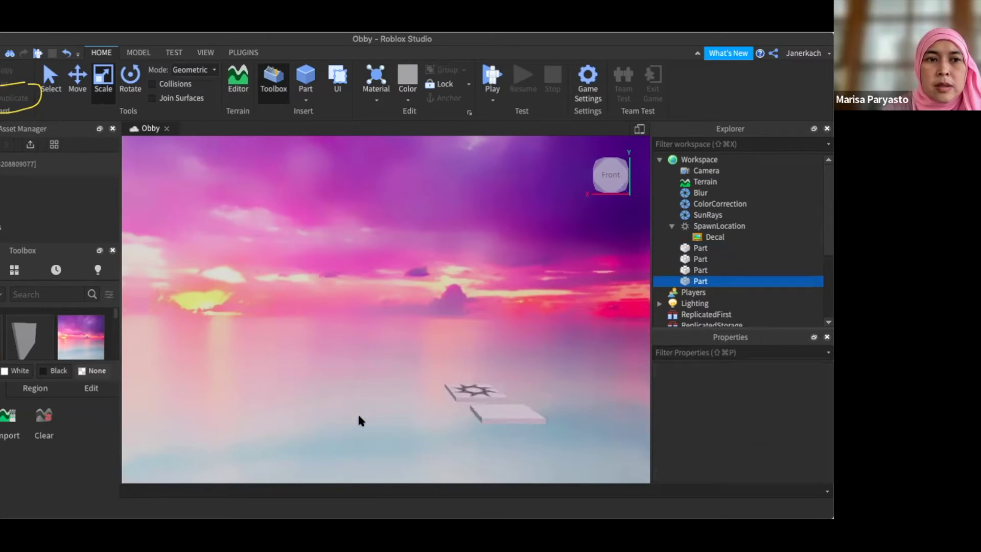
{"action": "key", "text": "d"}
{"action": "key", "text": "a"}
{"action": "key", "text": "a"}
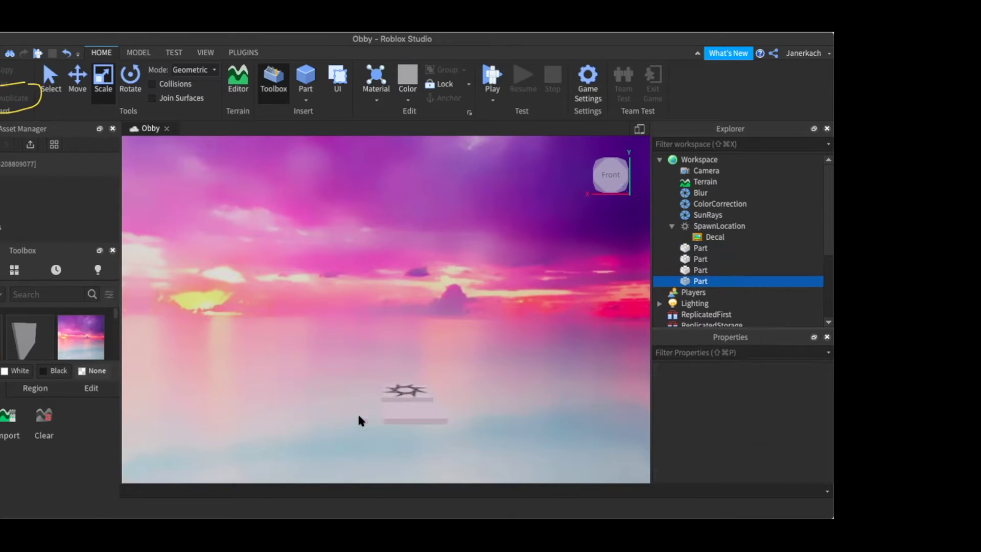
{"action": "key", "text": "d"}
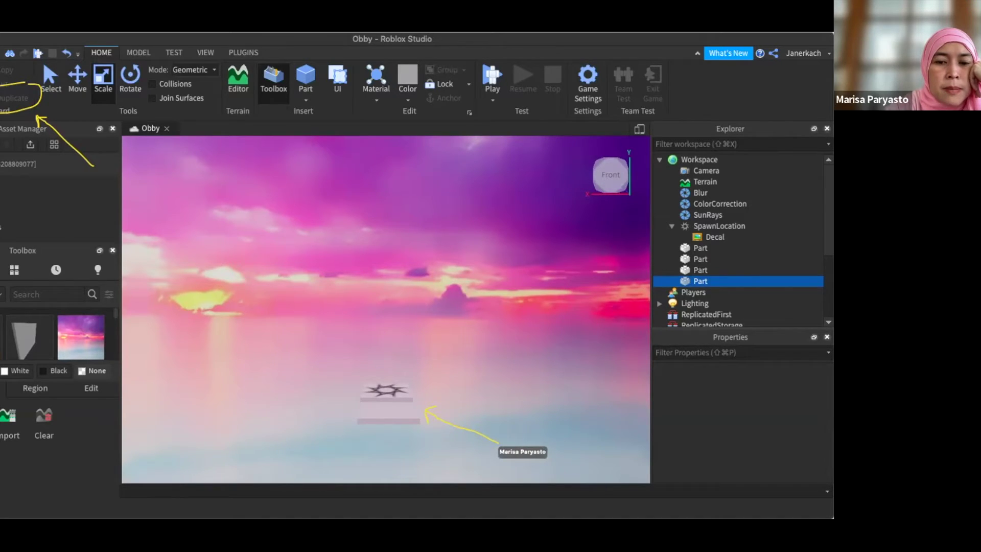
{"action": "left_click", "coordinate": [400, 412]}
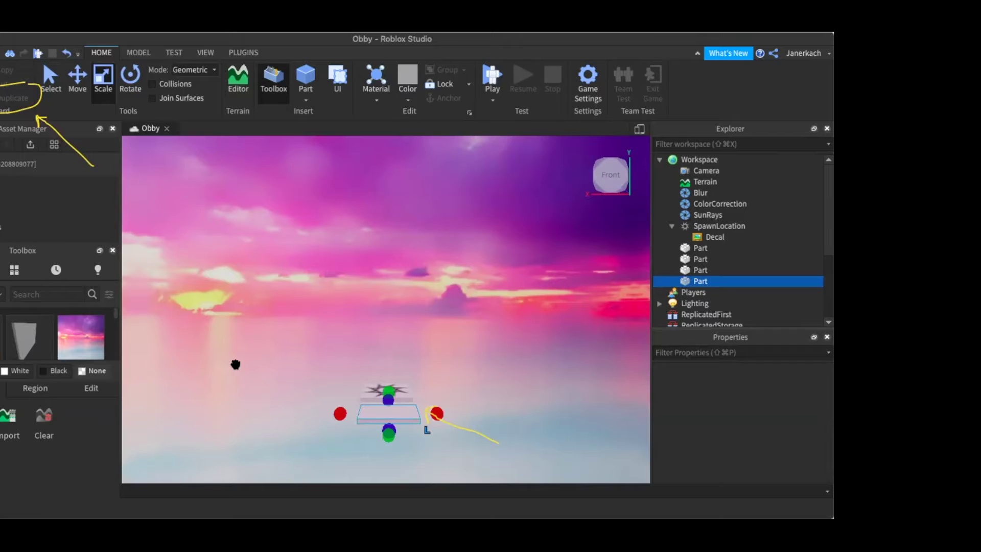
{"action": "left_click", "coordinate": [12, 100]}
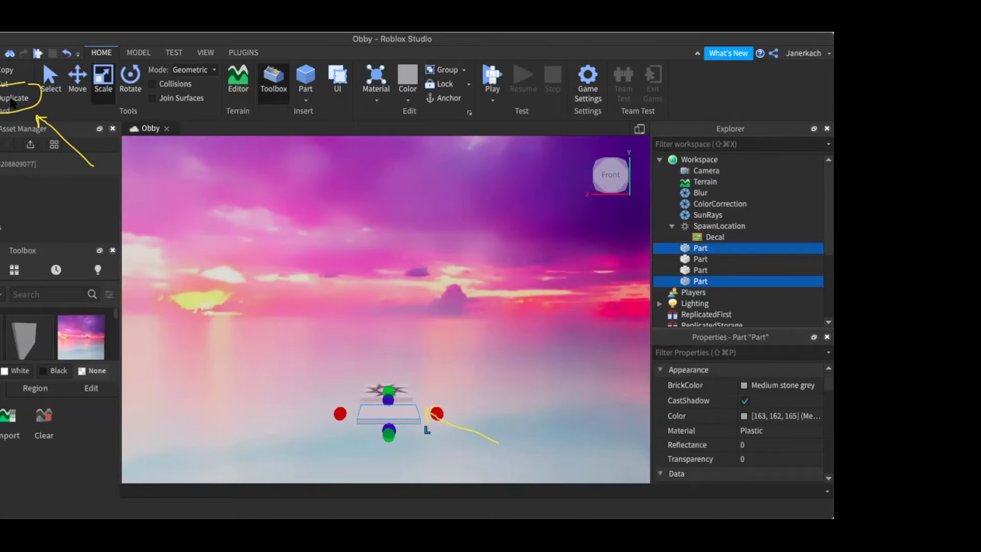
{"action": "left_click", "coordinate": [12, 100]}
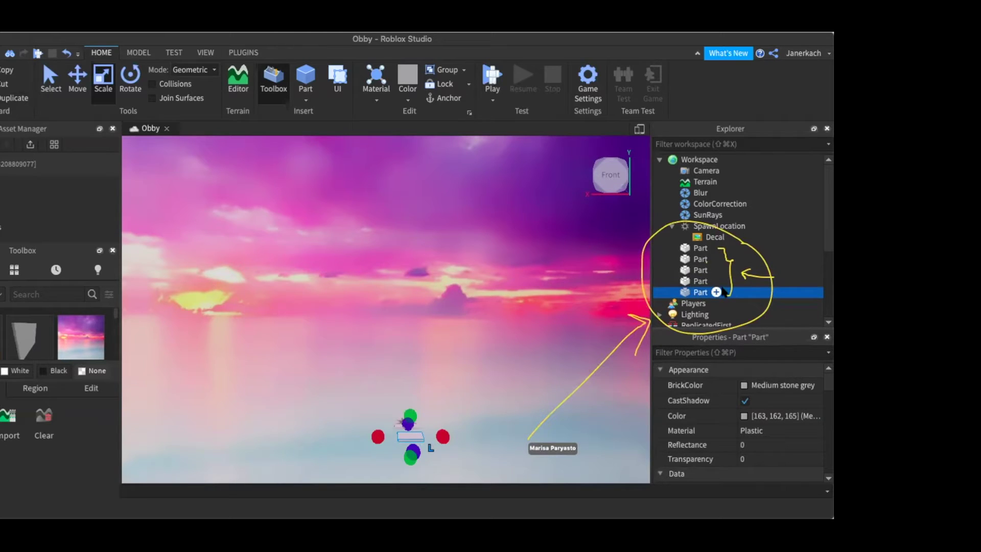
- Select the four duplicated parts in the Explorer and delete them, keeping only the first part
{"action": "left_click_drag", "start_coordinate": [735, 256], "coordinate": [743, 299]}
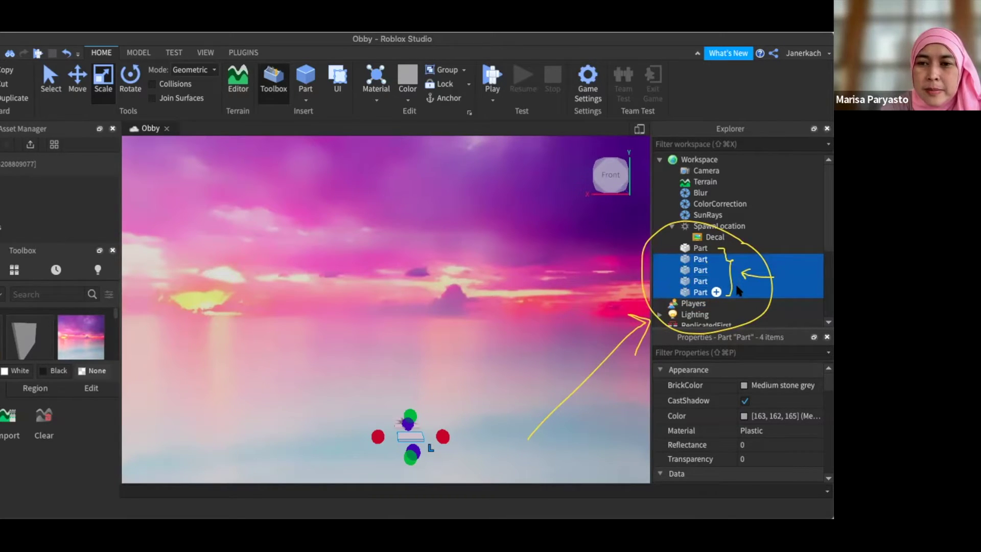
{"action": "key", "text": "Delete"}
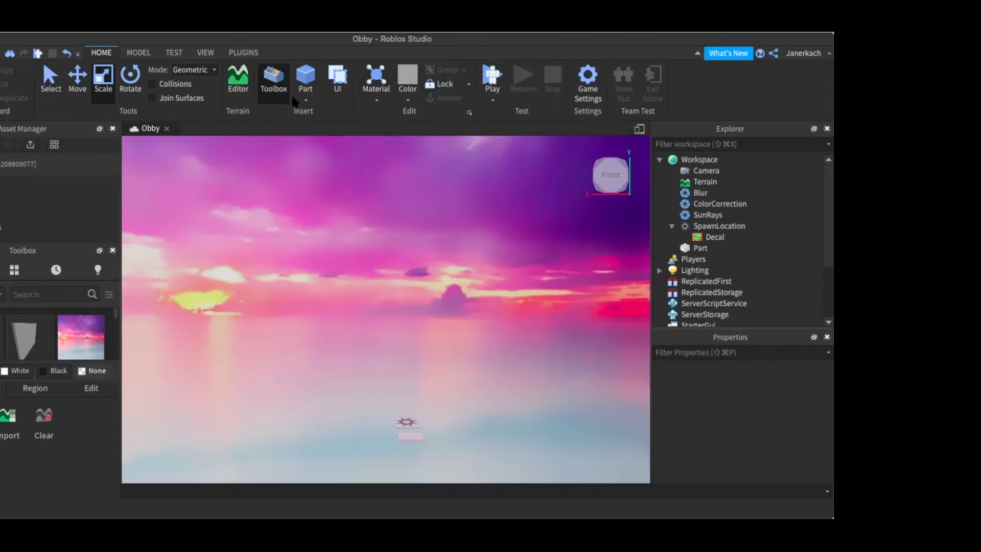
- Hide the Toolbox and select a folder in the Asset Manager
{"action": "left_click", "coordinate": [272, 78]}
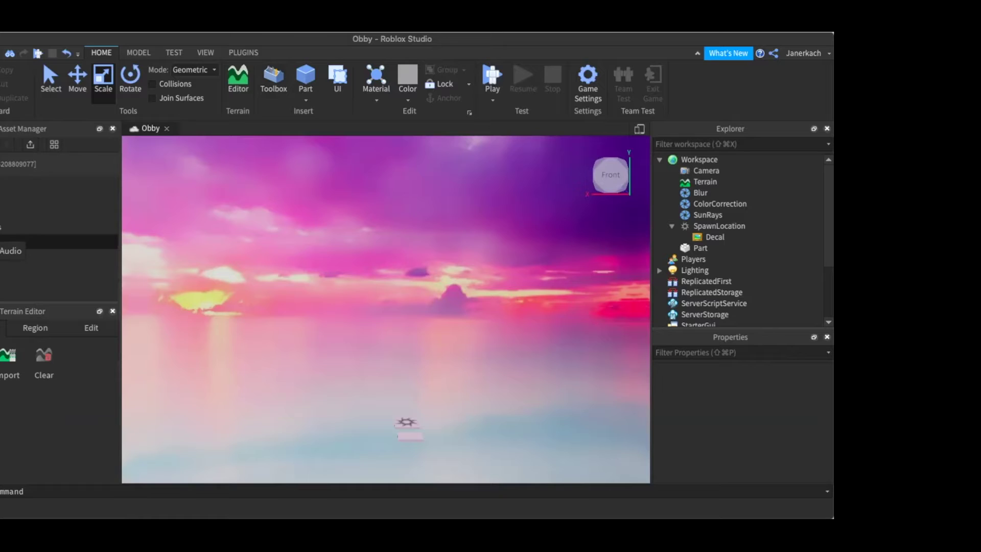
{"action": "left_click", "coordinate": [11, 211]}
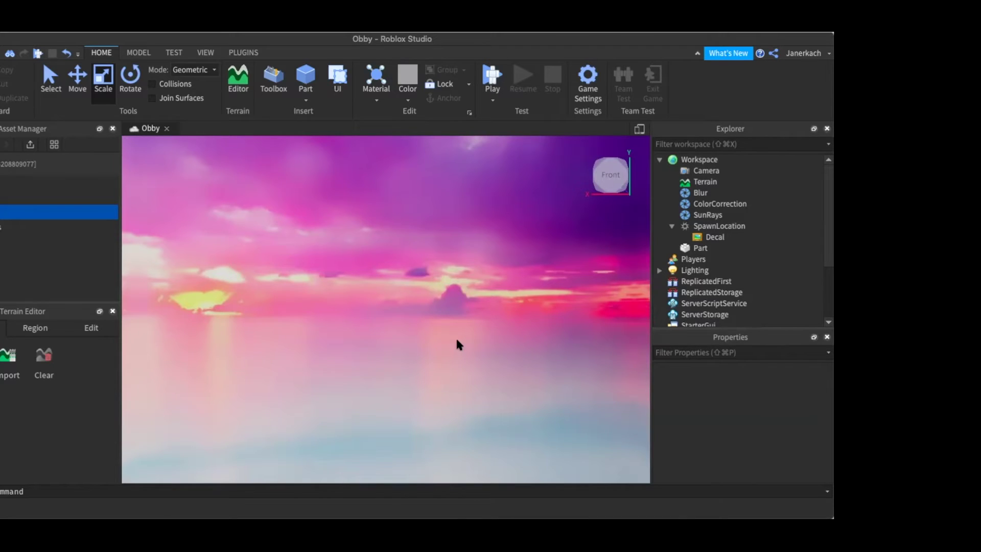
- Make one duplicate of the part in front of the spawn platform and delete that copy
{"action": "key", "text": "s"}
{"action": "key", "text": "s"}
{"action": "key", "text": "a"}
{"action": "key", "text": "w"}
{"action": "key", "text": "w"}
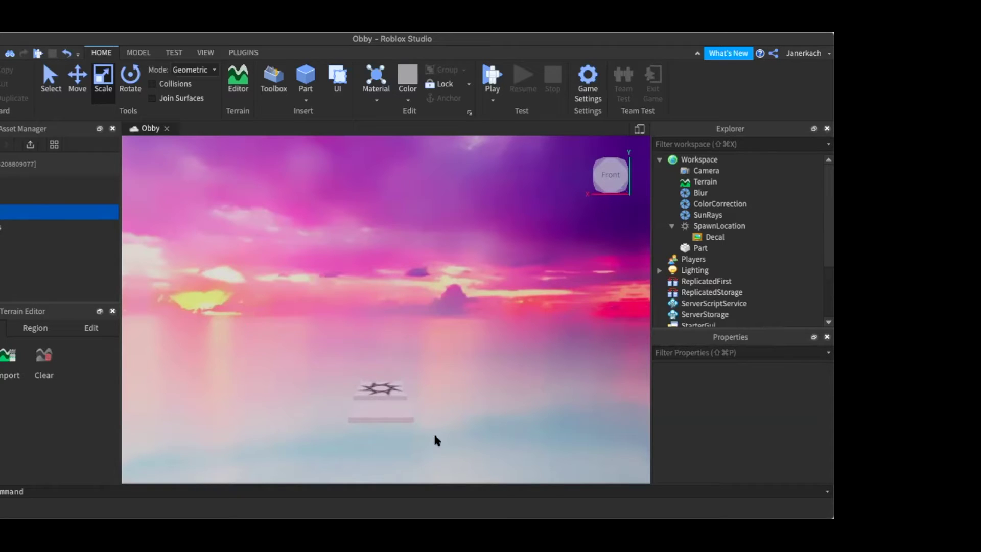
{"action": "left_click", "coordinate": [368, 412]}
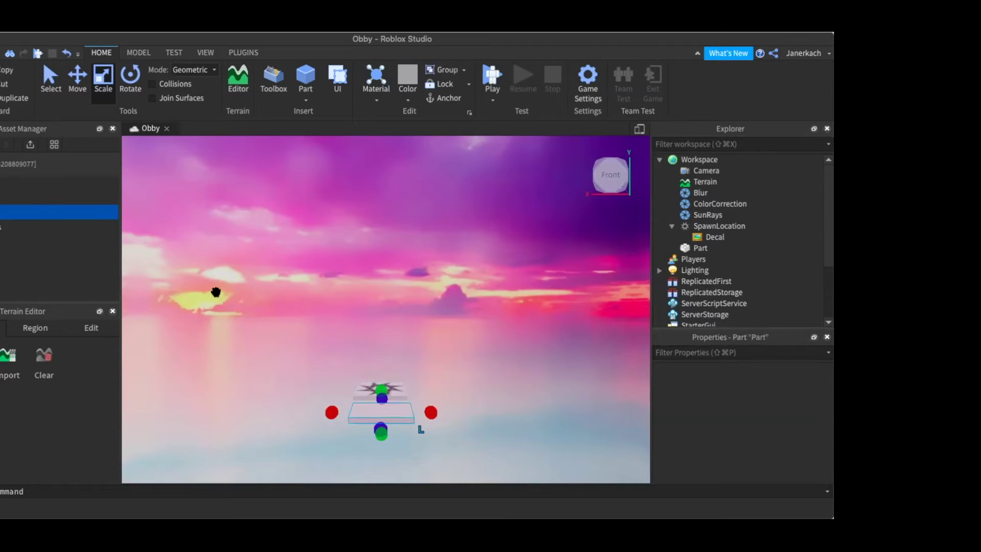
{"action": "left_click", "coordinate": [13, 100]}
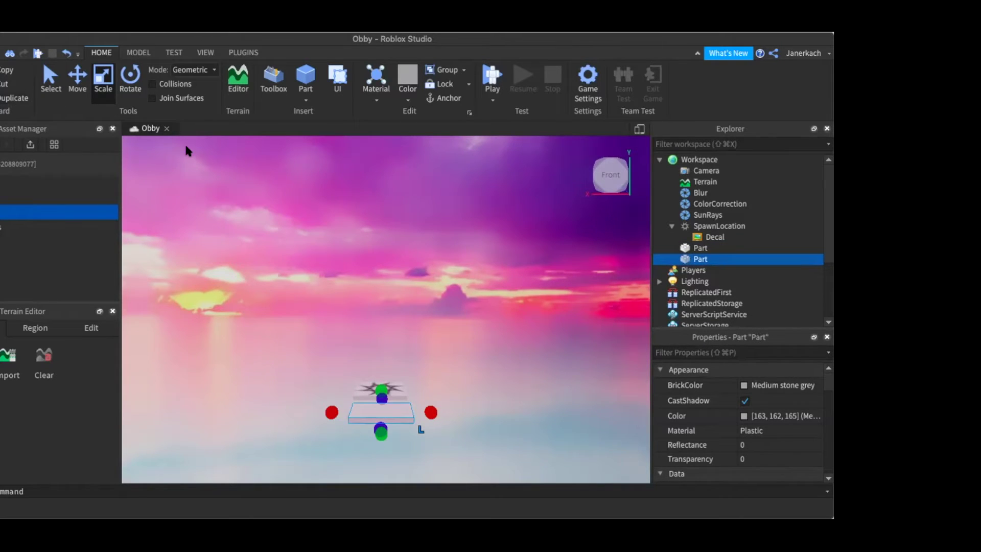
{"action": "mouse_move", "coordinate": [709, 261]}
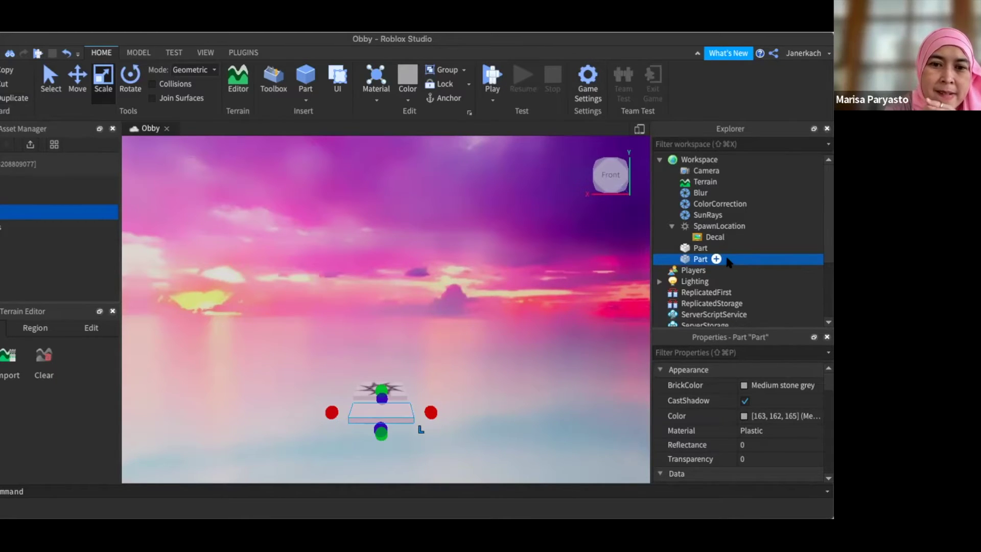
{"action": "key", "text": "Delete"}
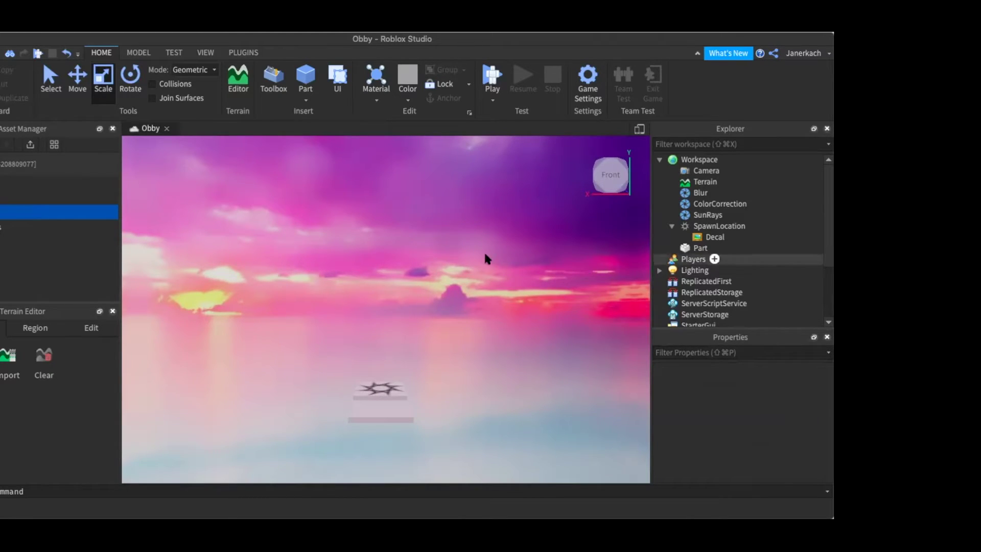
- Select the remaining part in the Explorer and open the list of objects that can be inserted into it
{"action": "left_click", "coordinate": [691, 248]}
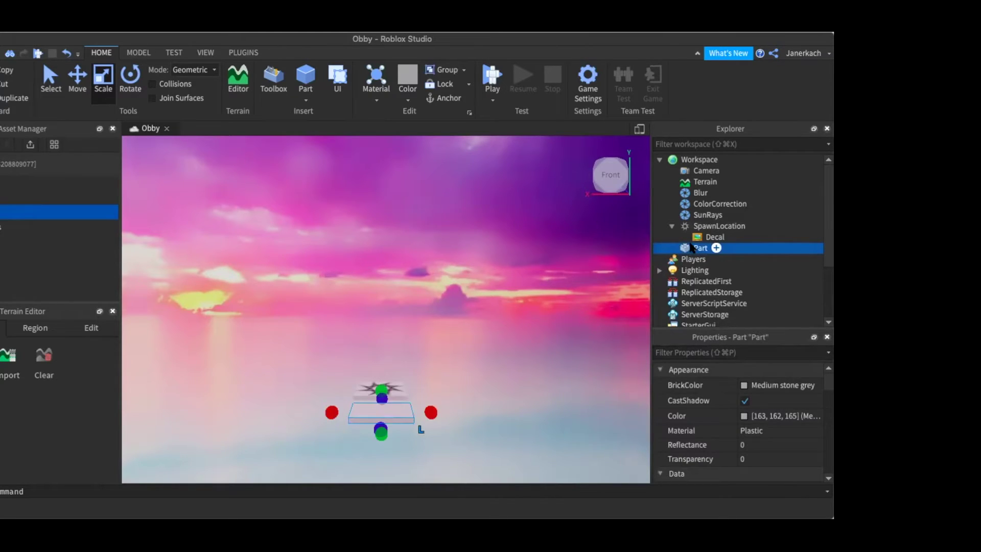
{"action": "double_click", "coordinate": [691, 248]}
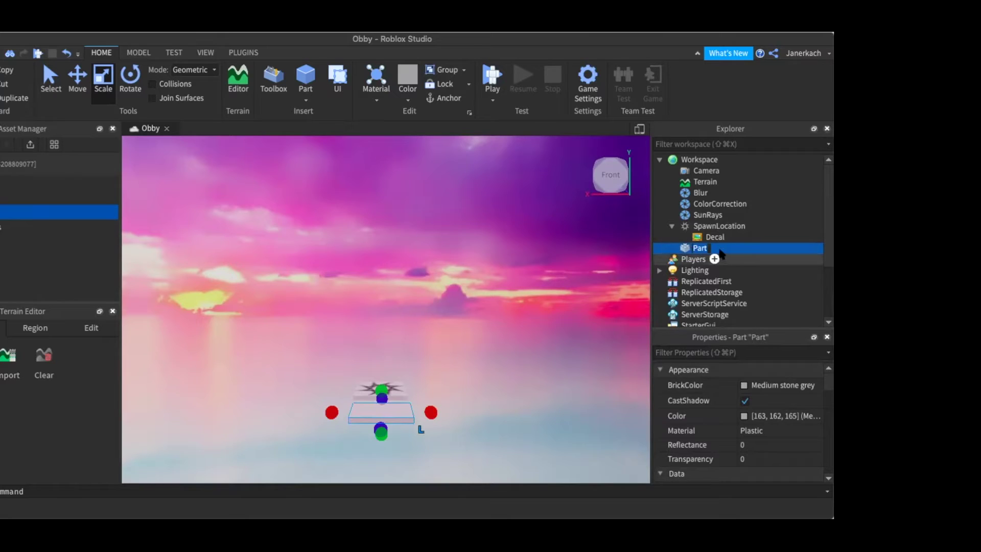
{"action": "left_click", "coordinate": [538, 292]}
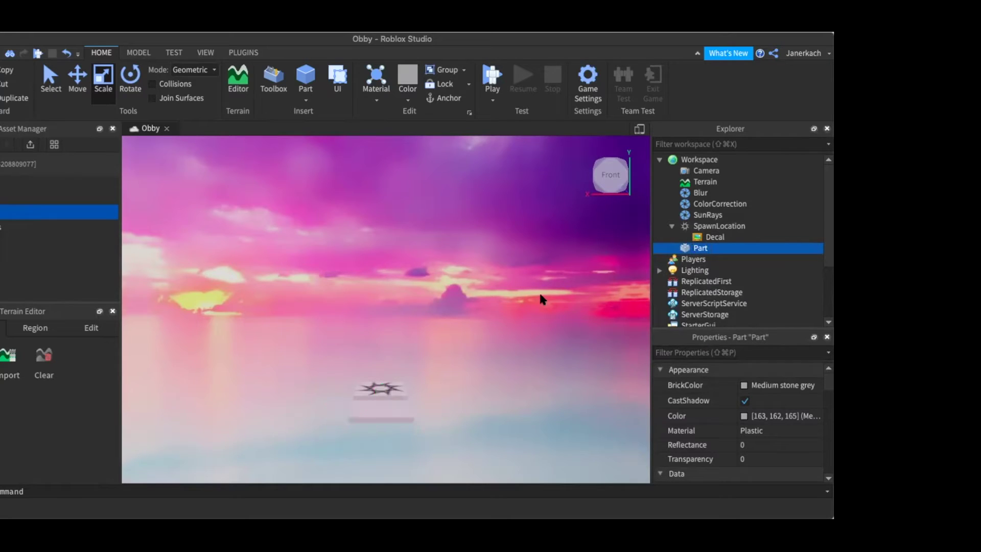
{"action": "left_click", "coordinate": [716, 248]}
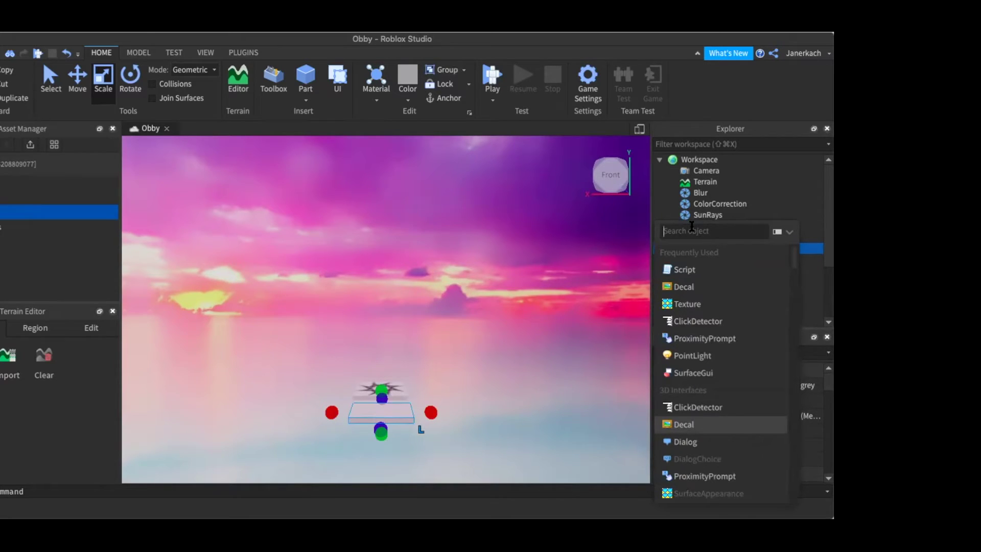
{"action": "type", "text": "bo"}
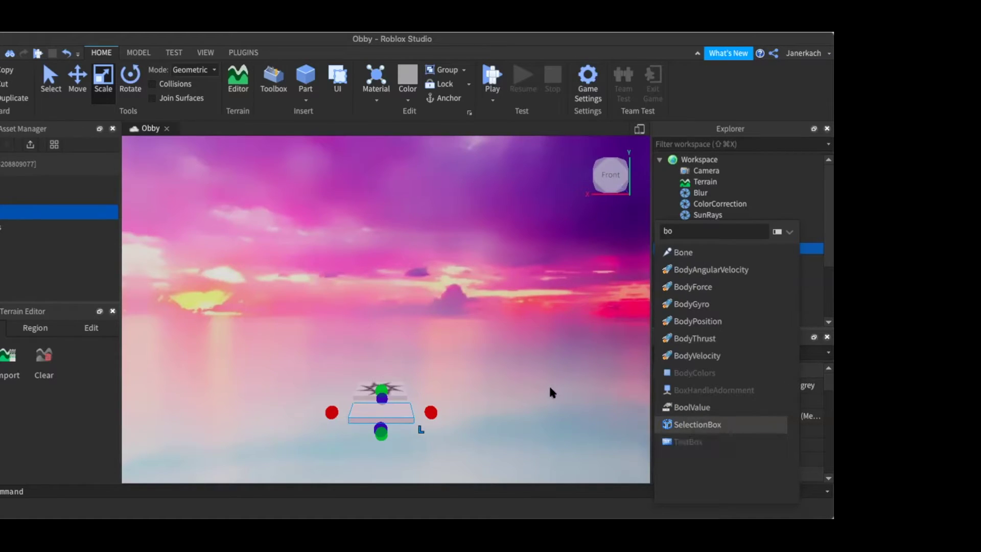
{"action": "left_click", "coordinate": [491, 356]}
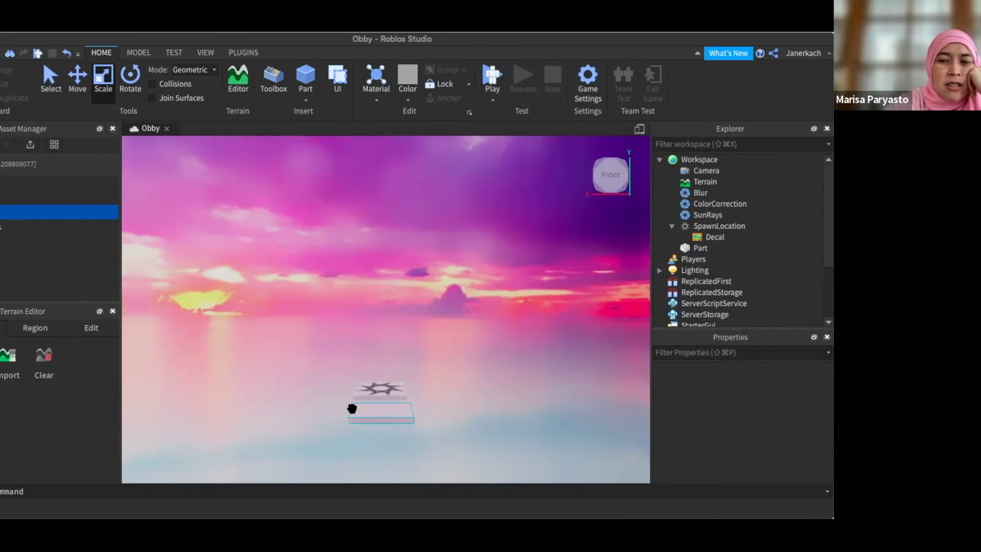
{"action": "left_click", "coordinate": [383, 415]}
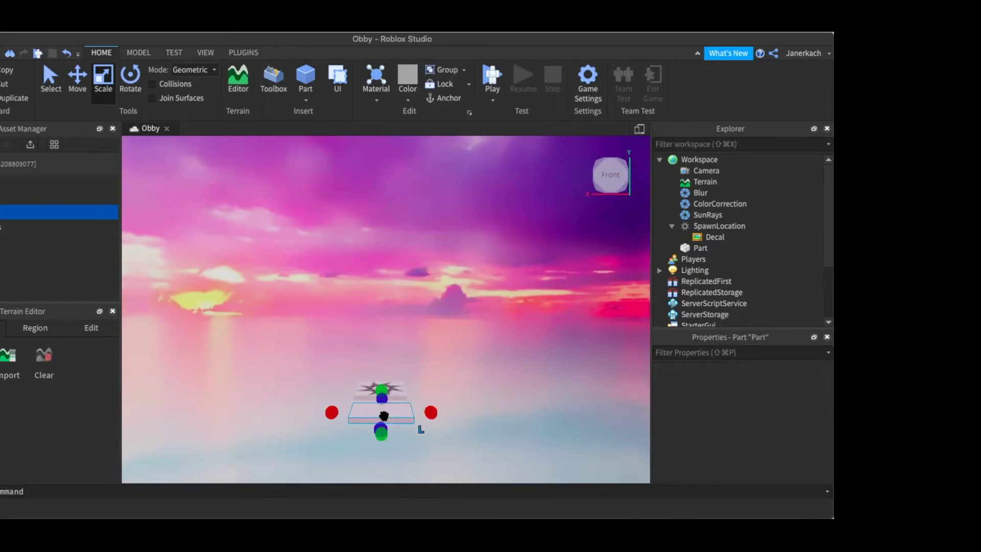
{"action": "left_click", "coordinate": [14, 98]}
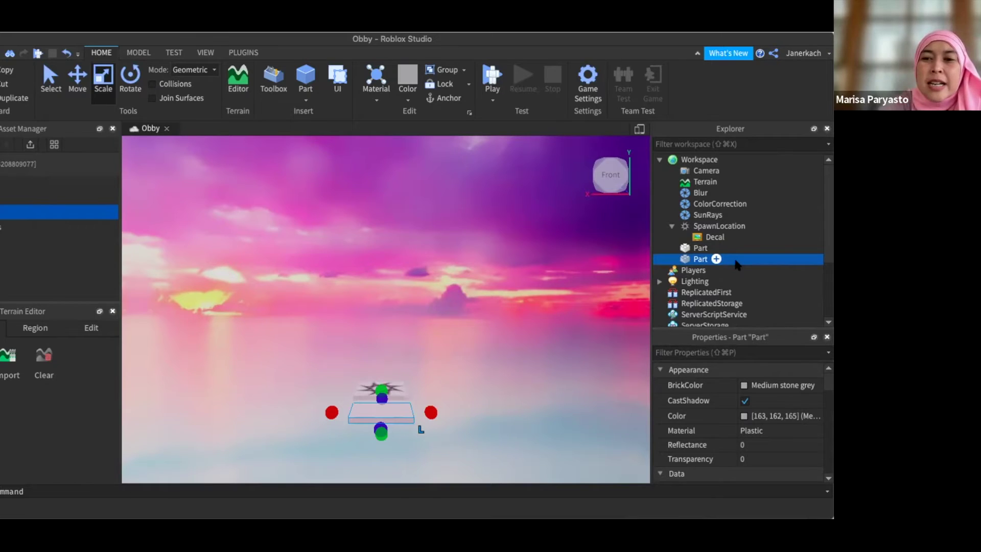
{"action": "key", "text": "Delete"}
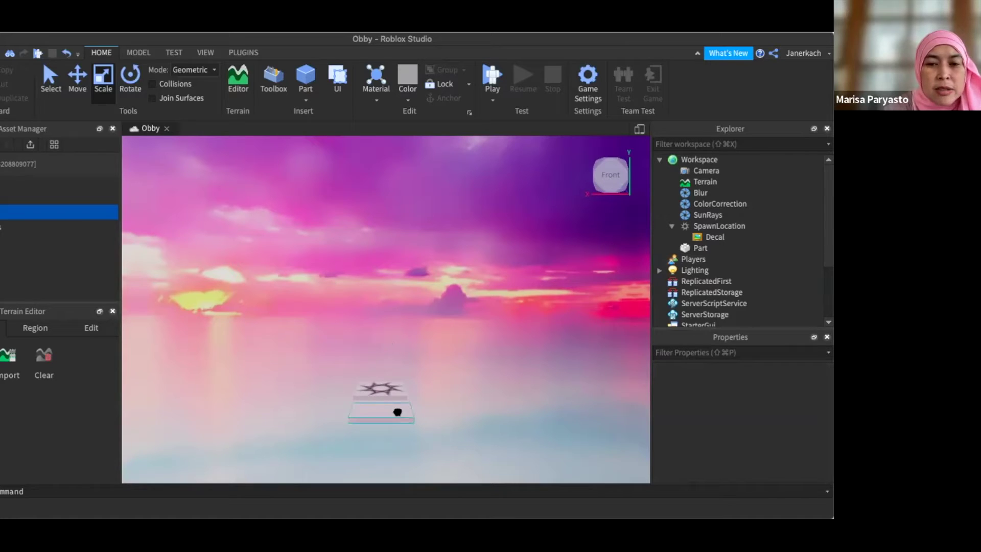
- Duplicate the flat platform part in front of the spawn location and move the copy sideways, clear of the original
{"action": "left_click", "coordinate": [396, 411]}
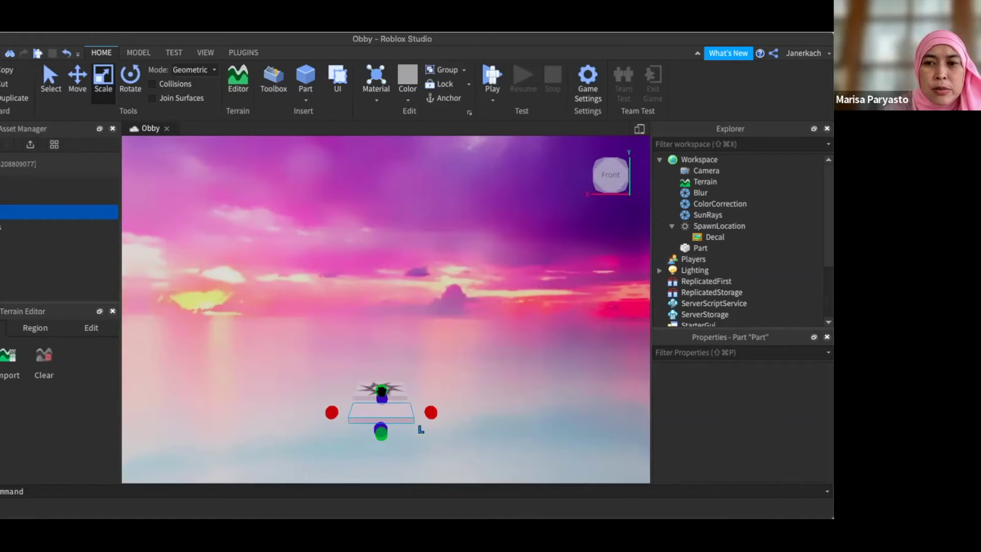
{"action": "left_click", "coordinate": [14, 99]}
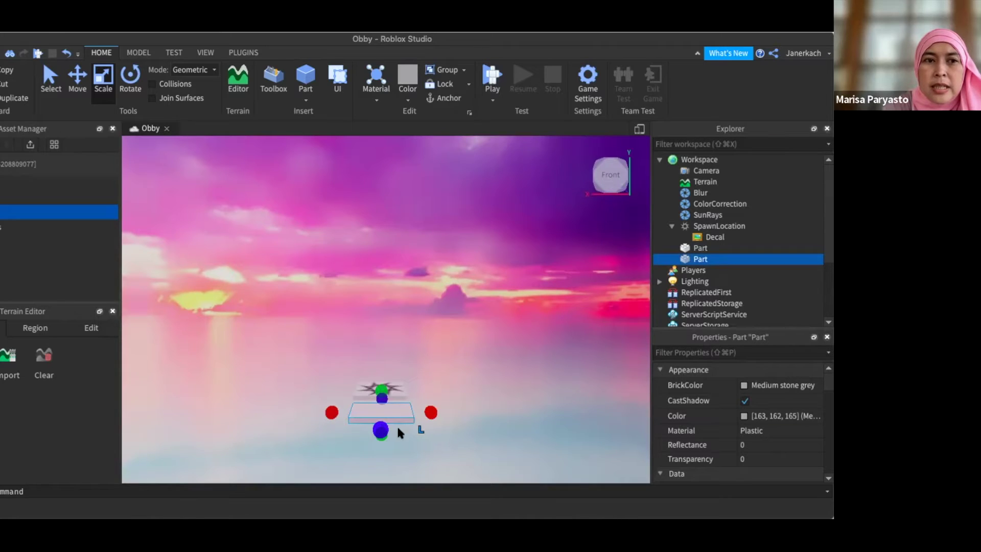
{"action": "left_click_drag", "start_coordinate": [380, 438], "coordinate": [376, 483]}
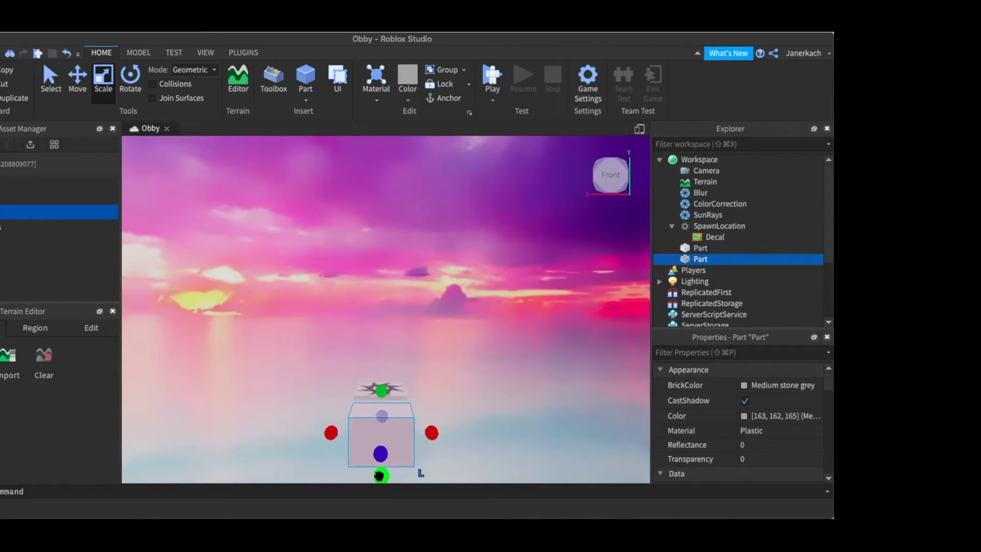
{"action": "left_click_drag", "start_coordinate": [379, 476], "coordinate": [381, 424]}
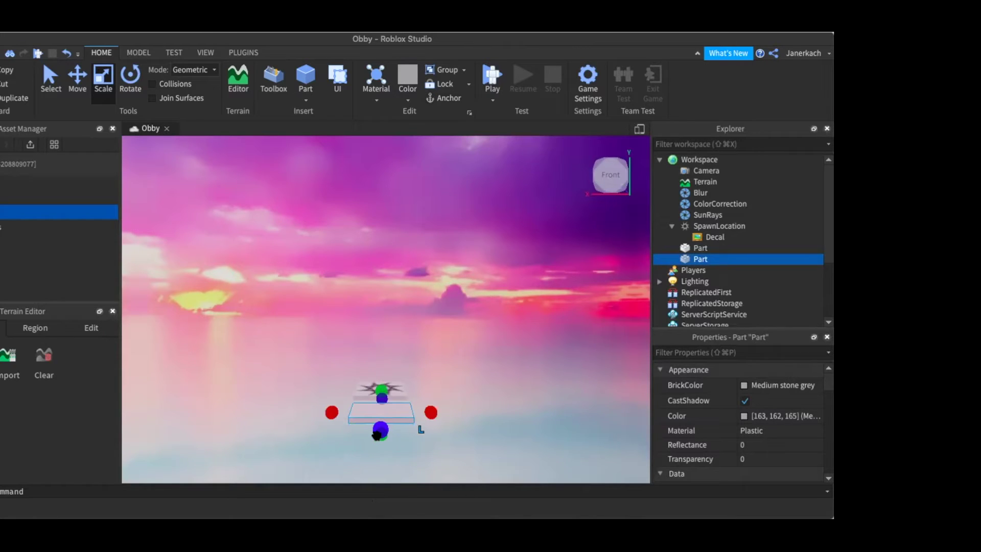
{"action": "left_click", "coordinate": [75, 82]}
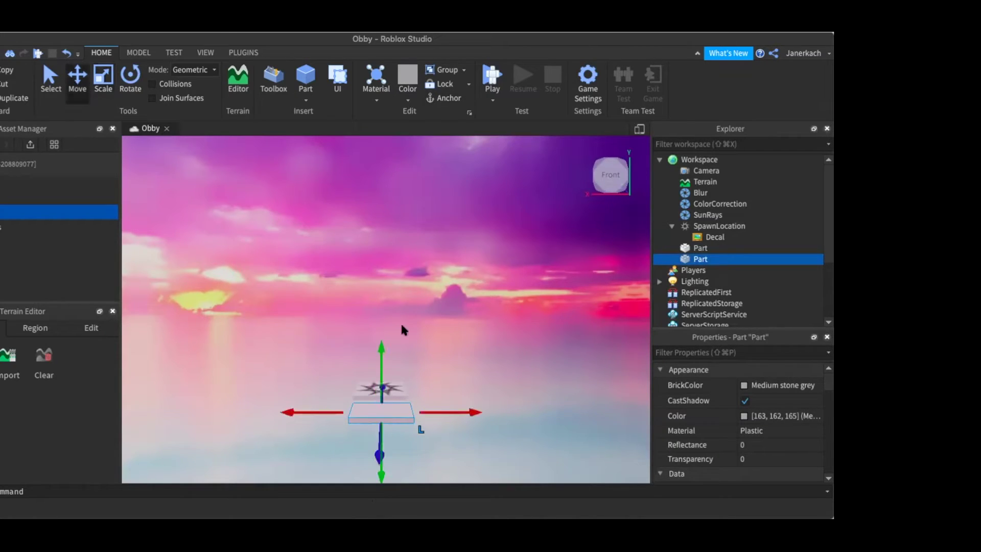
{"action": "left_click_drag", "start_coordinate": [380, 472], "coordinate": [375, 492]}
{"action": "left_click_drag", "start_coordinate": [431, 422], "coordinate": [559, 420]}
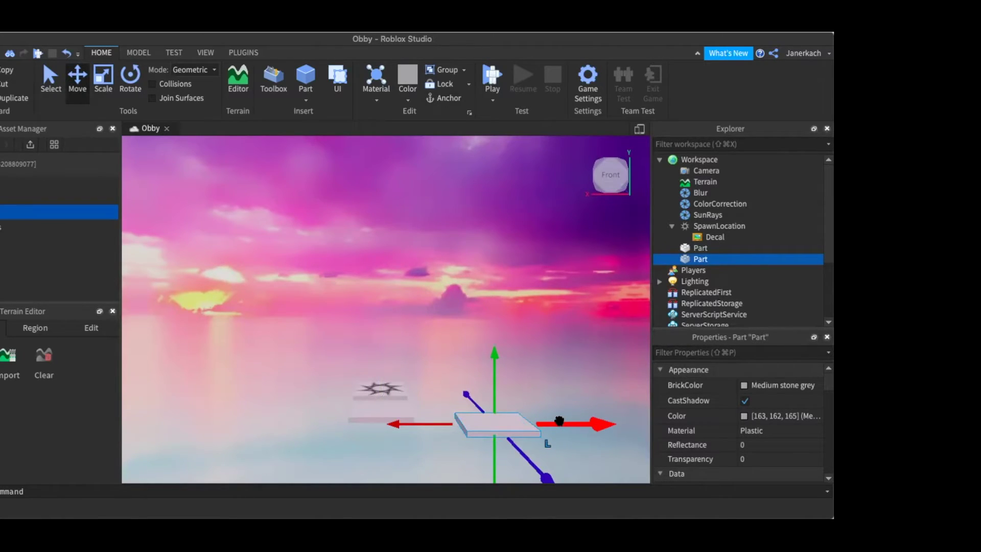
- From the Left view, position the duplicated platform in line with the original platform and the spawn location, leaving a small gap
{"action": "key", "text": "d"}
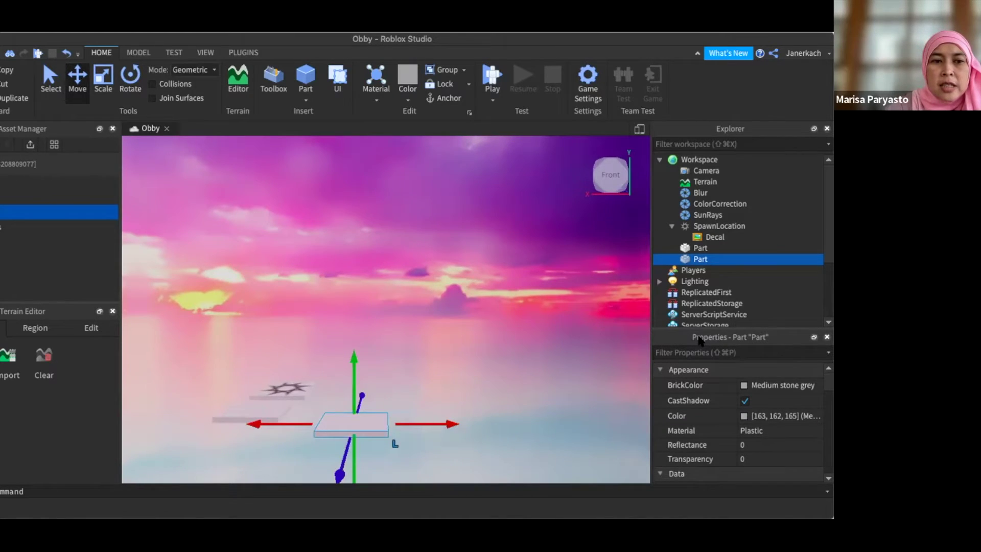
{"action": "key", "text": "w"}
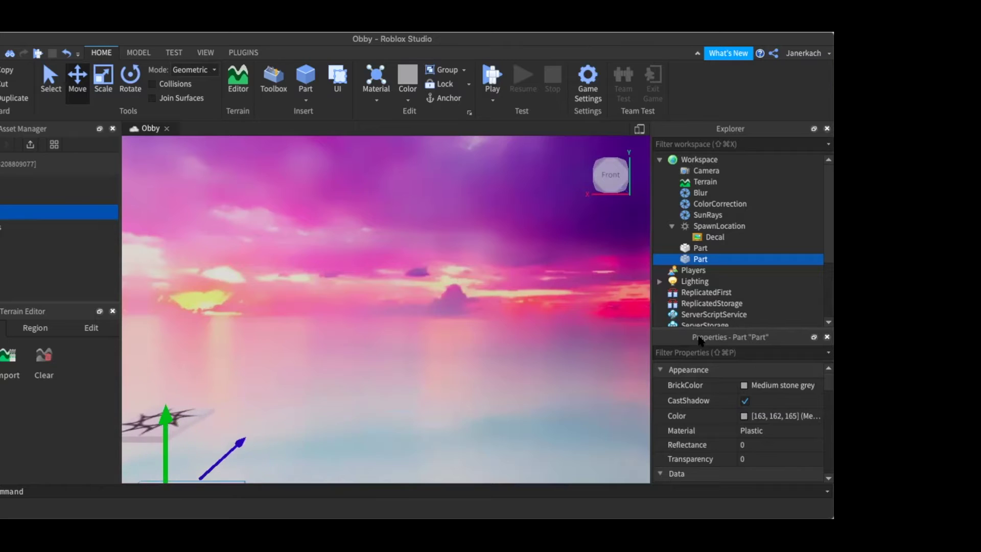
{"action": "key", "text": "s"}
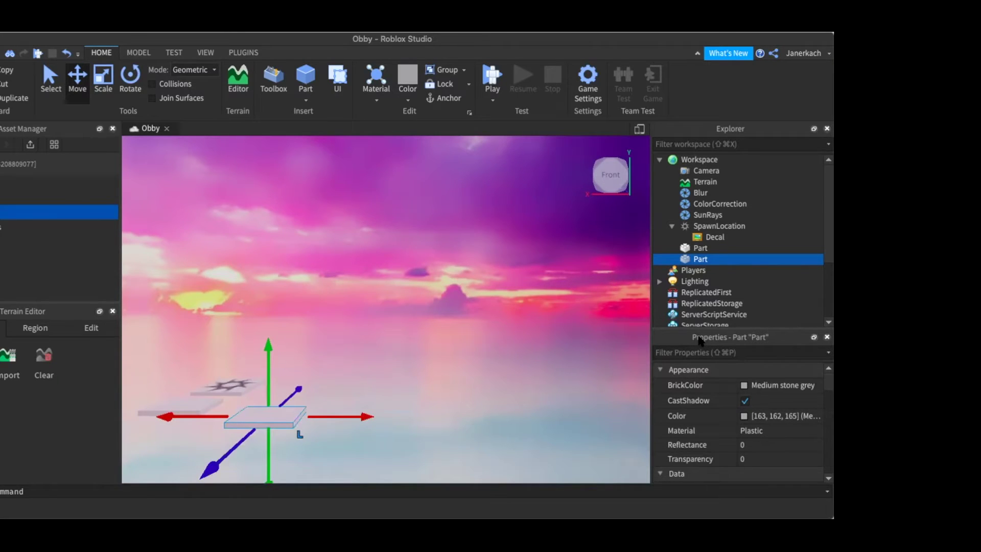
{"action": "left_click", "coordinate": [631, 176]}
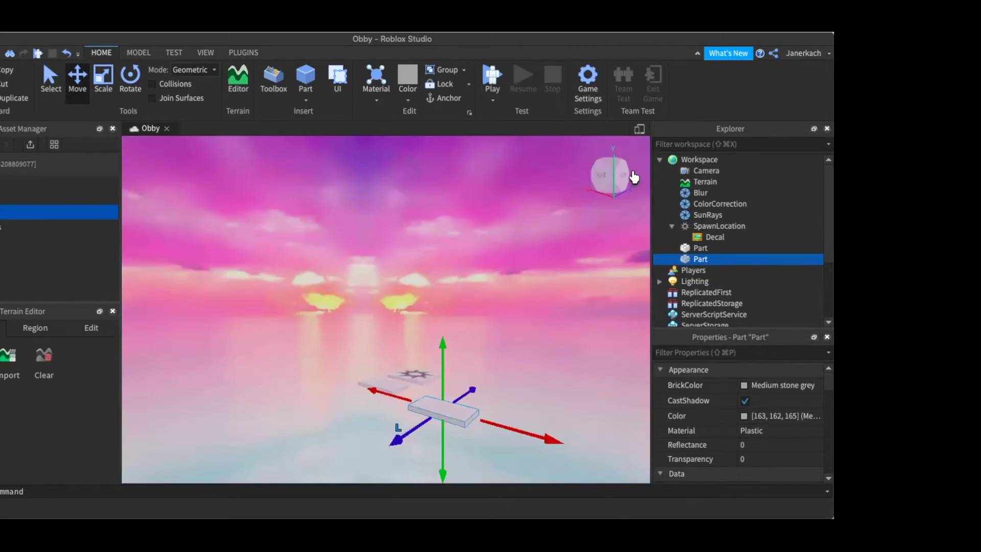
{"action": "key", "text": "d"}
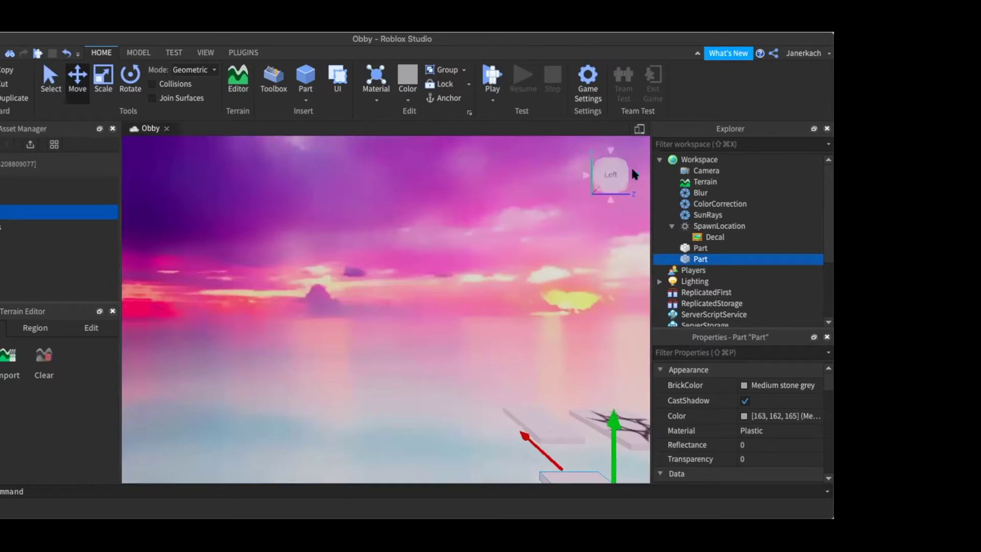
{"action": "key", "text": "s"}
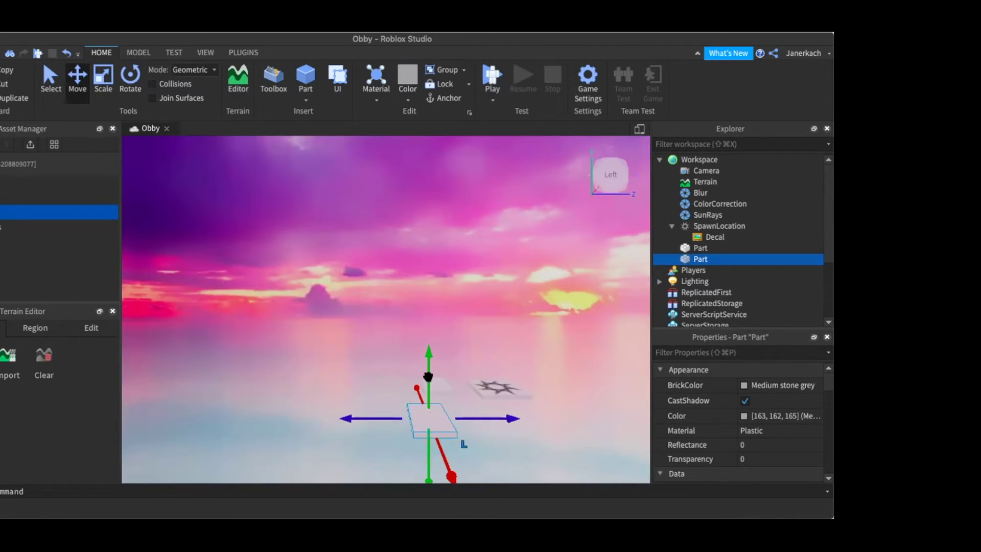
{"action": "left_click_drag", "start_coordinate": [373, 413], "coordinate": [355, 420]}
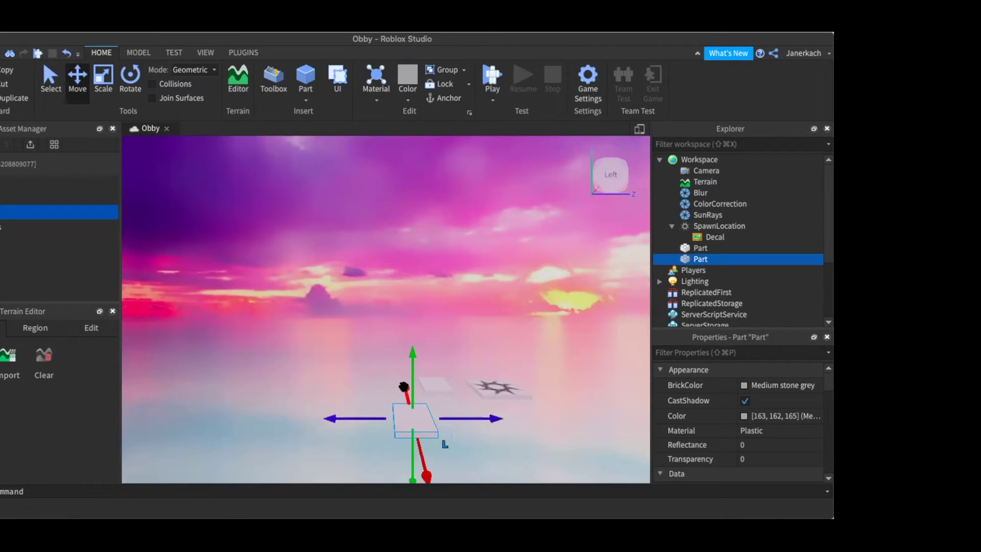
{"action": "mouse_move", "coordinate": [404, 388]}
{"action": "left_mouse_down"}
{"action": "mouse_move", "coordinate": [394, 365]}
{"action": "mouse_move", "coordinate": [408, 401]}
{"action": "left_mouse_up"}
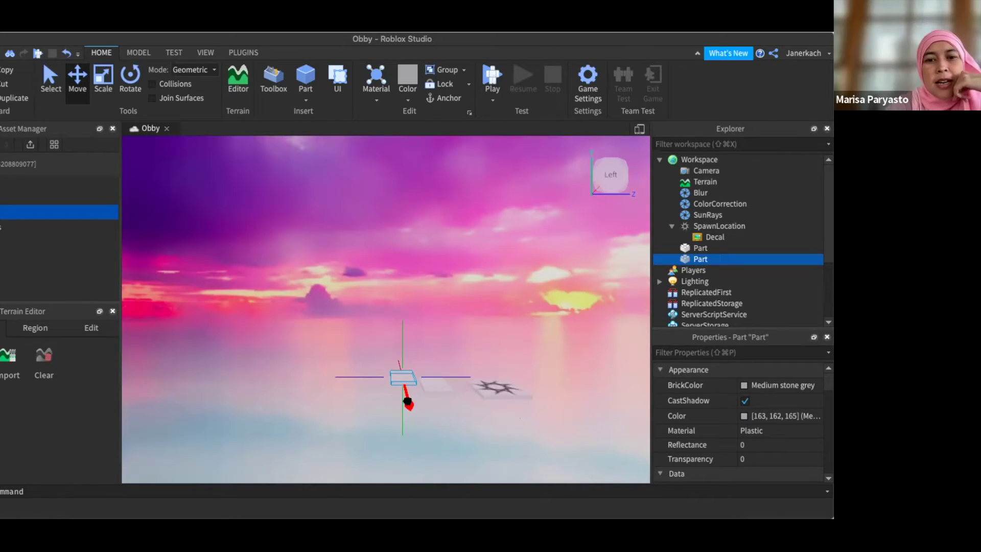
{"action": "left_click_drag", "start_coordinate": [407, 402], "coordinate": [411, 415]}
{"action": "left_click_drag", "start_coordinate": [349, 389], "coordinate": [333, 381]}
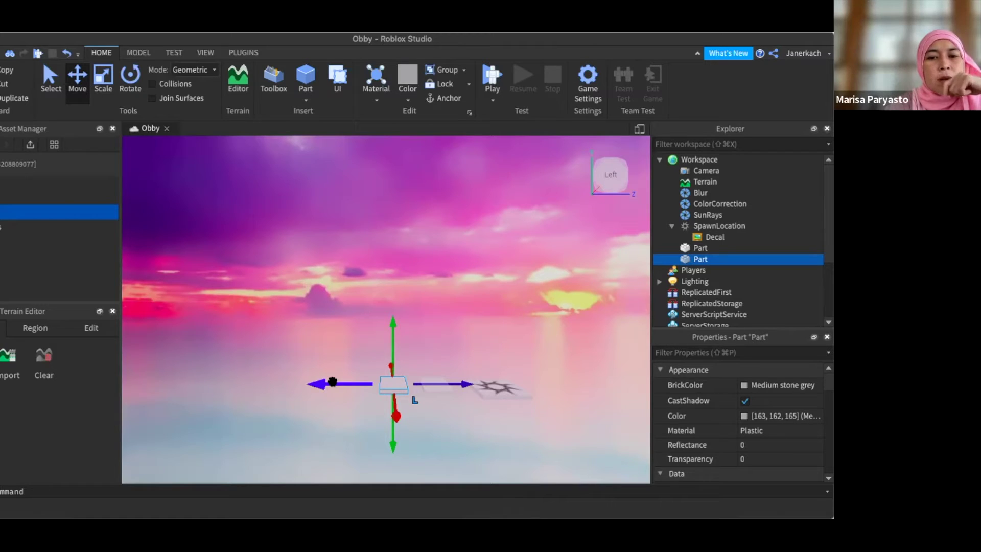
{"action": "left_click_drag", "start_coordinate": [321, 386], "coordinate": [316, 384]}
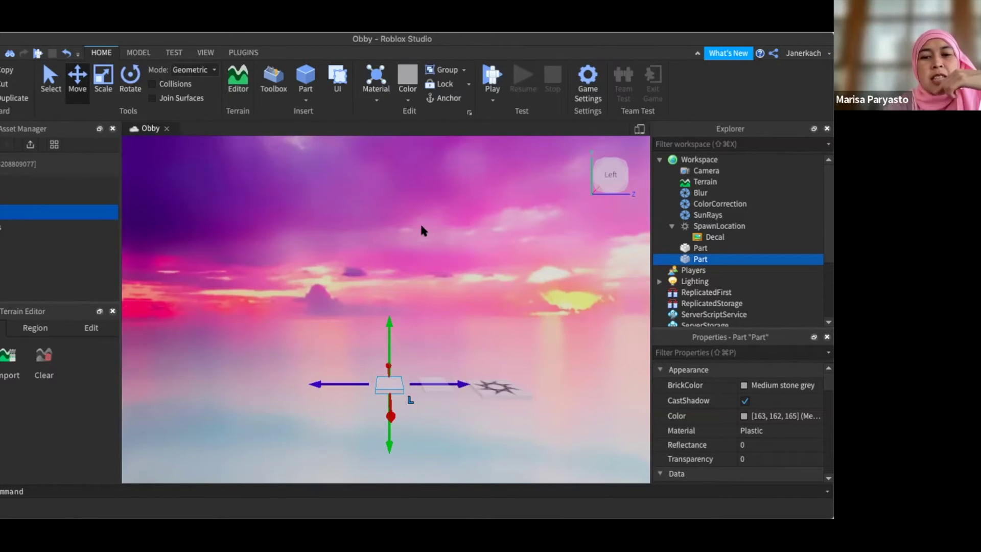
- Insert a new block part and a sphere part into the workspace, leaving nothing selected
{"action": "mouse_move", "coordinate": [714, 262]}
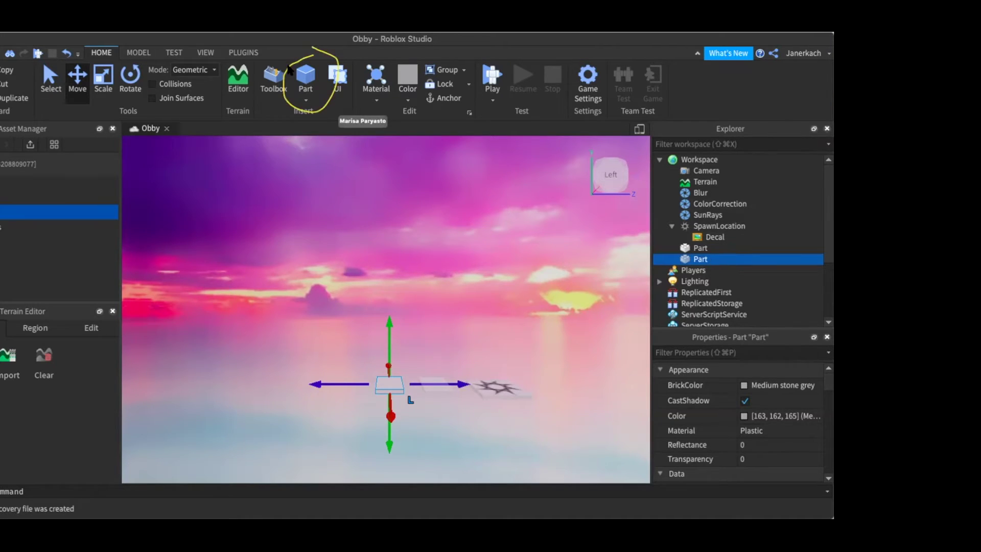
{"action": "left_click", "coordinate": [306, 77]}
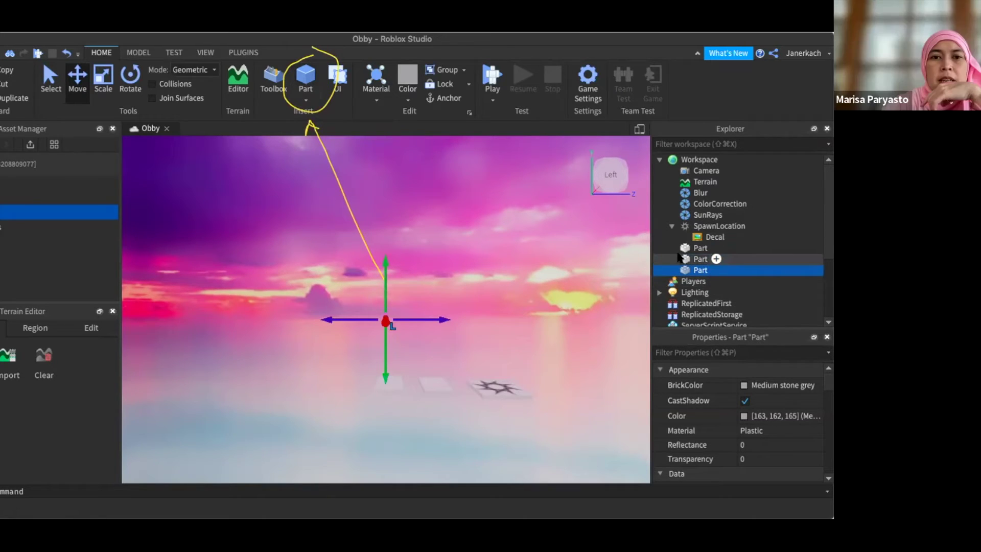
{"action": "left_click", "coordinate": [305, 99]}
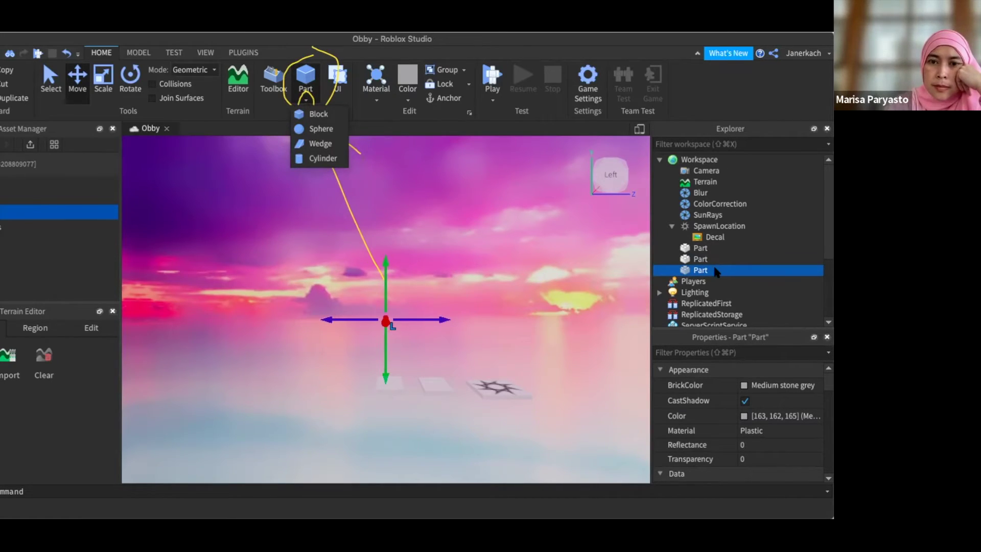
{"action": "left_click", "coordinate": [301, 130]}
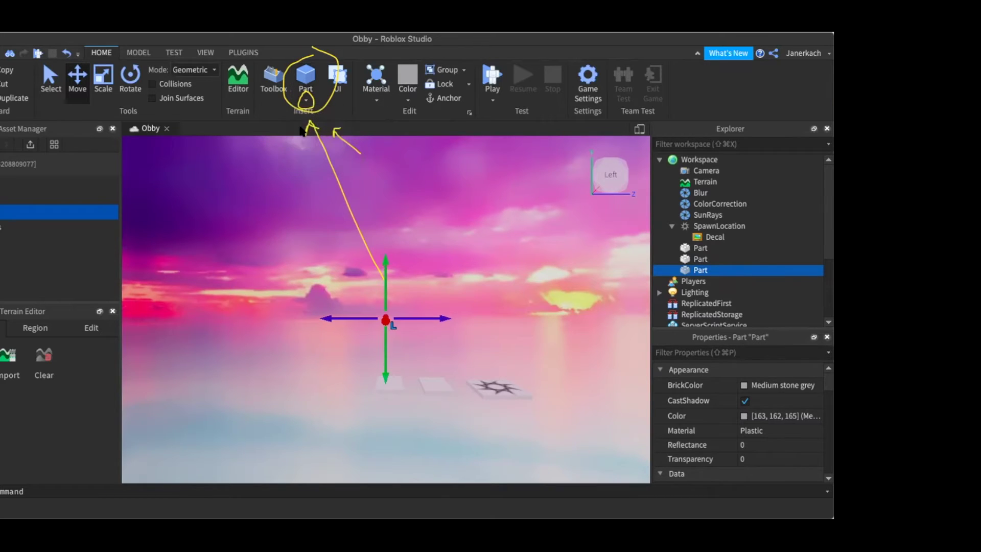
{"action": "left_click", "coordinate": [334, 347]}
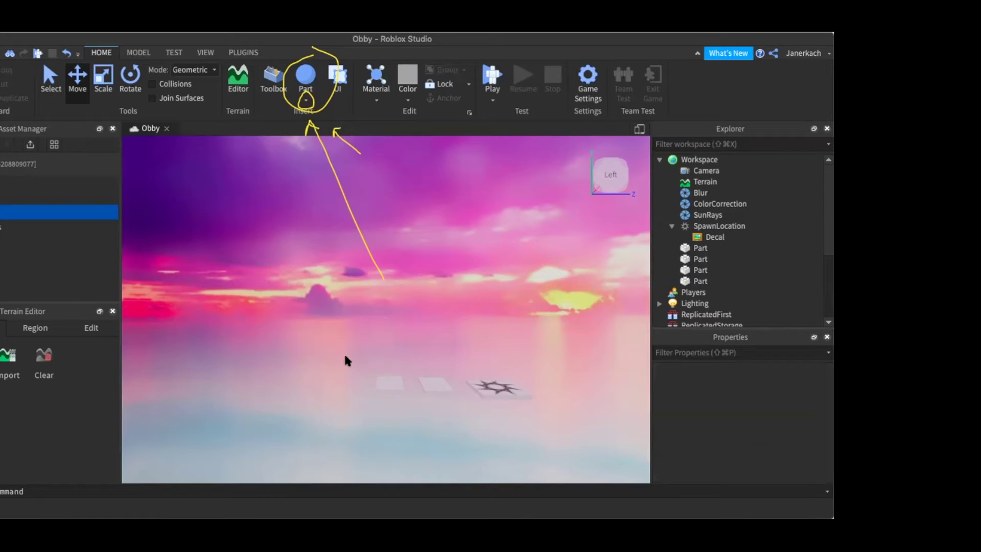
- Insert another sphere part, bring it closer above the end platform, and scale it up into a large ball
{"action": "left_click", "coordinate": [305, 100]}
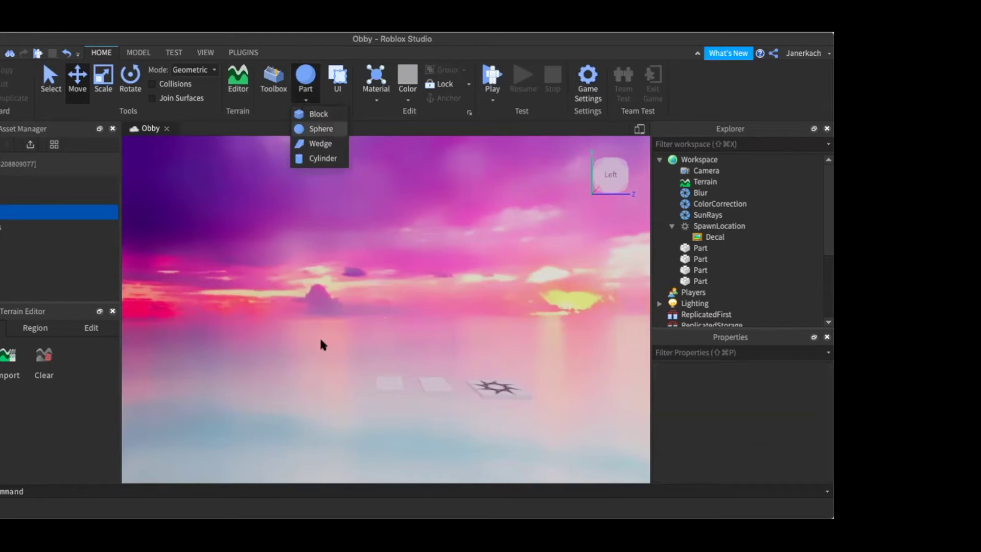
{"action": "left_click", "coordinate": [305, 102]}
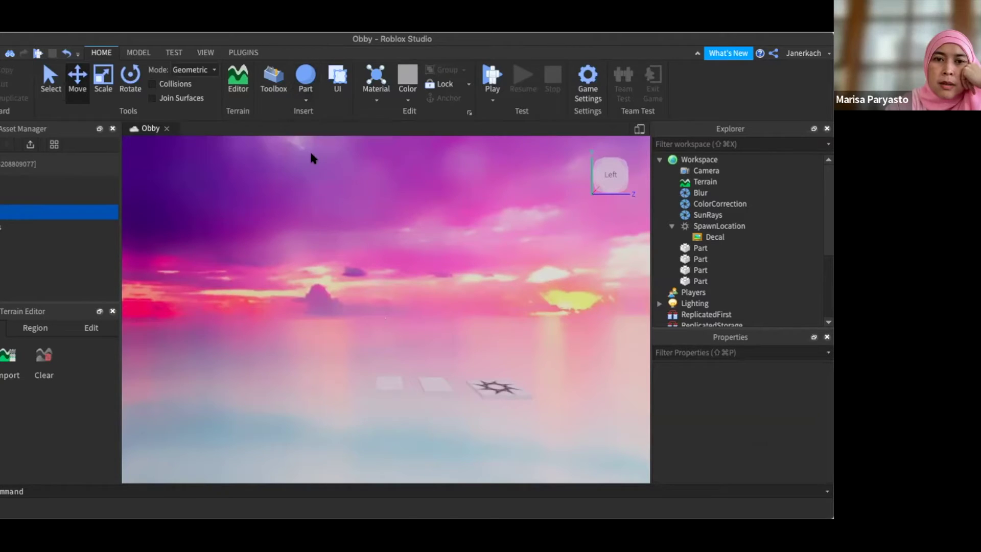
{"action": "left_click", "coordinate": [305, 77]}
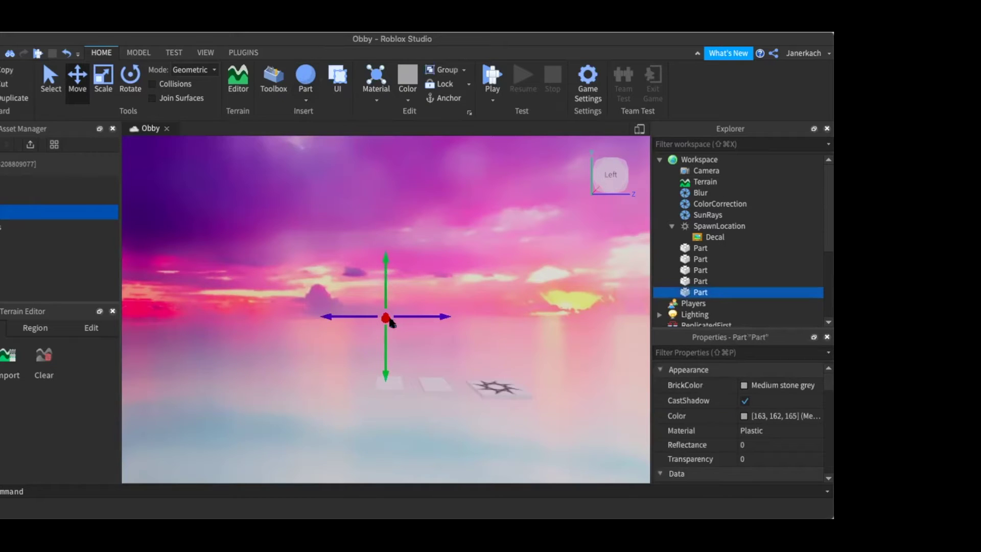
{"action": "left_click_drag", "start_coordinate": [388, 321], "coordinate": [379, 374]}
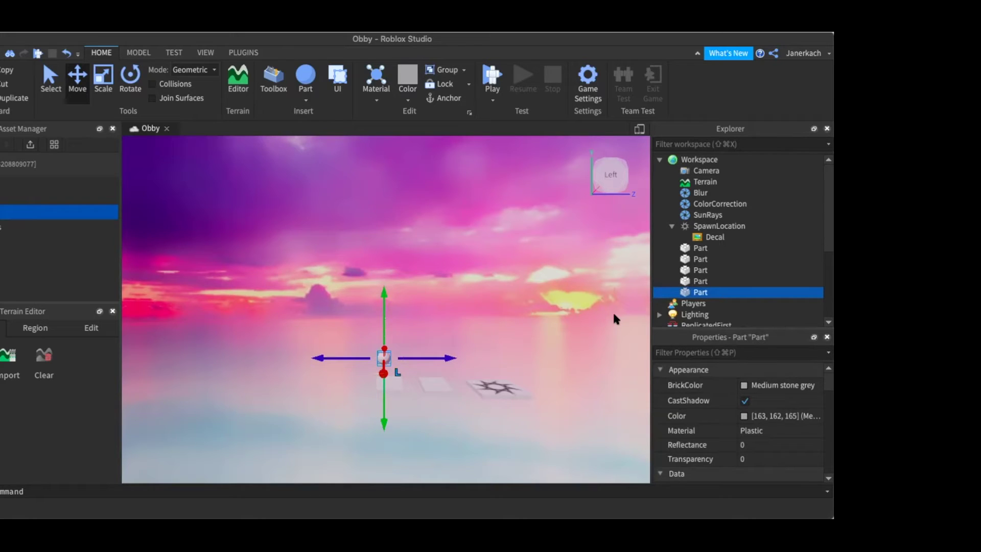
{"action": "key", "text": "super+3"}
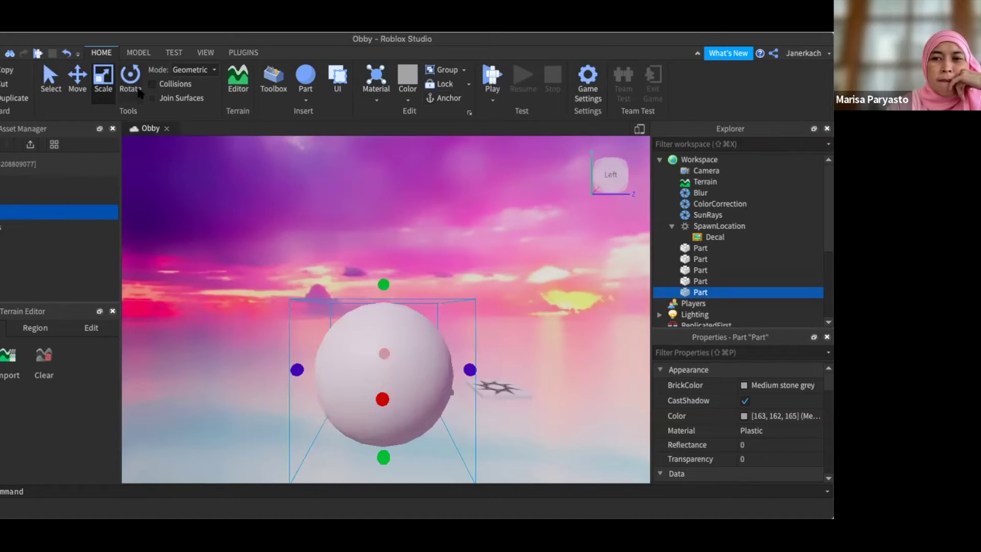
- Move the large sphere past the end platform of the row, push it farther back, and lower it toward platform level
{"action": "left_click", "coordinate": [77, 78]}
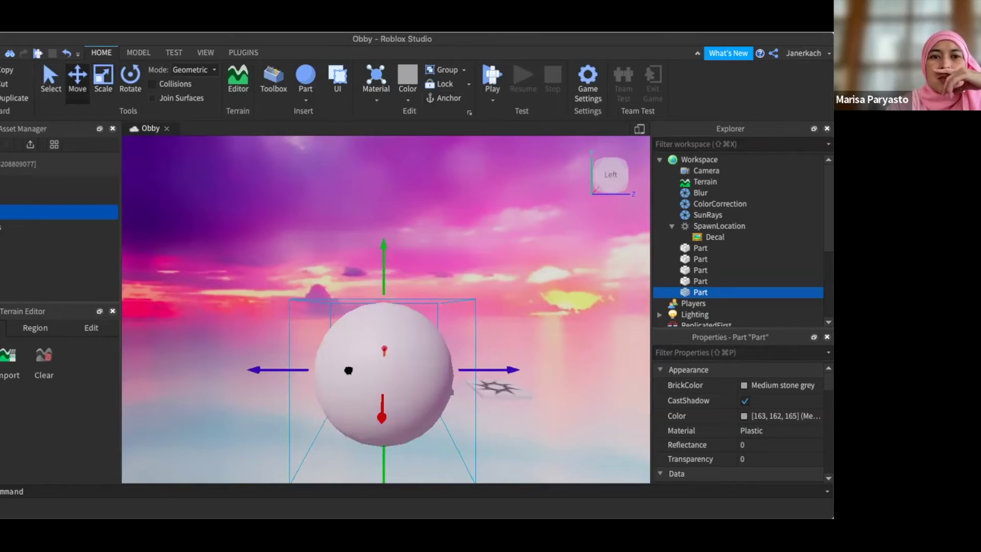
{"action": "left_click_drag", "start_coordinate": [274, 366], "coordinate": [173, 371]}
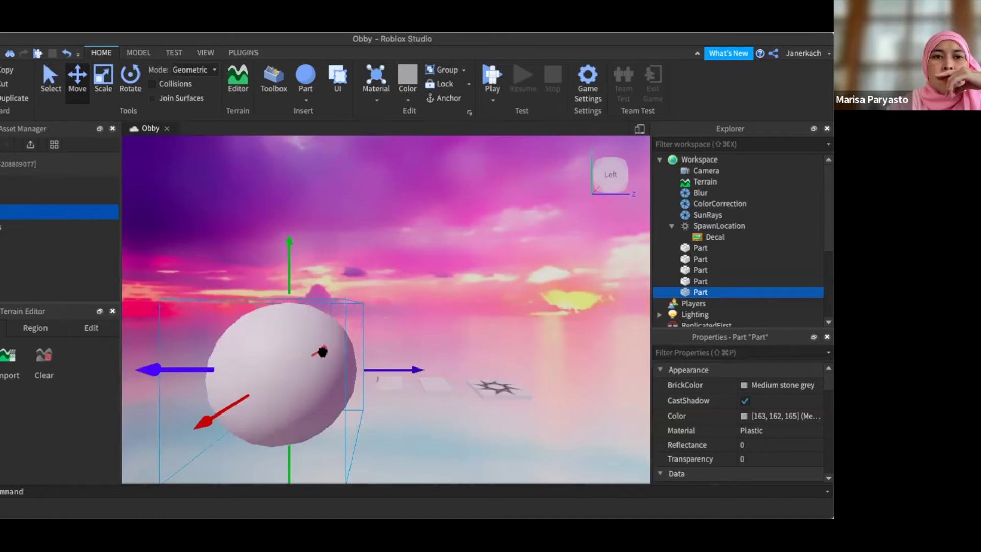
{"action": "left_click_drag", "start_coordinate": [324, 347], "coordinate": [325, 309]}
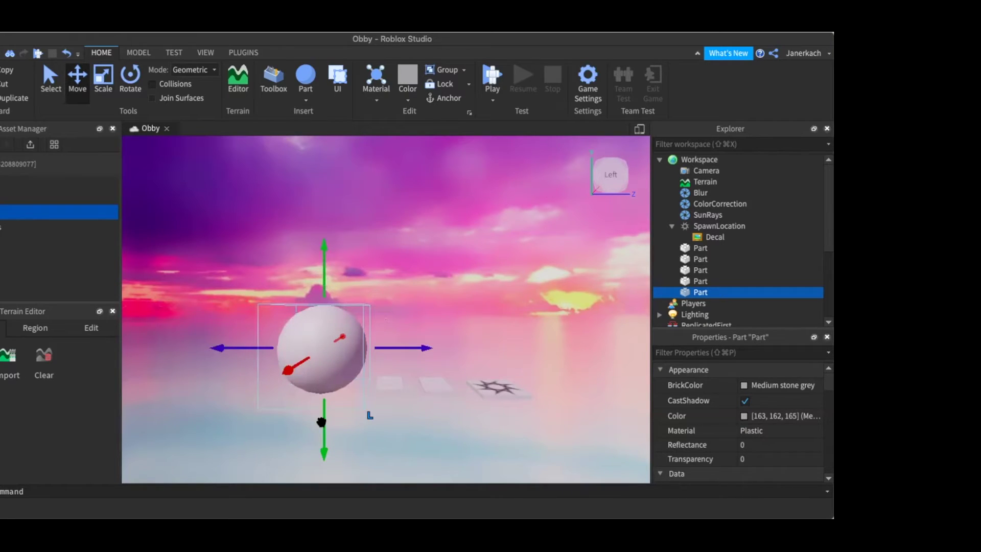
{"action": "left_click_drag", "start_coordinate": [321, 422], "coordinate": [325, 445]}
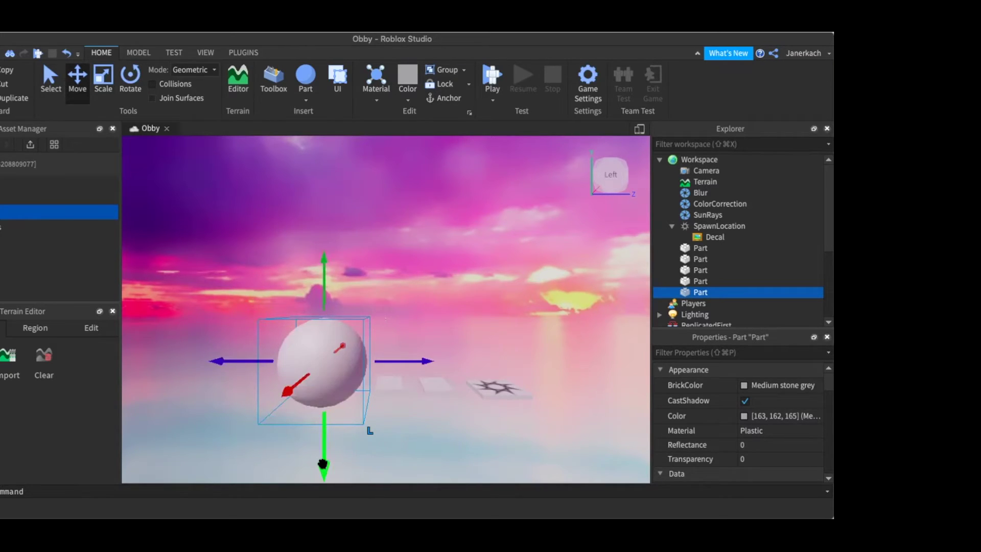
- Lower the large sphere slightly, and from the Back view push it farther back alongside the row of platforms
{"action": "mouse_move", "coordinate": [322, 464]}
{"action": "left_mouse_down"}
{"action": "mouse_move", "coordinate": [324, 450]}
{"action": "mouse_move", "coordinate": [318, 457]}
{"action": "left_mouse_up"}
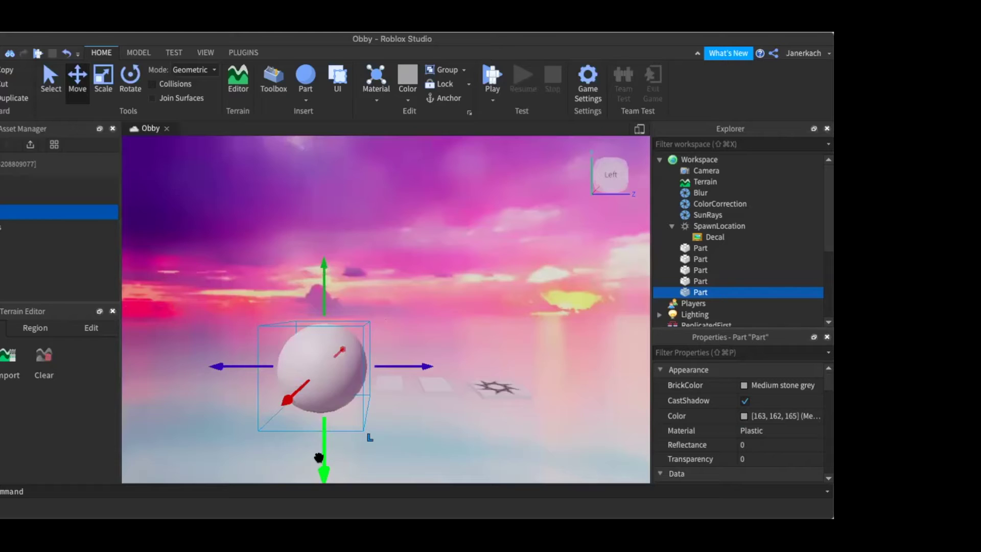
{"action": "left_click", "coordinate": [635, 178]}
{"action": "left_click", "coordinate": [636, 178]}
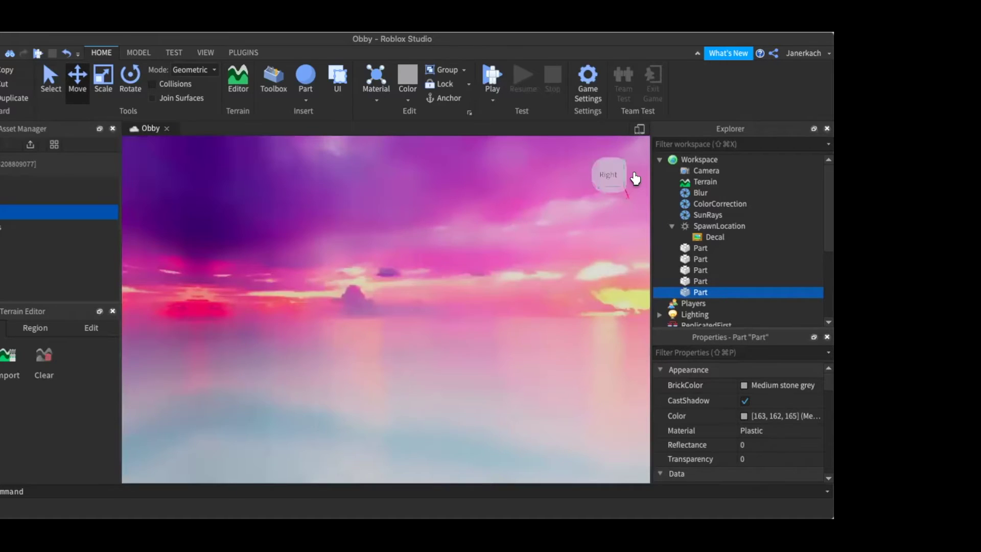
{"action": "left_click", "coordinate": [635, 178]}
{"action": "left_click", "coordinate": [635, 179]}
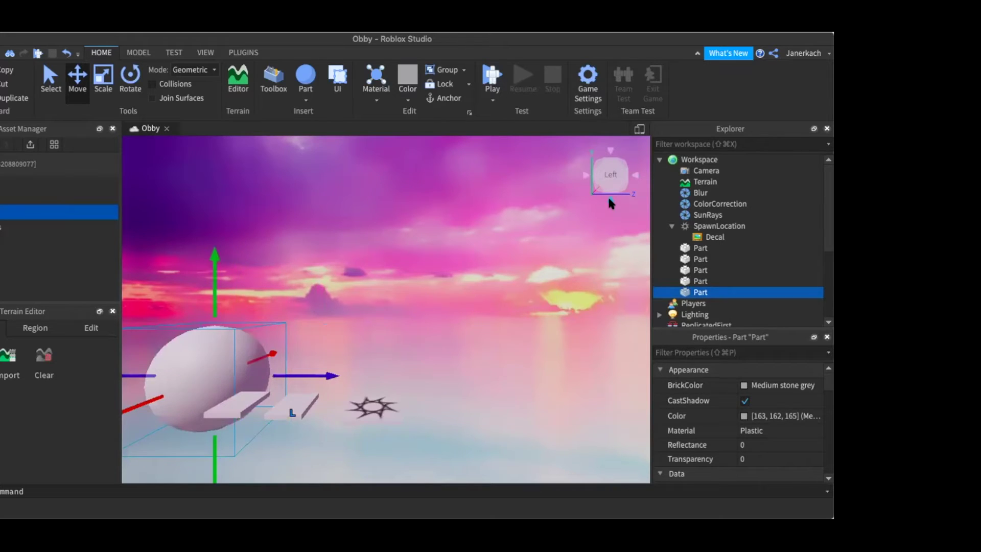
{"action": "left_click", "coordinate": [585, 179]}
{"action": "left_click", "coordinate": [586, 179]}
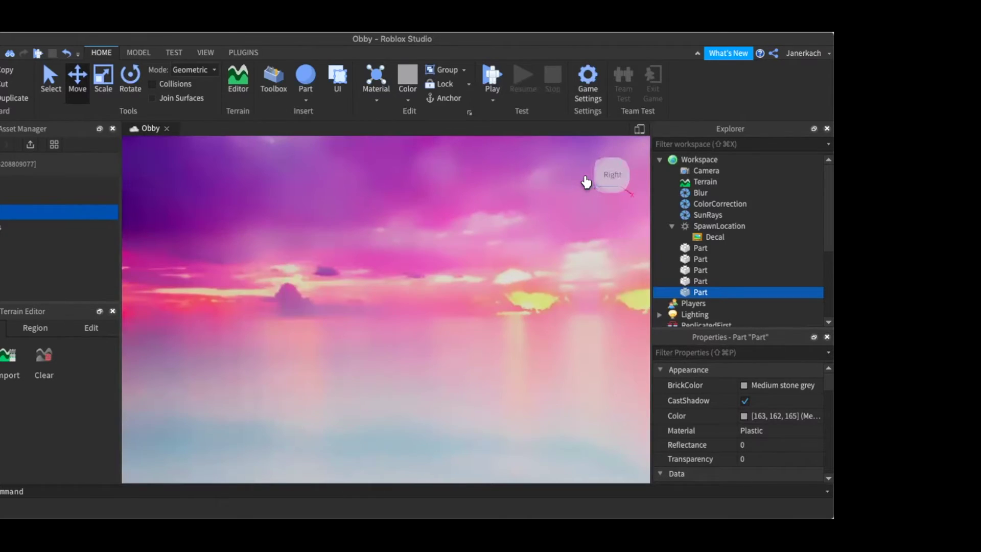
{"action": "left_click", "coordinate": [586, 178]}
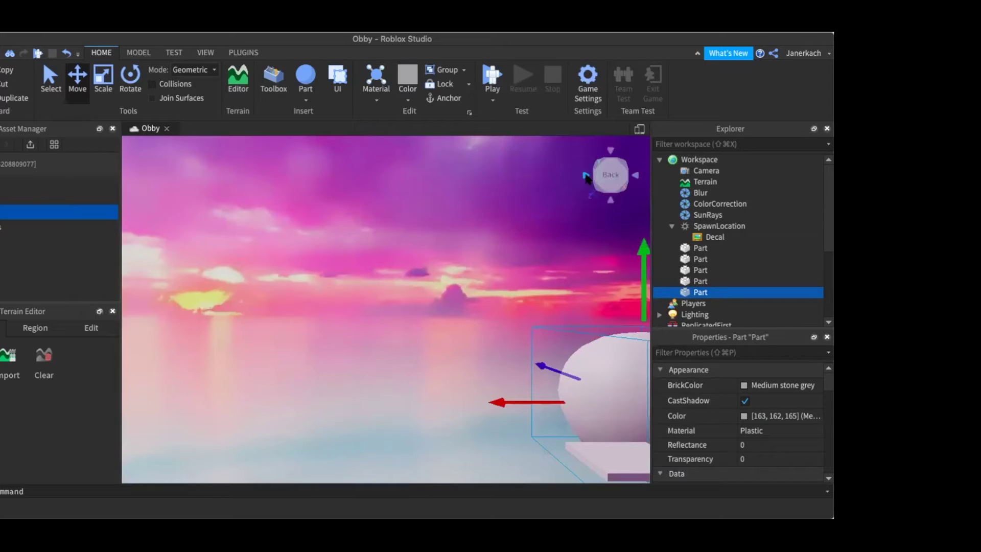
{"action": "key", "text": "f"}
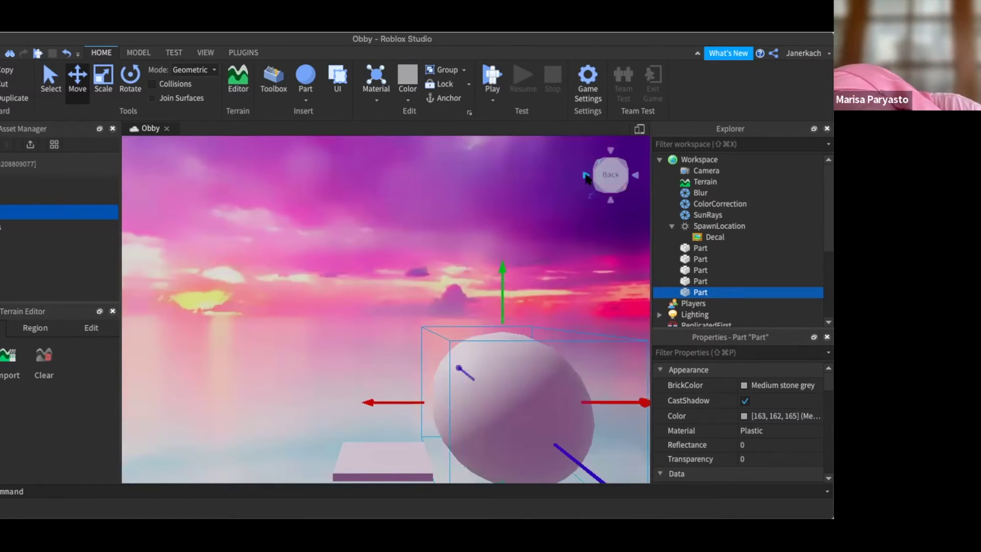
{"action": "key", "text": "f"}
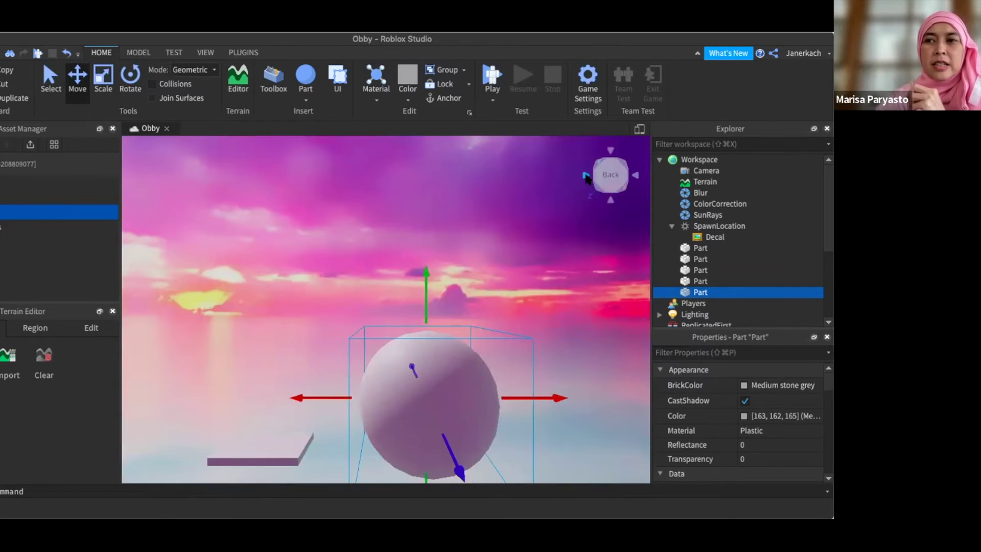
{"action": "key", "text": "f"}
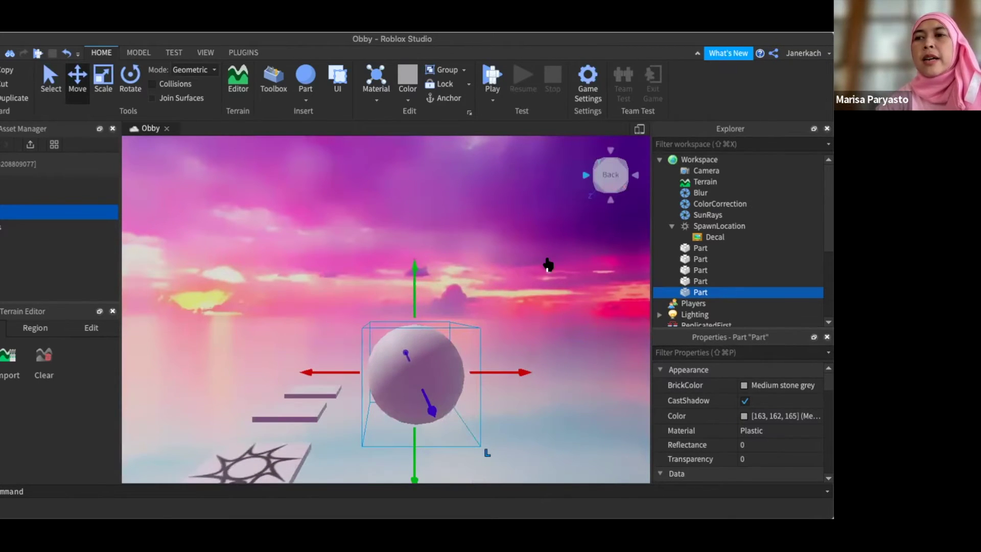
{"action": "left_click_drag", "start_coordinate": [429, 410], "coordinate": [428, 428]}
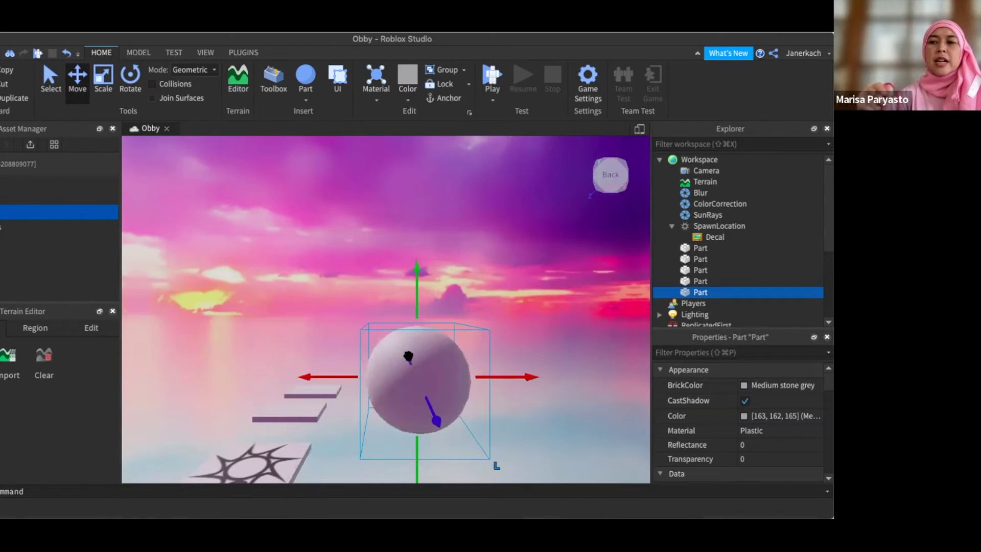
{"action": "left_click_drag", "start_coordinate": [407, 352], "coordinate": [409, 346]}
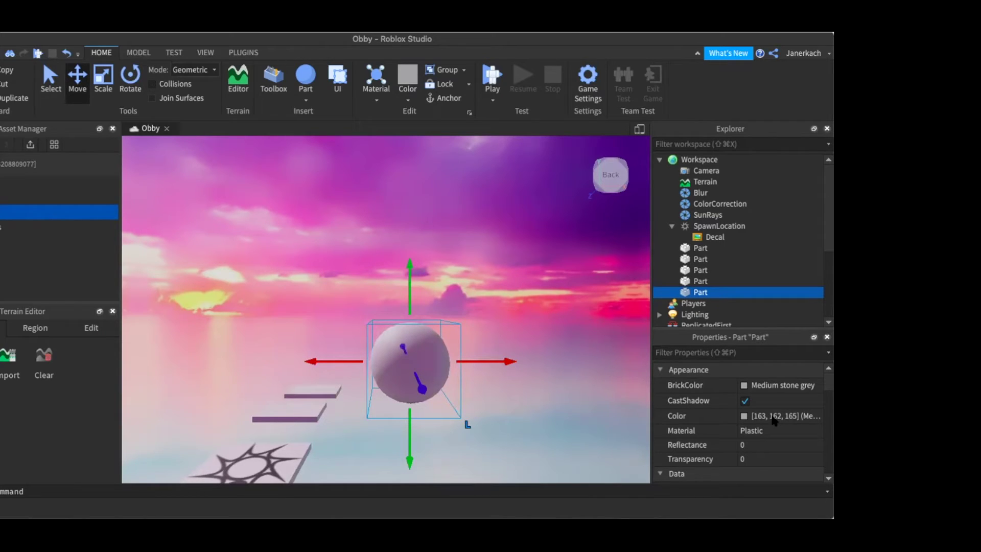
- Try several brick colors on the large sphere and settle on Lime green
{"action": "left_click", "coordinate": [702, 412]}
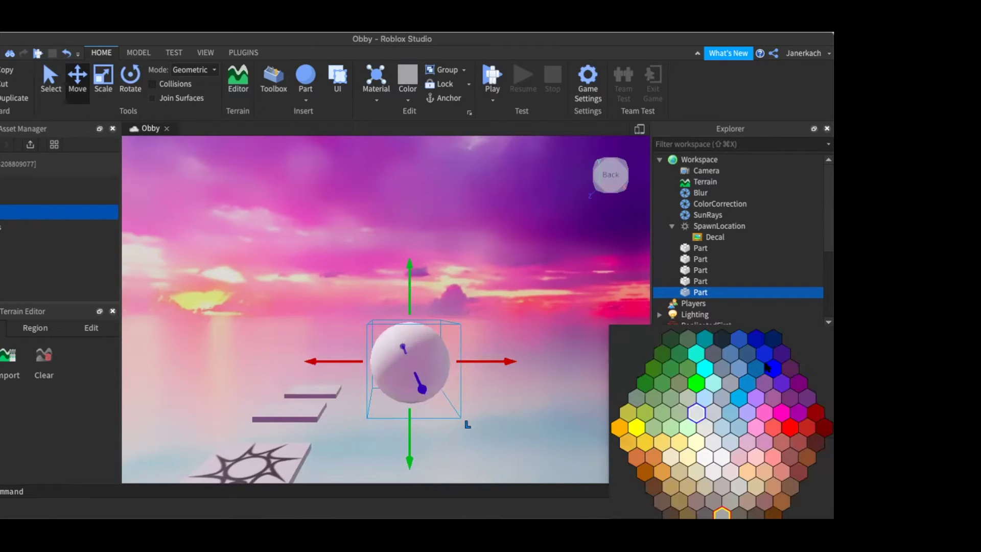
{"action": "left_click", "coordinate": [696, 353]}
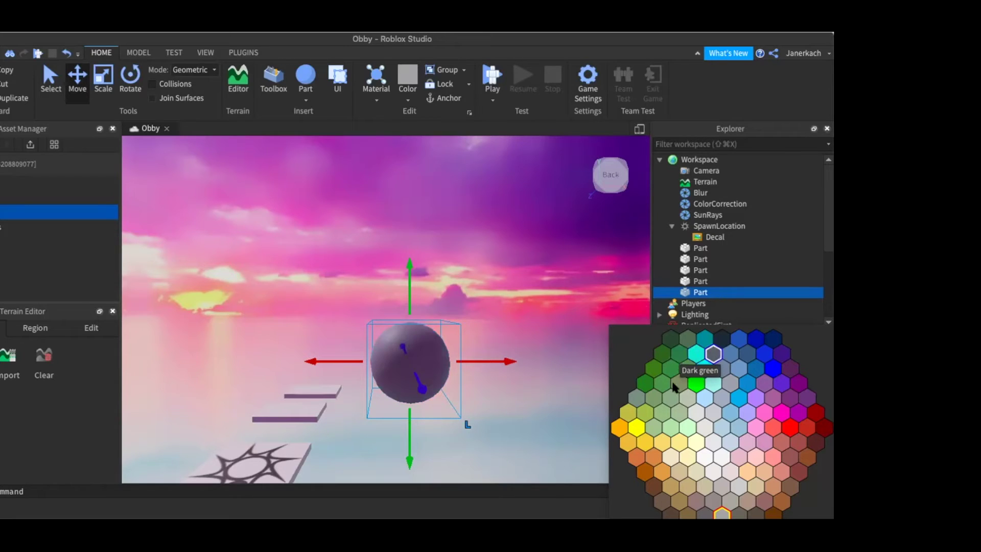
{"action": "left_click", "coordinate": [688, 456]}
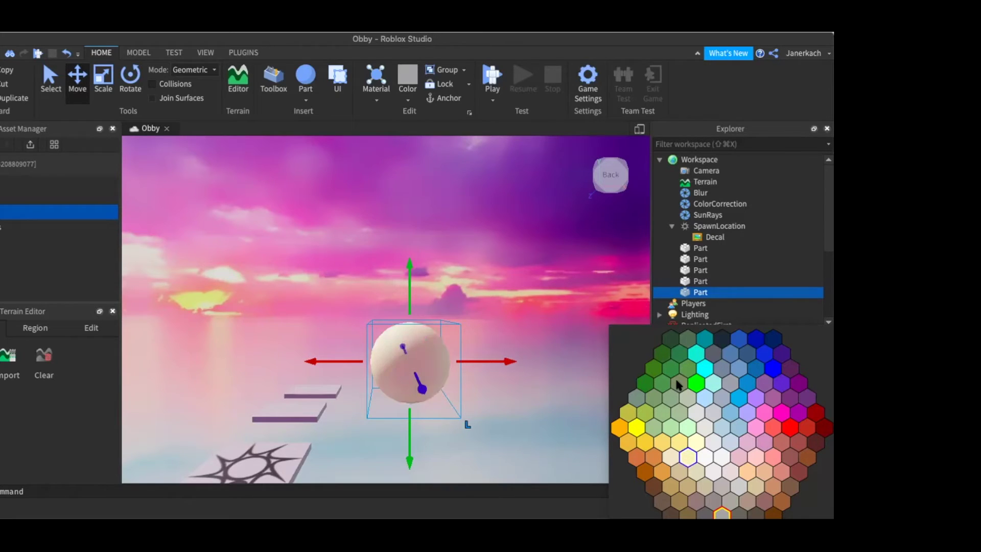
{"action": "left_click", "coordinate": [789, 399]}
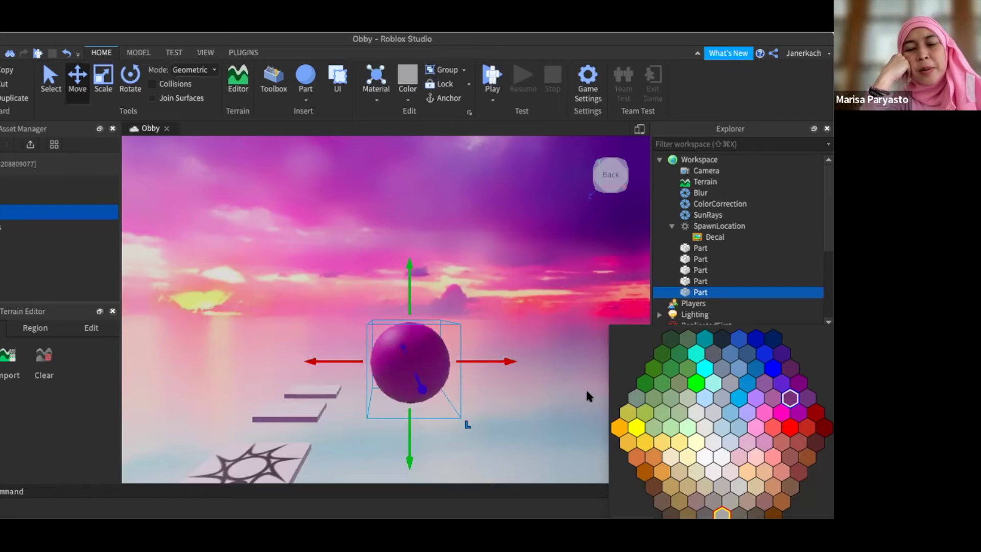
{"action": "left_click", "coordinate": [747, 472]}
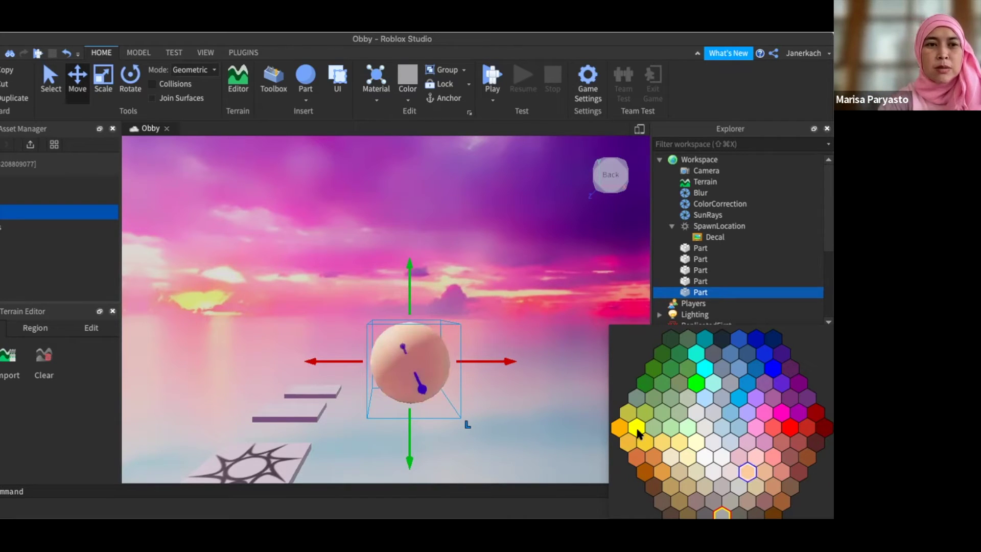
{"action": "left_click", "coordinate": [684, 413]}
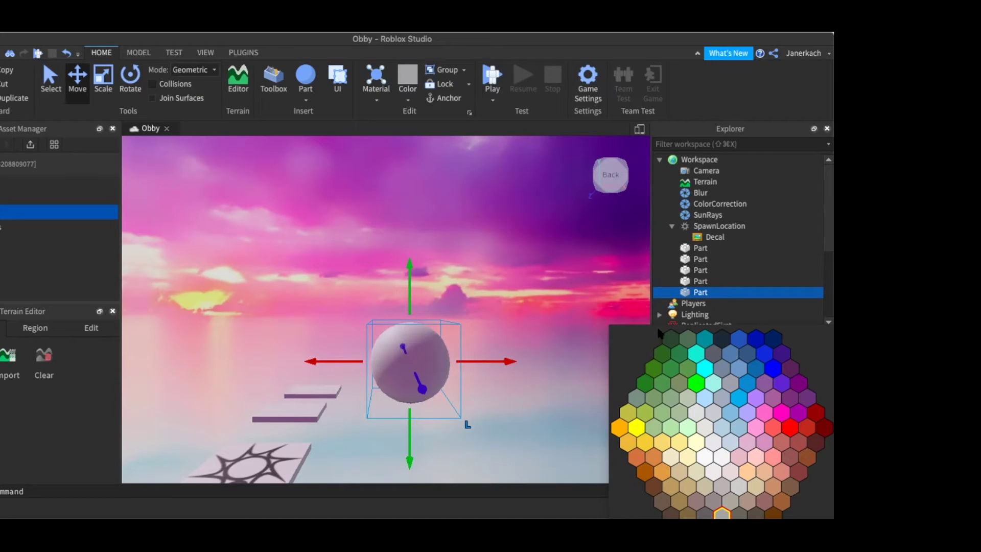
{"action": "left_click", "coordinate": [679, 383]}
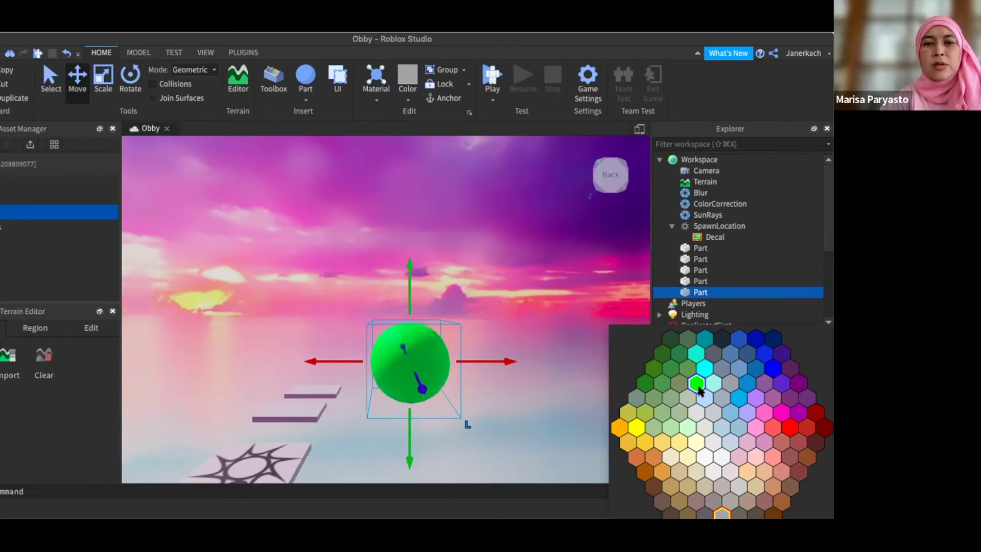
{"action": "left_click", "coordinate": [698, 385]}
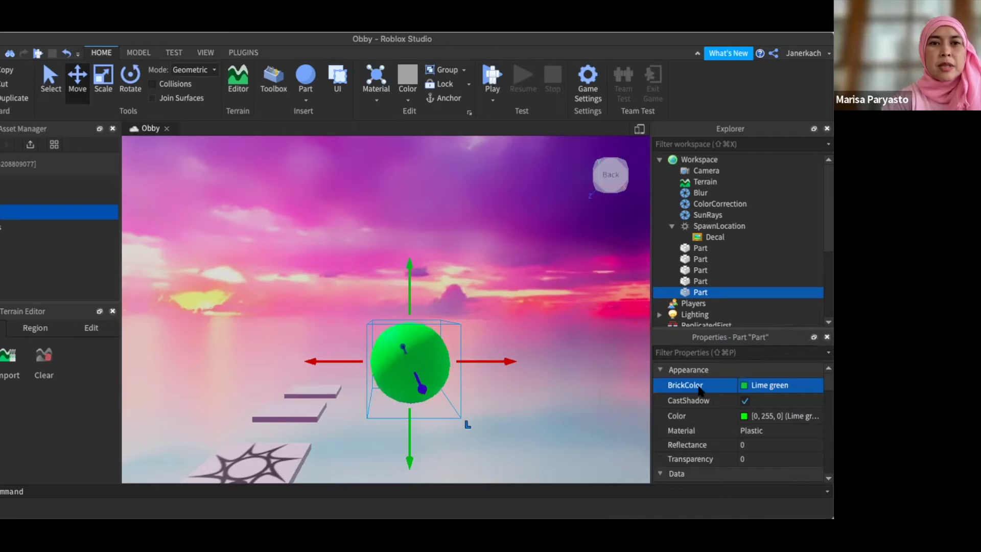
- Color the platform nearest the spawn location Really red and the platform behind it New Yeller
{"action": "left_click", "coordinate": [295, 411]}
{"action": "left_click", "coordinate": [788, 391]}
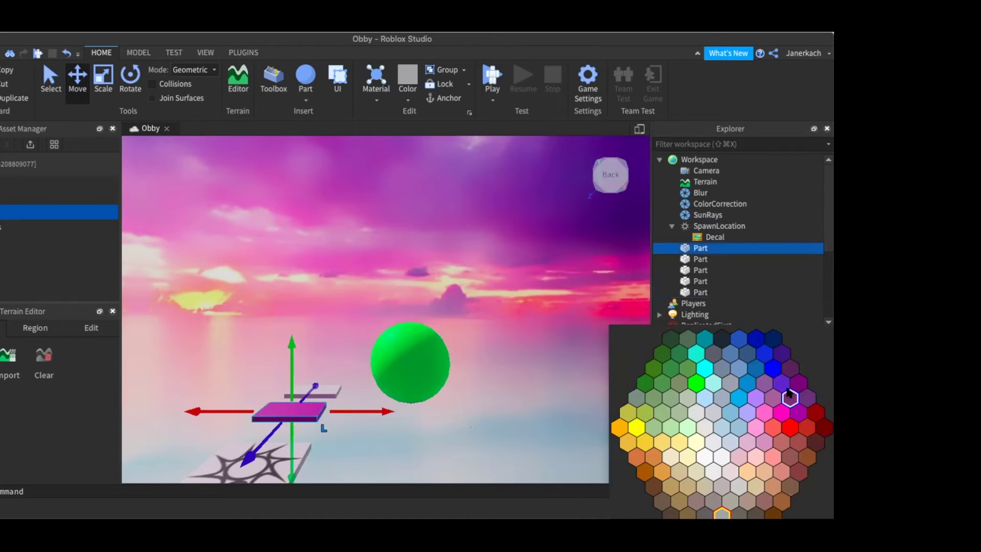
{"action": "left_click", "coordinate": [790, 427]}
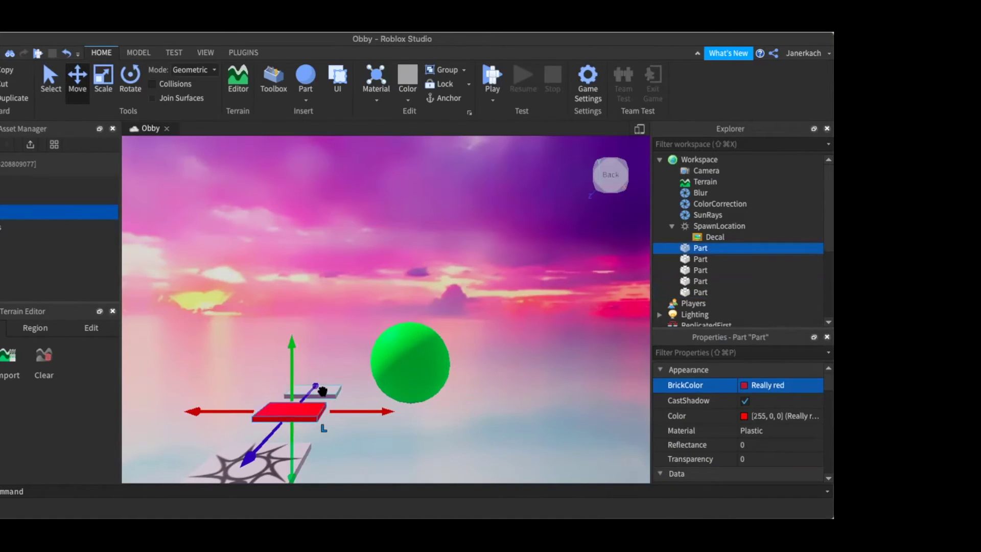
{"action": "left_click", "coordinate": [790, 387]}
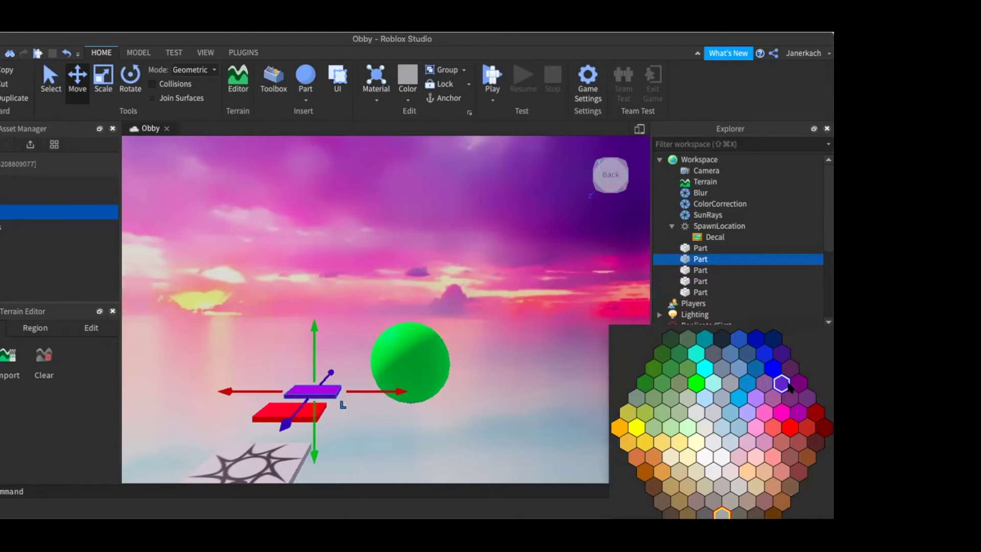
{"action": "left_click", "coordinate": [636, 429]}
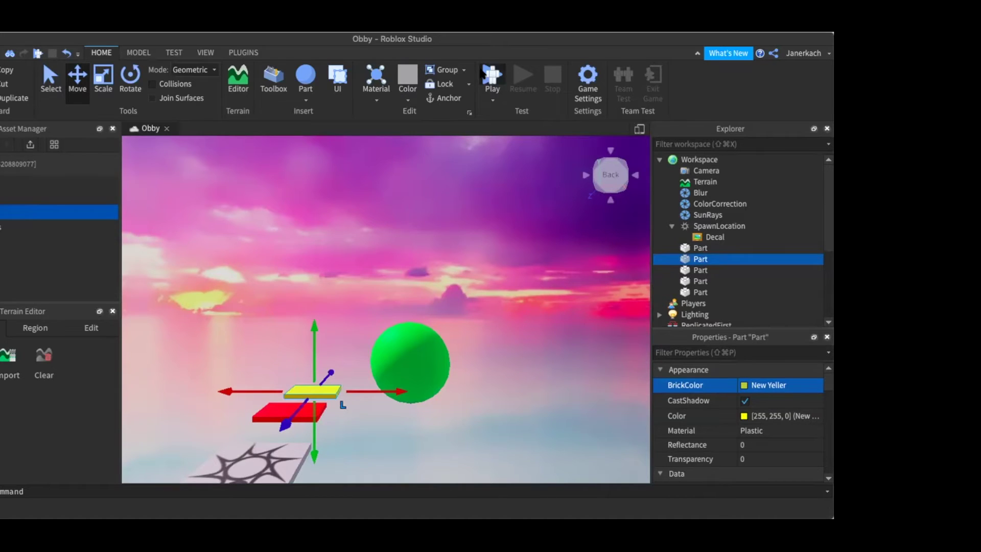
- Playtest the obby, moving the character around the spawn platform and off its edge, and end the test
{"action": "left_click", "coordinate": [482, 73]}
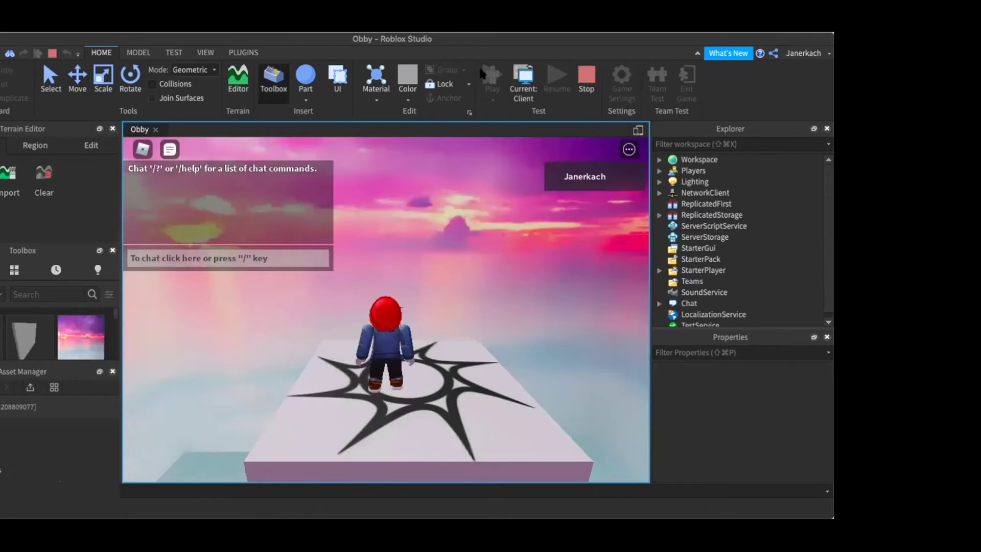
{"action": "key", "text": "s"}
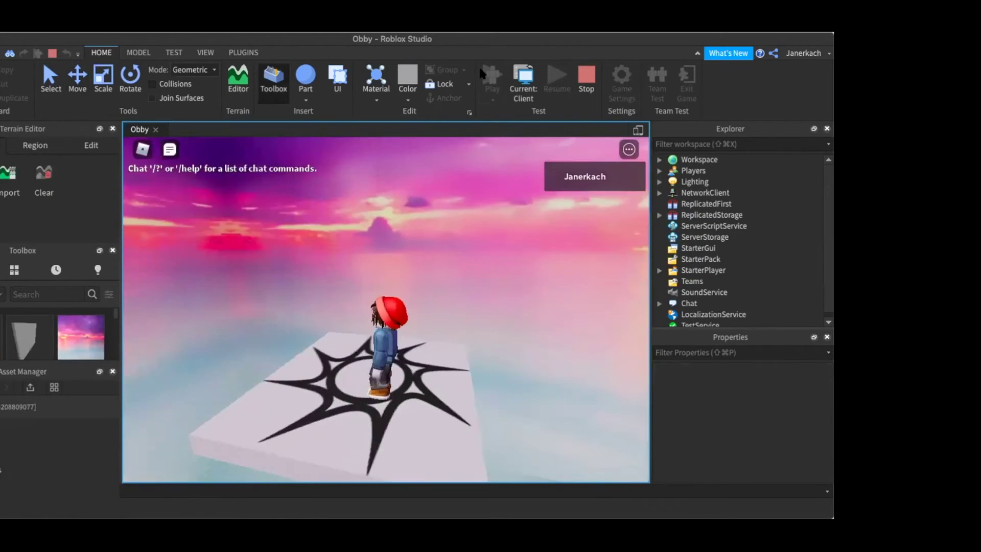
{"action": "key", "text": "w"}
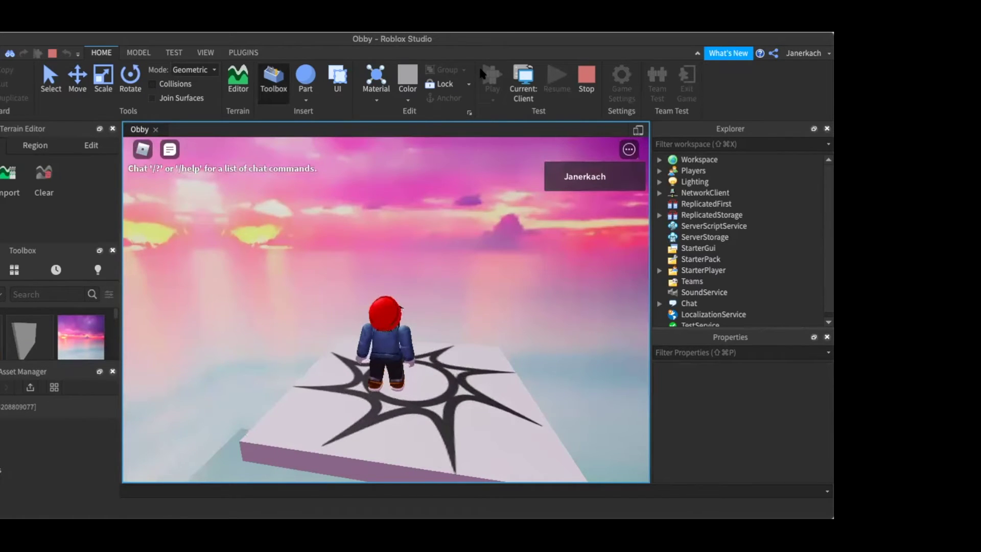
{"action": "key", "text": "s"}
{"action": "key", "text": "w"}
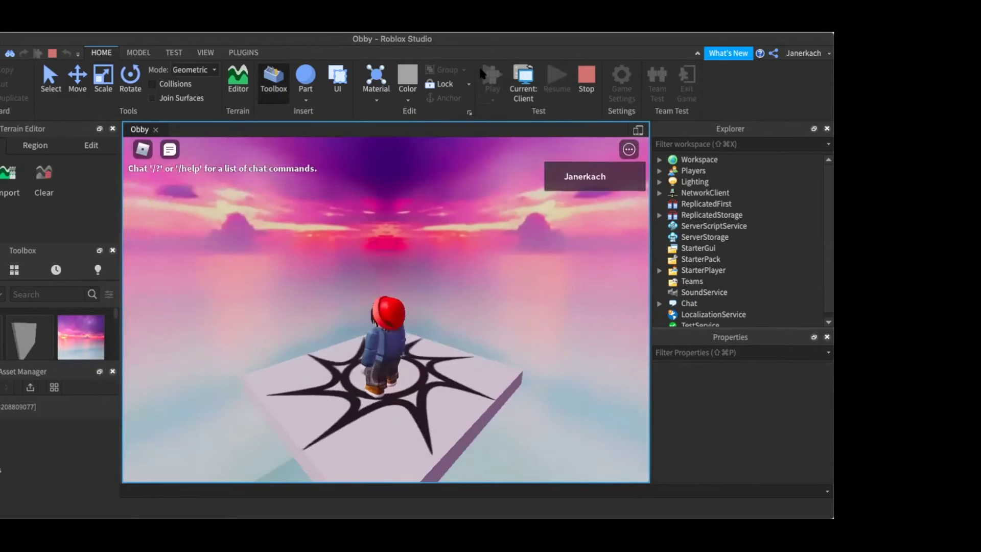
{"action": "key", "text": "a"}
{"action": "key", "text": "a"}
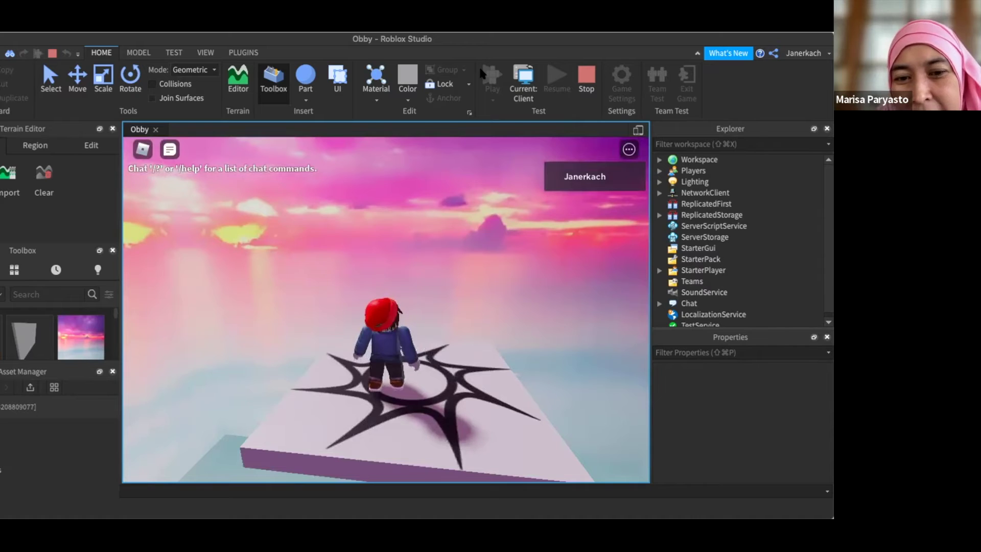
{"action": "key", "text": "w"}
{"action": "key", "text": "w"}
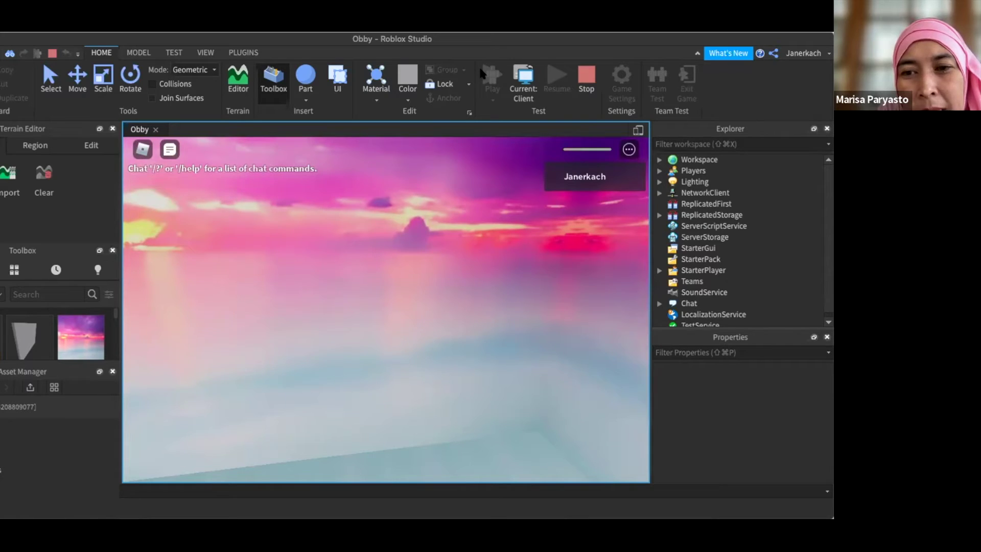
{"action": "left_click", "coordinate": [588, 79]}
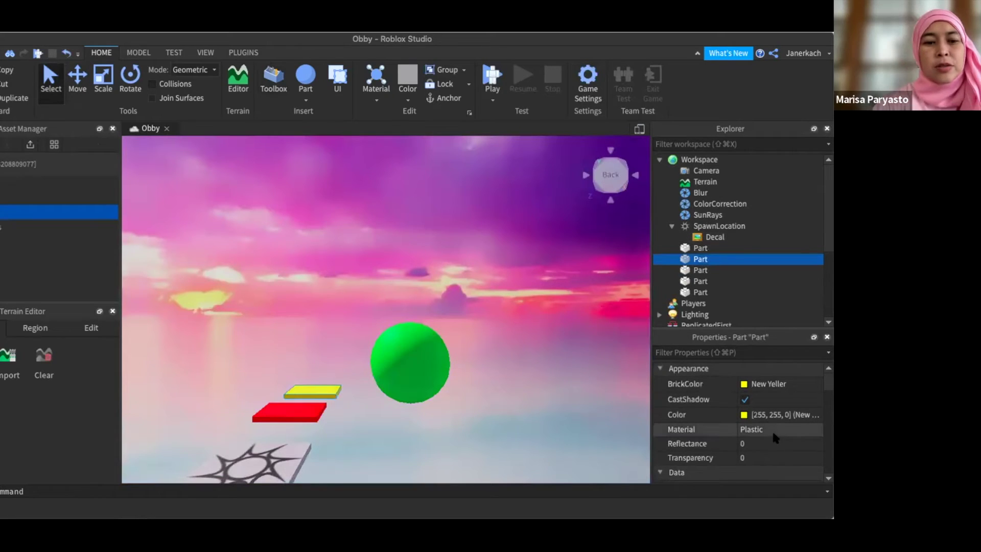
- Anchor the yellow platform in its Behavior properties
{"action": "scroll", "coordinate": [774, 437], "scroll_direction": "down", "scroll_amount": 5}
{"action": "scroll", "coordinate": [772, 438], "scroll_direction": "down", "scroll_amount": 2}
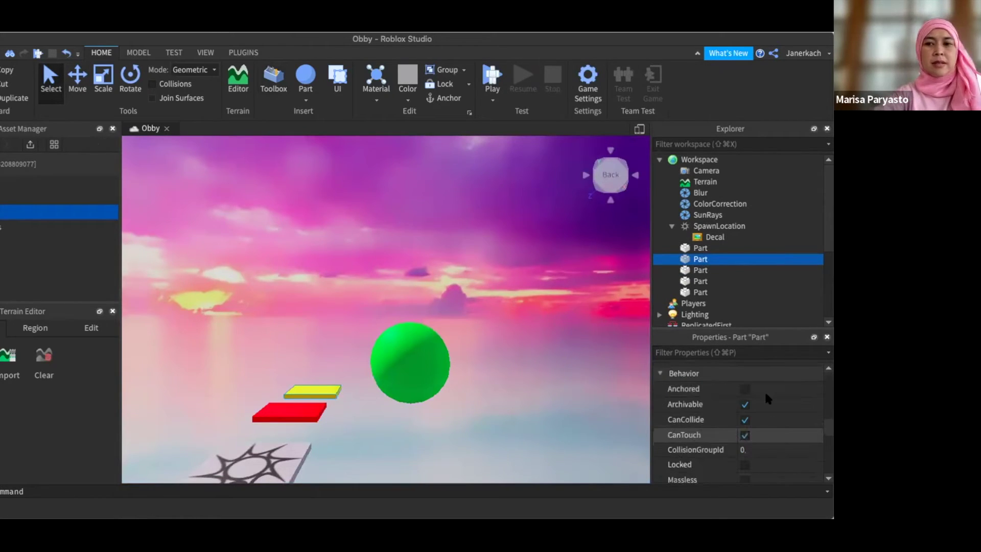
{"action": "left_click", "coordinate": [763, 387]}
{"action": "left_click", "coordinate": [745, 390]}
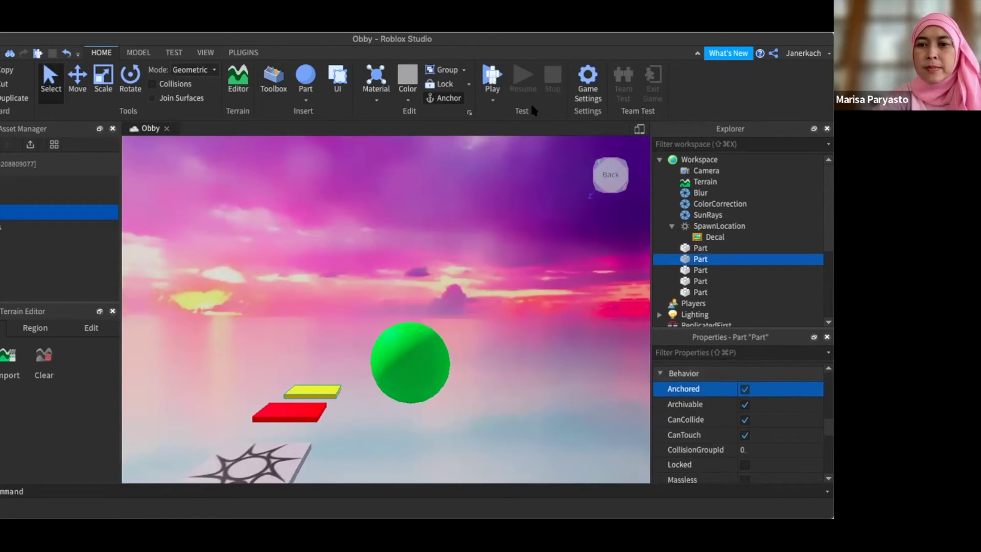
- Playtest the obby with the yellow platform anchored, turning the character to check the platforms, and end the test
{"action": "left_click", "coordinate": [490, 77]}
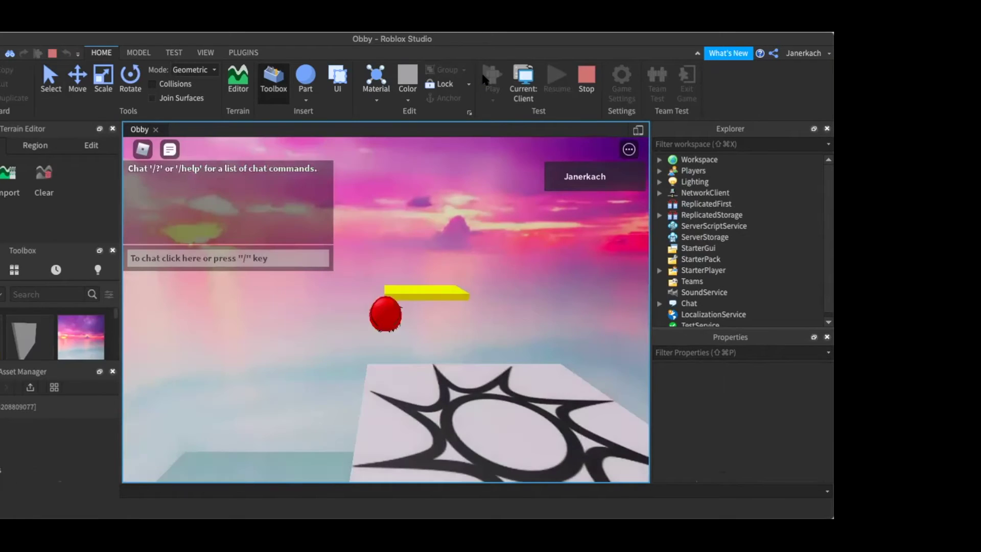
{"action": "key", "text": "Left"}
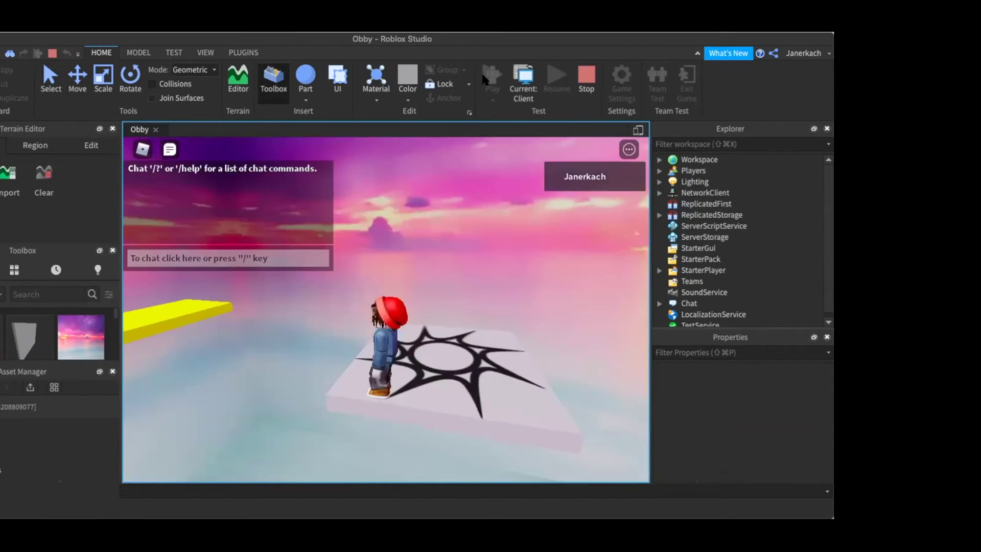
{"action": "key", "text": "Left"}
{"action": "key", "text": "Right"}
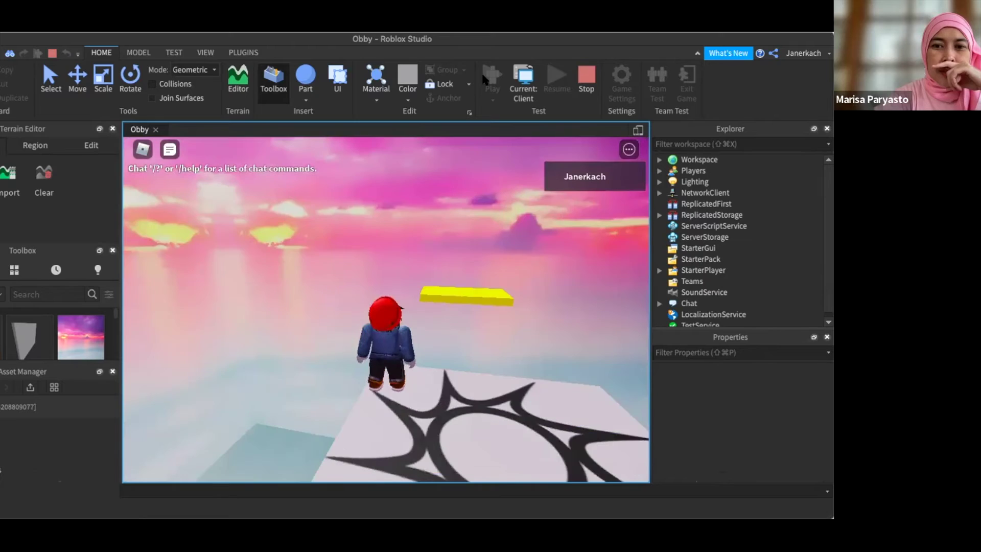
{"action": "left_click", "coordinate": [586, 82]}
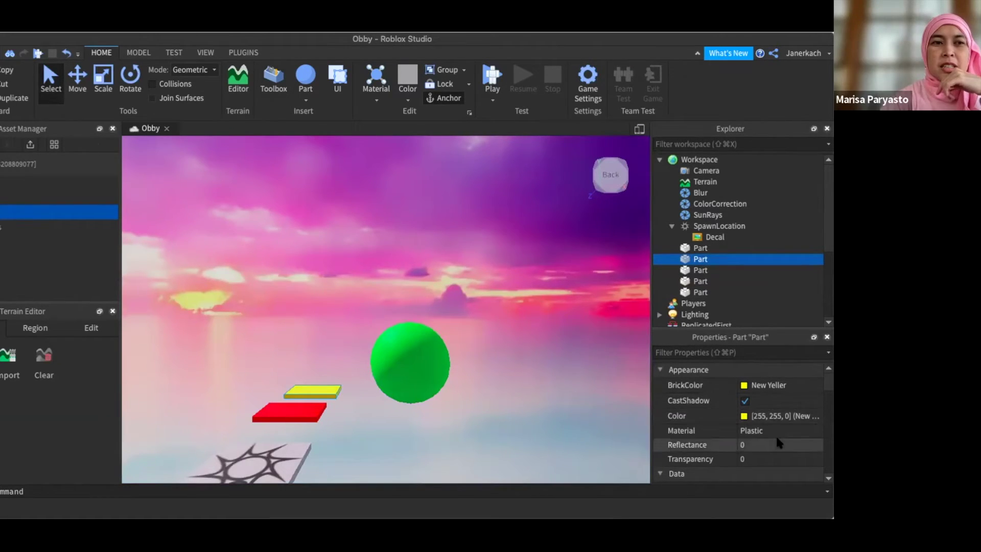
- Make sure the red platform and the green sphere are anchored in their Behavior properties
{"action": "left_click", "coordinate": [305, 418]}
{"action": "scroll", "coordinate": [763, 399], "scroll_direction": "down", "scroll_amount": 10}
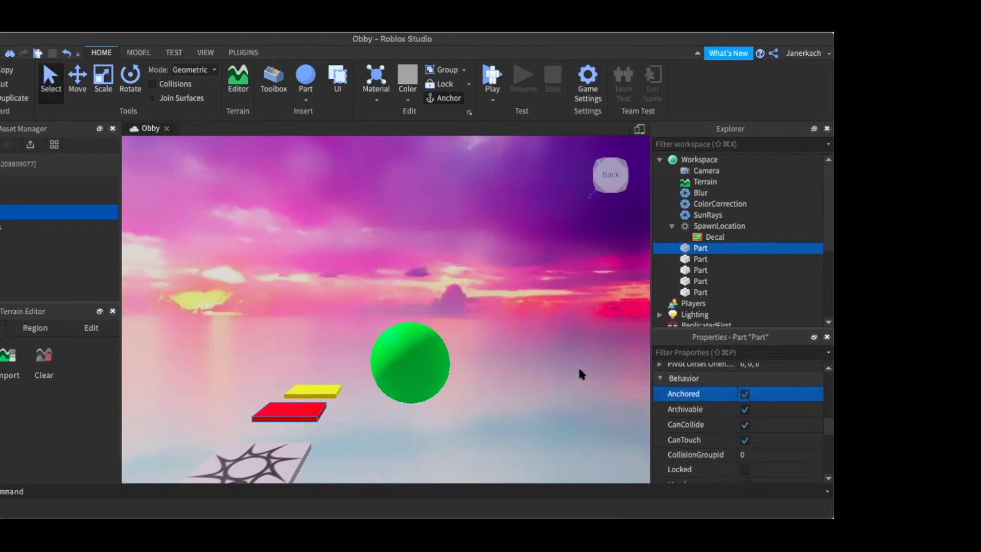
{"action": "left_click", "coordinate": [436, 356]}
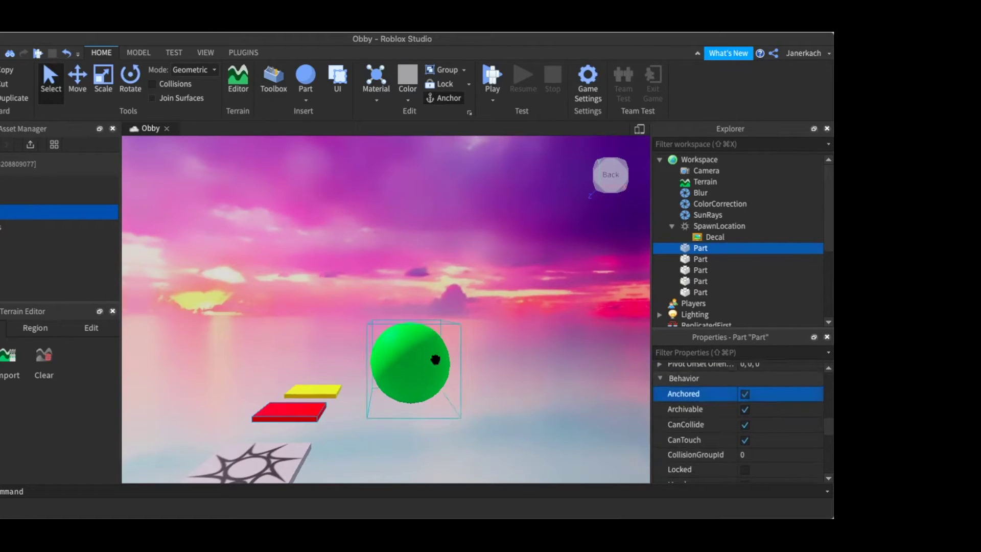
{"action": "left_click", "coordinate": [745, 394]}
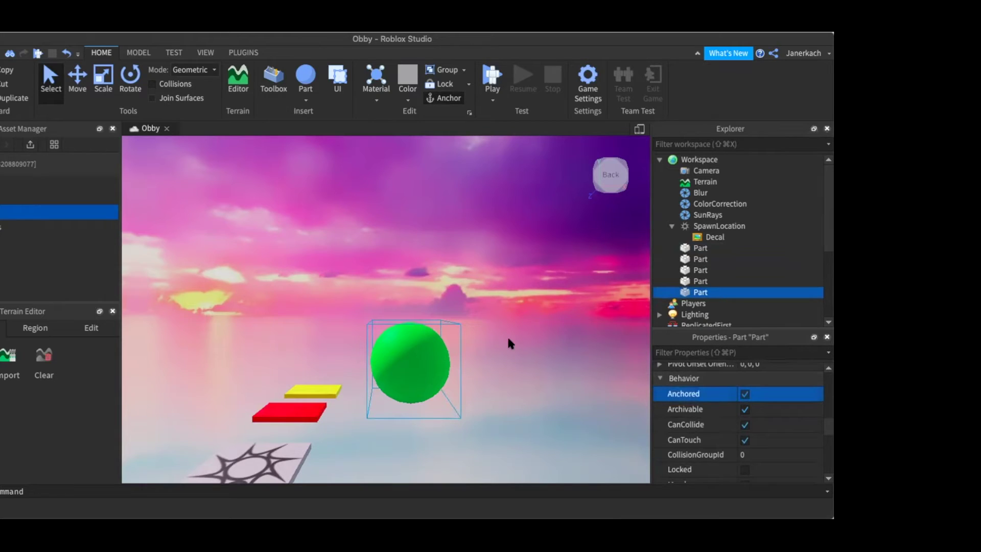
- Playtest the obby, jumping from the spawn platform across the red and yellow platforms toward the green sphere
{"action": "left_click", "coordinate": [489, 81]}
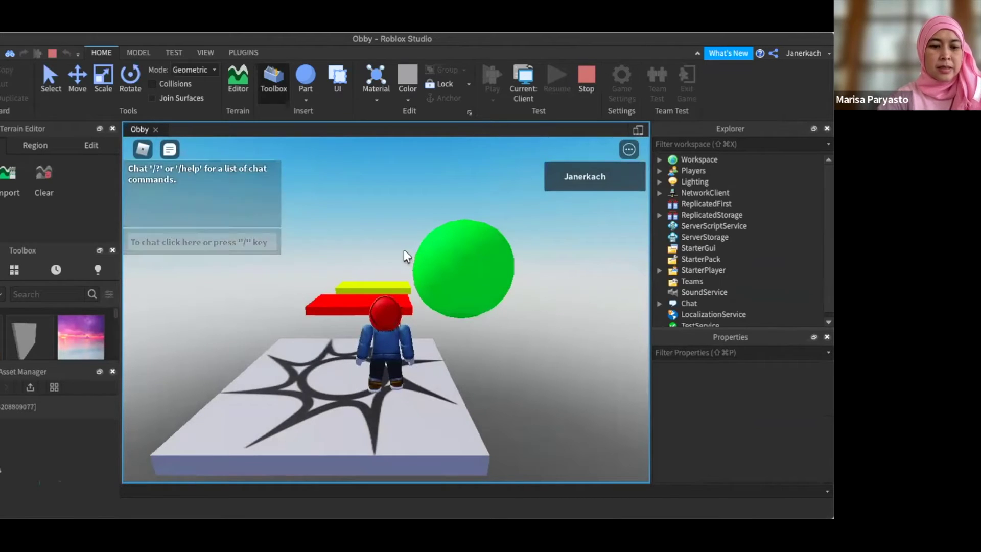
{"action": "key", "text": "w"}
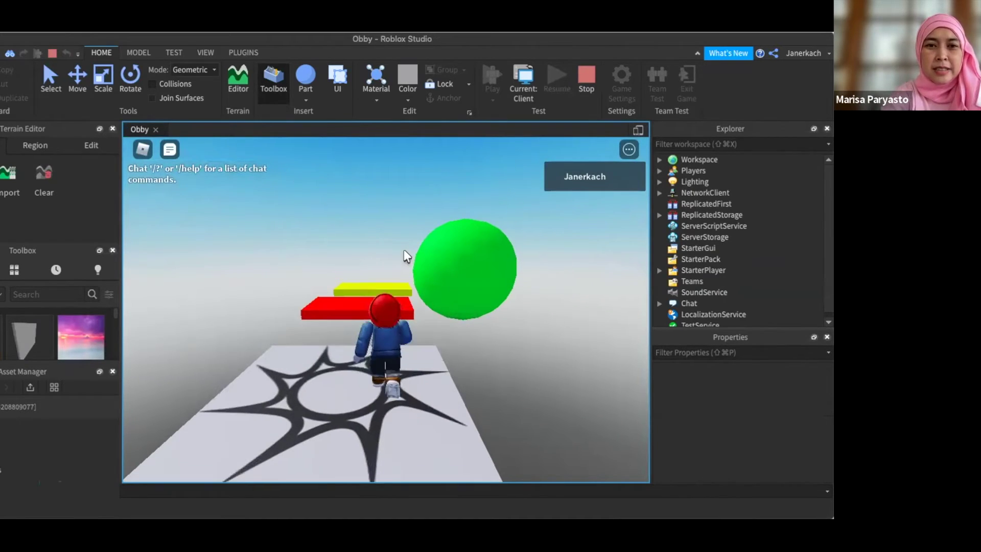
{"action": "key", "text": "w"}
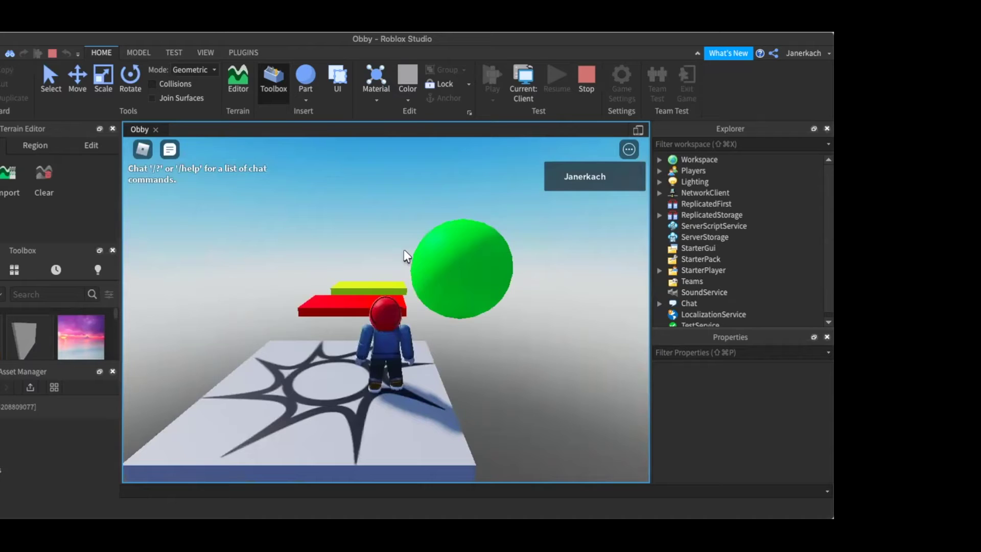
{"action": "key", "text": "w"}
{"action": "key", "text": "space"}
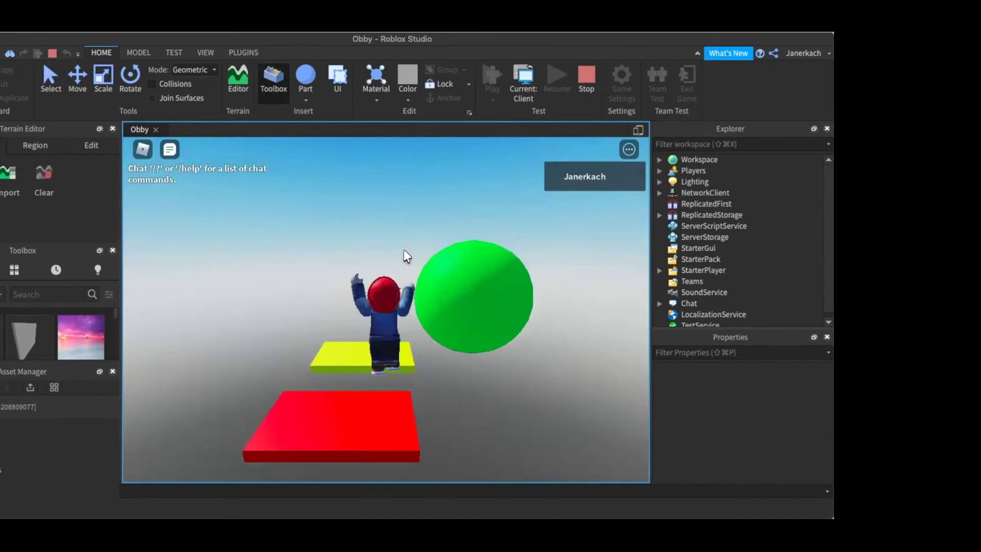
{"action": "key", "text": "w"}
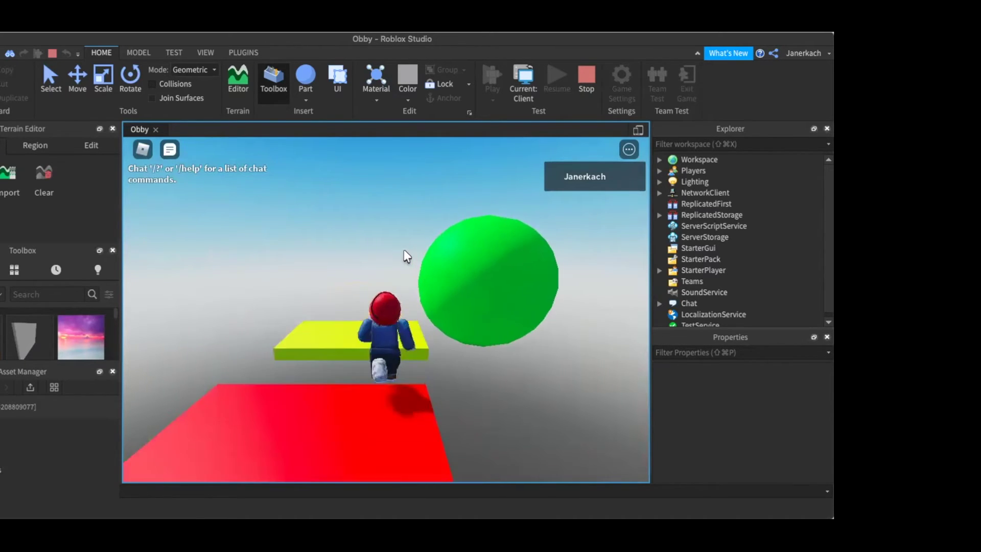
{"action": "key", "text": "space"}
{"action": "right_click_drag", "start_coordinate": [404, 250], "coordinate": [403, 247]}
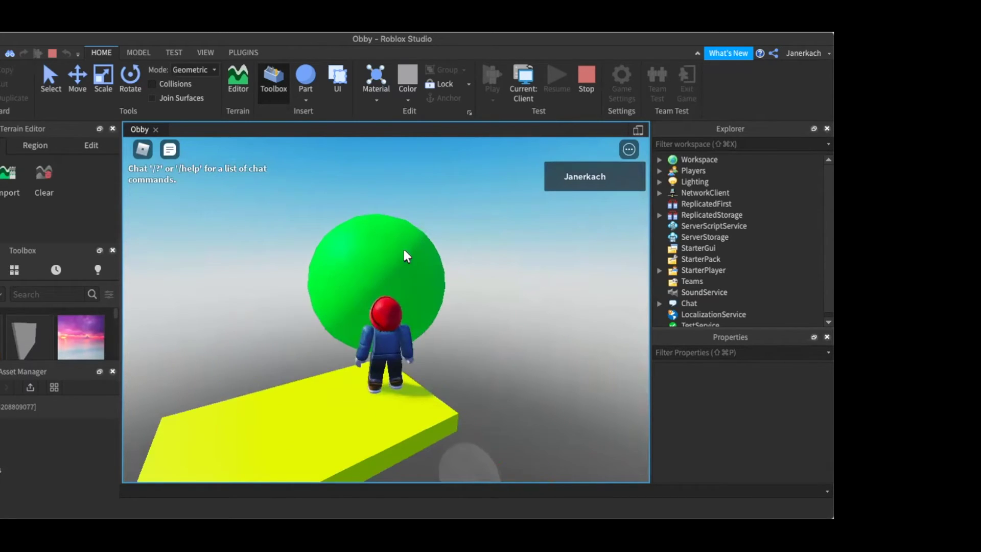
{"action": "key", "text": "w"}
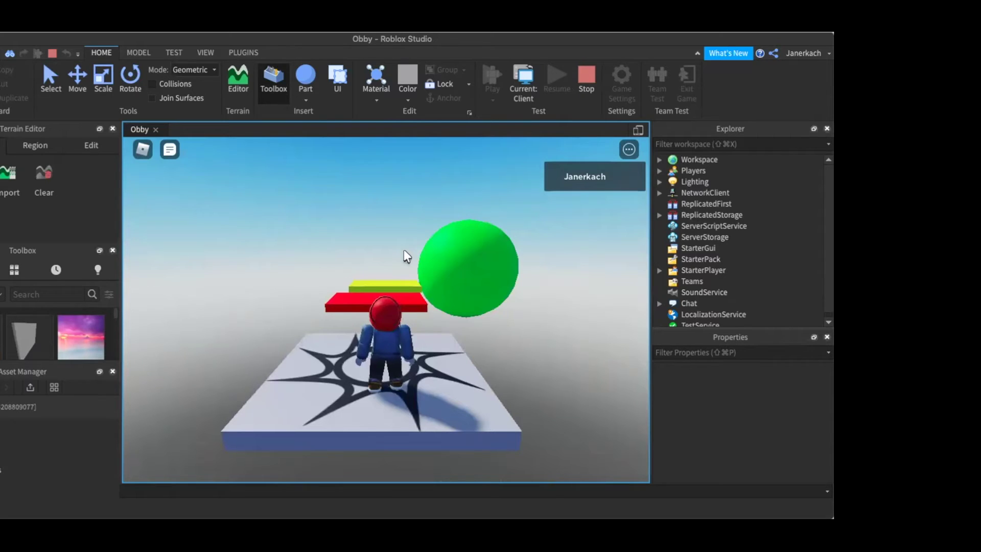
- Retry the jumps from the spawn platform over the red and yellow platforms toward the sphere, and end the test
{"action": "key", "text": "w"}
{"action": "key", "text": "space"}
{"action": "key", "text": "w"}
{"action": "key", "text": "space"}
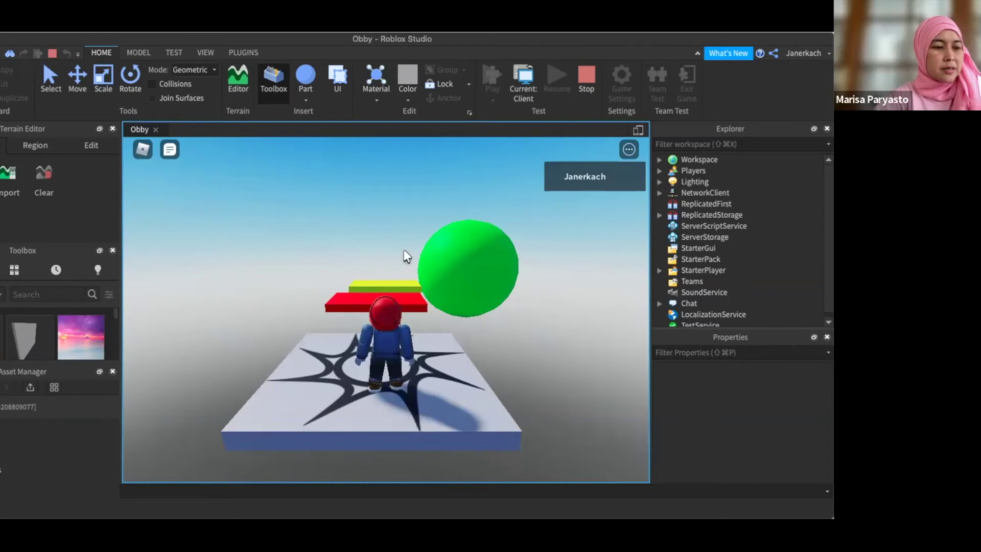
{"action": "key", "text": "w"}
{"action": "key", "text": "space"}
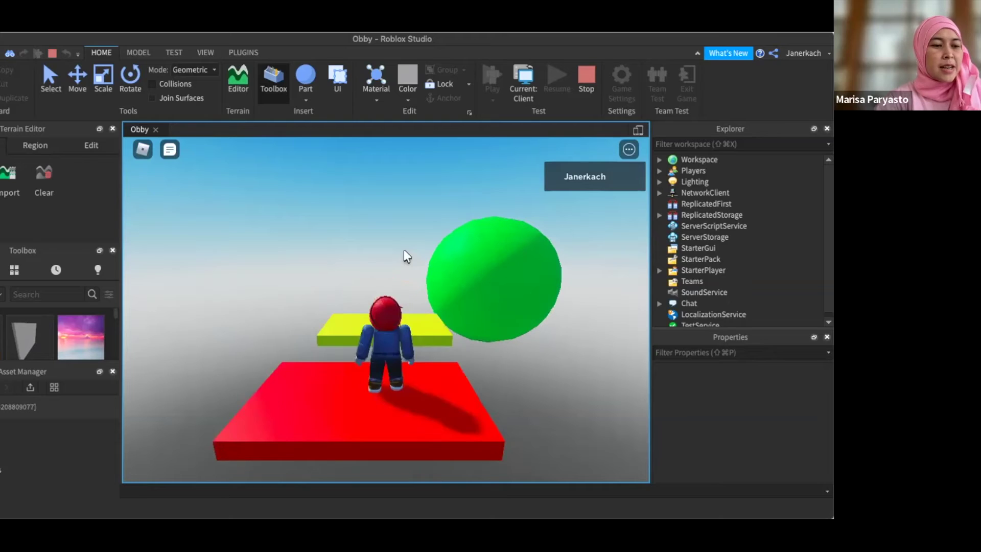
{"action": "key", "text": "w"}
{"action": "key", "text": "w"}
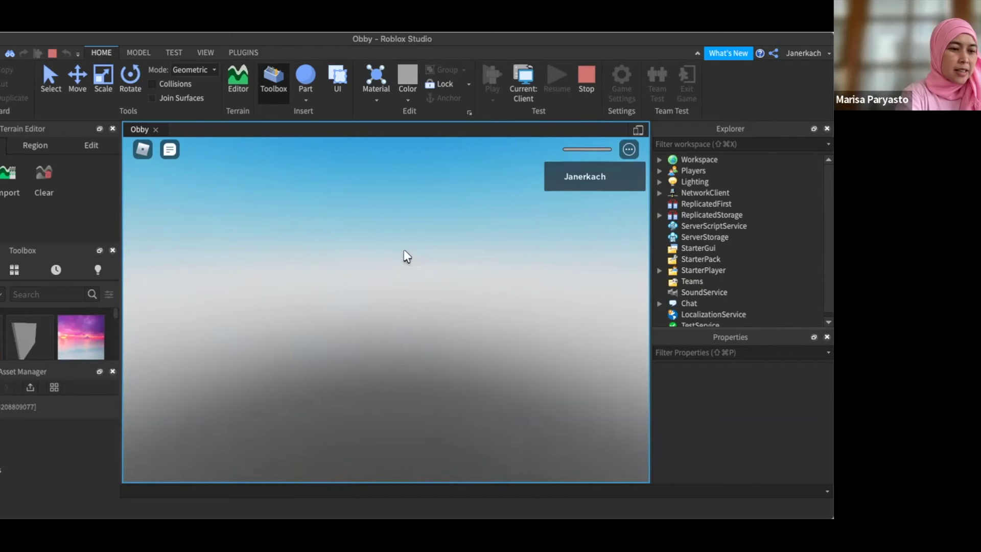
{"action": "left_click", "coordinate": [588, 79]}
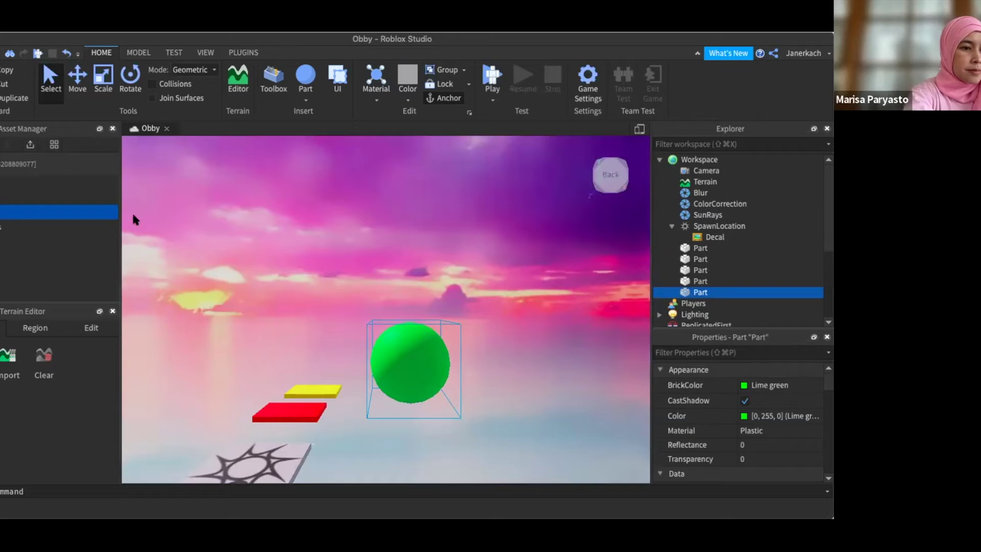
- Move the green sphere forward toward the spawn side of the course and lower it slightly
{"action": "key", "text": "ctrl+2"}
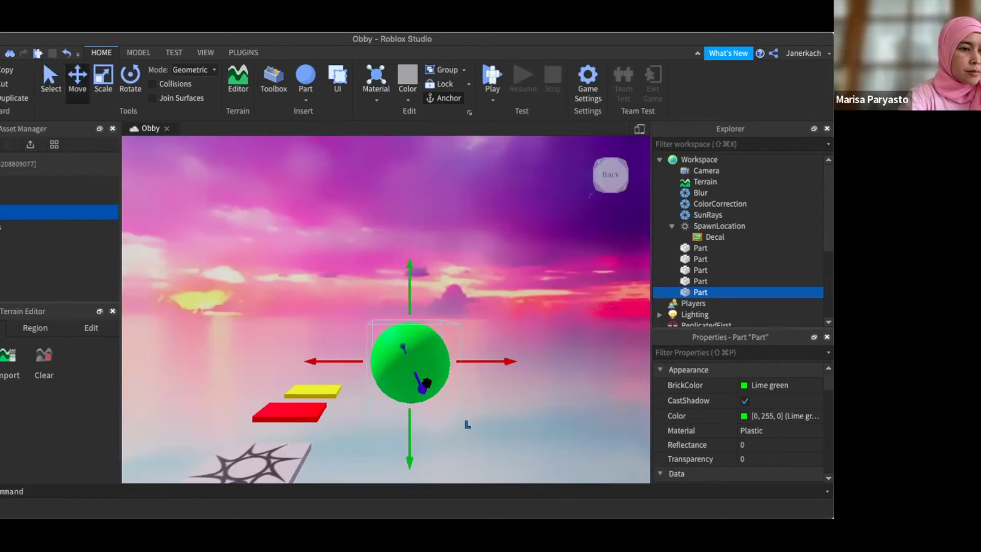
{"action": "scroll", "coordinate": [426, 383], "scroll_direction": "up", "scroll_amount": 2}
{"action": "scroll", "coordinate": [427, 383], "scroll_direction": "up", "scroll_amount": 2}
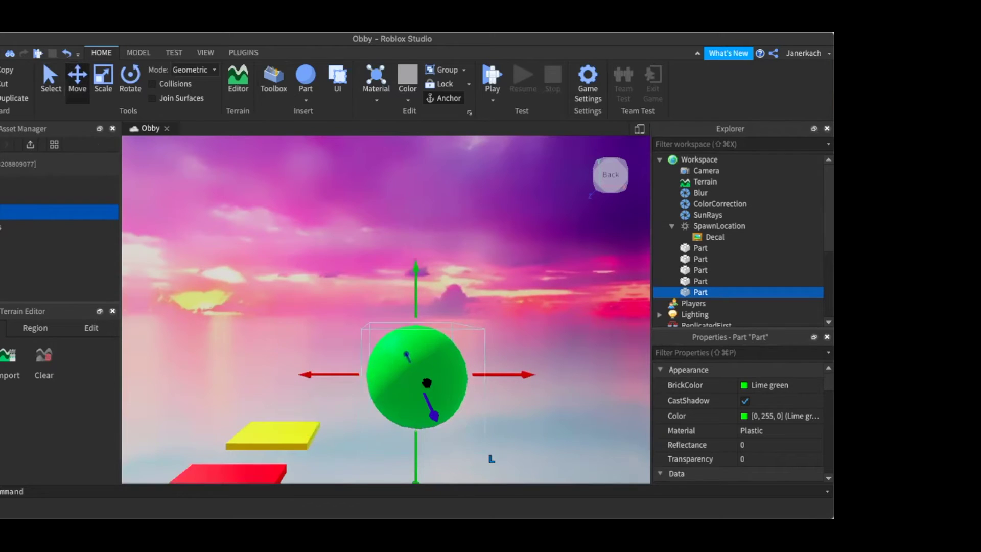
{"action": "left_click_drag", "start_coordinate": [431, 416], "coordinate": [424, 491]}
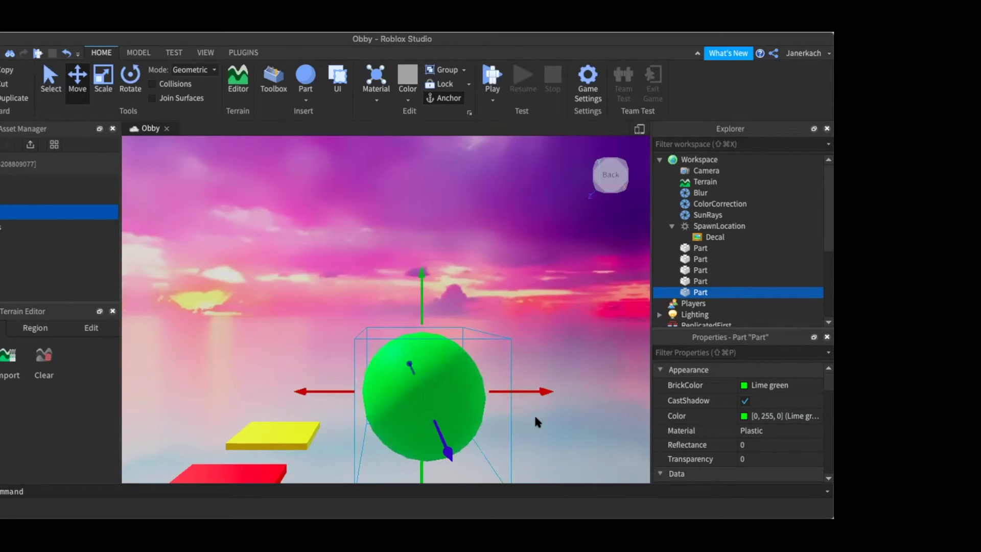
{"action": "key", "text": "s"}
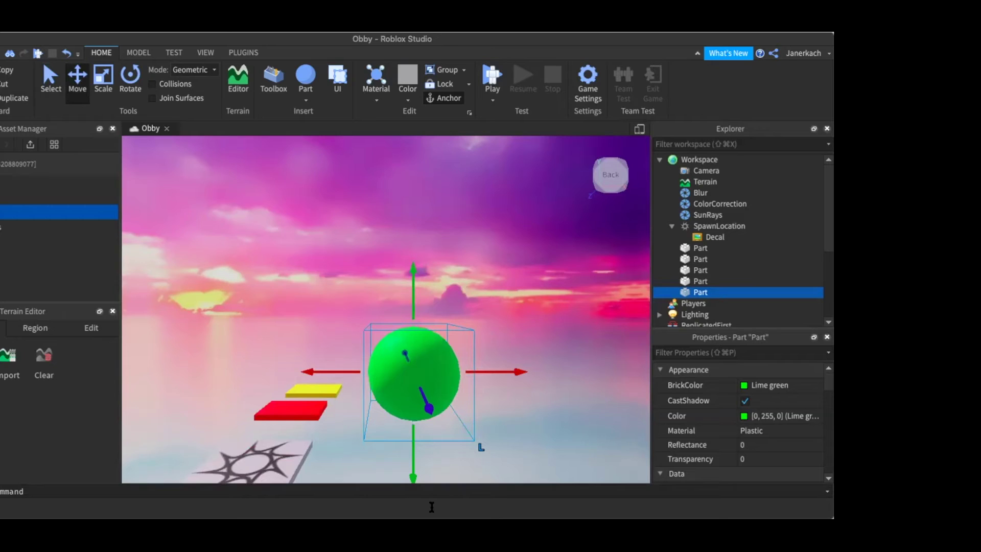
{"action": "left_click_drag", "start_coordinate": [408, 444], "coordinate": [411, 469]}
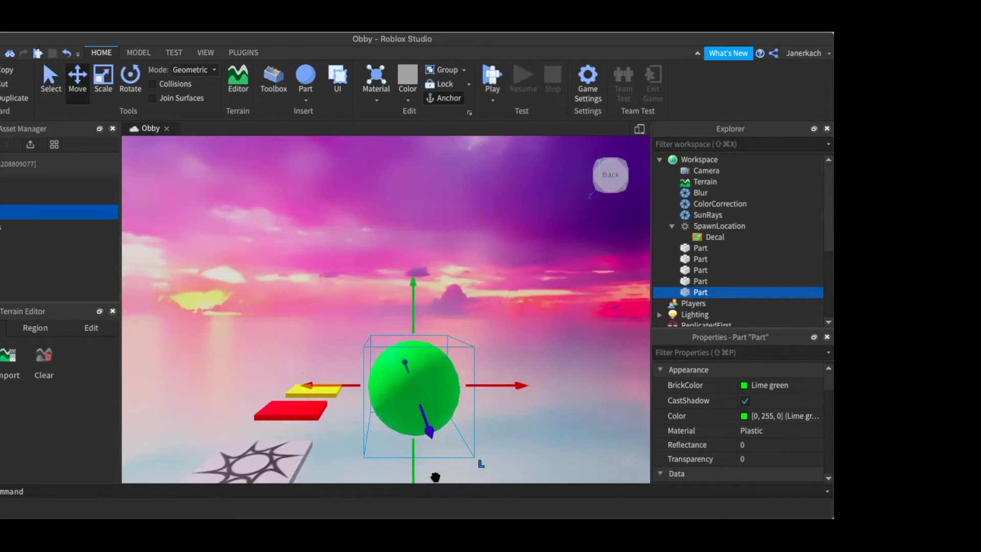
{"action": "left_click_drag", "start_coordinate": [410, 458], "coordinate": [411, 459]}
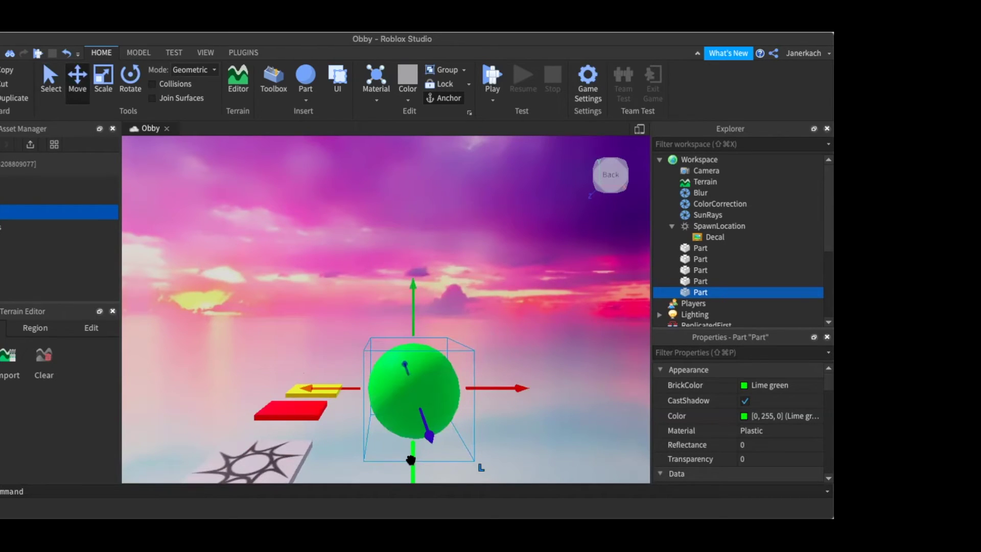
- Move the green sphere sideways, closer to the red and yellow platforms
{"action": "scroll", "coordinate": [518, 415], "scroll_direction": "up", "scroll_amount": 1}
{"action": "scroll", "coordinate": [518, 417], "scroll_direction": "up", "scroll_amount": 1}
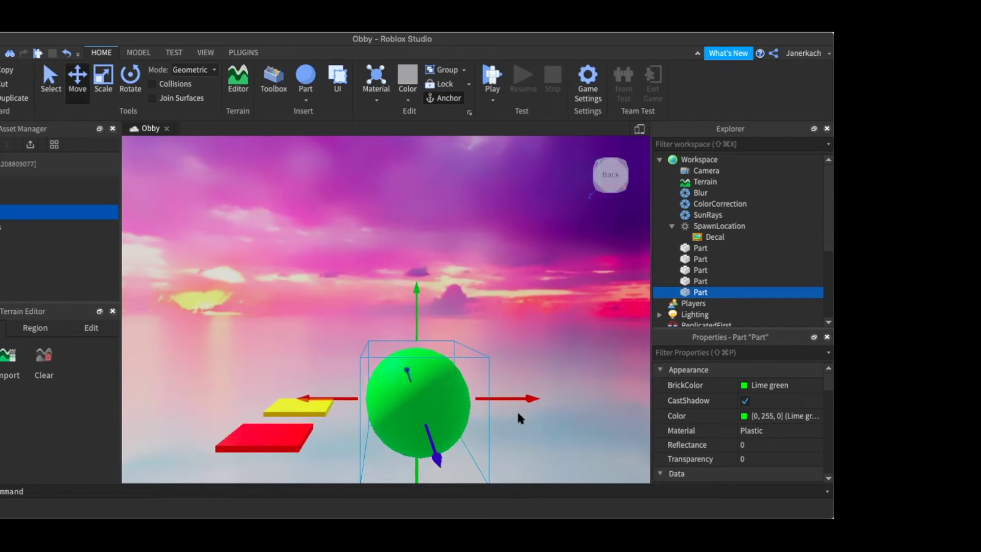
{"action": "scroll", "coordinate": [518, 418], "scroll_direction": "up", "scroll_amount": 3}
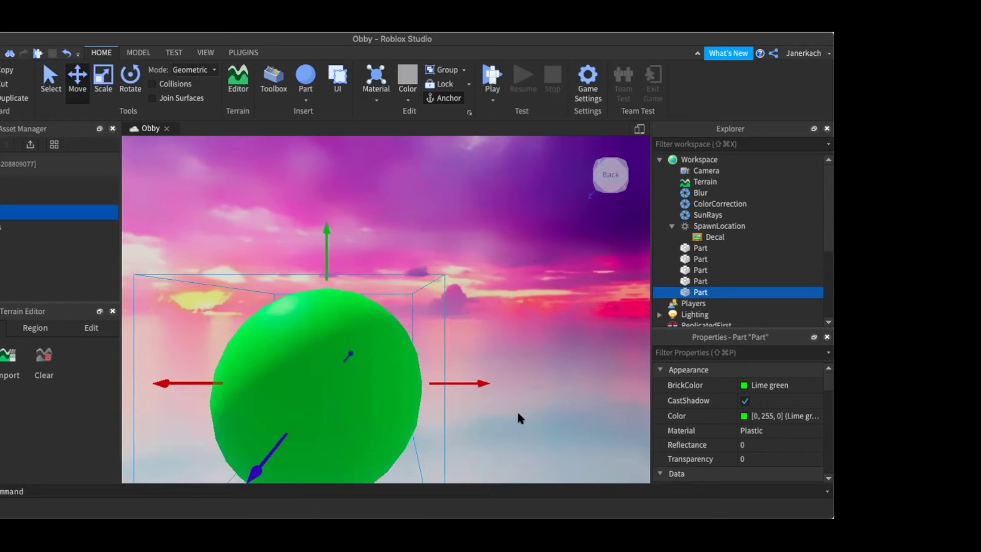
{"action": "key", "text": "a"}
{"action": "key", "text": "a"}
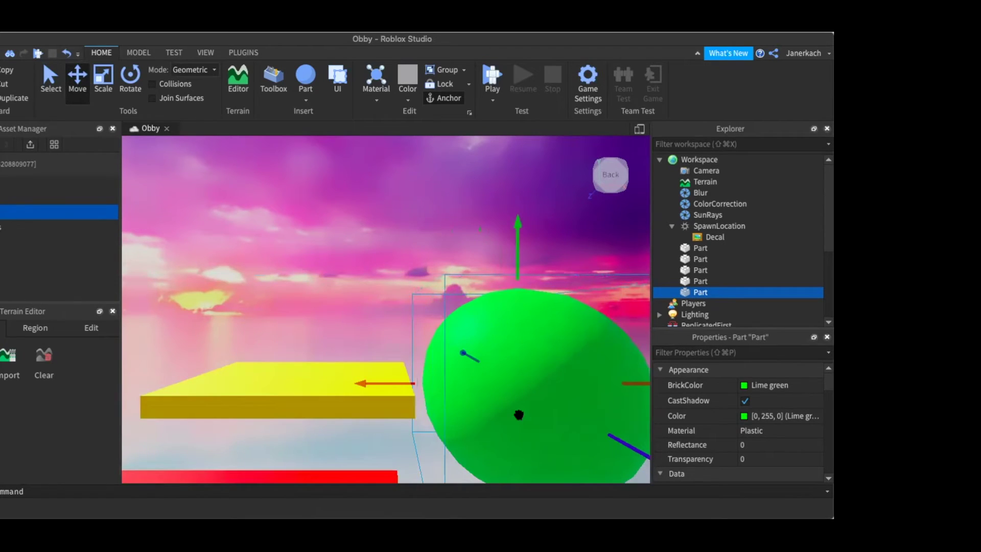
{"action": "key", "text": "f"}
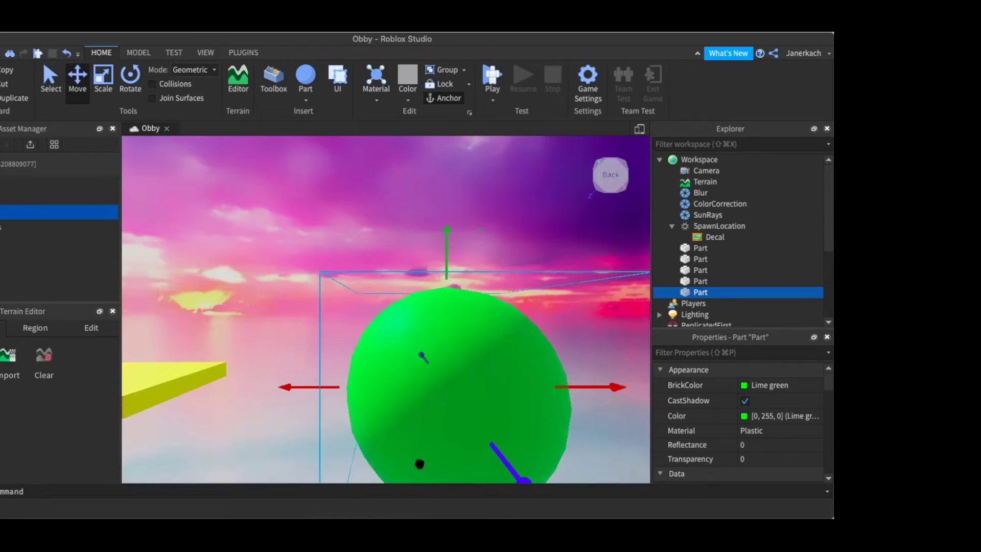
{"action": "scroll", "coordinate": [352, 435], "scroll_direction": "down", "scroll_amount": 4}
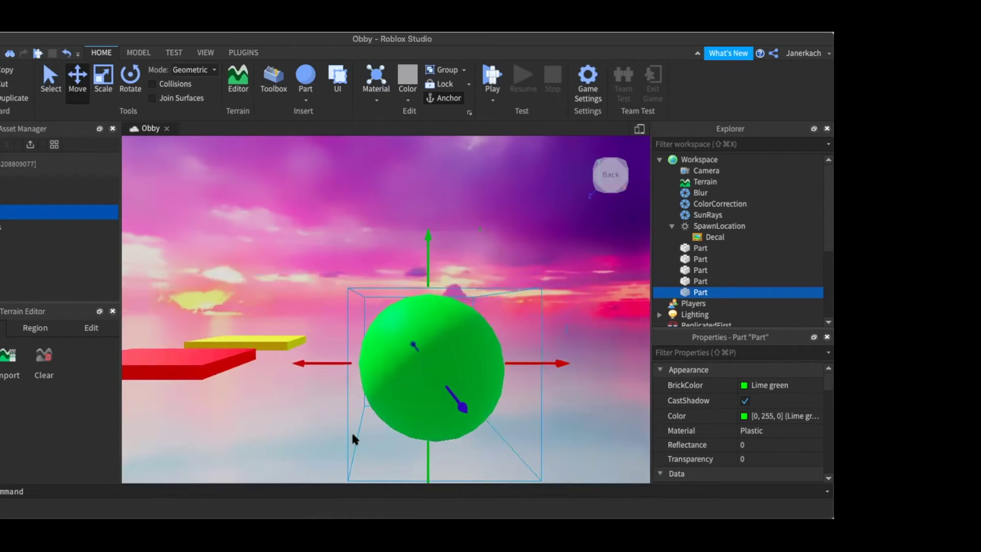
{"action": "key", "text": "a"}
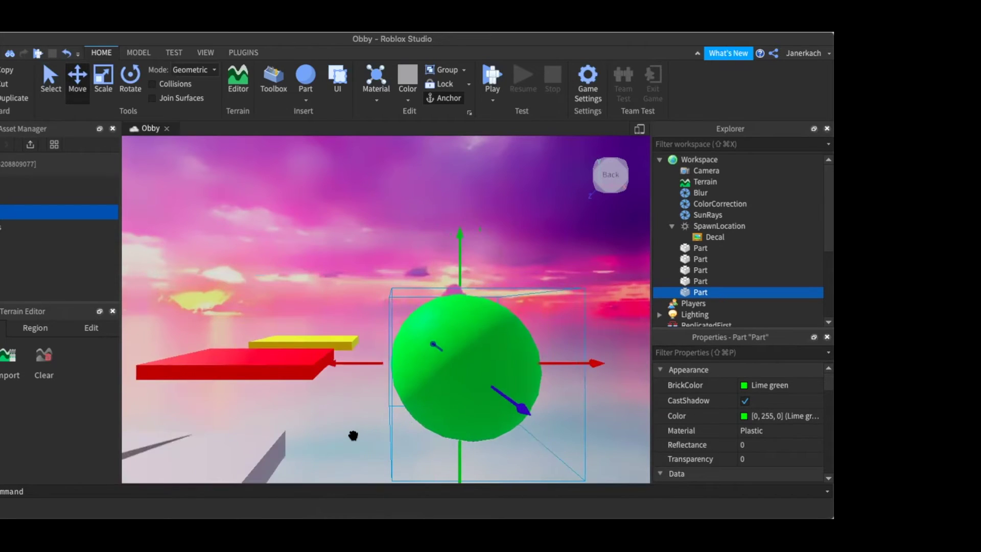
{"action": "mouse_move", "coordinate": [388, 361]}
{"action": "left_mouse_down"}
{"action": "mouse_move", "coordinate": [376, 353]}
{"action": "mouse_move", "coordinate": [378, 360]}
{"action": "left_mouse_up"}
{"action": "left_click_drag", "start_coordinate": [530, 408], "coordinate": [529, 408]}
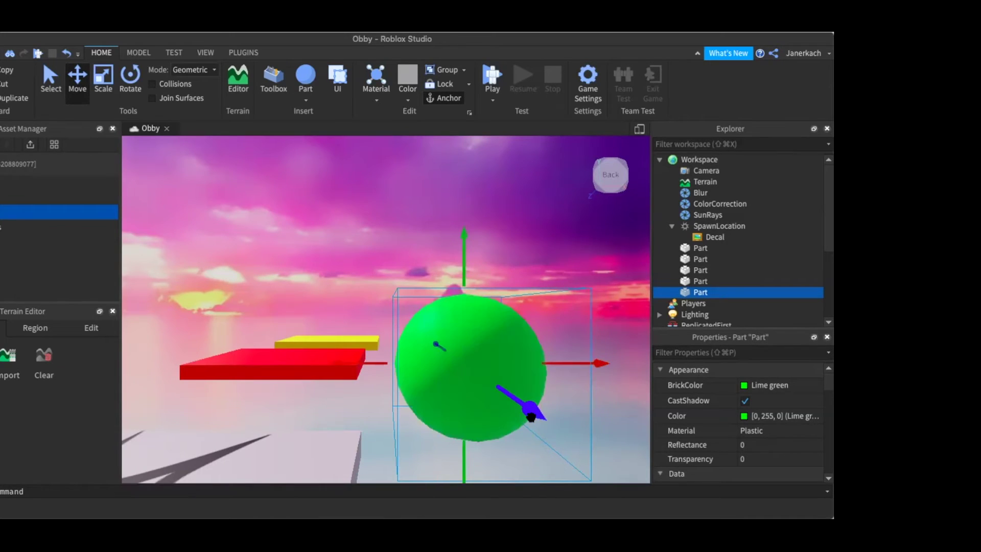
- Playtest the obby with the repositioned sphere, jumping from the spawn platform toward the red and yellow platforms
{"action": "left_click", "coordinate": [489, 77]}
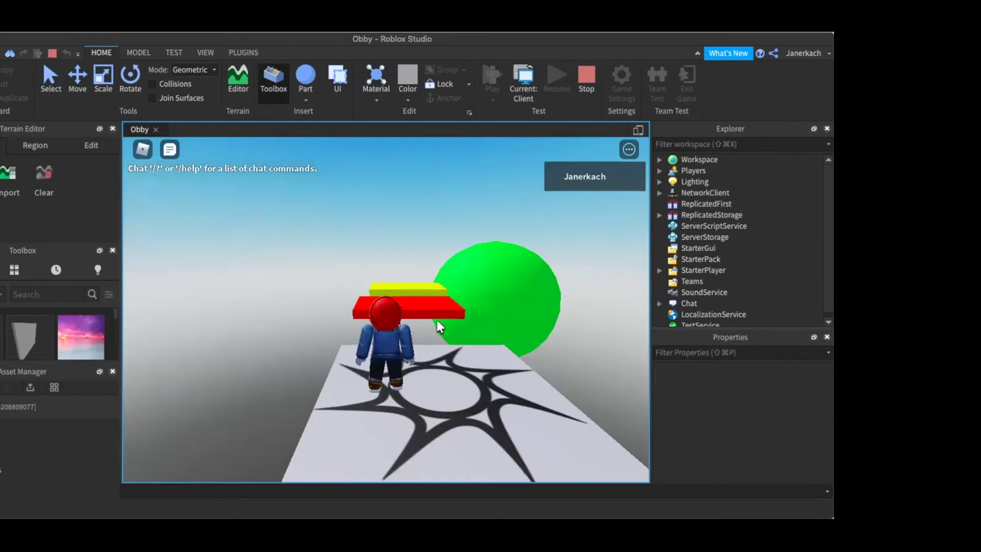
{"action": "key", "text": "w"}
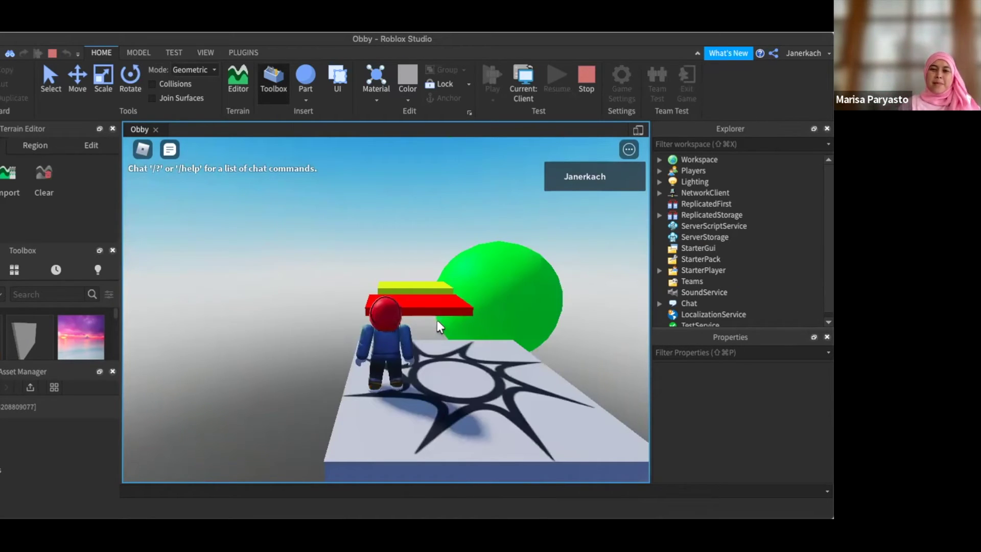
{"action": "key", "text": "w"}
{"action": "key", "text": "space"}
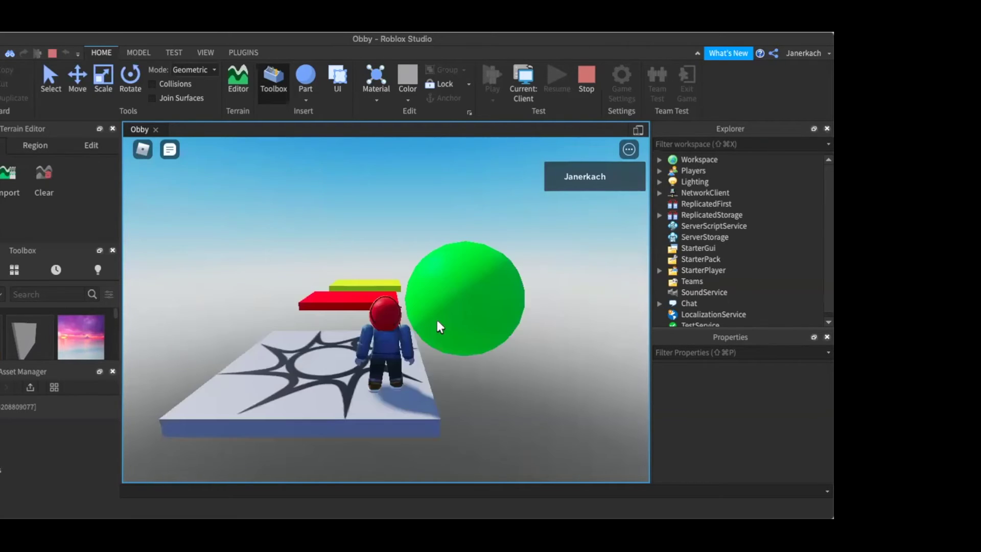
{"action": "key", "text": "w"}
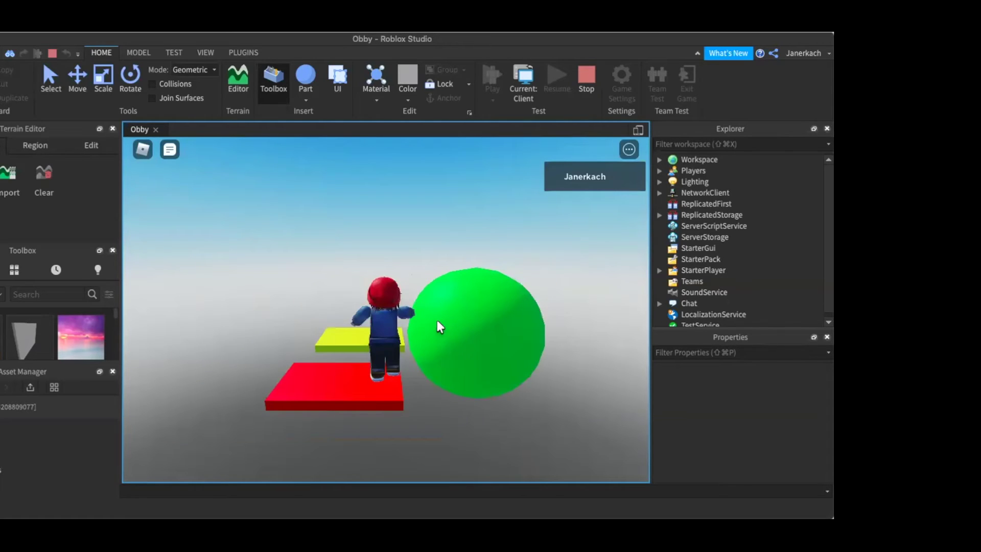
{"action": "key", "text": "space"}
{"action": "key", "text": "w"}
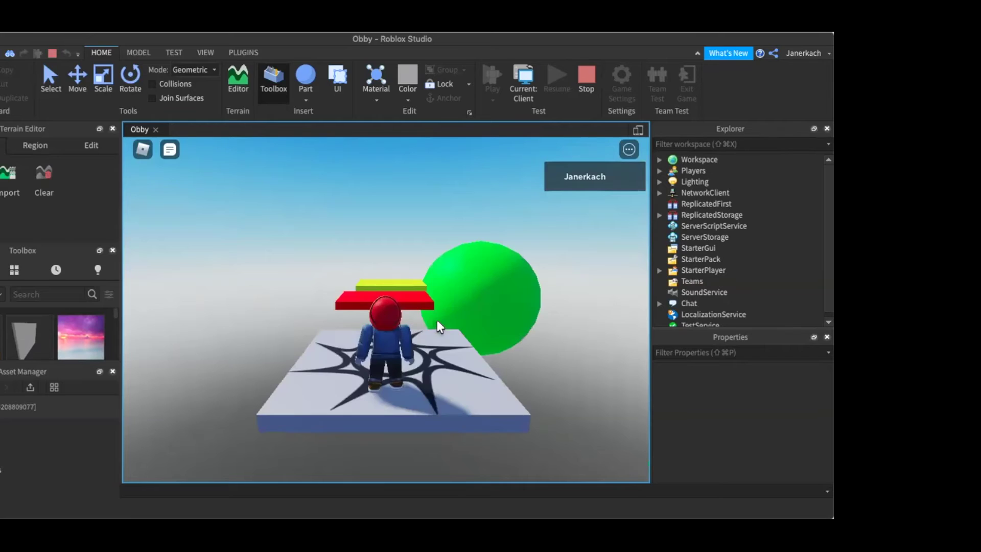
- Jump from the spawn platform over the red platform to the yellow one, turn toward the green sphere and try to reach it
{"action": "key", "text": "w"}
{"action": "key", "text": "space"}
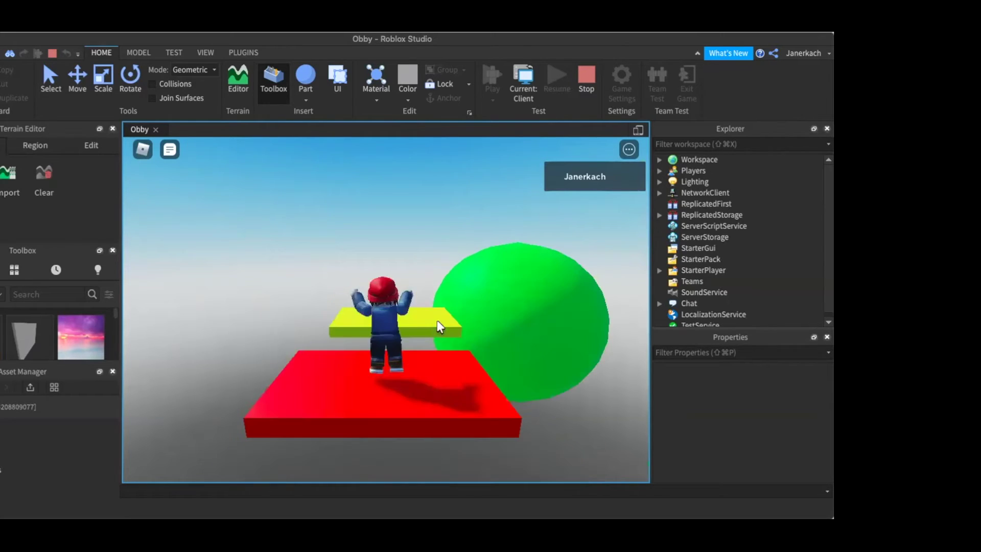
{"action": "key", "text": "Left"}
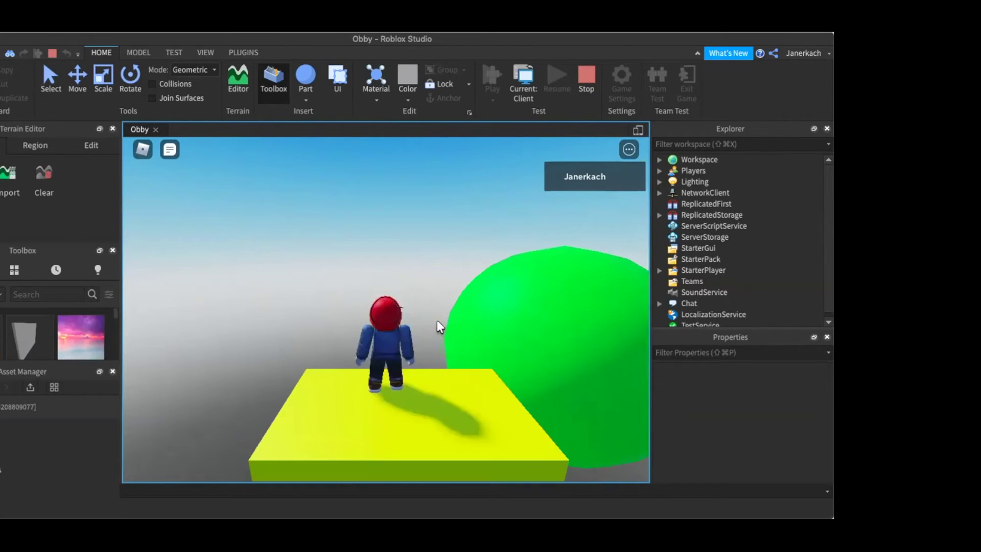
{"action": "key", "text": "Right"}
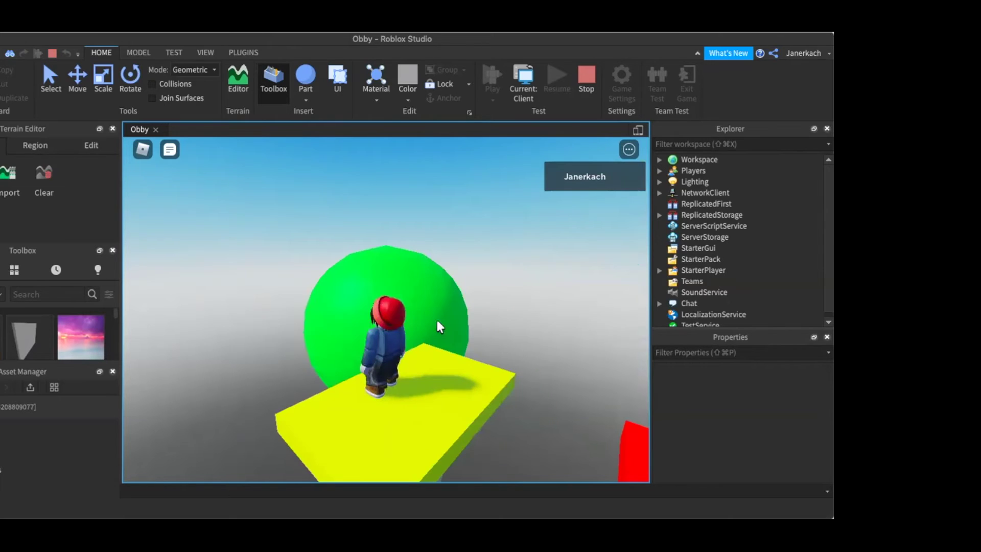
{"action": "key", "text": "Right"}
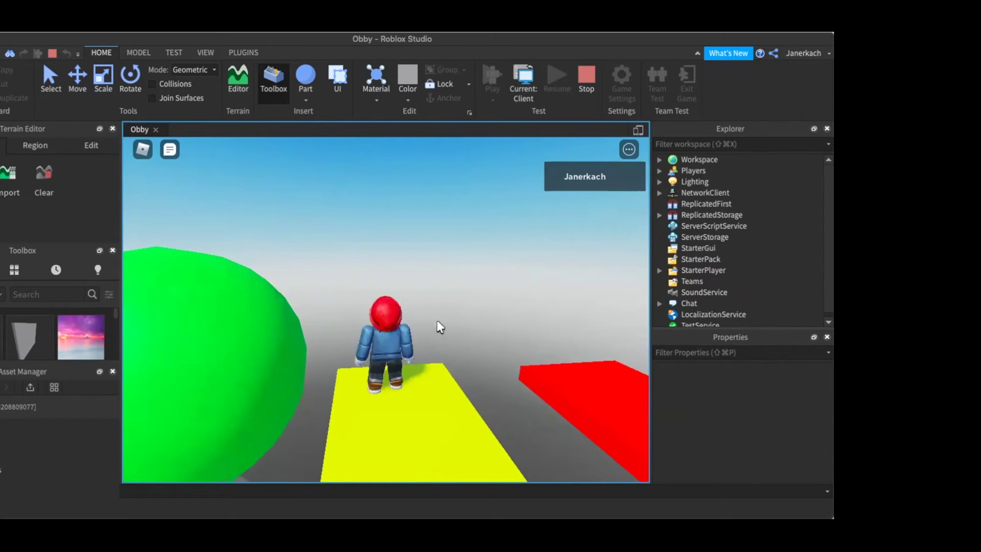
{"action": "key", "text": "Left"}
{"action": "key", "text": "Left"}
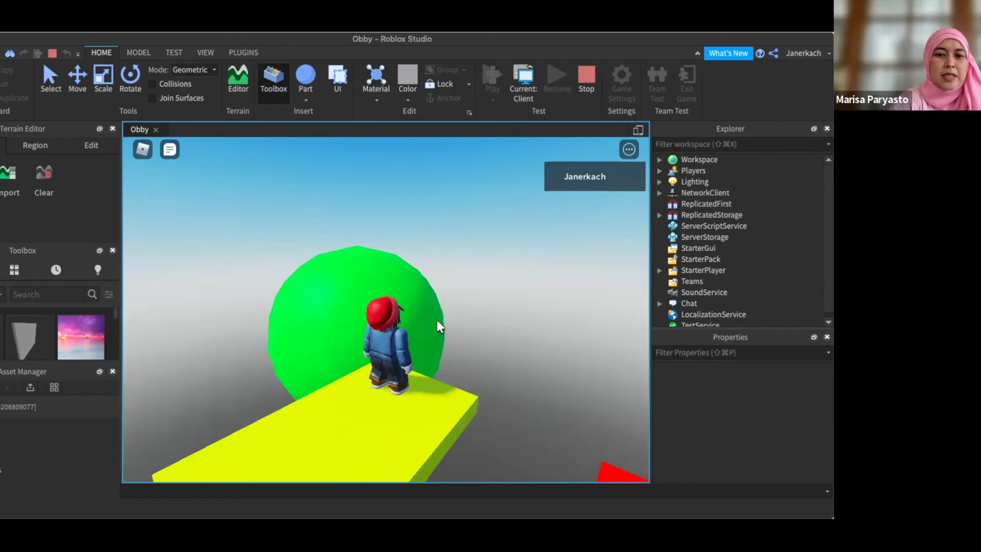
{"action": "key", "text": "Left"}
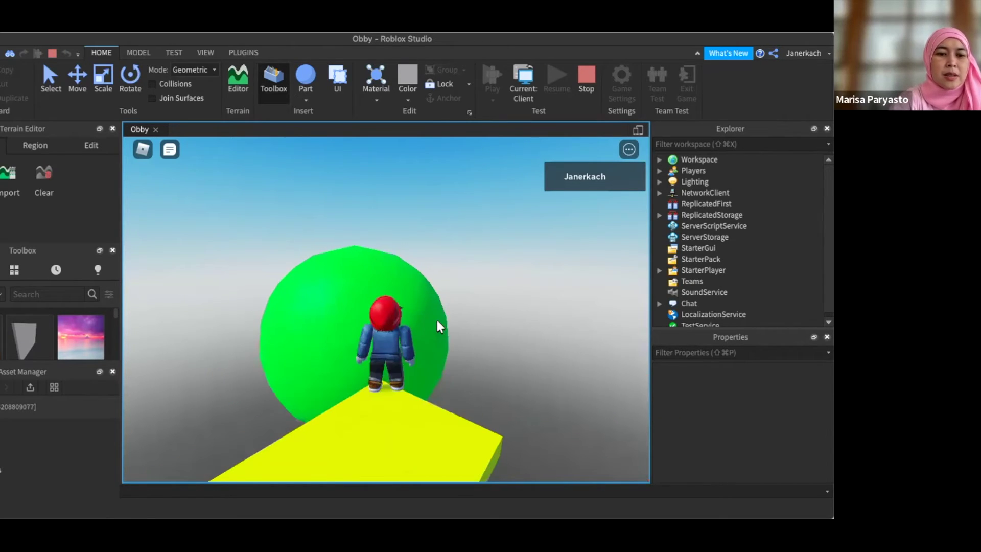
{"action": "key", "text": "Up"}
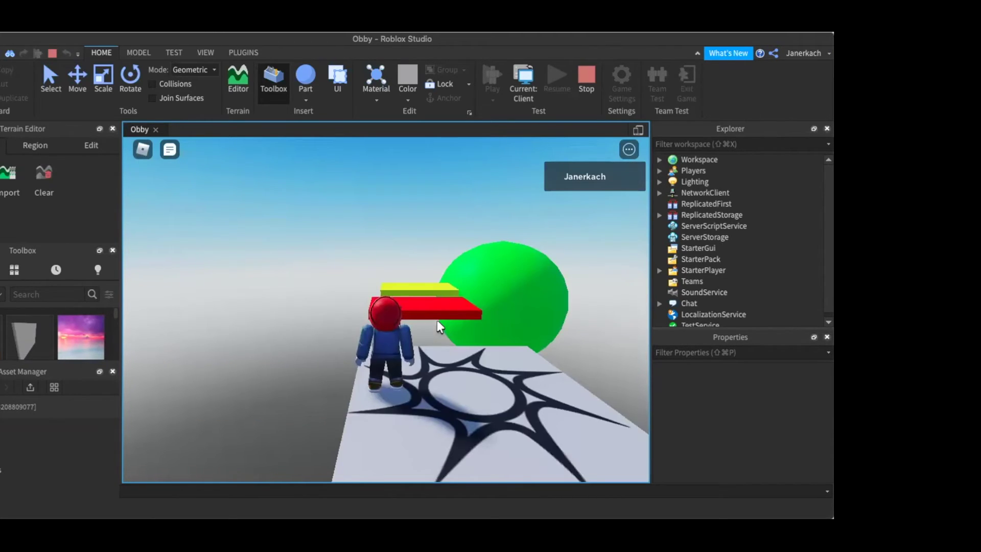
- Retry the course from the spawn platform over the red and yellow platforms, running toward the green sphere
{"action": "right_click_drag", "start_coordinate": [437, 320], "coordinate": [437, 320]}
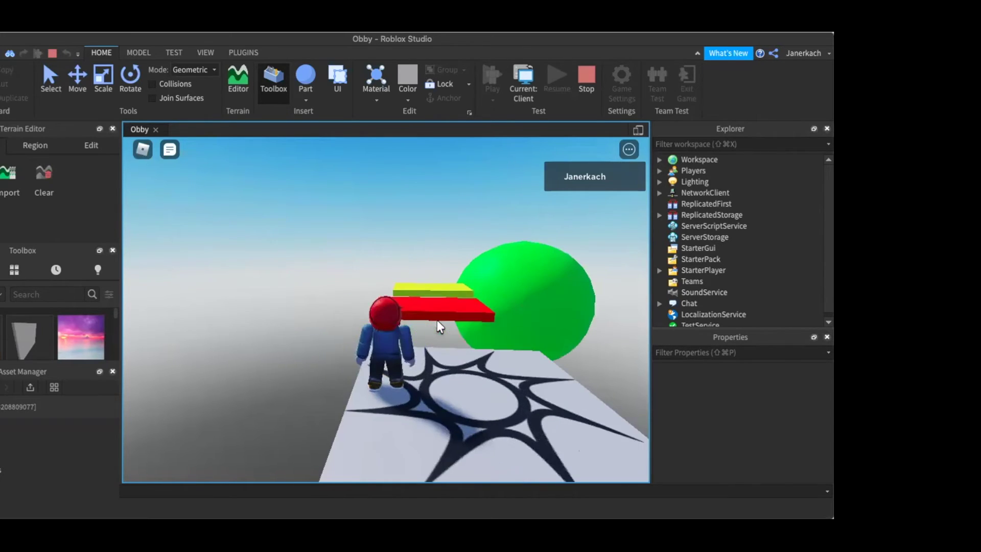
{"action": "key", "text": "w"}
{"action": "key", "text": "space"}
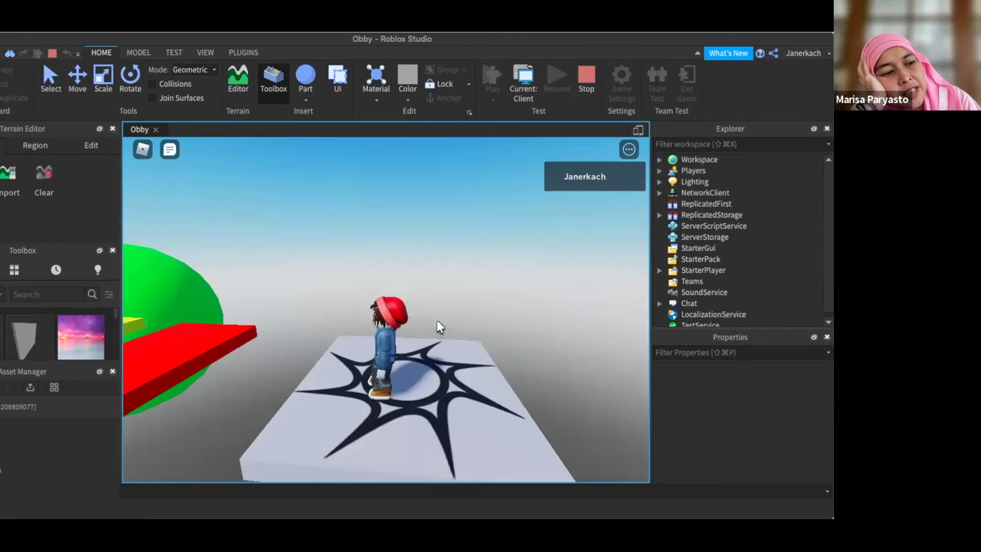
{"action": "right_click_drag", "start_coordinate": [436, 319], "coordinate": [436, 318]}
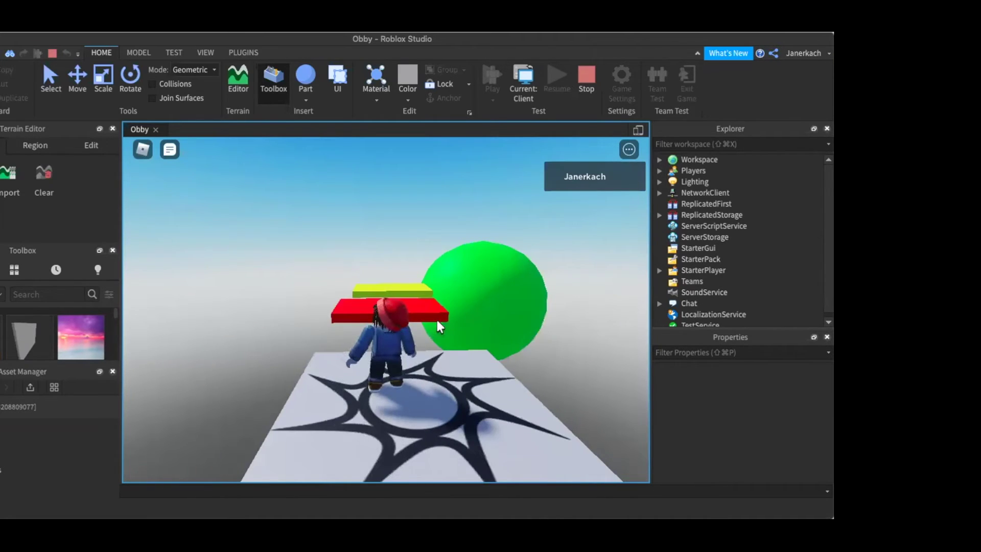
{"action": "key", "text": "w"}
{"action": "key", "text": "space"}
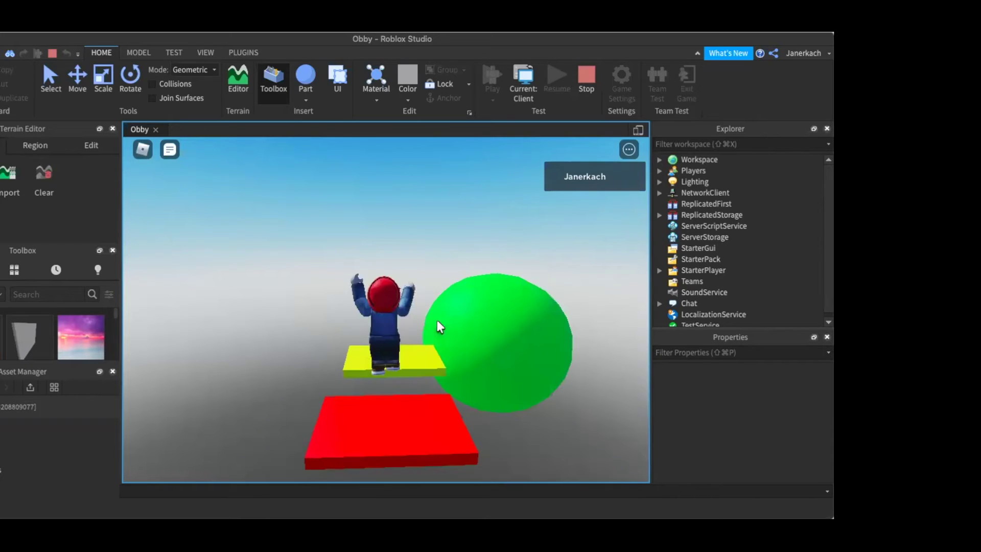
{"action": "key", "text": "w"}
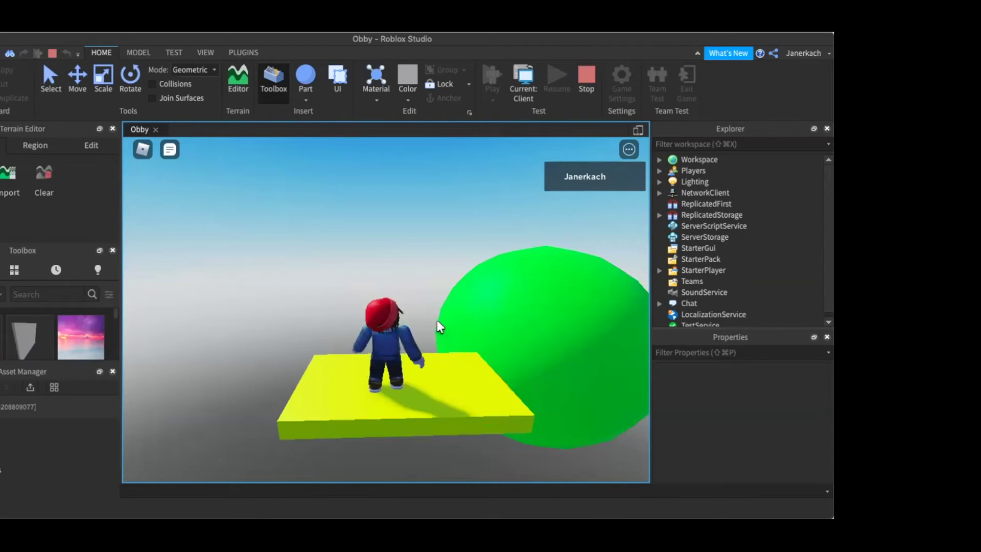
{"action": "right_click_drag", "start_coordinate": [437, 320], "coordinate": [436, 318]}
{"action": "key", "text": "w"}
{"action": "key", "text": "w"}
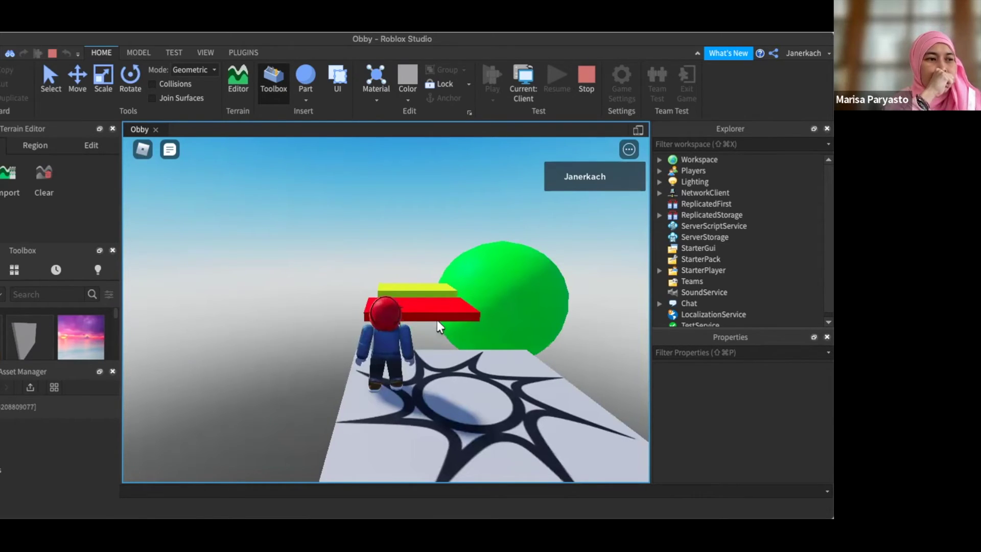
- Attempt the sphere again by jumping across both platforms and backing up on the yellow one for a running jump, and end the test
{"action": "right_click_drag", "start_coordinate": [437, 320], "coordinate": [436, 318]}
{"action": "key", "text": "w"}
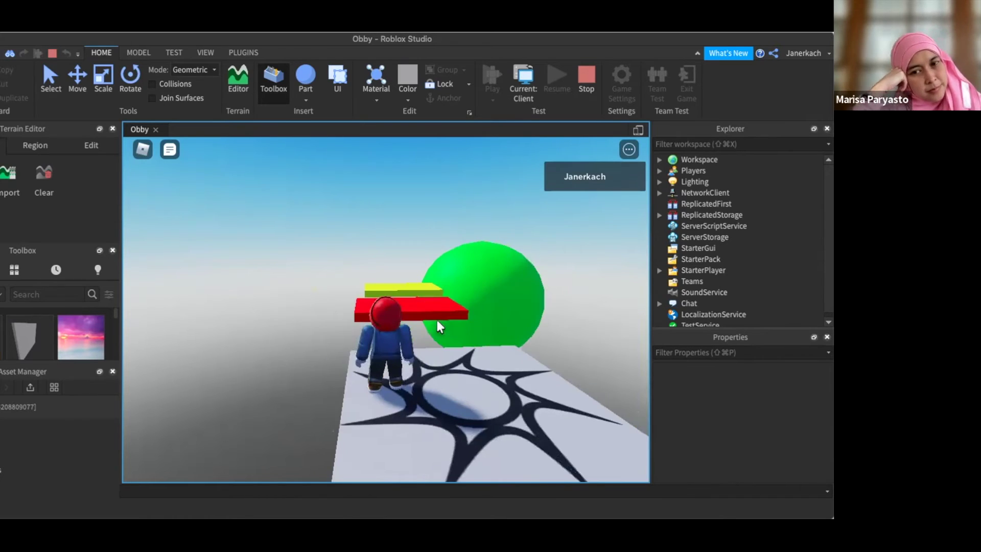
{"action": "key", "text": "space"}
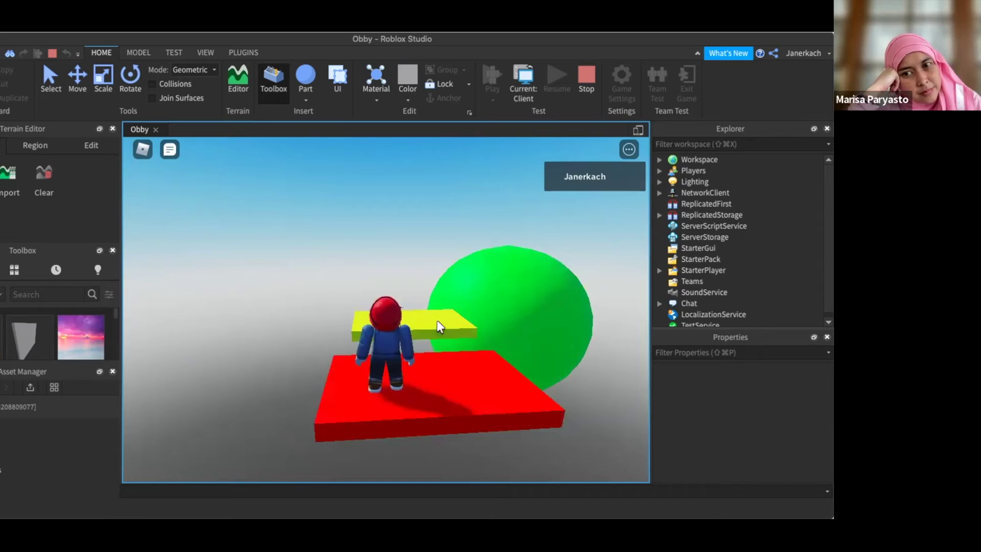
{"action": "key", "text": "space"}
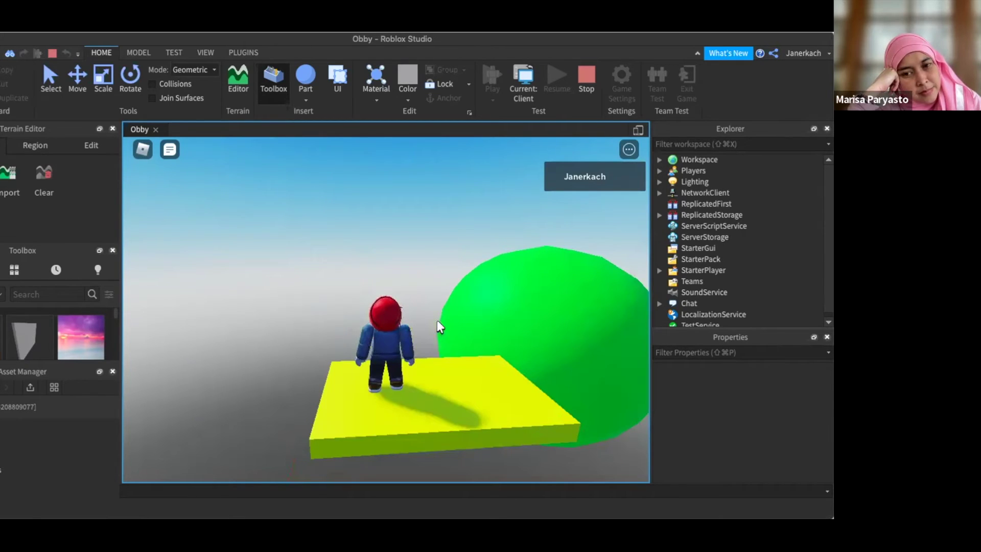
{"action": "right_click_drag", "start_coordinate": [437, 319], "coordinate": [437, 317]}
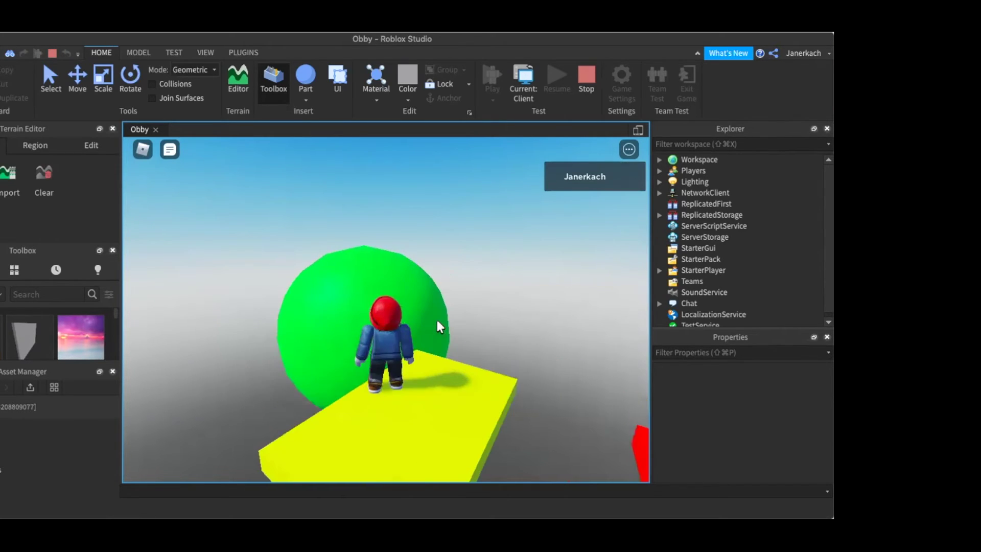
{"action": "key", "text": "s"}
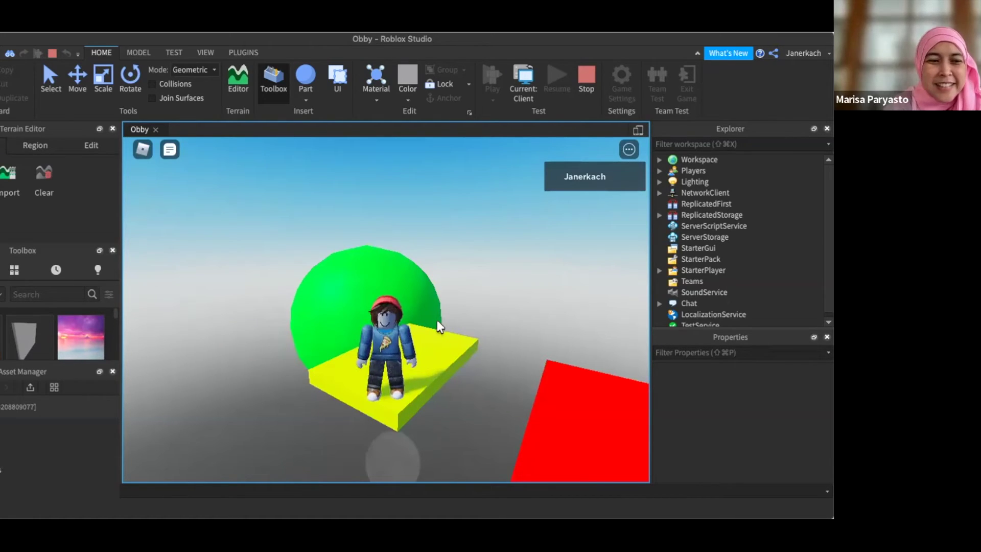
{"action": "key", "text": "w"}
{"action": "key", "text": "space"}
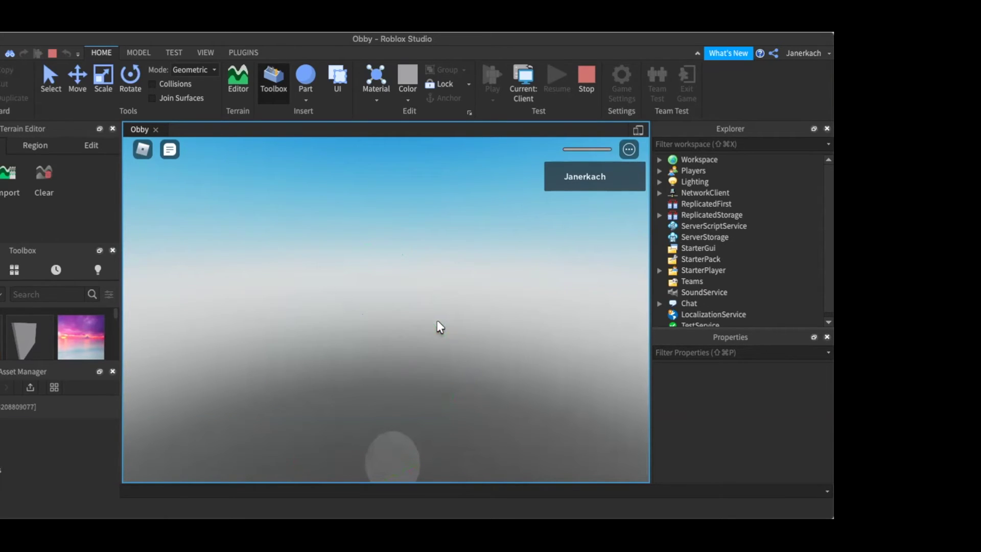
{"action": "left_click", "coordinate": [586, 77]}
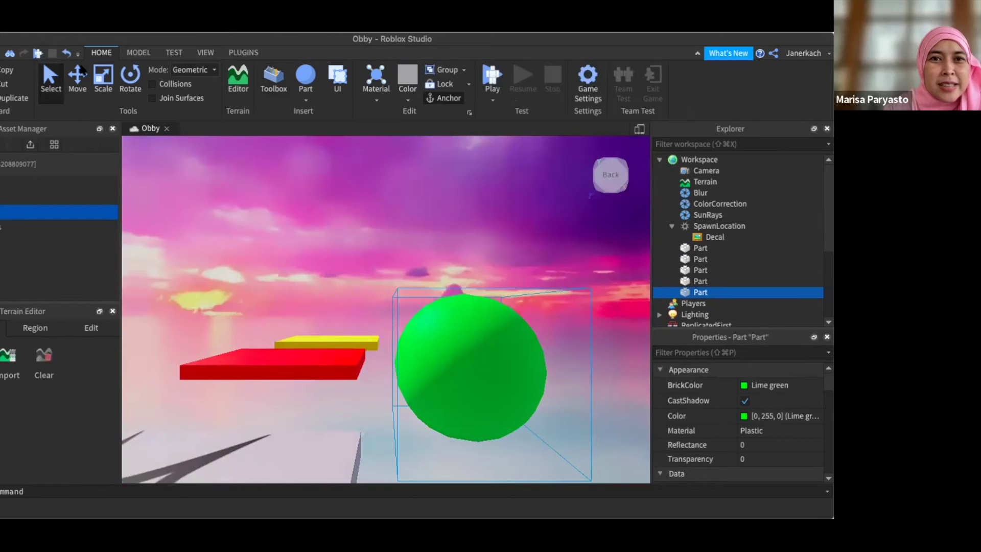
- Move the green sphere further toward the spawn side of the course and lower it
{"action": "key", "text": "super+2"}
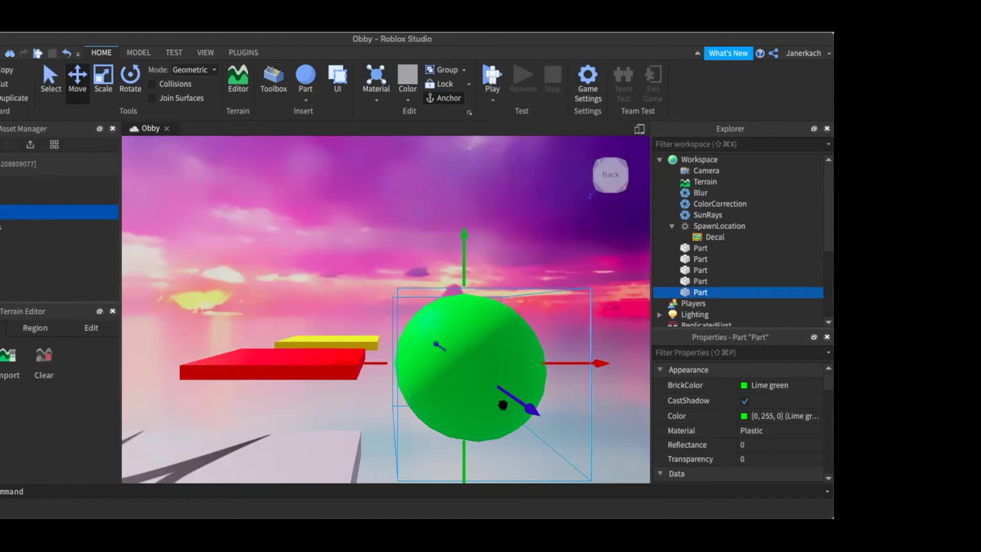
{"action": "left_click_drag", "start_coordinate": [531, 412], "coordinate": [541, 425]}
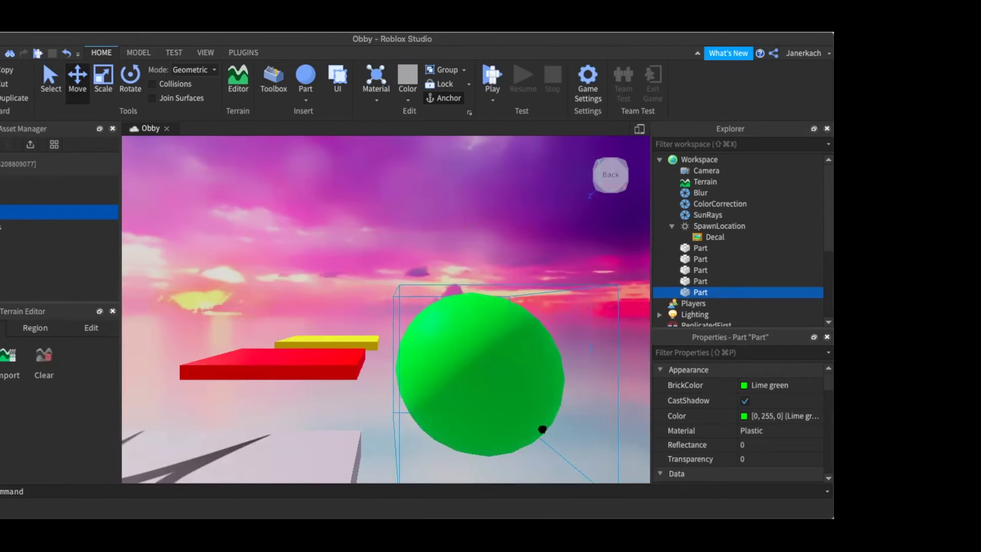
{"action": "left_click_drag", "start_coordinate": [554, 425], "coordinate": [563, 438]}
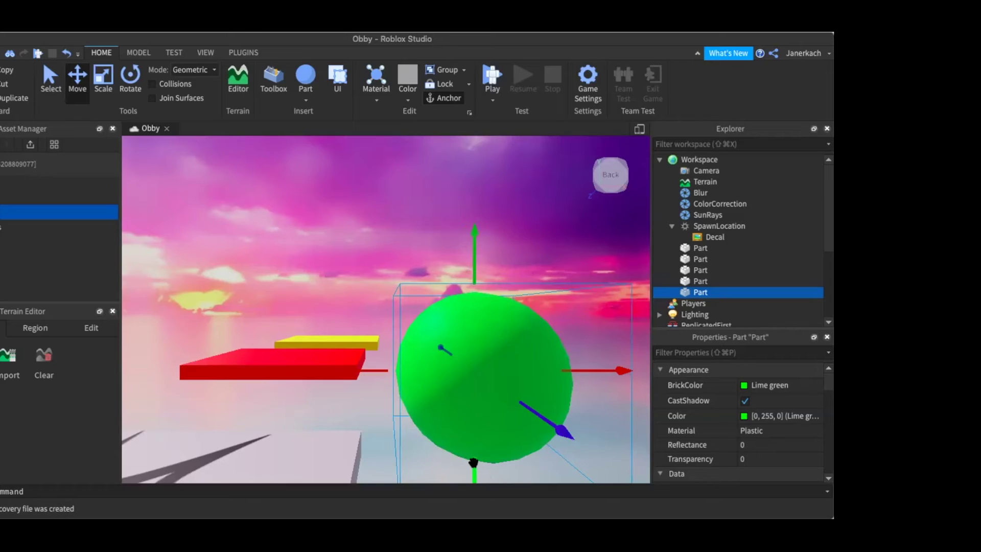
{"action": "left_click_drag", "start_coordinate": [474, 478], "coordinate": [473, 480]}
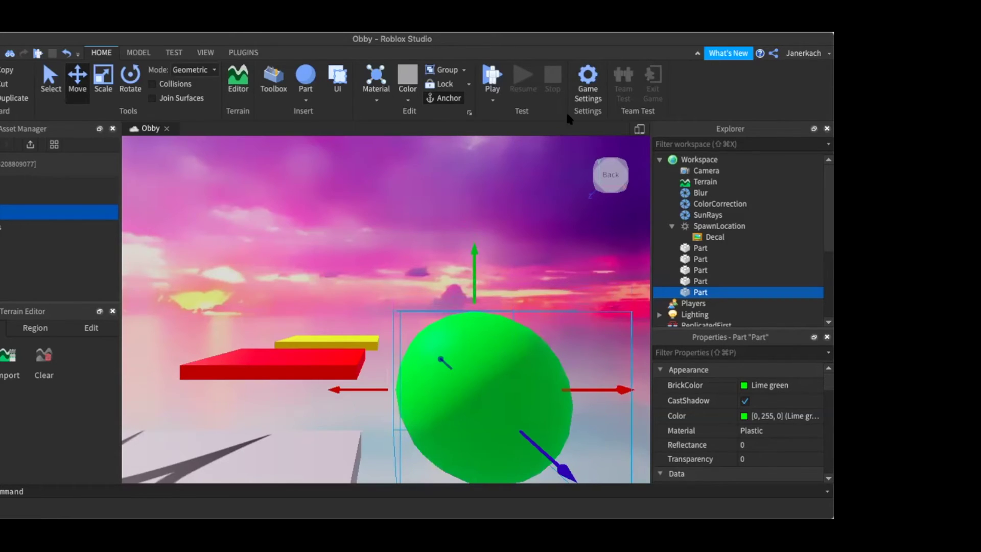
- Playtest the obby with the lowered sphere, jumping from the spawn platform over the red platform onto the yellow one
{"action": "left_click", "coordinate": [492, 77]}
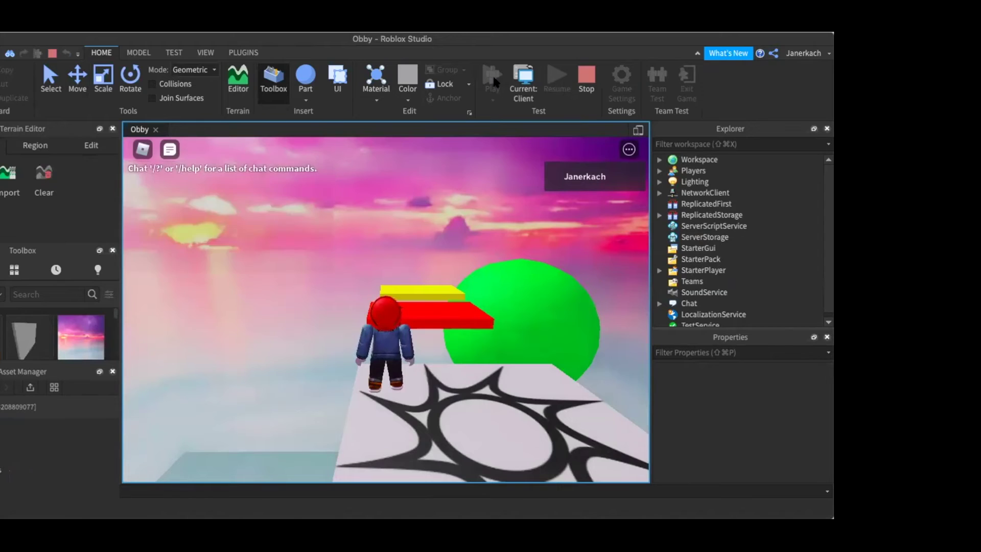
{"action": "key", "text": "w"}
{"action": "key", "text": "space"}
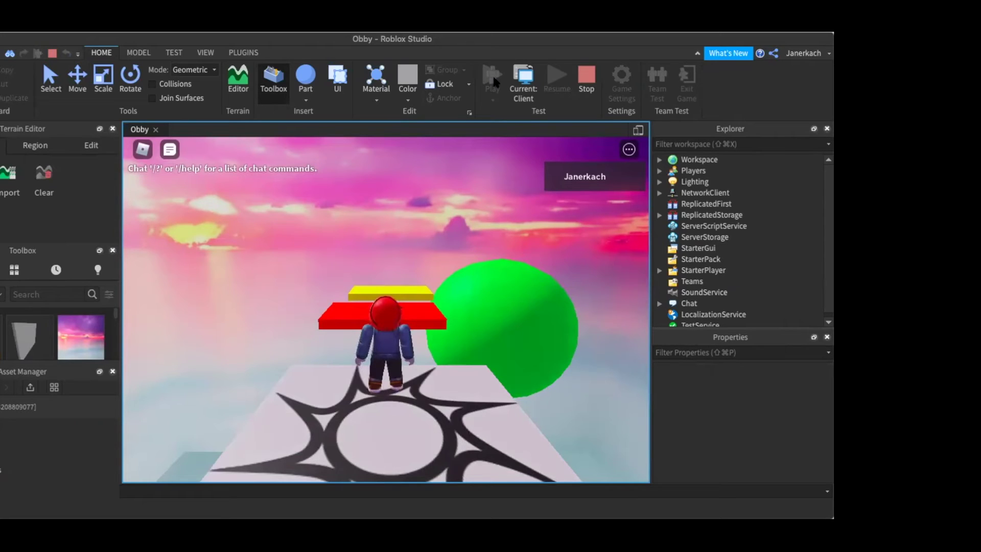
{"action": "key", "text": "s"}
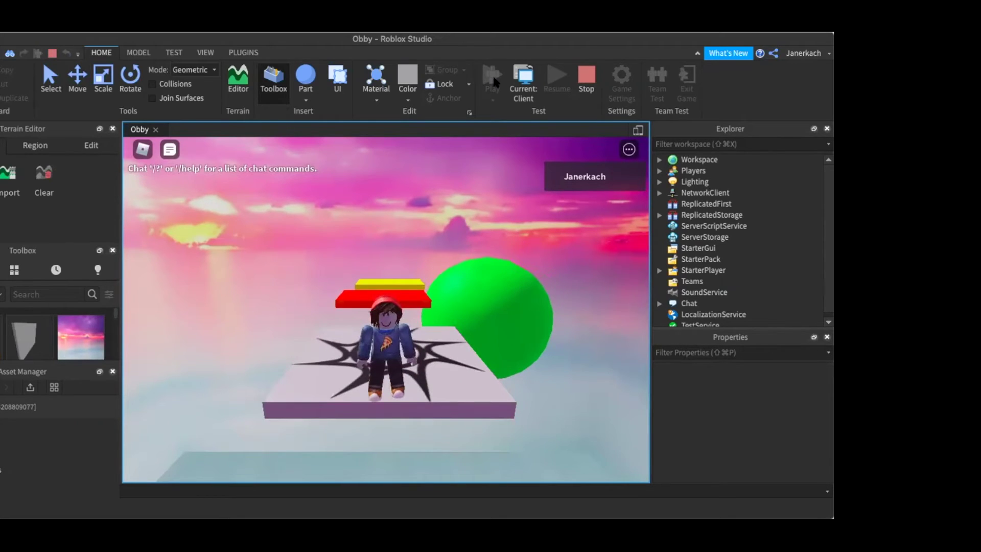
{"action": "key", "text": "w"}
{"action": "key", "text": "space"}
{"action": "key", "text": "space"}
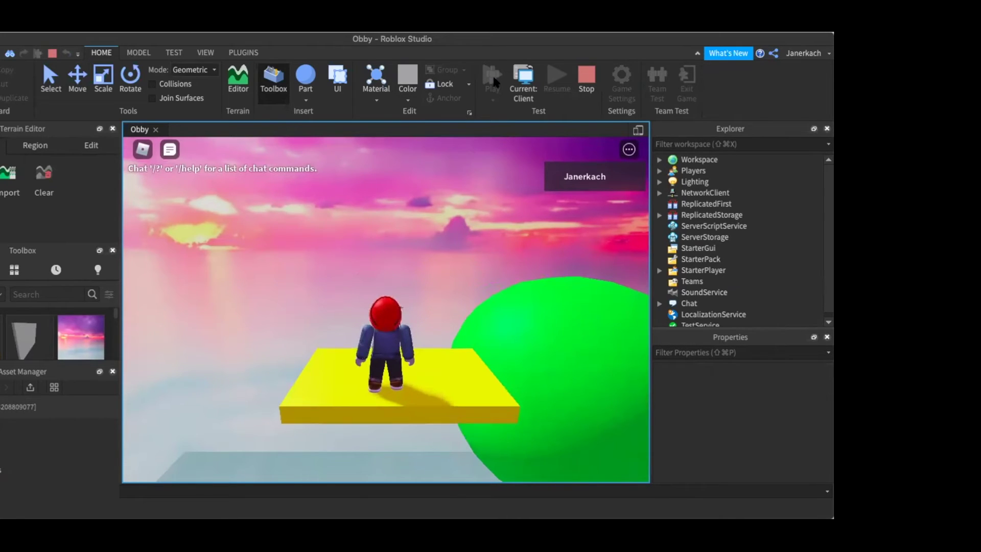
- Turn toward the green sphere, jump onto it from the yellow platform, climb to its top and look back at the course
{"action": "key", "text": "Right"}
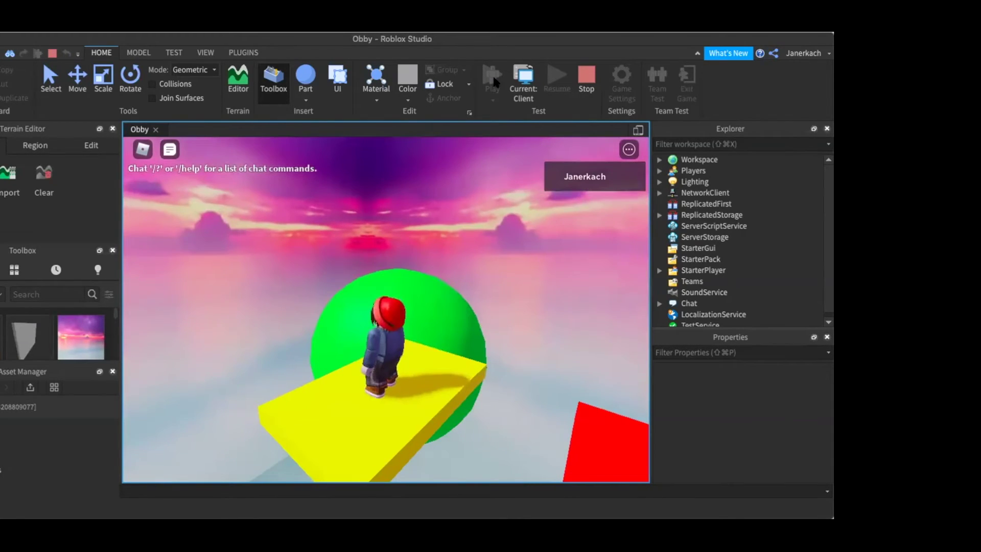
{"action": "key", "text": "s"}
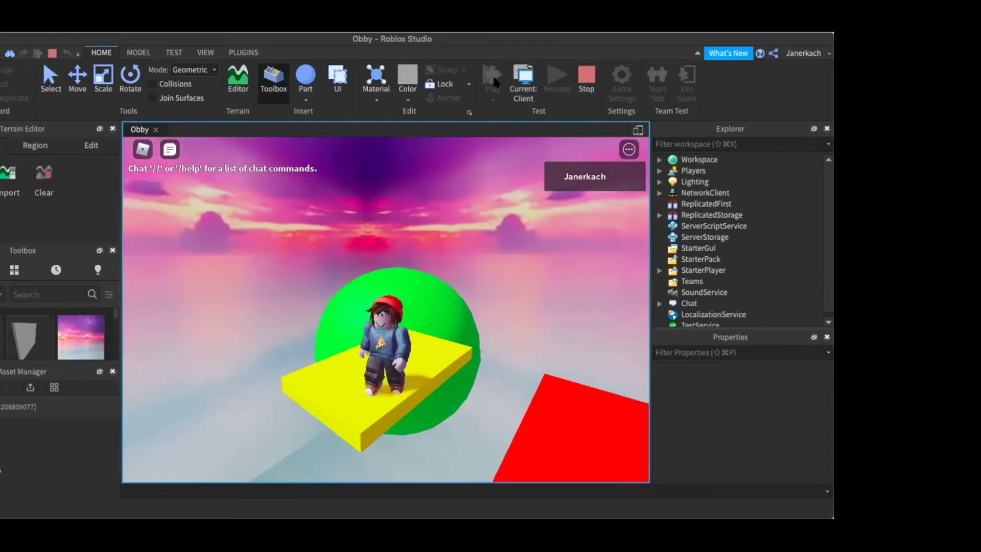
{"action": "key", "text": "w"}
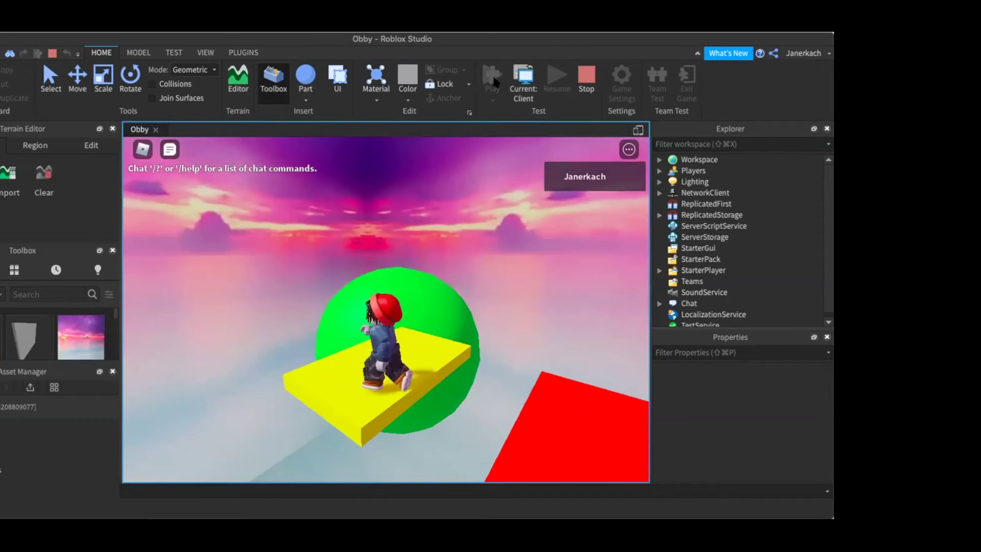
{"action": "key", "text": "space"}
{"action": "key", "text": "w"}
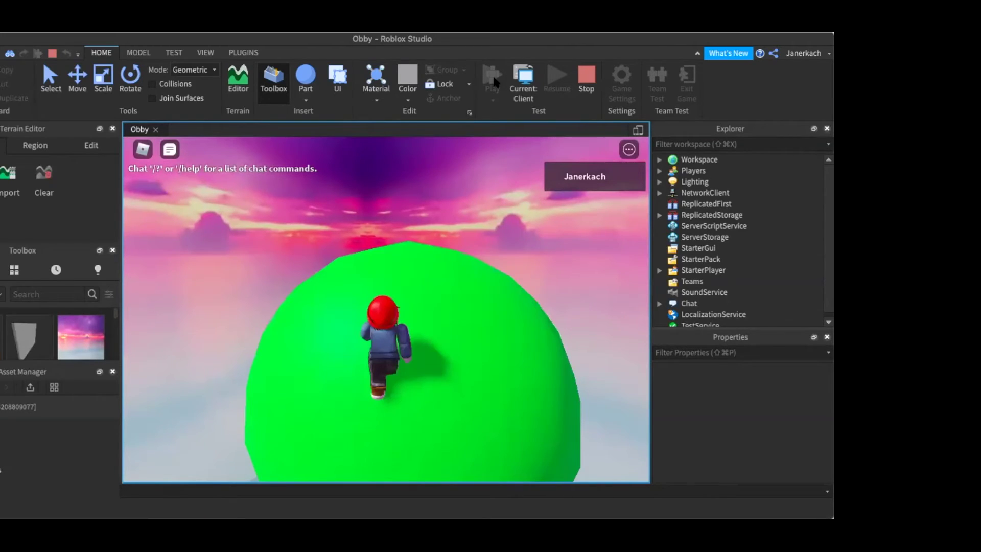
{"action": "key", "text": "w"}
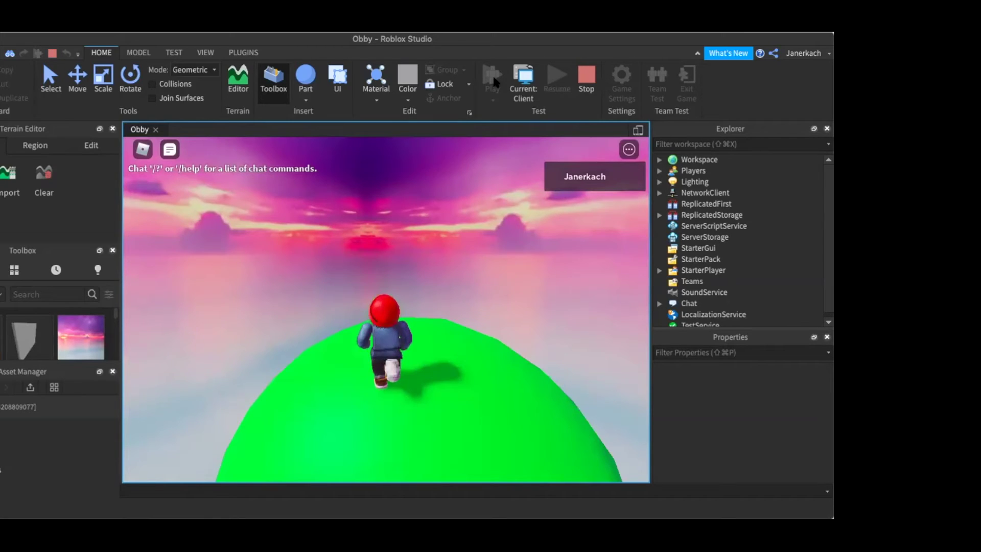
{"action": "key", "text": "s"}
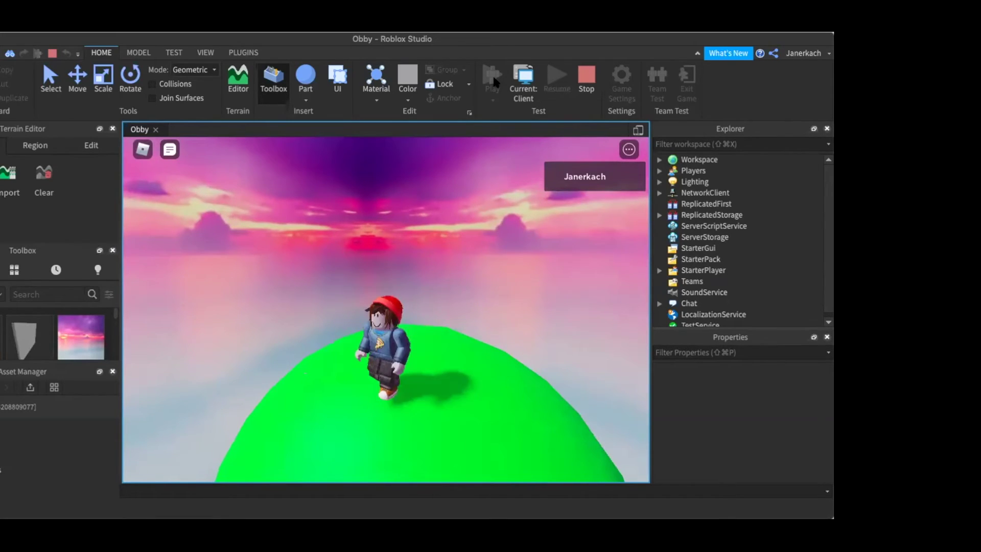
{"action": "key", "text": "Left"}
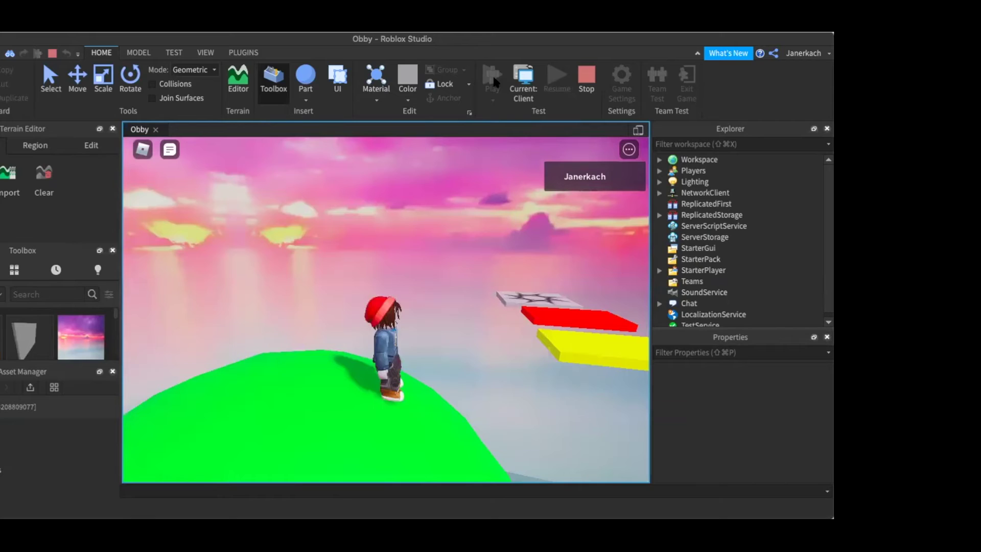
- Turn the avatar and camera around on top of the green sphere to examine the course and surroundings from different angles
{"action": "key", "text": "w"}
{"action": "key", "text": "Left"}
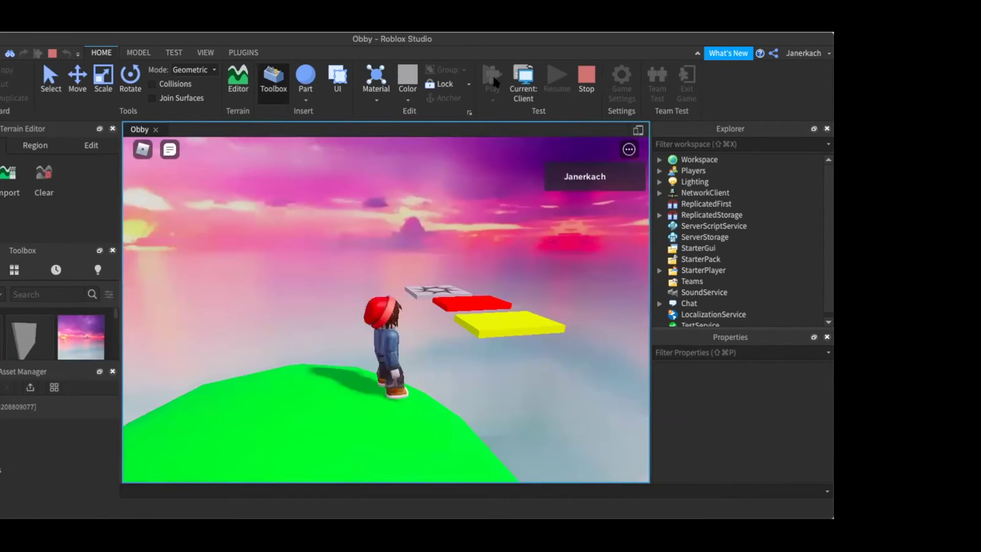
{"action": "key", "text": "Left"}
{"action": "key", "text": "s"}
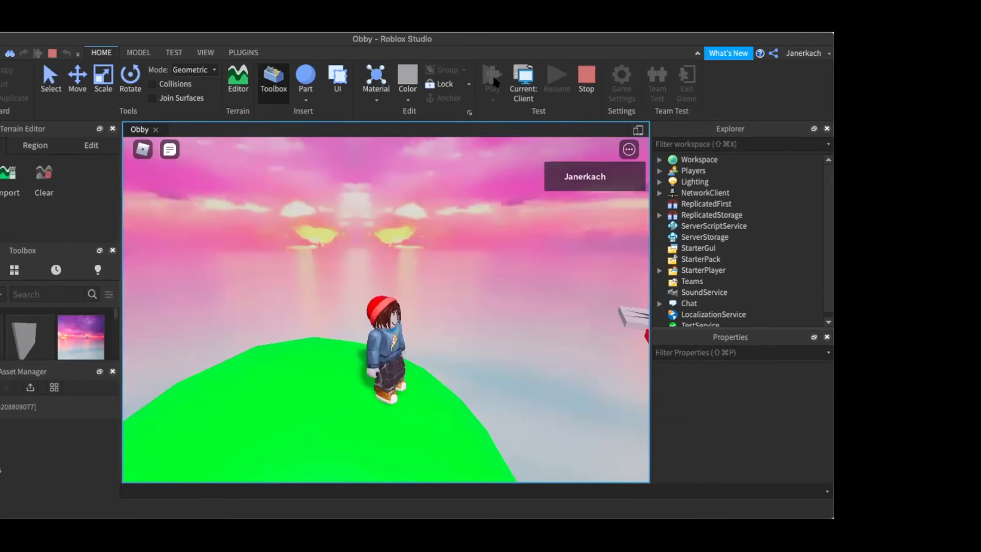
{"action": "key", "text": "Left"}
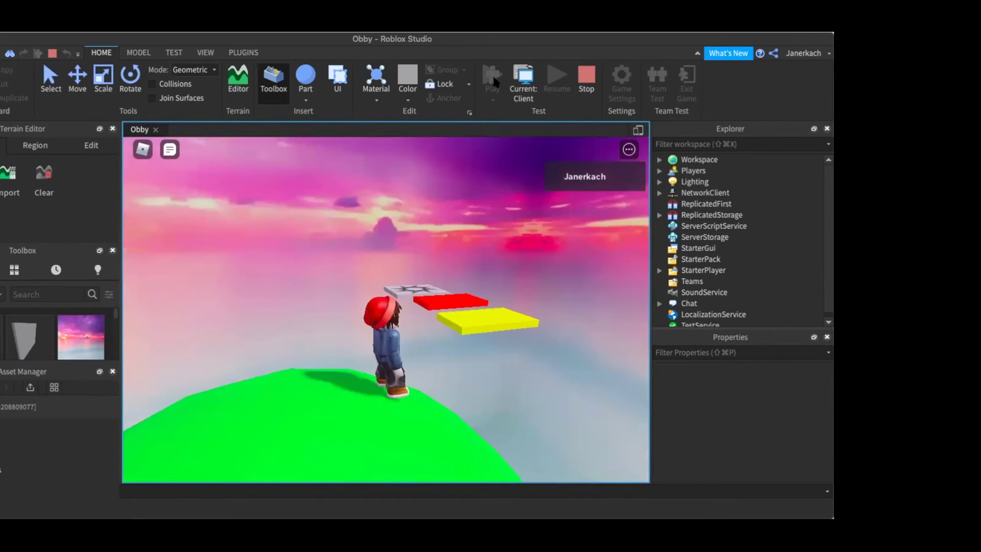
{"action": "key", "text": "Right"}
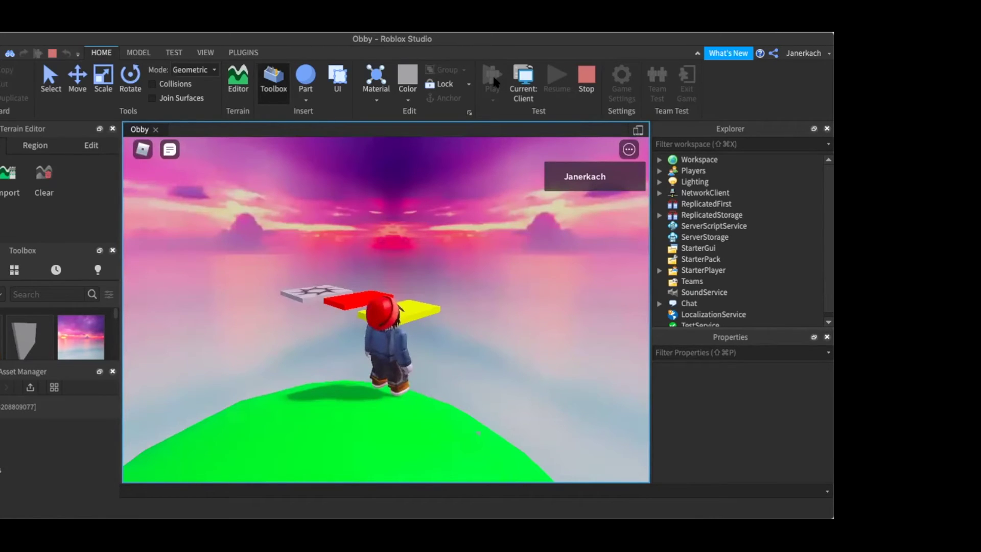
{"action": "key", "text": "Left"}
{"action": "key", "text": "Down"}
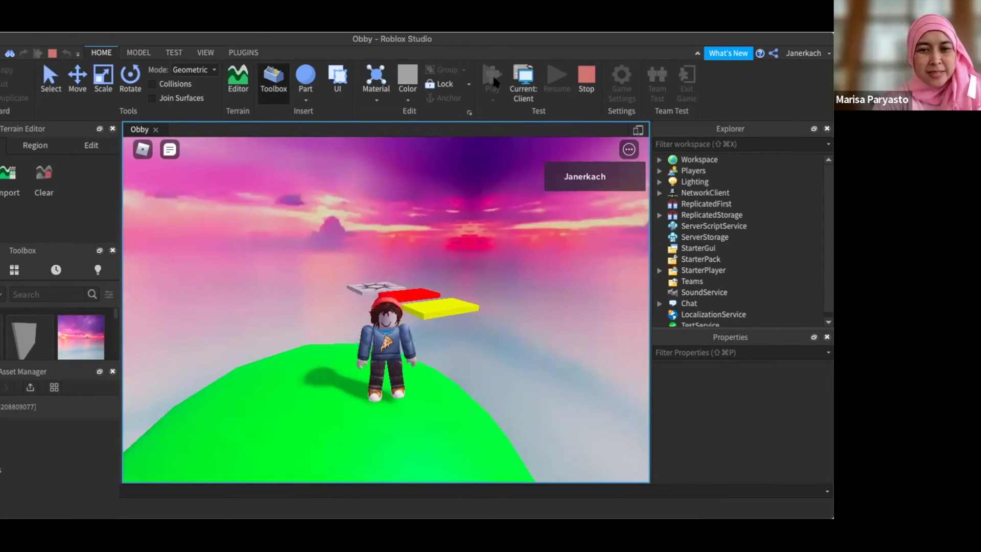
{"action": "key", "text": "Right"}
{"action": "key", "text": "Up"}
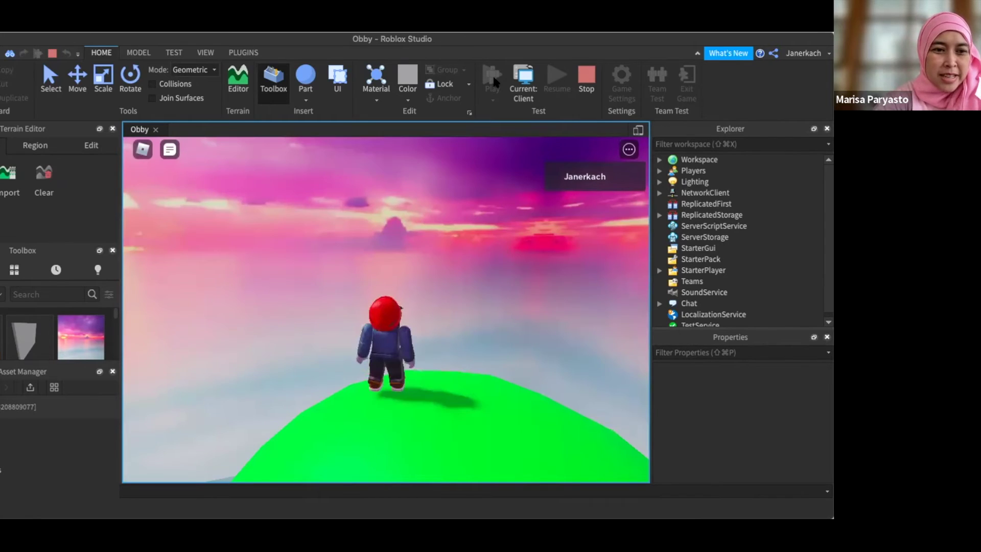
{"action": "key", "text": "Left"}
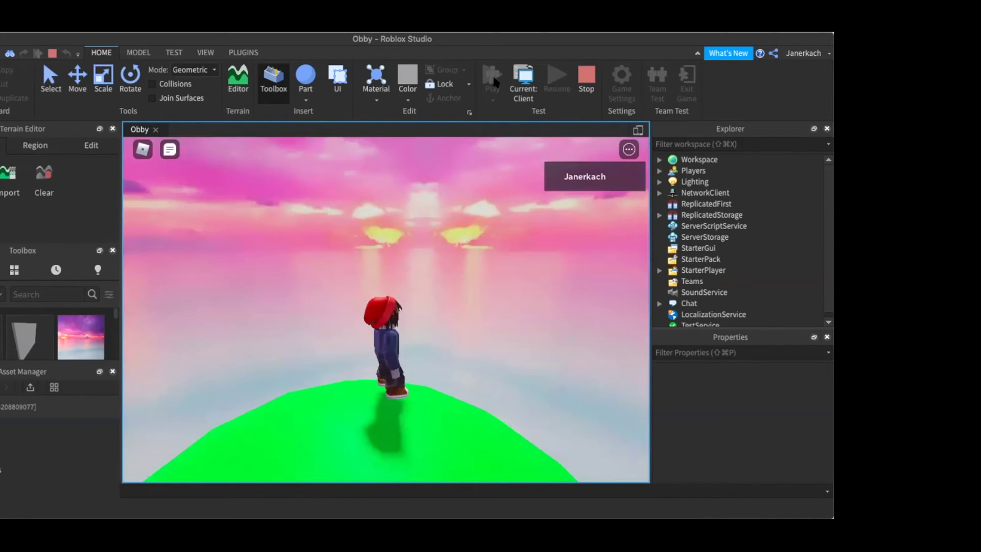
{"action": "key", "text": "Right"}
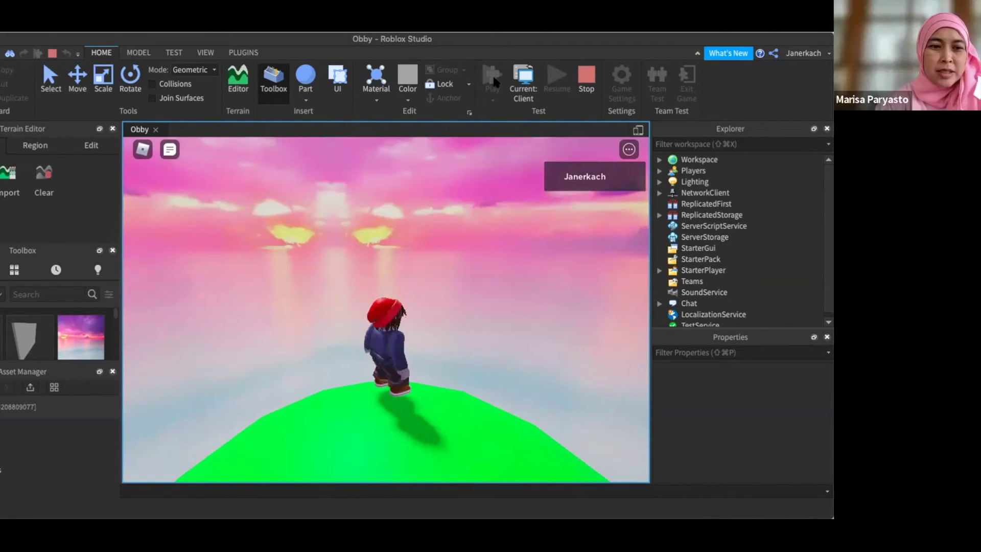
{"action": "key", "text": "Left"}
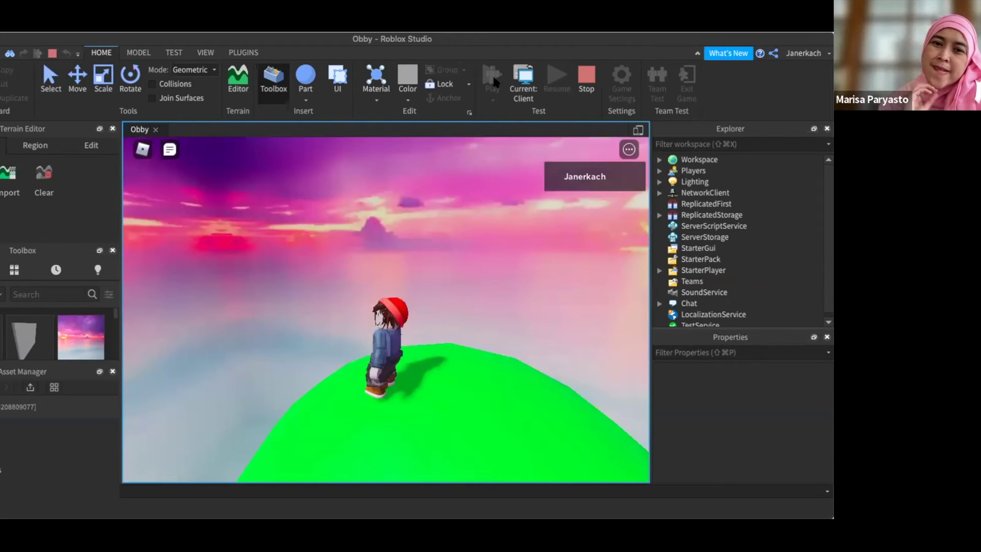
{"action": "key", "text": "Left"}
{"action": "key", "text": "Left"}
{"action": "key", "text": "Left"}
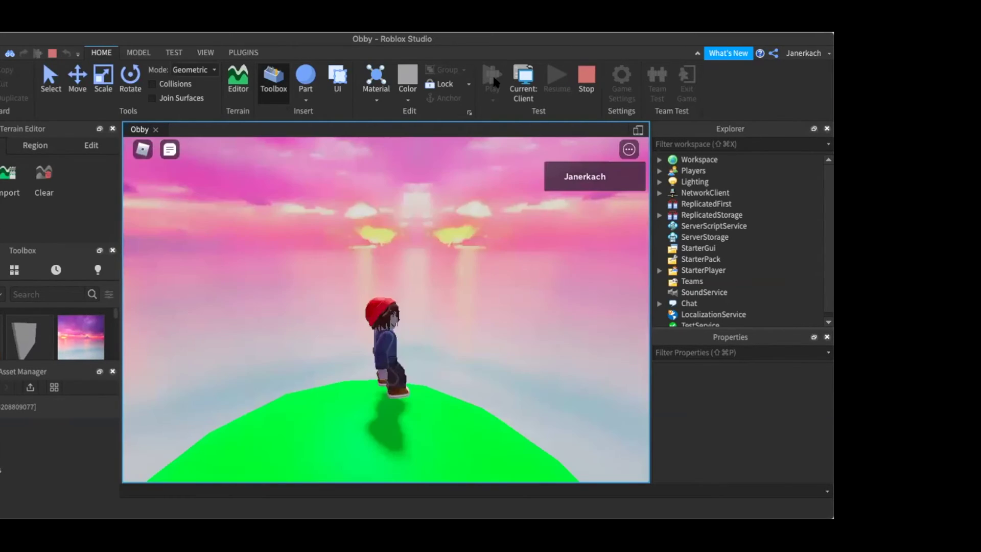
{"action": "key", "text": "Right"}
{"action": "key", "text": "Right"}
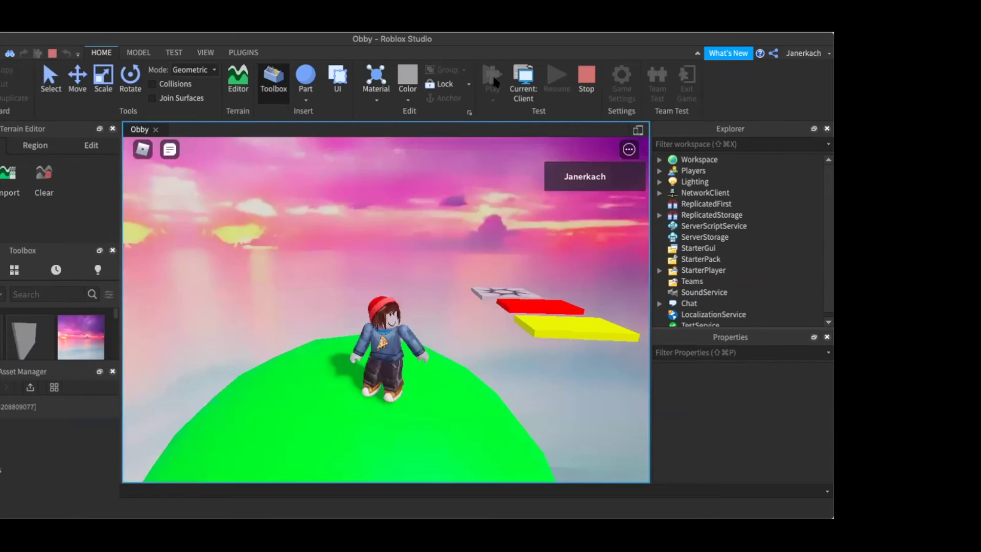
{"action": "key", "text": "Right"}
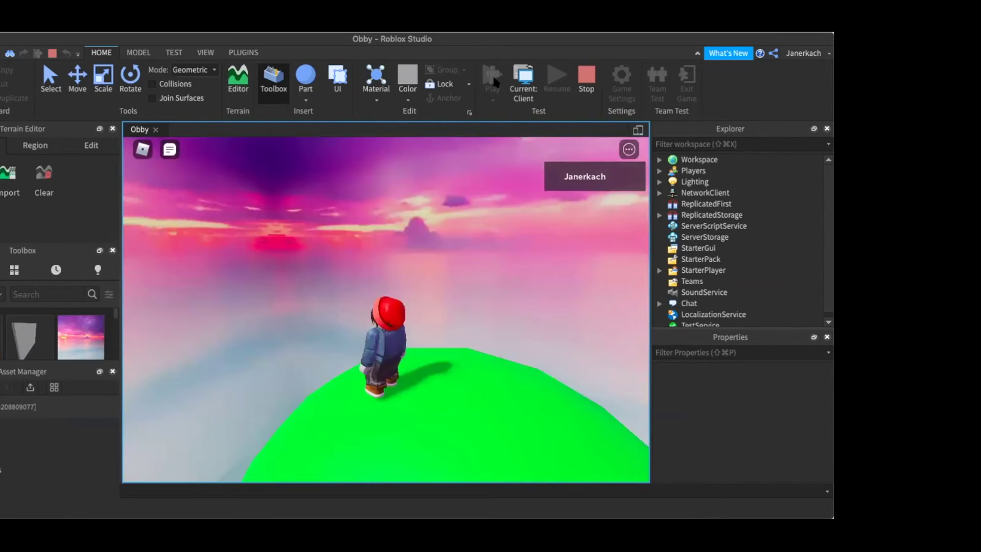
{"action": "key", "text": "Right"}
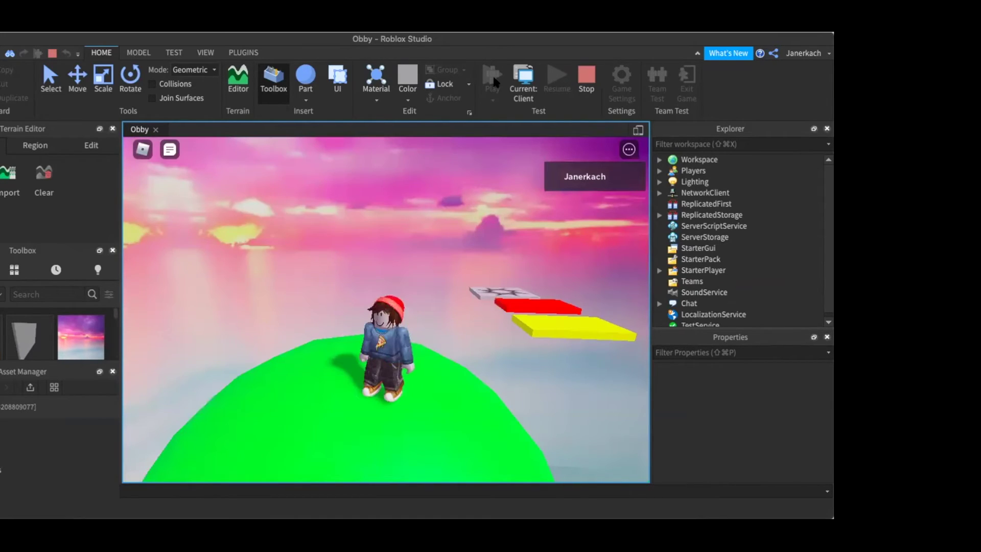
{"action": "key", "text": "Right"}
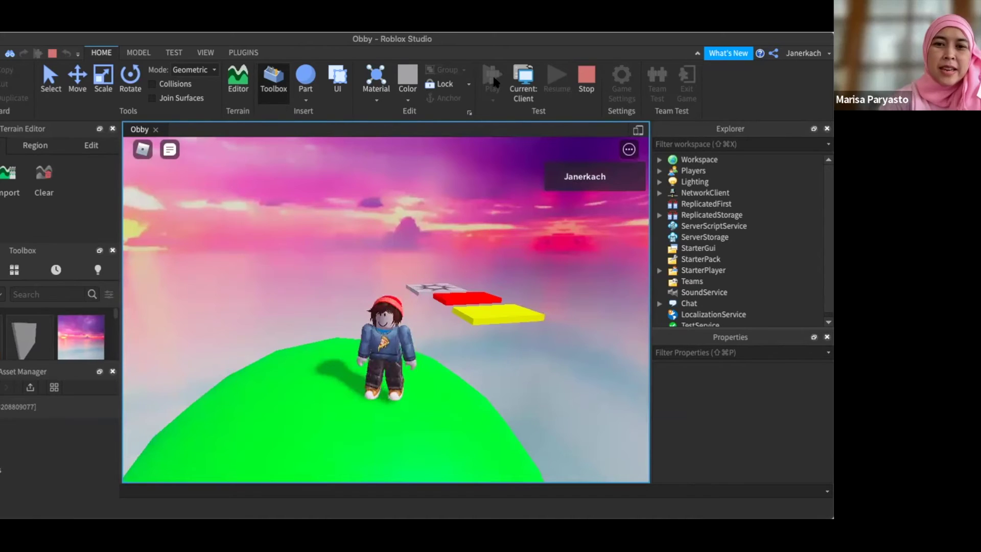
- Jump around on the green sphere facing the platforms, run off its edge, and end the playtest
{"action": "key", "text": "Up"}
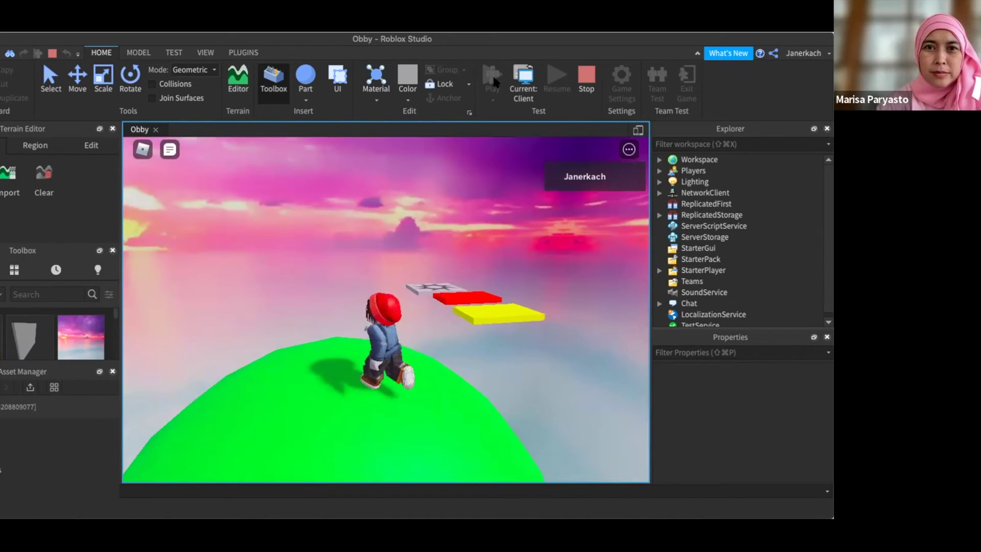
{"action": "key", "text": "Right"}
{"action": "key", "text": "Up"}
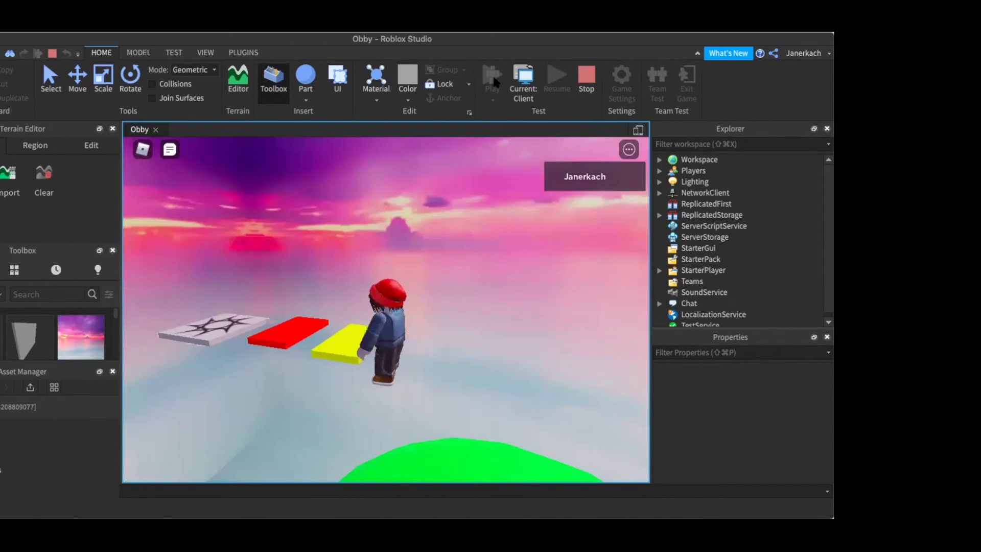
{"action": "key", "text": "Down"}
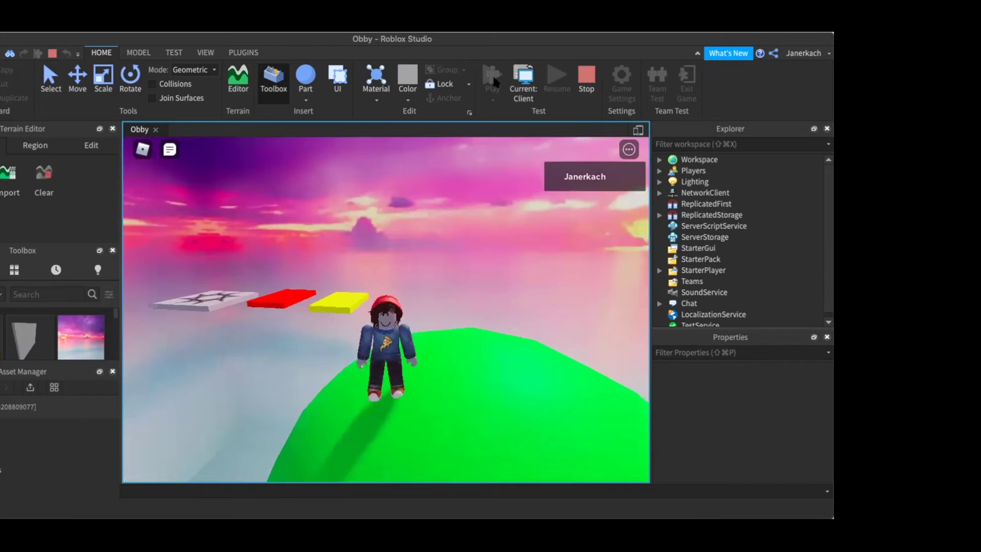
{"action": "key", "text": "w"}
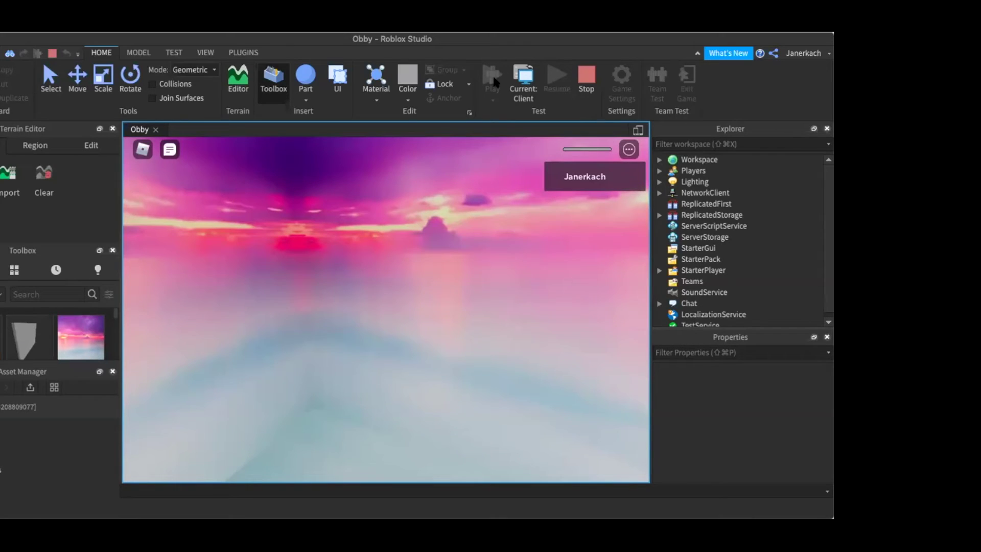
{"action": "left_click", "coordinate": [592, 81]}
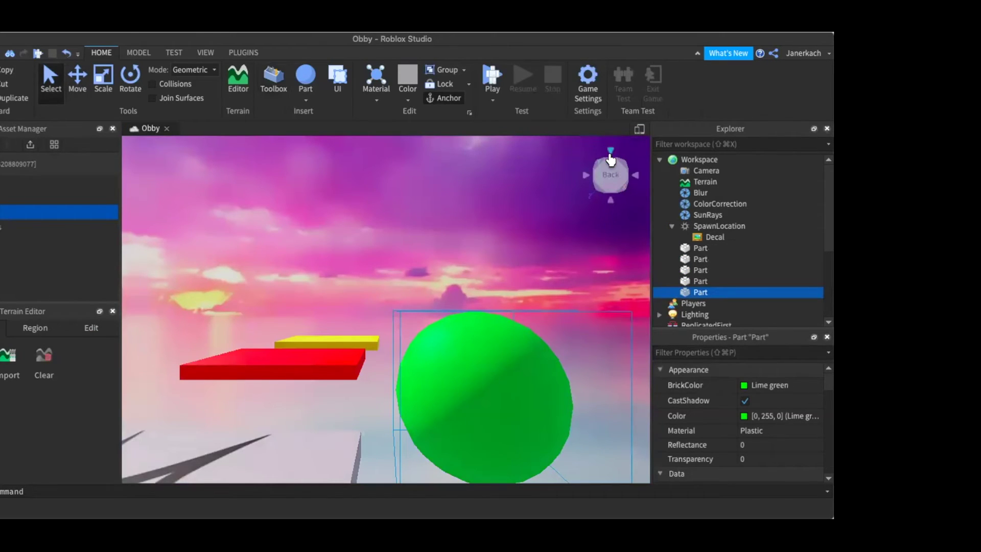
- View the course from above and shift the yellow platform slightly sideways to line it up with the red one
{"action": "left_click", "coordinate": [610, 156]}
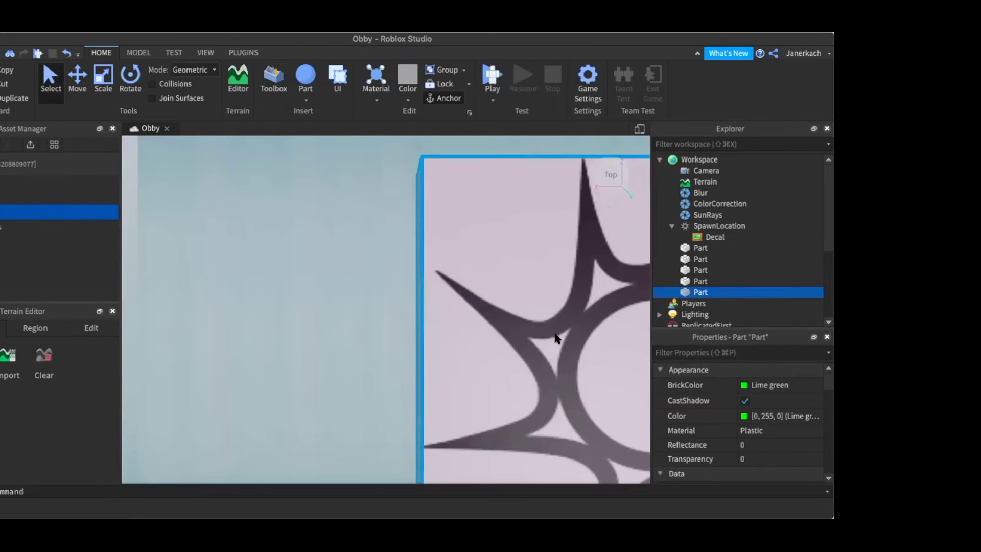
{"action": "scroll", "coordinate": [556, 337], "scroll_direction": "down", "scroll_amount": 5}
{"action": "scroll", "coordinate": [555, 338], "scroll_direction": "down", "scroll_amount": 2}
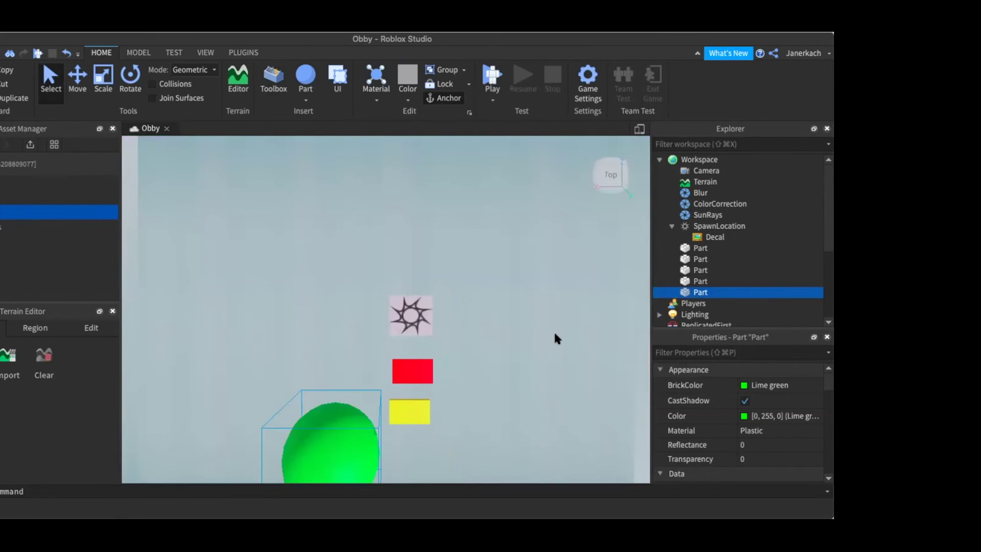
{"action": "scroll", "coordinate": [557, 338], "scroll_direction": "down", "scroll_amount": 2}
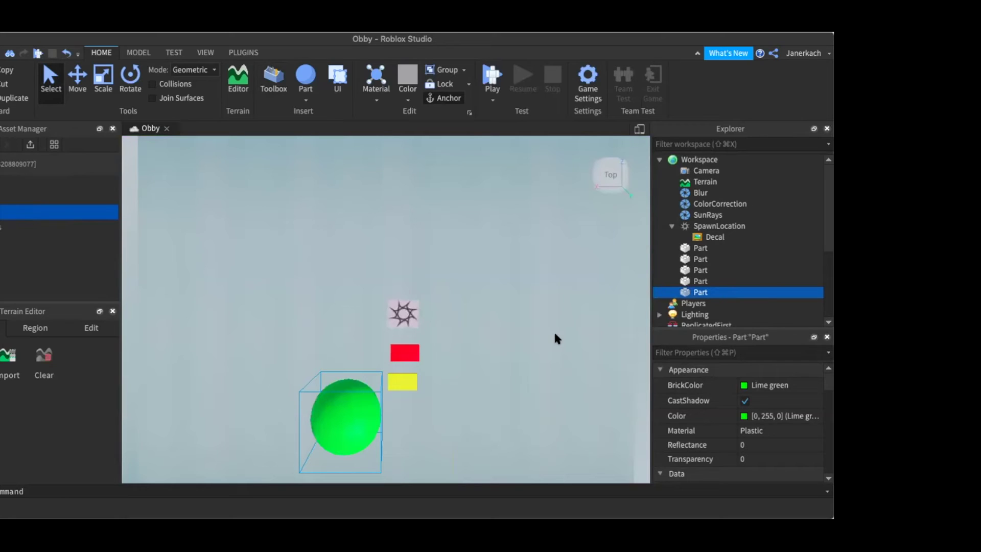
{"action": "key", "text": "a"}
{"action": "key", "text": "a"}
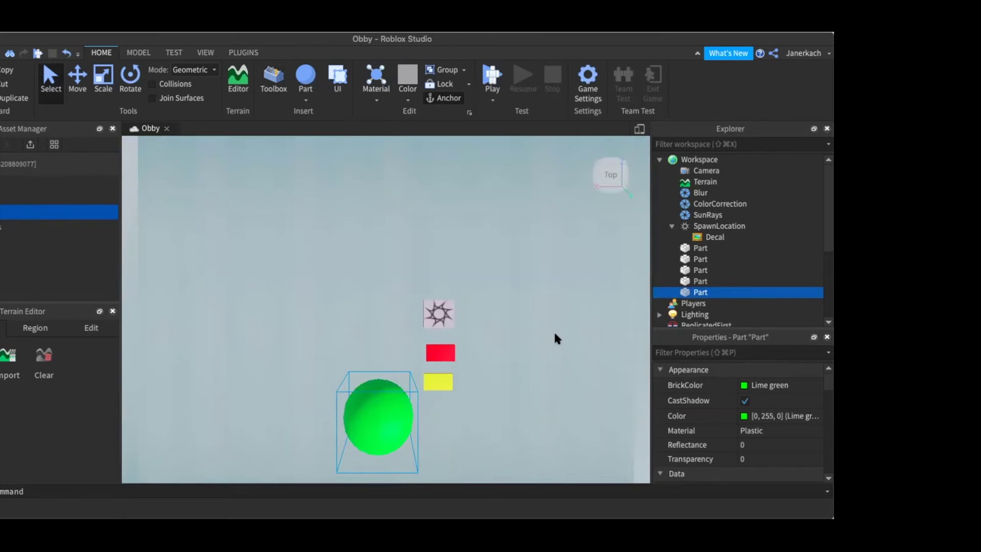
{"action": "left_click", "coordinate": [79, 88]}
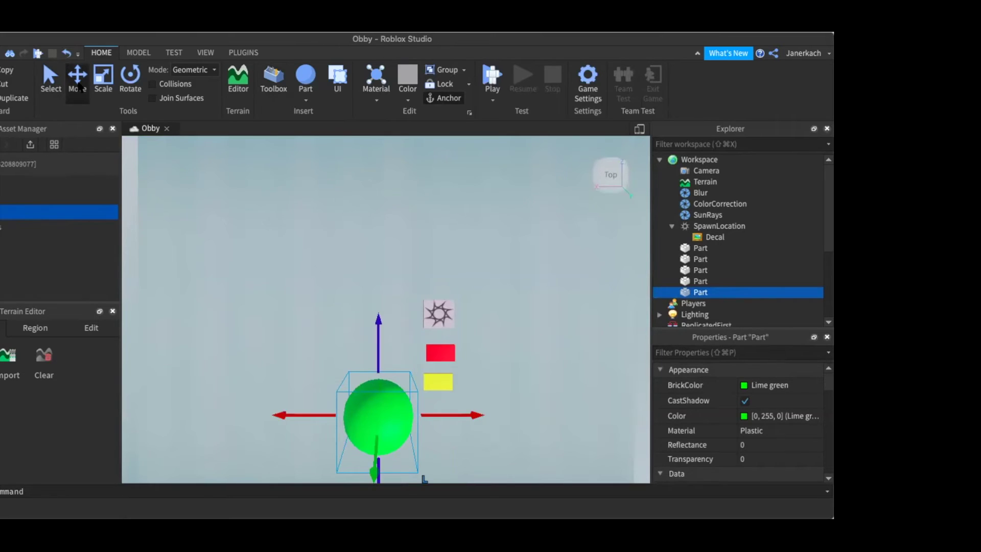
{"action": "left_click", "coordinate": [440, 380]}
{"action": "left_click_drag", "start_coordinate": [489, 384], "coordinate": [491, 384]}
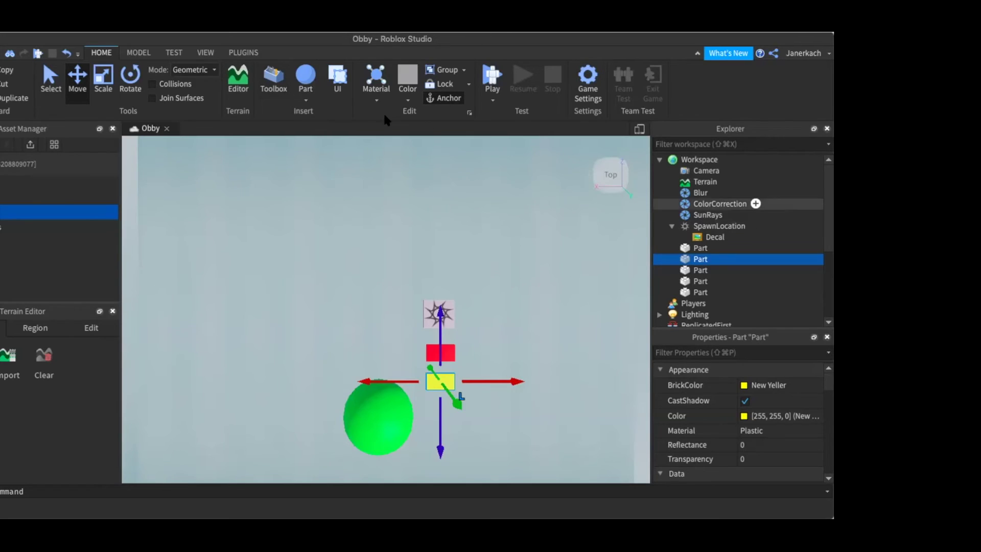
- Insert a block just beyond the yellow platform in line with the course and scale it to about the yellow platform's footprint
{"action": "left_click", "coordinate": [307, 100]}
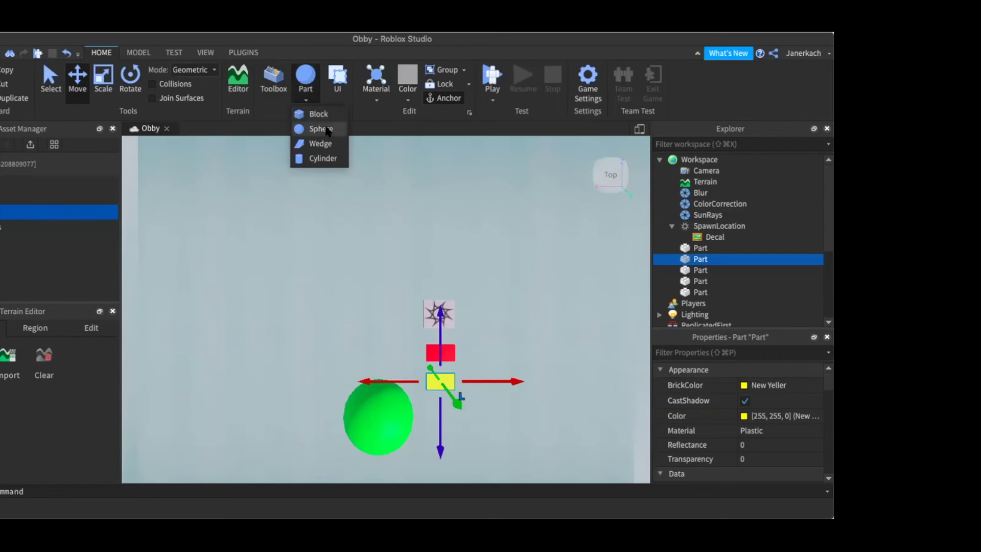
{"action": "left_click", "coordinate": [320, 114]}
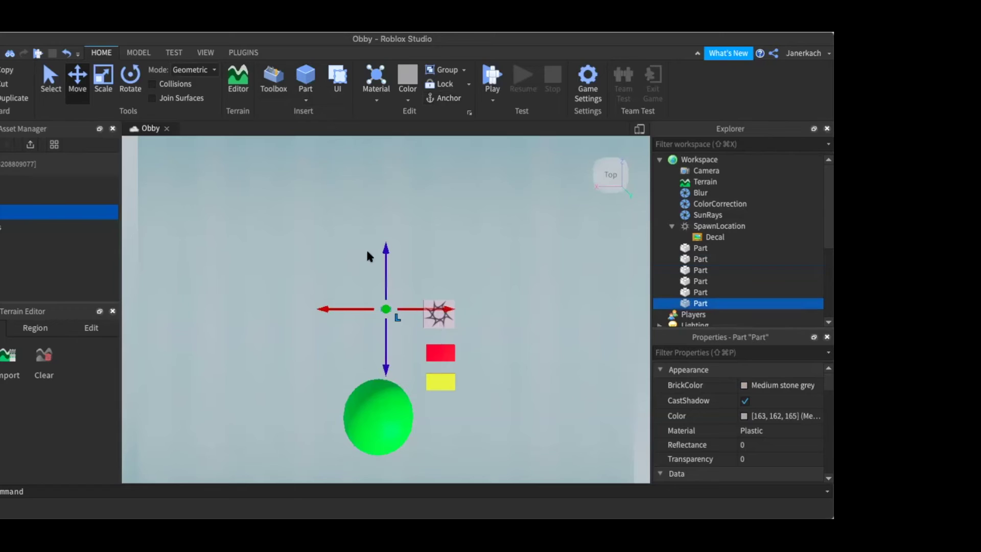
{"action": "left_click_drag", "start_coordinate": [388, 307], "coordinate": [438, 413]}
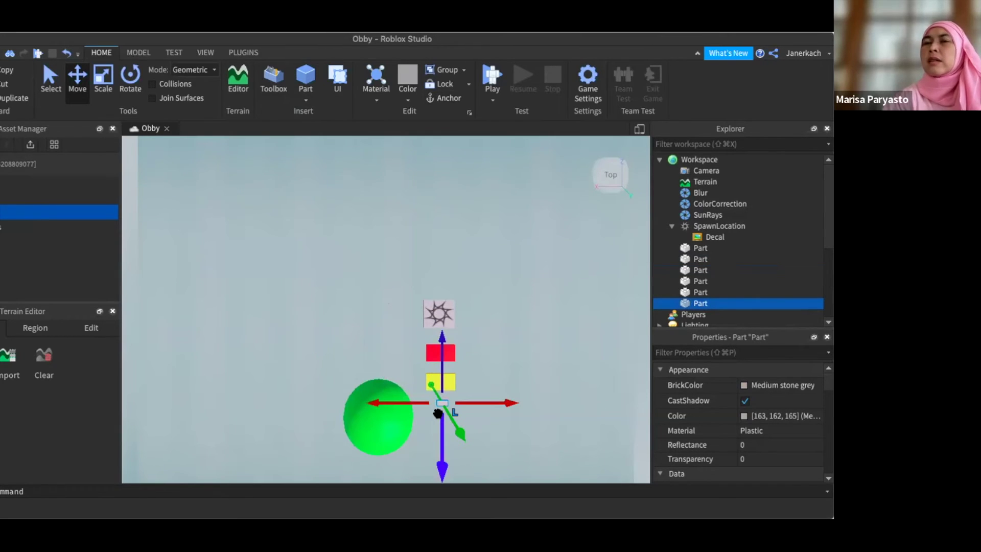
{"action": "left_click", "coordinate": [101, 88]}
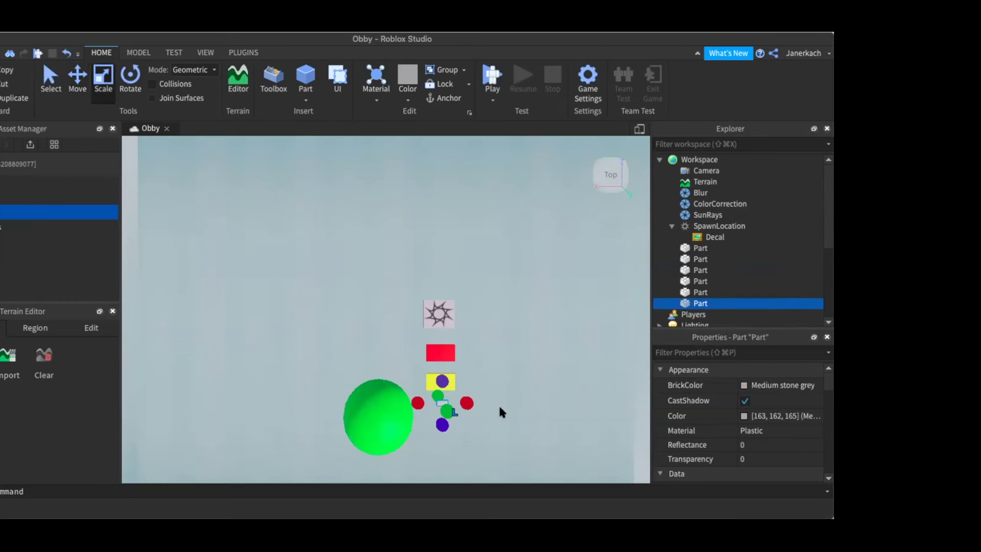
{"action": "left_click_drag", "start_coordinate": [469, 406], "coordinate": [443, 439]}
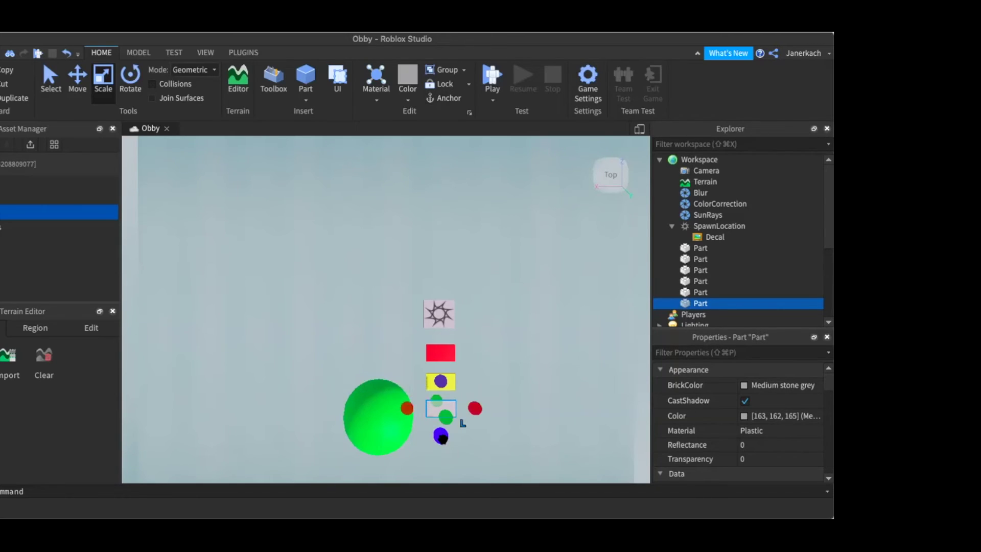
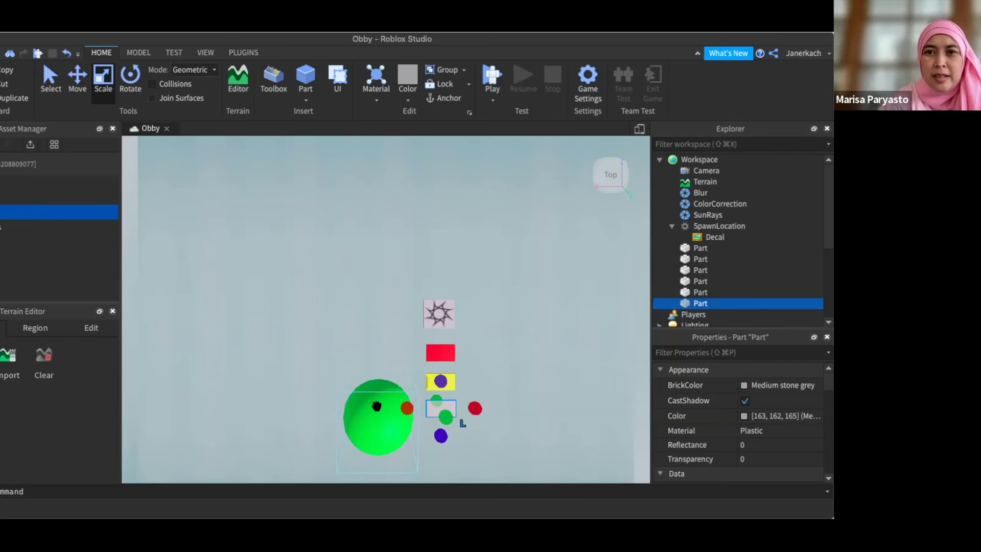
- Try custom orange and red shades on the yellow platform with the color wheel, and cancel the color change
{"action": "left_click", "coordinate": [476, 375]}
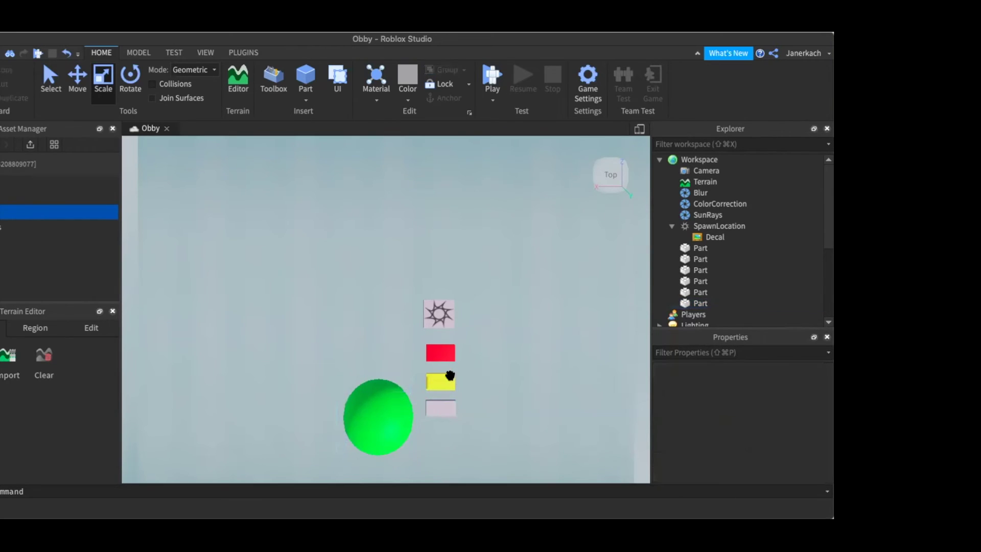
{"action": "left_click", "coordinate": [457, 378]}
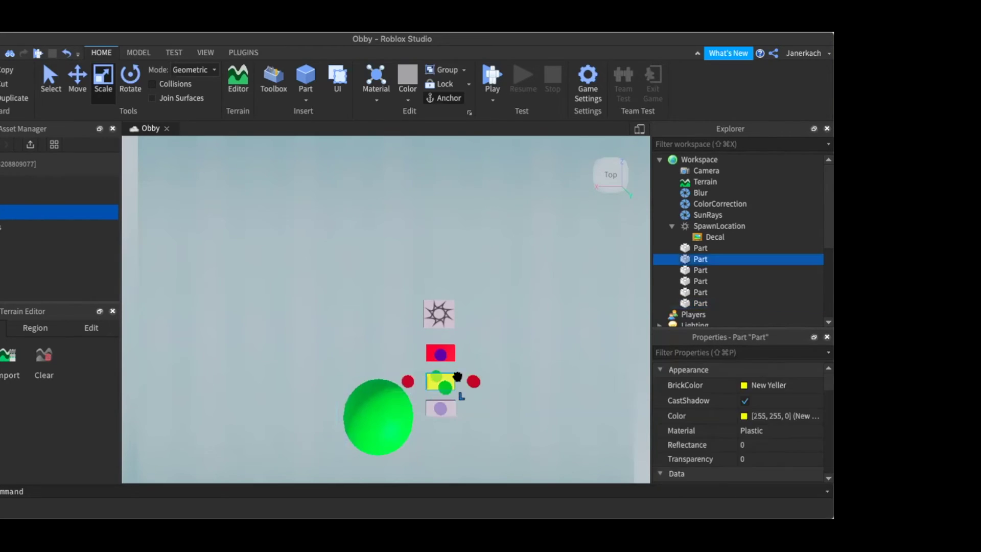
{"action": "left_click", "coordinate": [769, 392]}
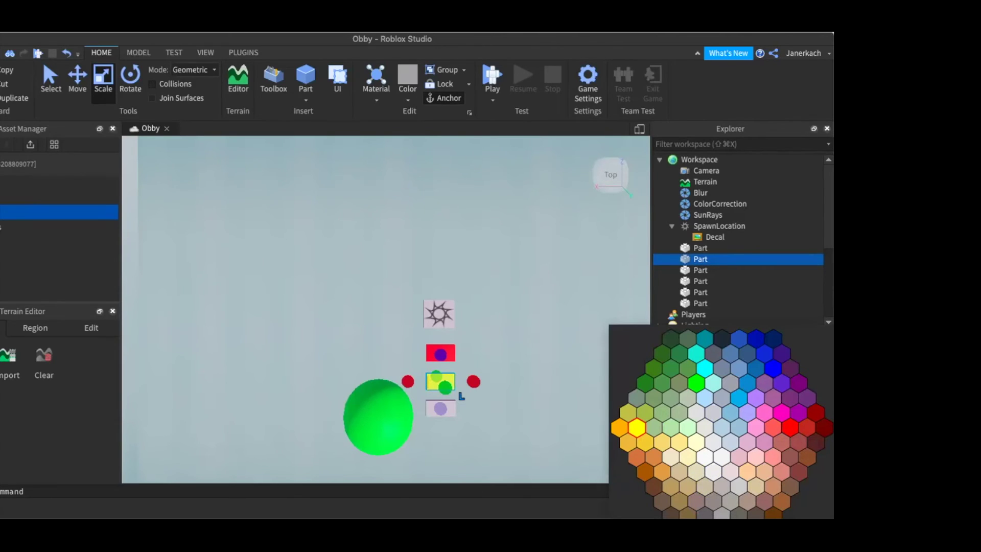
{"action": "left_click", "coordinate": [731, 486]}
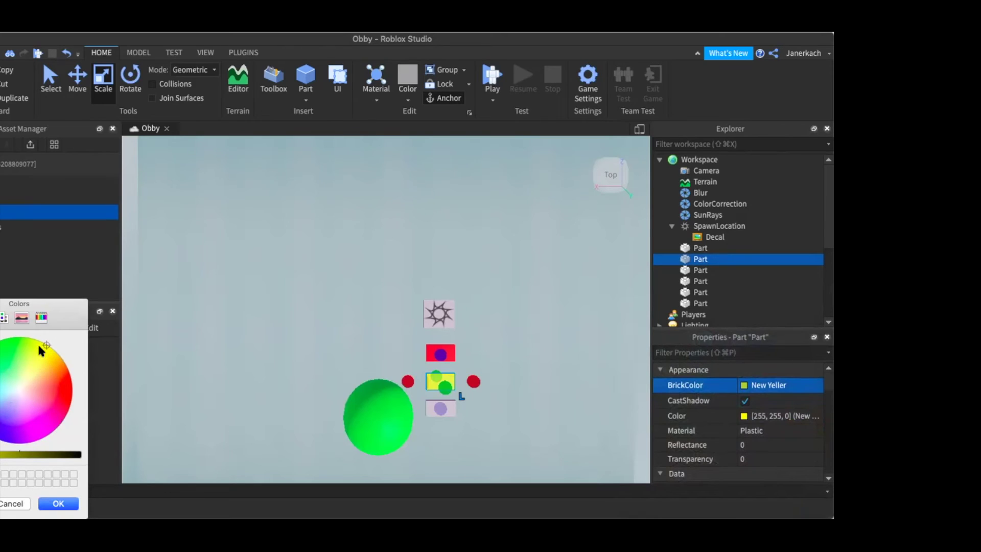
{"action": "left_click", "coordinate": [50, 363]}
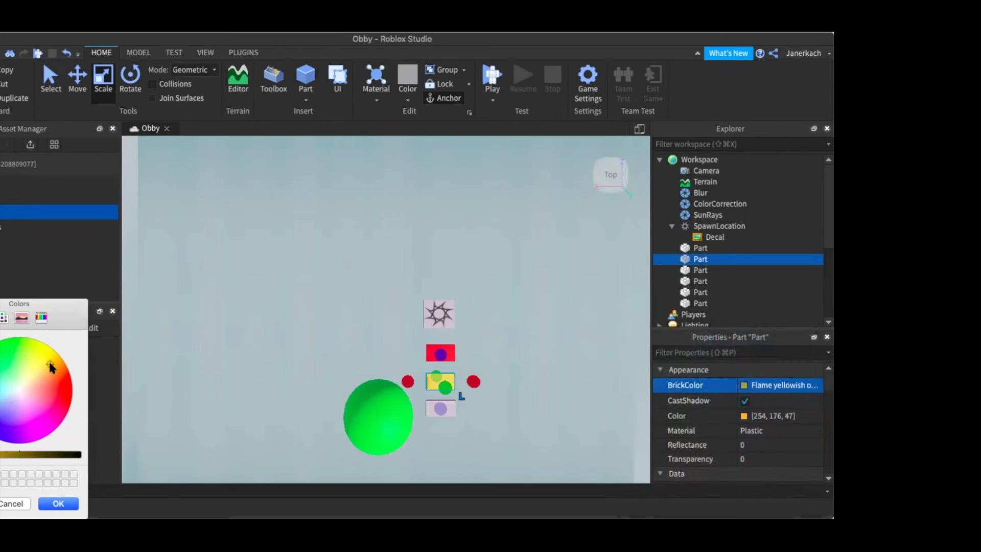
{"action": "left_click", "coordinate": [55, 371]}
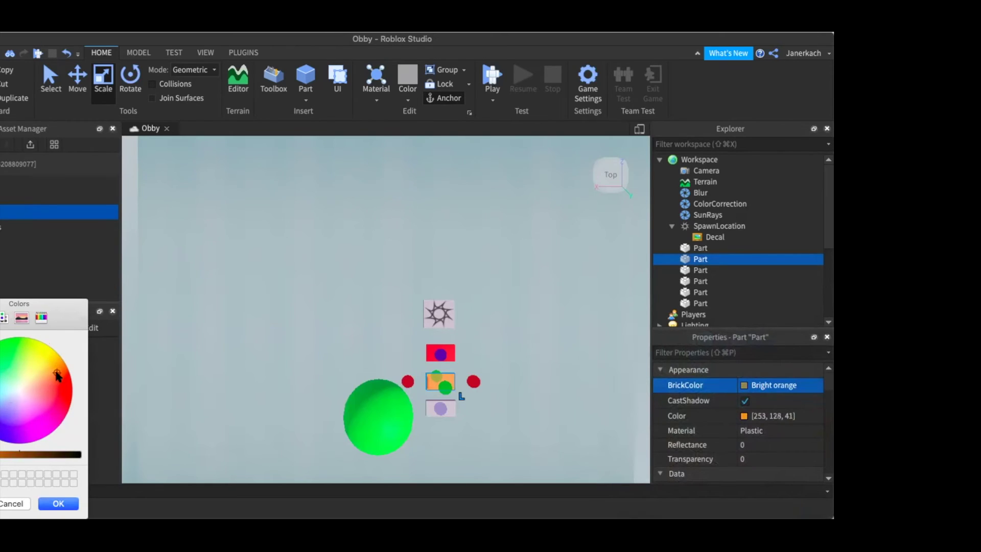
{"action": "left_click", "coordinate": [58, 376]}
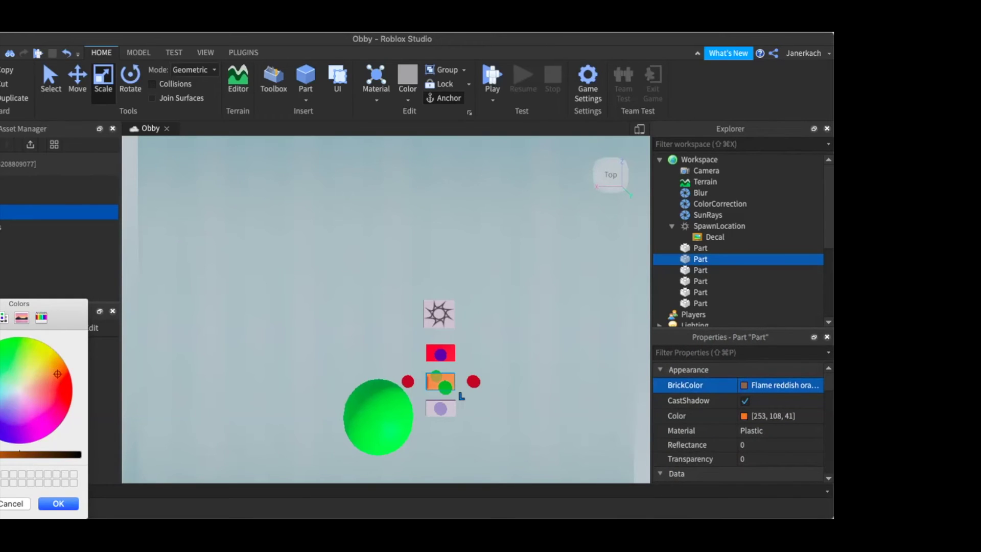
{"action": "mouse_move", "coordinate": [3, 454]}
{"action": "left_mouse_down"}
{"action": "mouse_move", "coordinate": [81, 454]}
{"action": "mouse_move", "coordinate": [1, 454]}
{"action": "left_mouse_up"}
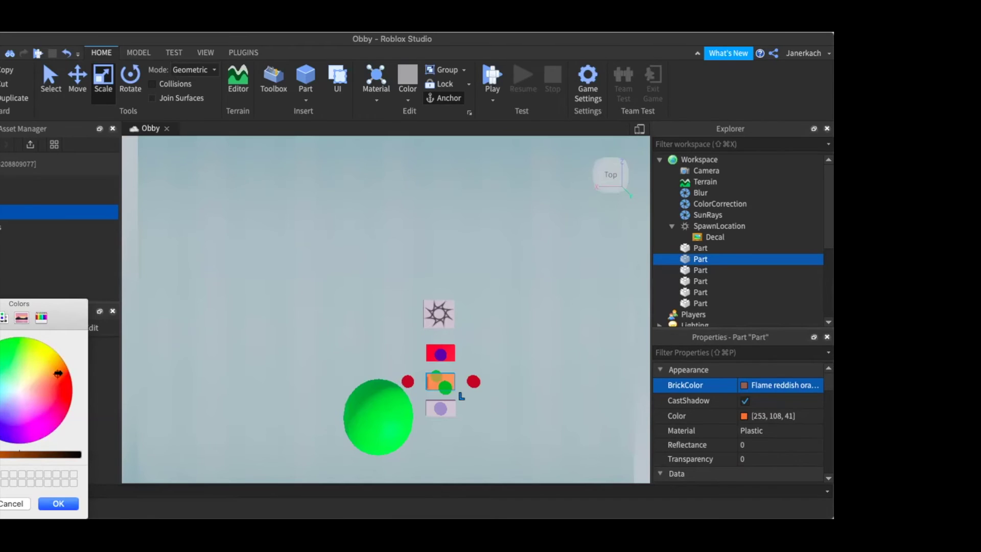
{"action": "left_click", "coordinate": [58, 374]}
{"action": "left_click_drag", "start_coordinate": [57, 376], "coordinate": [69, 412]}
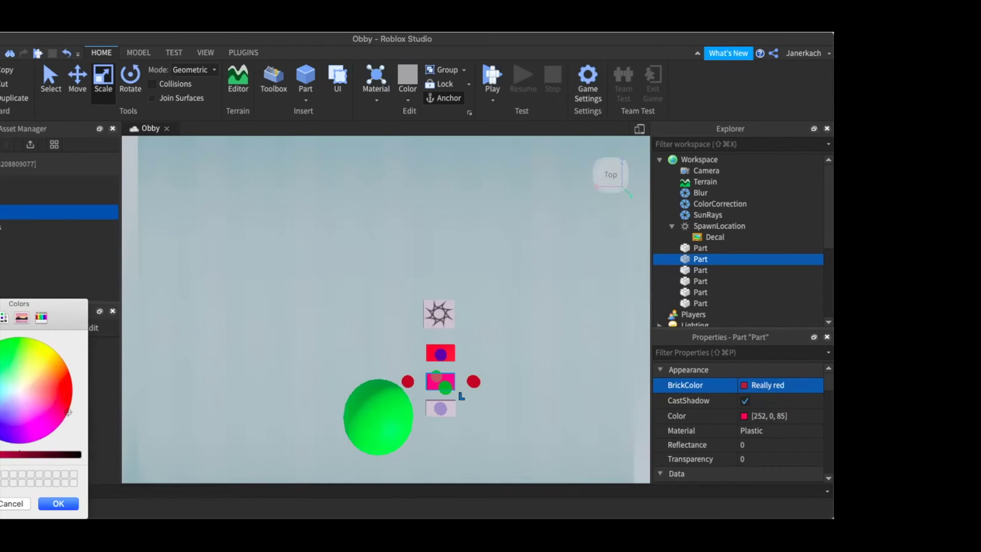
{"action": "key", "text": "Escape"}
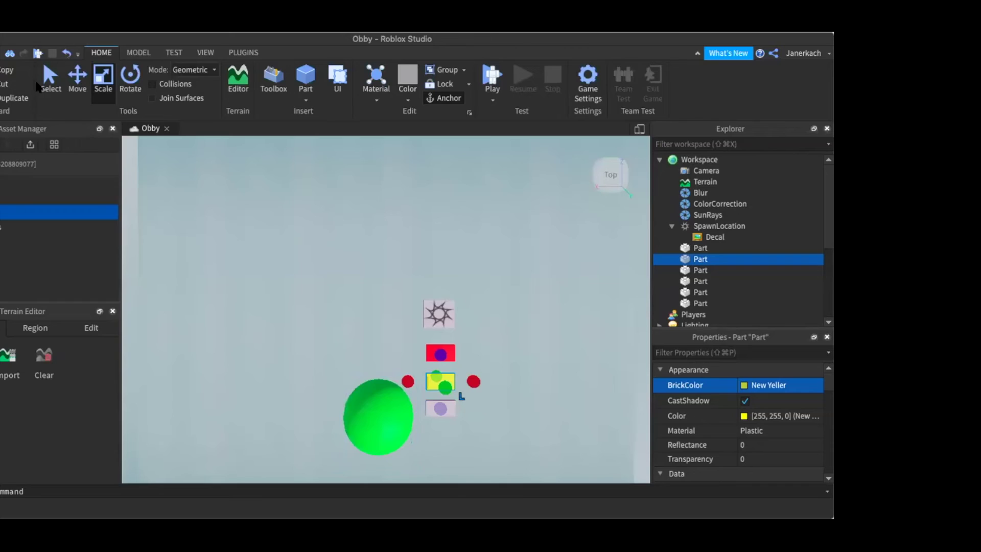
- Color the grey block just beyond the yellow platform with the cyan BrickColor Toothpaste
{"action": "left_click", "coordinate": [77, 77]}
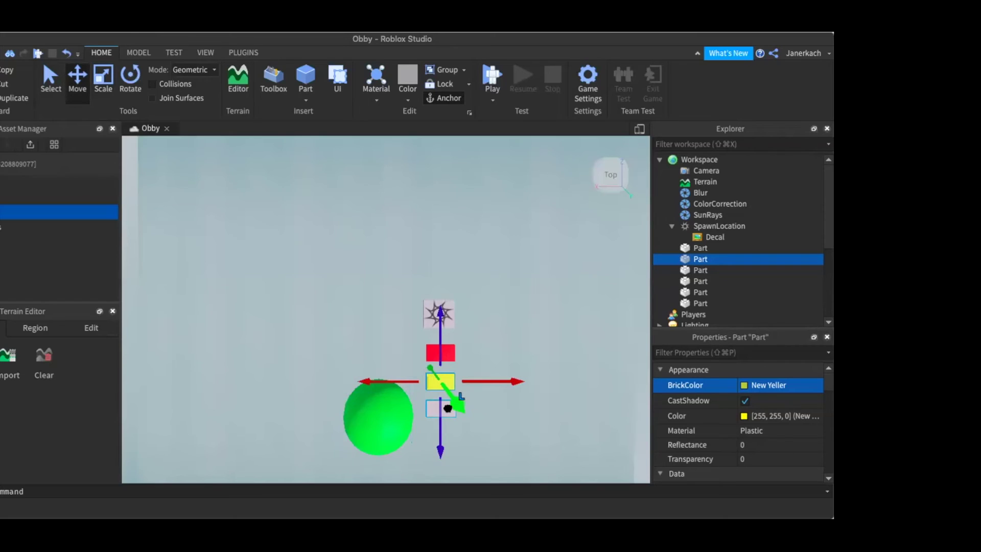
{"action": "left_click", "coordinate": [378, 338]}
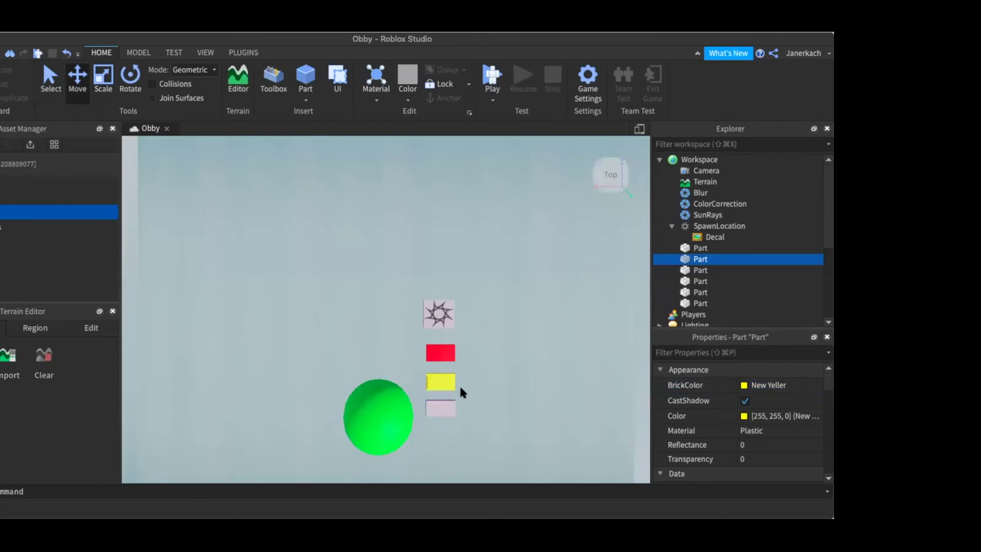
{"action": "left_click", "coordinate": [435, 411]}
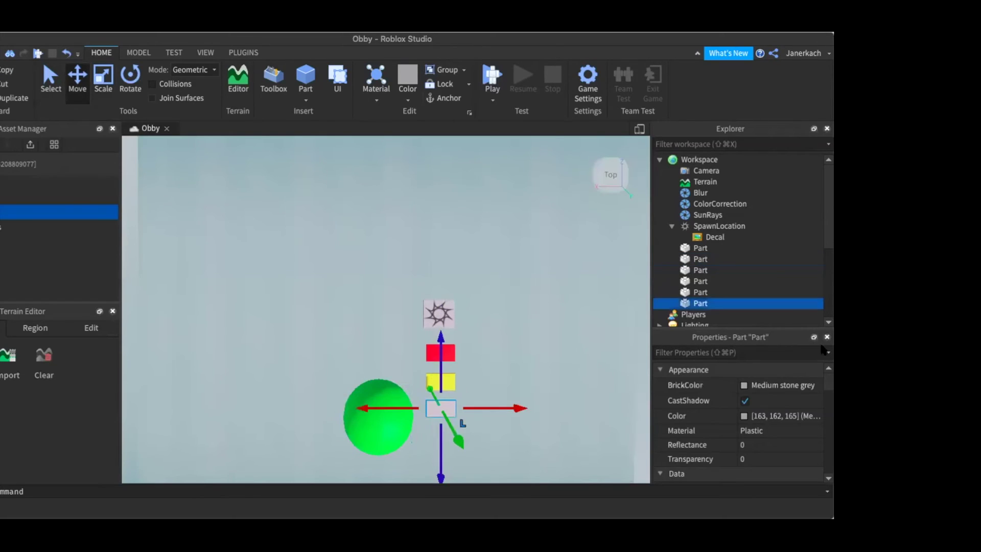
{"action": "left_click", "coordinate": [781, 385]}
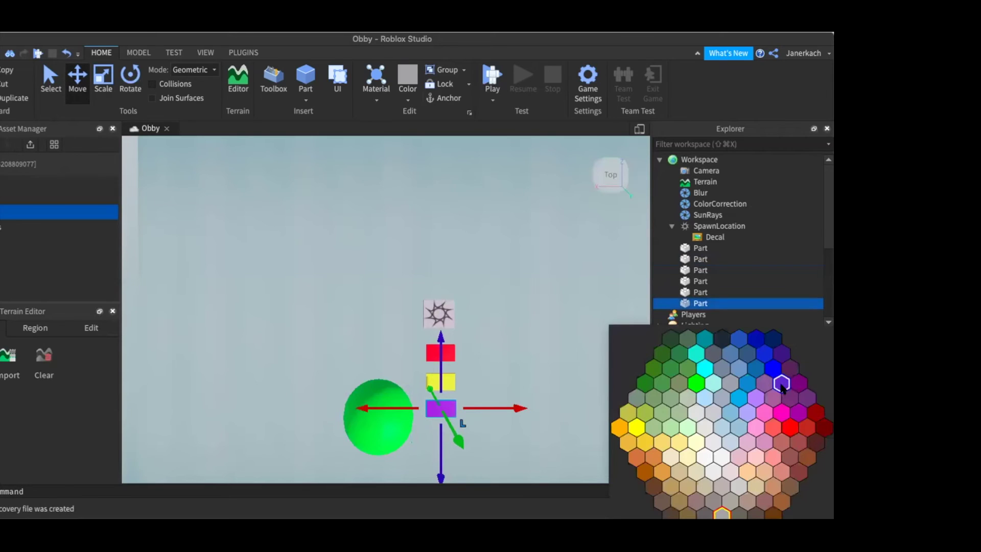
{"action": "left_click", "coordinate": [705, 368]}
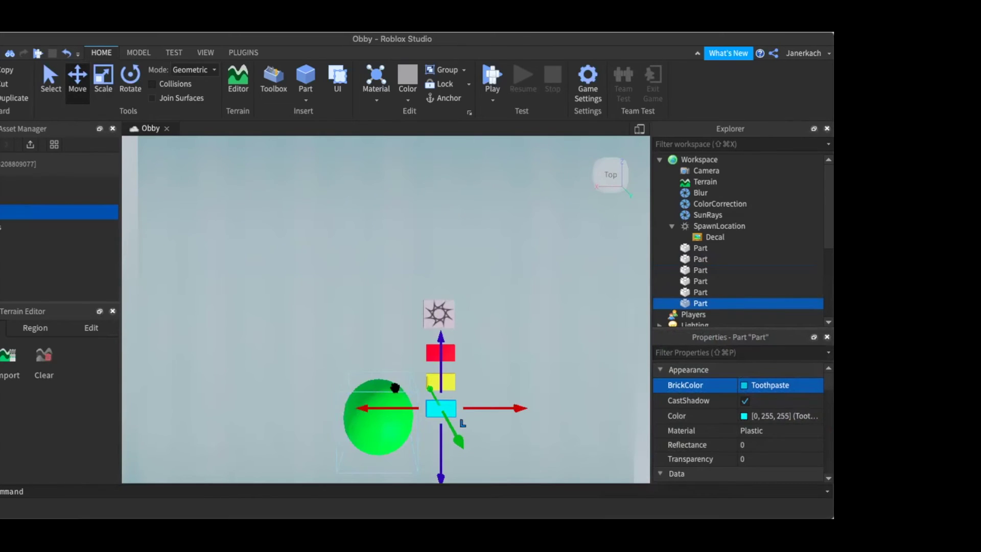
{"action": "left_click", "coordinate": [359, 353]}
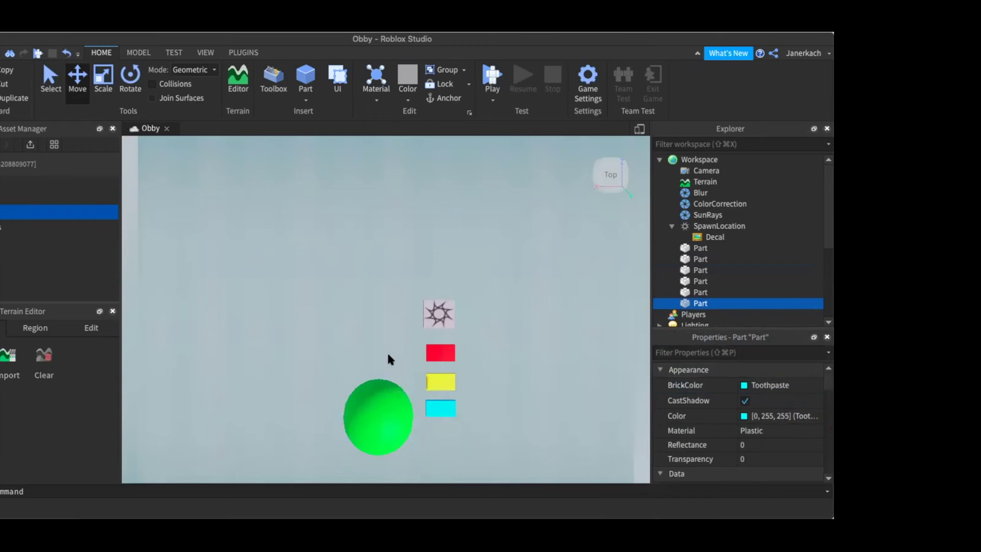
- Shift the yellow platform sideways out of line toward the green sphere, and move the sphere slightly farther away from the course start
{"action": "left_click", "coordinate": [436, 387]}
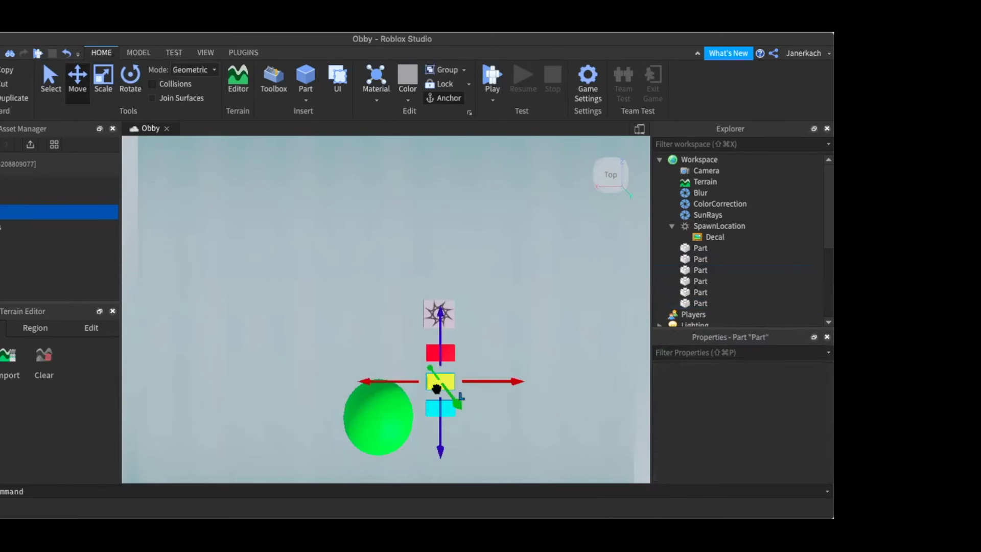
{"action": "left_click_drag", "start_coordinate": [399, 381], "coordinate": [354, 383]}
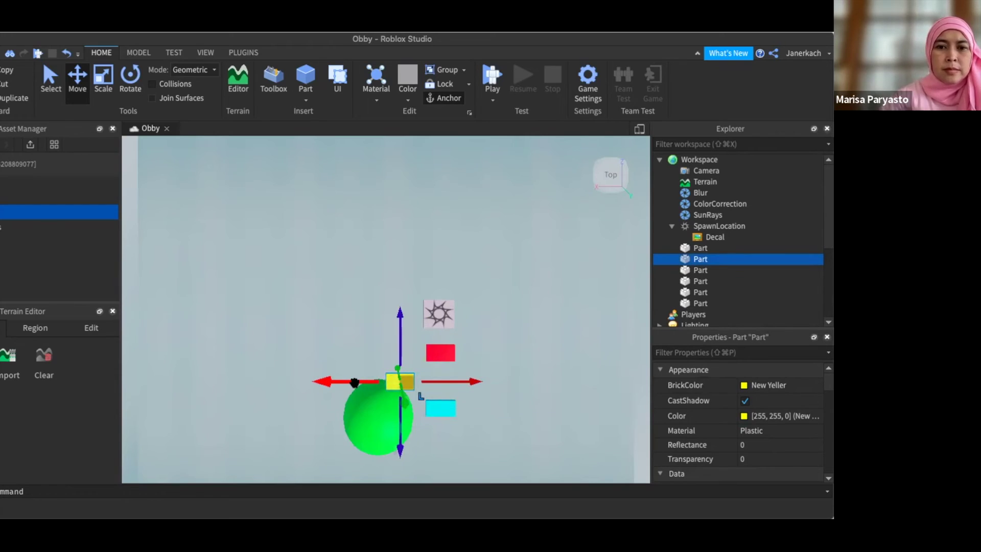
{"action": "left_click", "coordinate": [415, 403]}
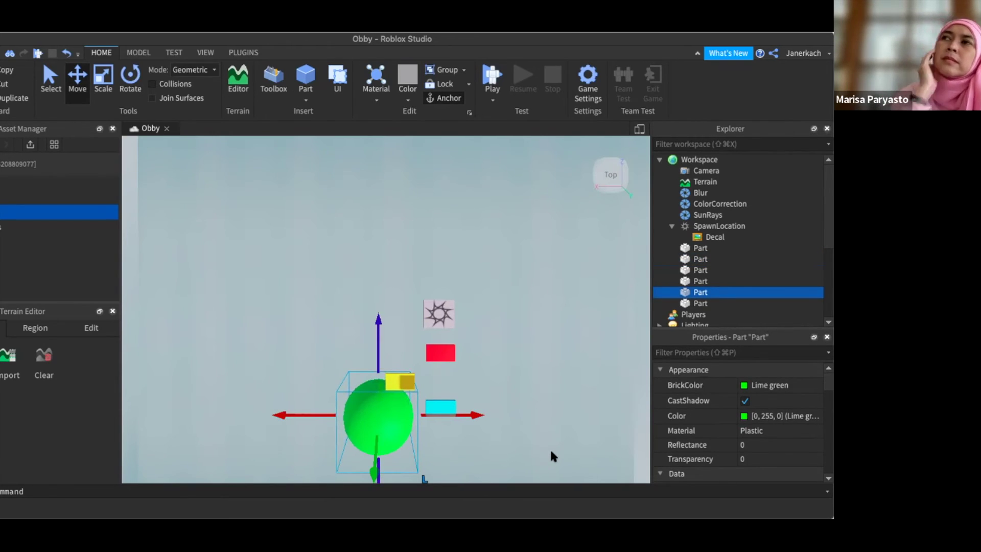
{"action": "key", "text": "s"}
{"action": "key", "text": "s"}
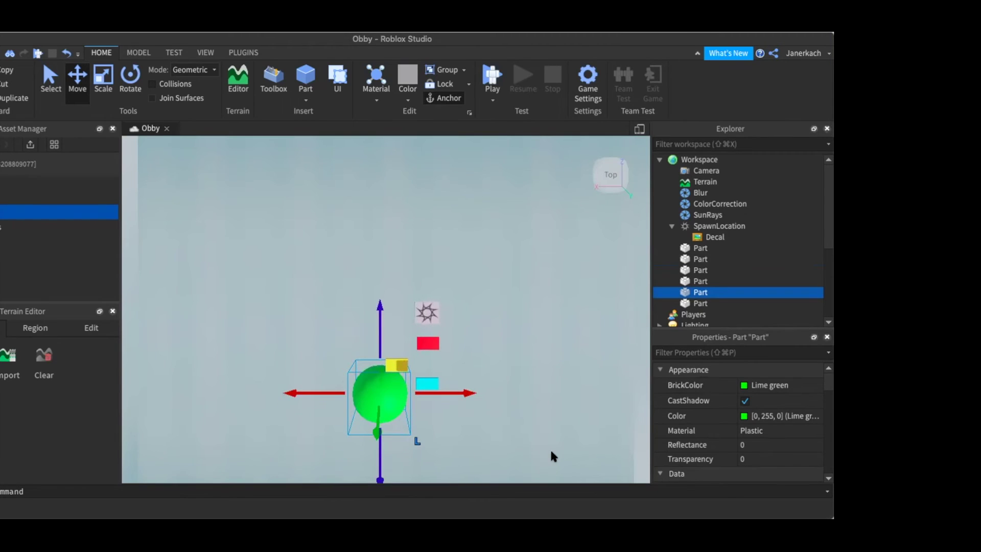
{"action": "key", "text": "d"}
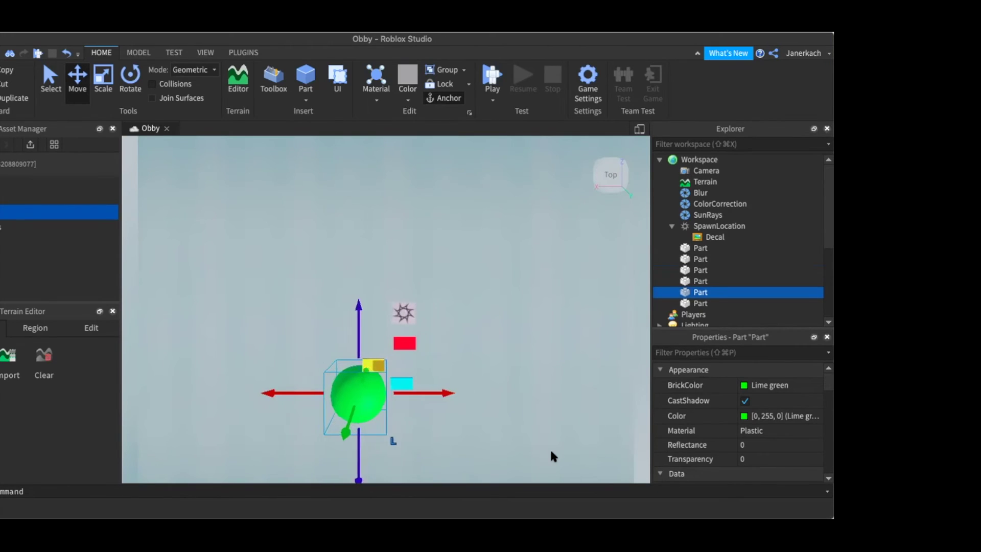
{"action": "key", "text": "a"}
{"action": "key", "text": "a"}
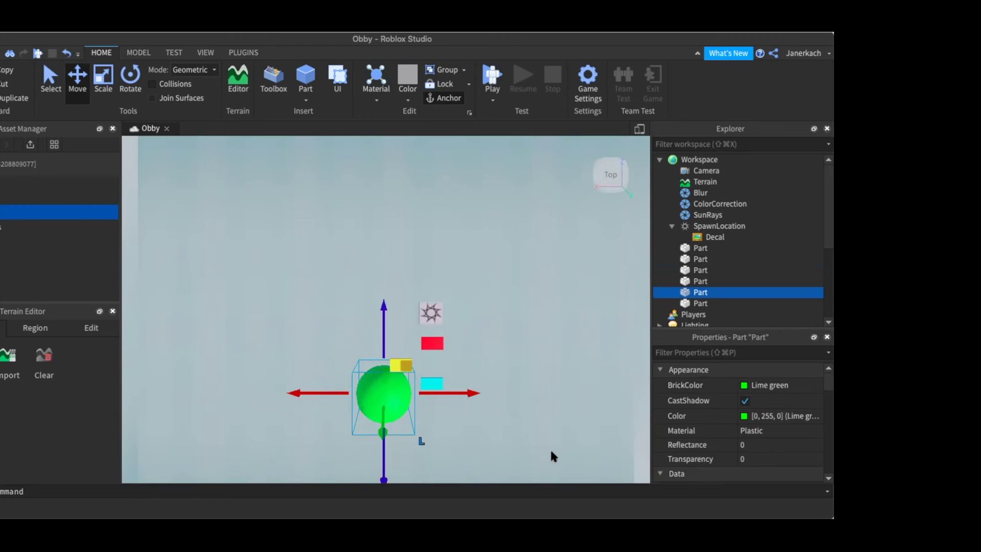
{"action": "key", "text": "d"}
{"action": "key", "text": "w"}
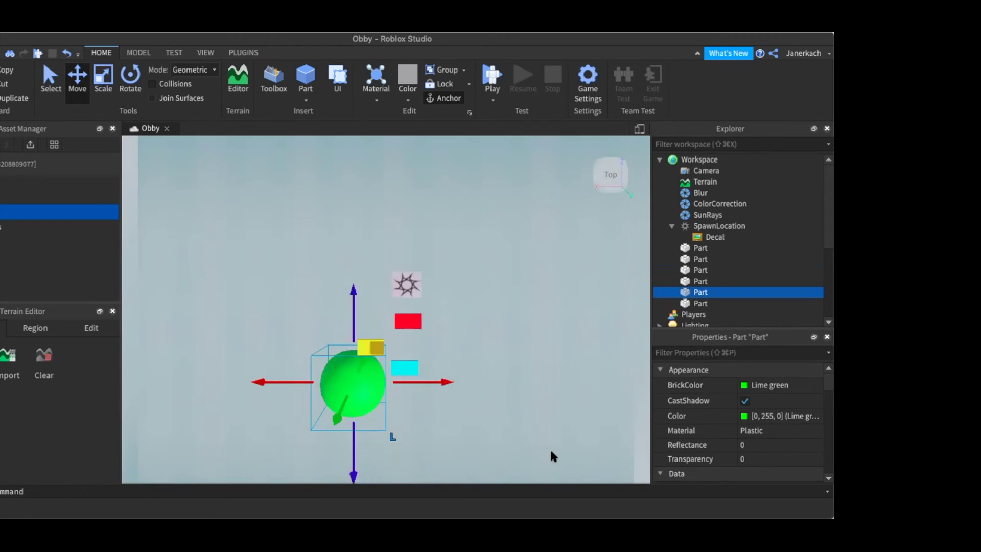
{"action": "key", "text": "a"}
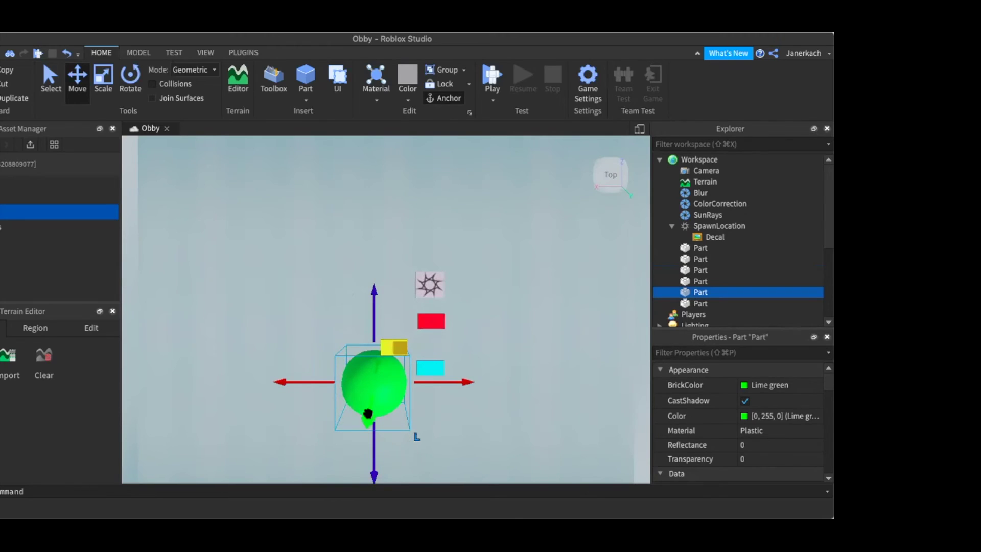
{"action": "left_click_drag", "start_coordinate": [369, 470], "coordinate": [369, 480]}
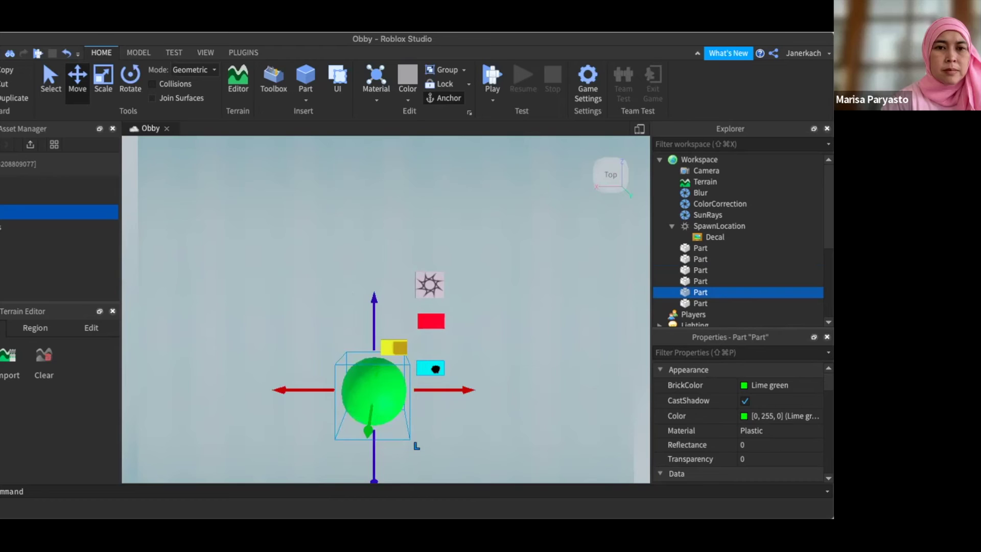
- Move the cyan platform to the side of the red one opposite the yellow platform, roughly level with the yellow one
{"action": "left_click", "coordinate": [435, 368]}
{"action": "left_click_drag", "start_coordinate": [477, 368], "coordinate": [521, 367]}
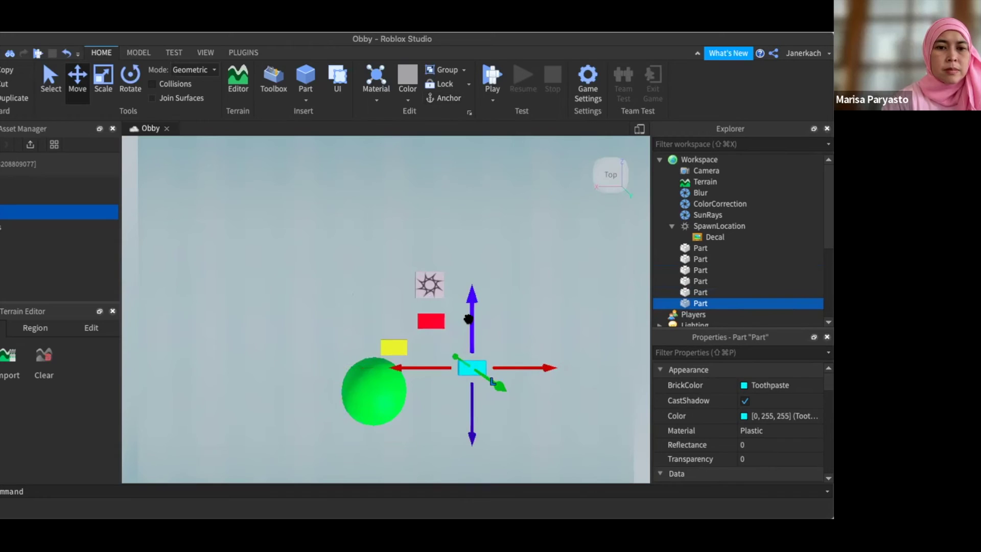
{"action": "left_click_drag", "start_coordinate": [471, 320], "coordinate": [471, 300]}
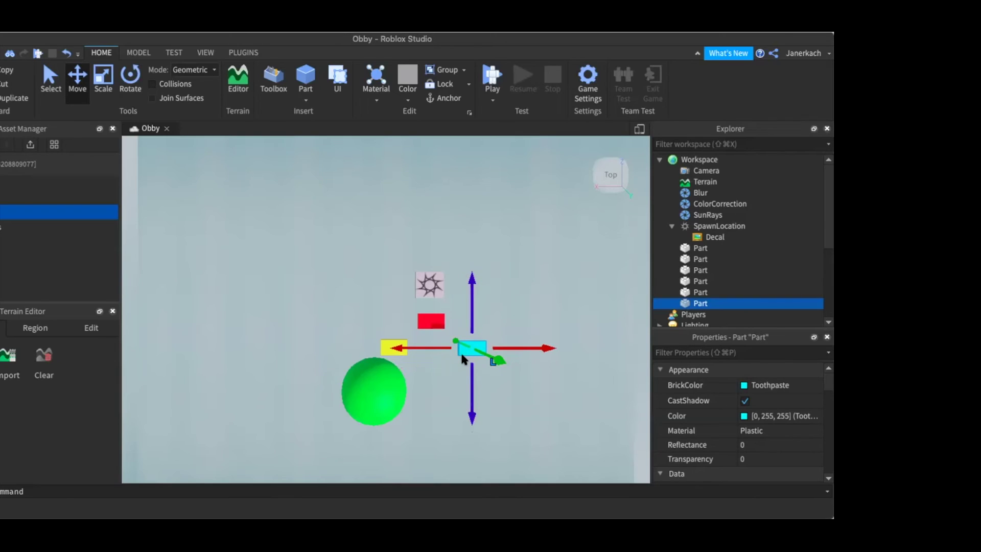
{"action": "left_click_drag", "start_coordinate": [463, 346], "coordinate": [461, 337]}
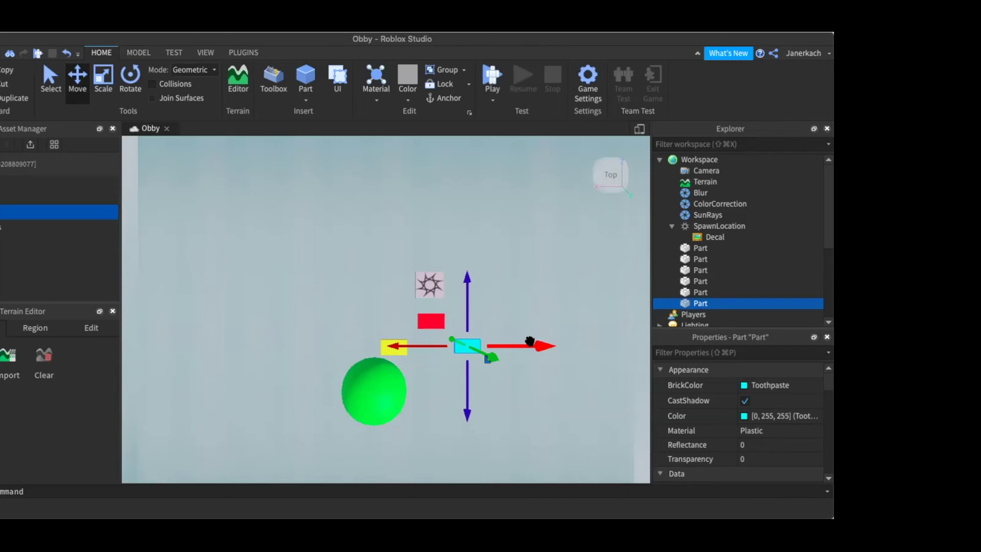
- Move the green sphere farther beyond the yellow platform and shift it sideways to roughly line up with that platform
{"action": "left_click", "coordinate": [366, 378]}
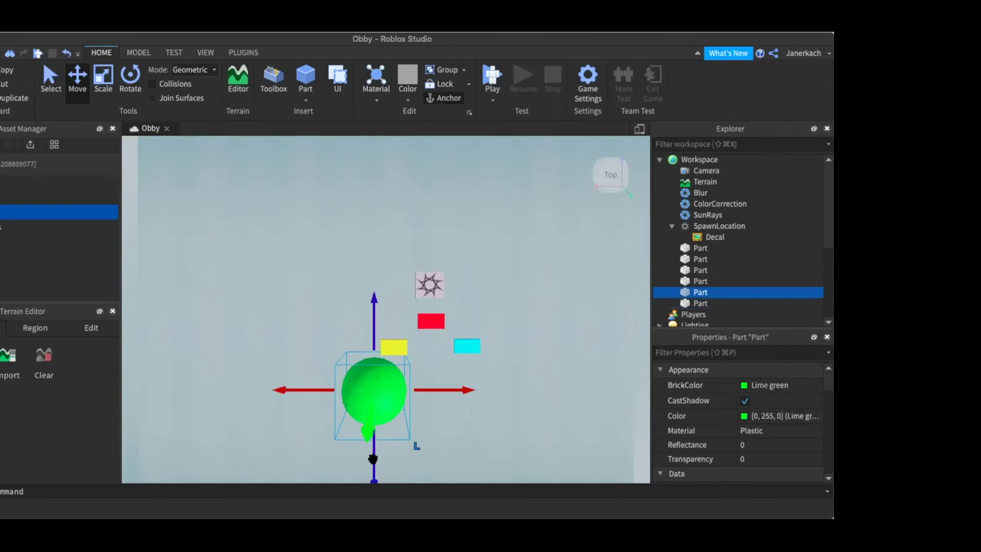
{"action": "left_click_drag", "start_coordinate": [373, 459], "coordinate": [373, 467]}
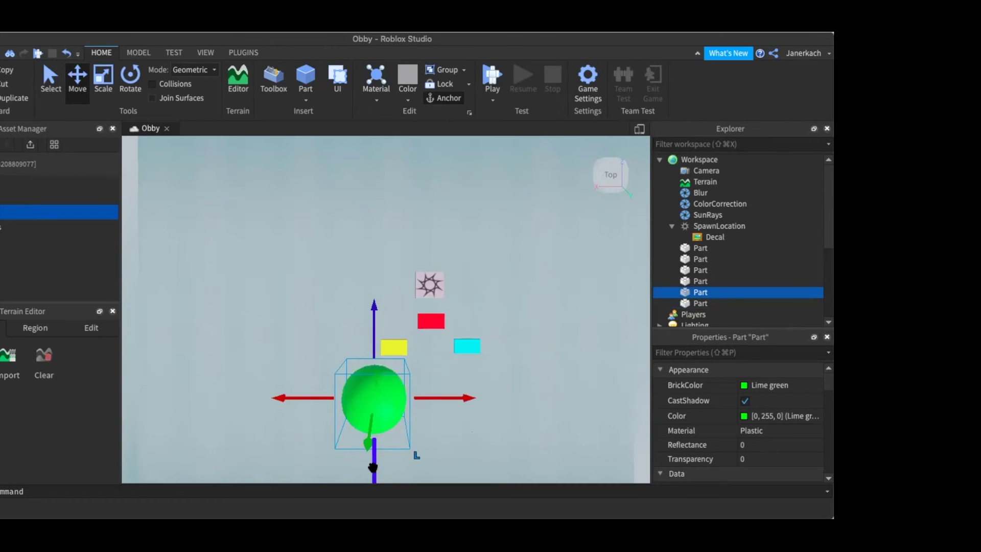
{"action": "left_click_drag", "start_coordinate": [279, 397], "coordinate": [275, 394]}
{"action": "left_click_drag", "start_coordinate": [440, 399], "coordinate": [461, 397]}
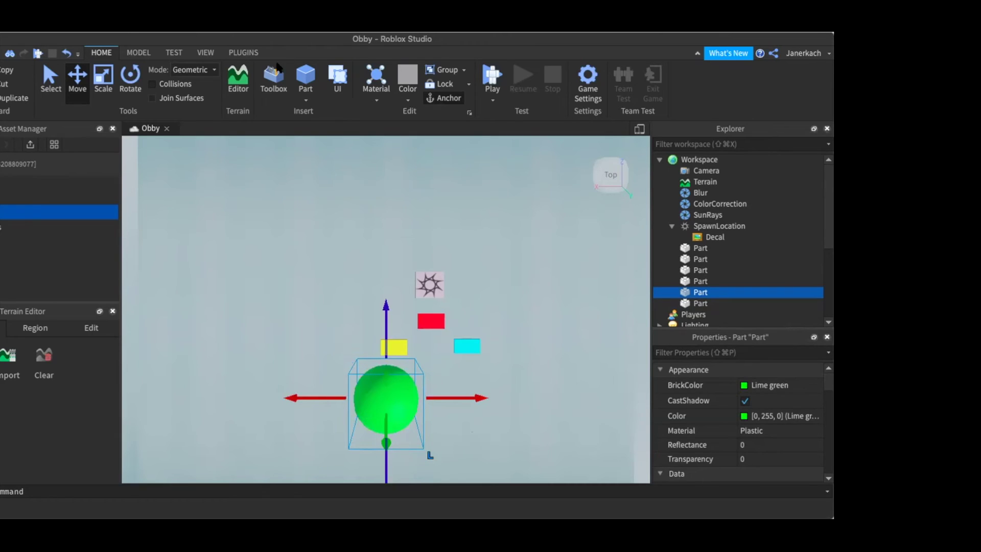
{"action": "left_click", "coordinate": [305, 99]}
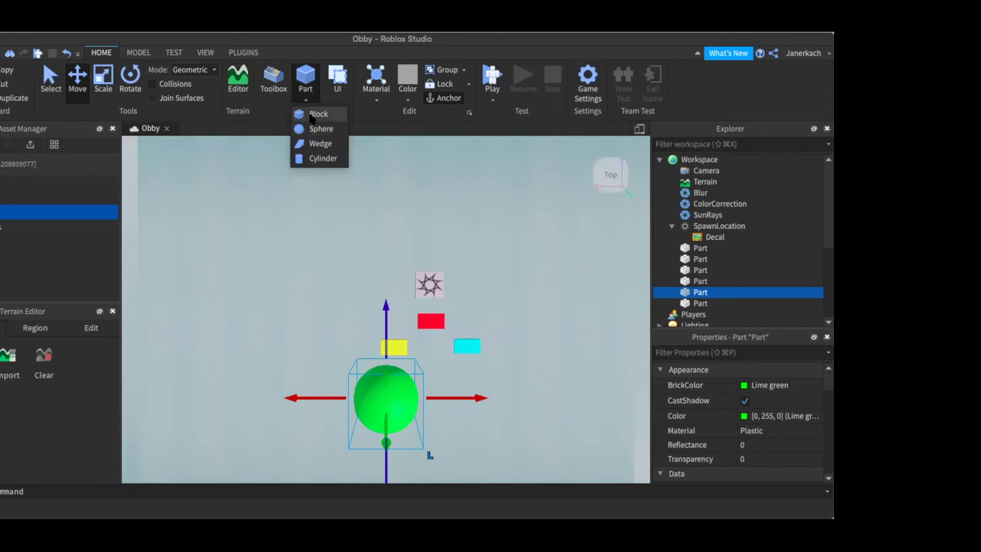
{"action": "left_click", "coordinate": [310, 114]}
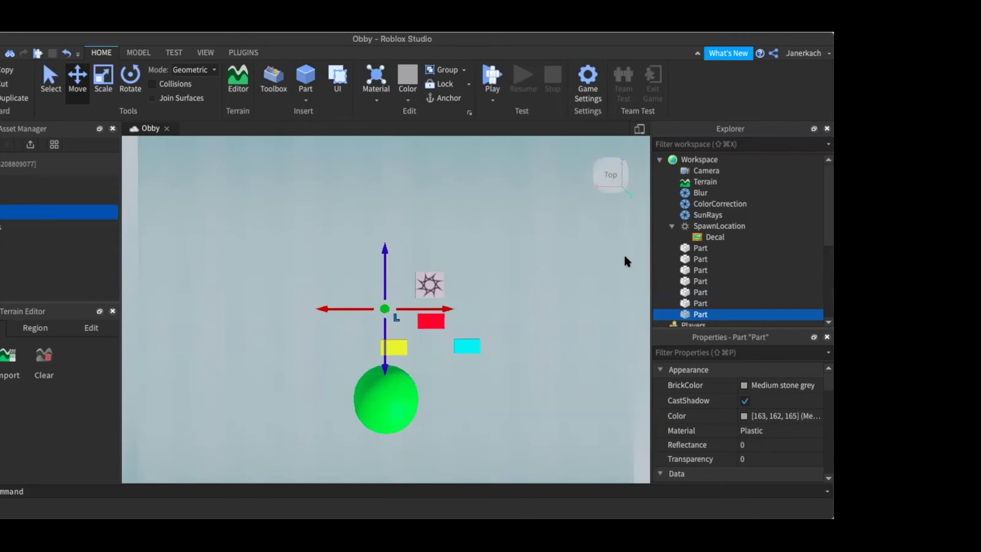
{"action": "mouse_move", "coordinate": [729, 312]}
{"action": "key", "text": "Delete"}
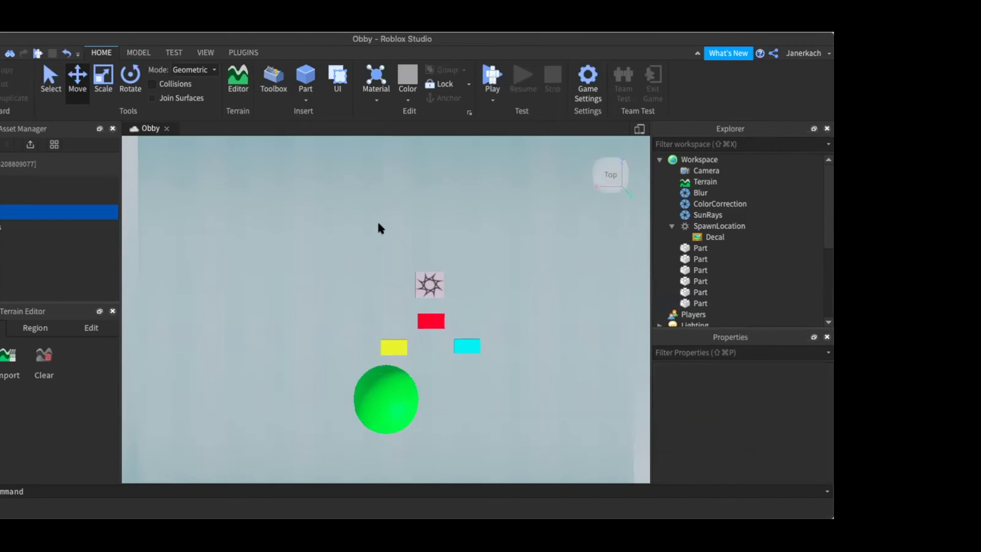
- Insert a sphere part and place it just beyond the cyan platform, slightly off to its outer side
{"action": "left_click", "coordinate": [309, 96]}
{"action": "left_click", "coordinate": [316, 130]}
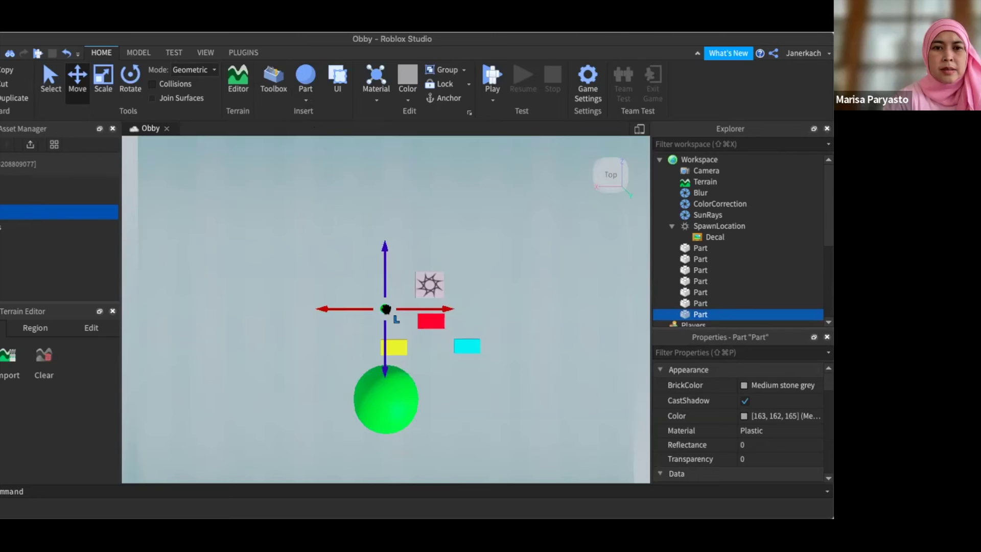
{"action": "left_click_drag", "start_coordinate": [386, 310], "coordinate": [494, 375]}
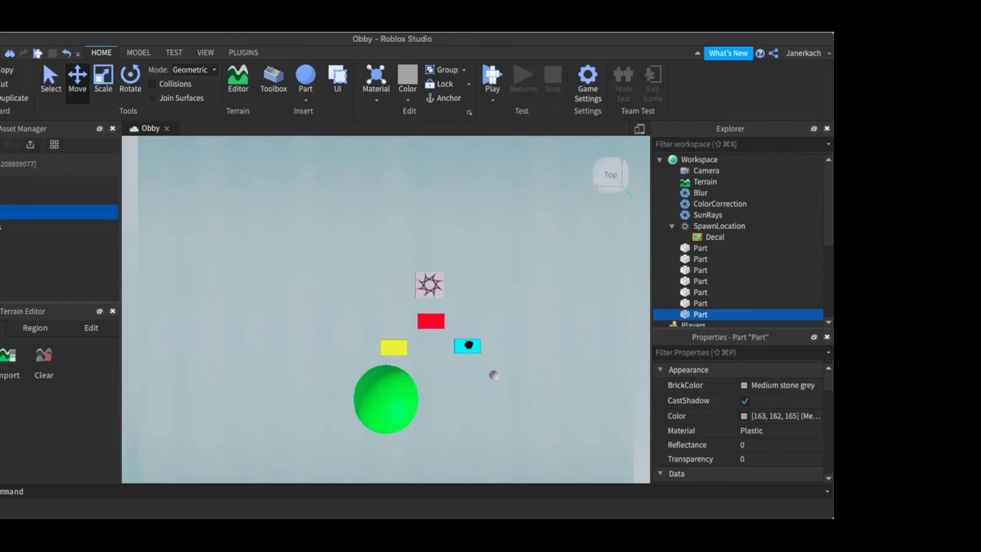
- Shift the cyan platform back toward the spawn location and move the red platform into its place, level with the yellow one
{"action": "left_click", "coordinate": [468, 343]}
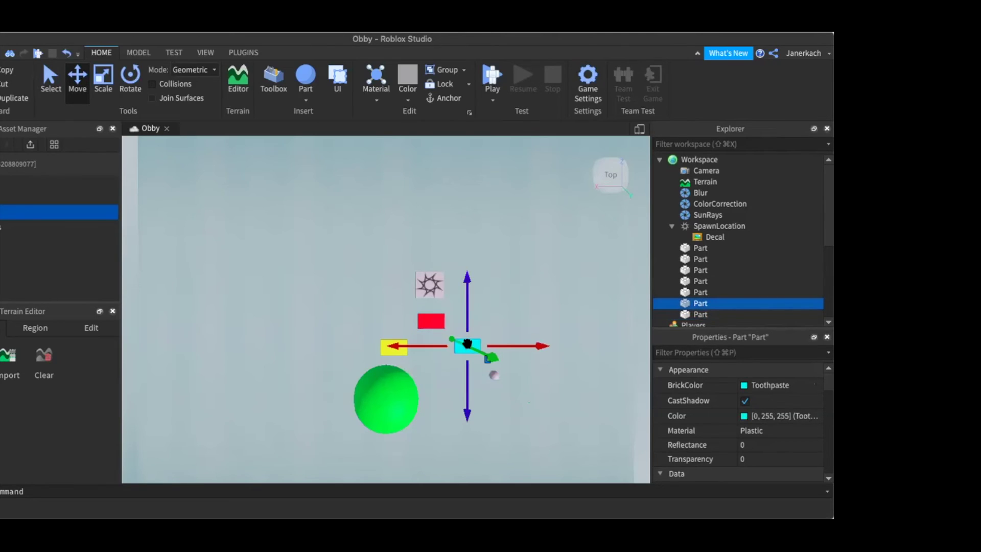
{"action": "left_click_drag", "start_coordinate": [466, 316], "coordinate": [466, 293]}
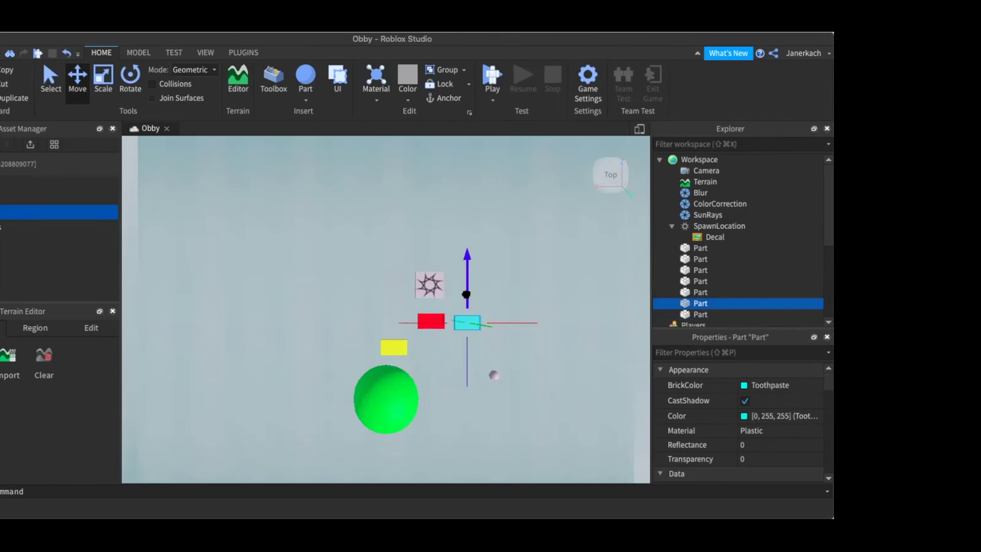
{"action": "left_click", "coordinate": [422, 329]}
{"action": "left_click", "coordinate": [426, 324]}
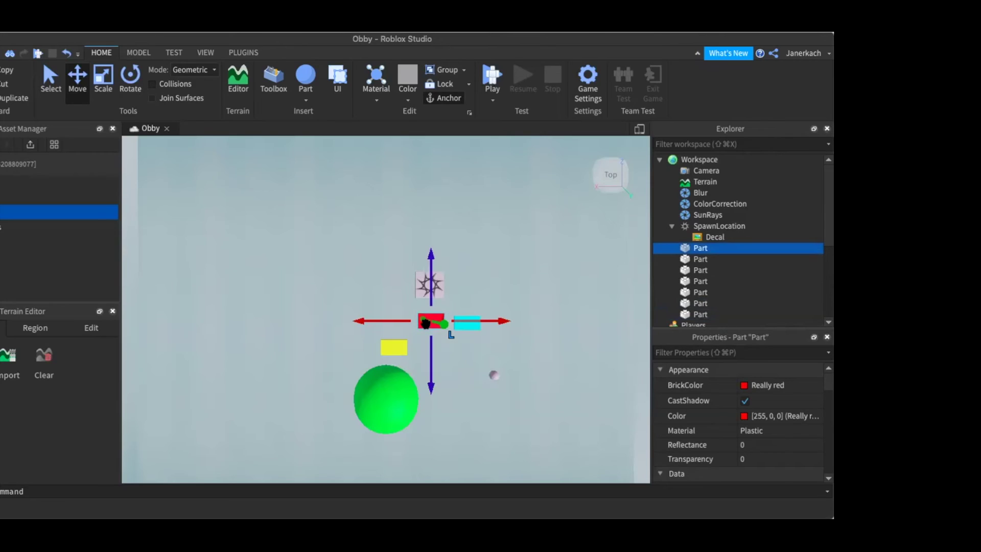
{"action": "left_click_drag", "start_coordinate": [428, 356], "coordinate": [429, 382]}
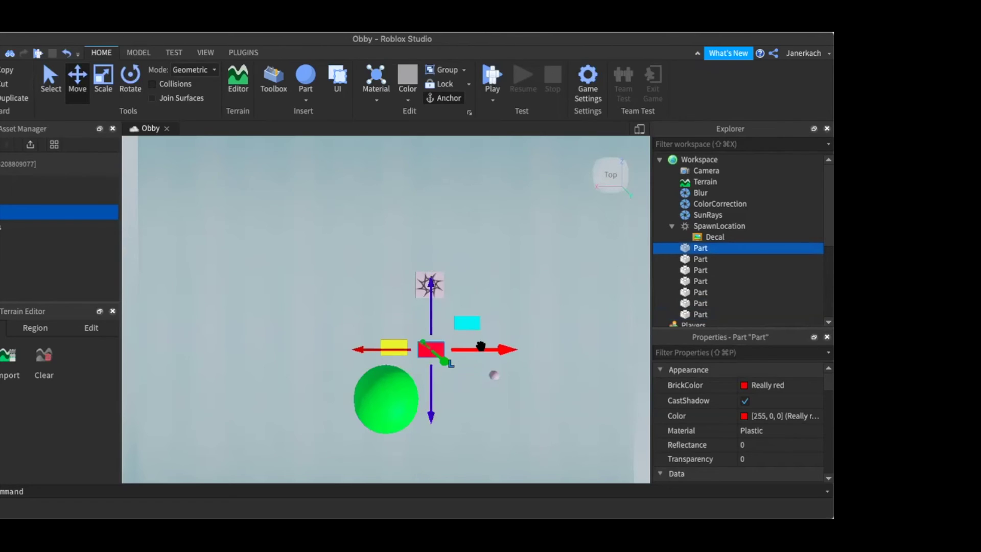
{"action": "left_click_drag", "start_coordinate": [481, 347], "coordinate": [519, 345]}
- Move the cyan platform to the middle, between the spawn location and the yellow and red platforms
{"action": "left_click", "coordinate": [457, 323]}
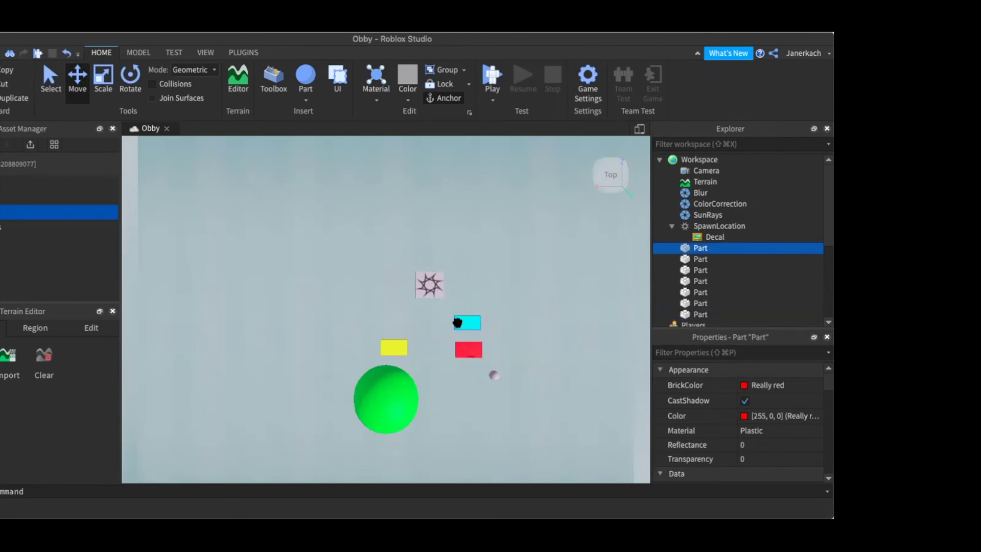
{"action": "left_click_drag", "start_coordinate": [458, 322], "coordinate": [431, 377]}
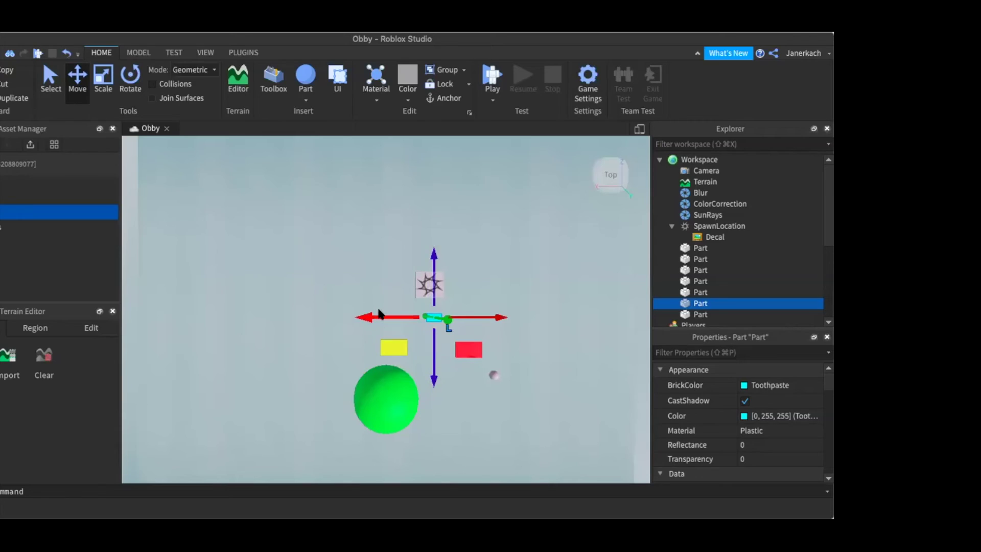
{"action": "left_click", "coordinate": [378, 313]}
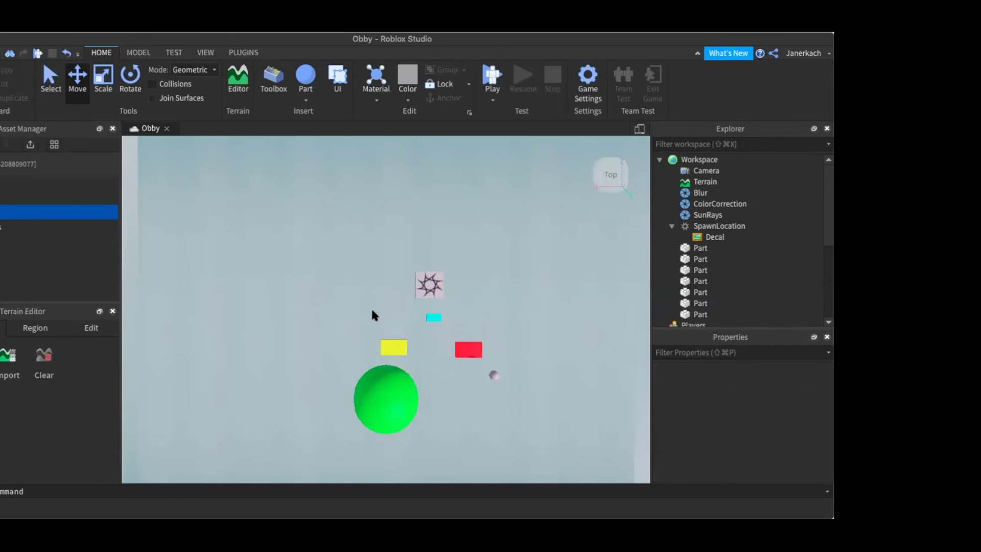
- Color the small grey sphere with the BrickColor Magenta and shift it sideways into line with the red platform
{"action": "left_click", "coordinate": [494, 374]}
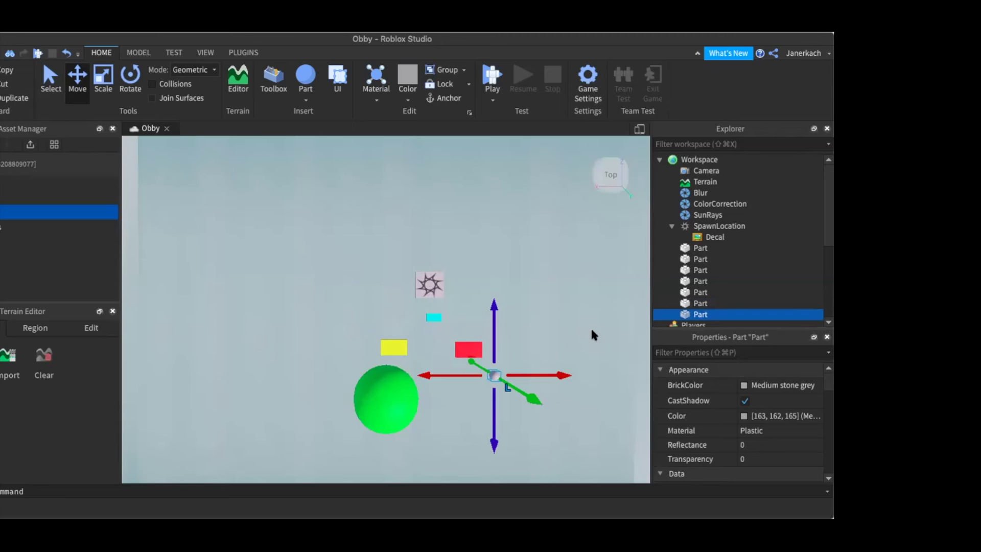
{"action": "left_click", "coordinate": [771, 387]}
{"action": "left_click", "coordinate": [798, 412]}
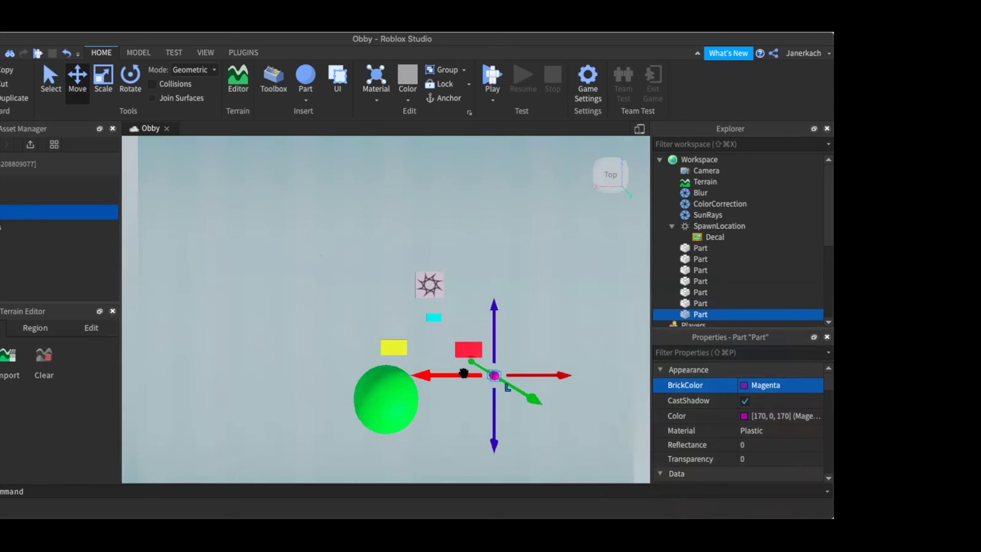
{"action": "left_click_drag", "start_coordinate": [464, 374], "coordinate": [442, 373]}
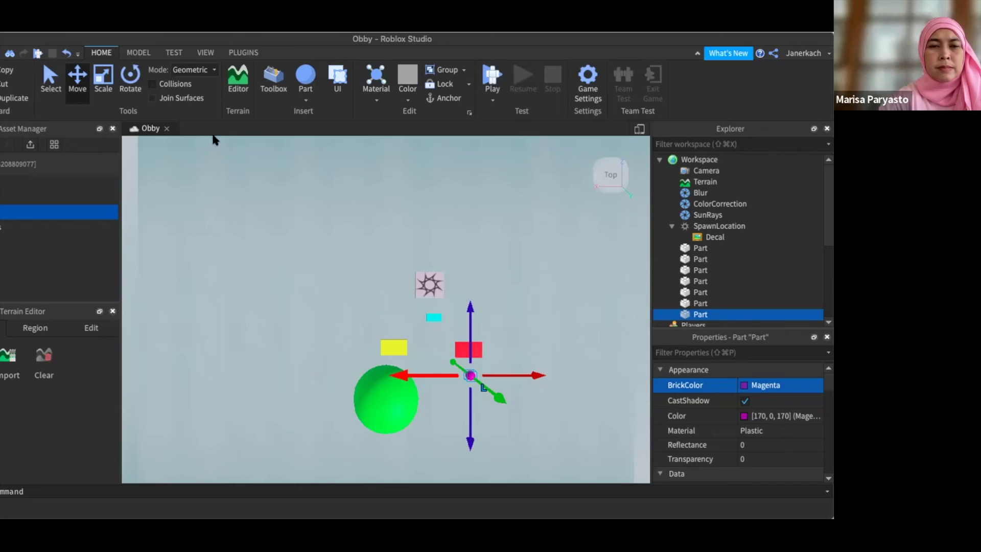
- Enlarge the magenta sphere to nearly the green sphere's size, then move it slightly away from the spawn and lower it a little
{"action": "left_click", "coordinate": [104, 81]}
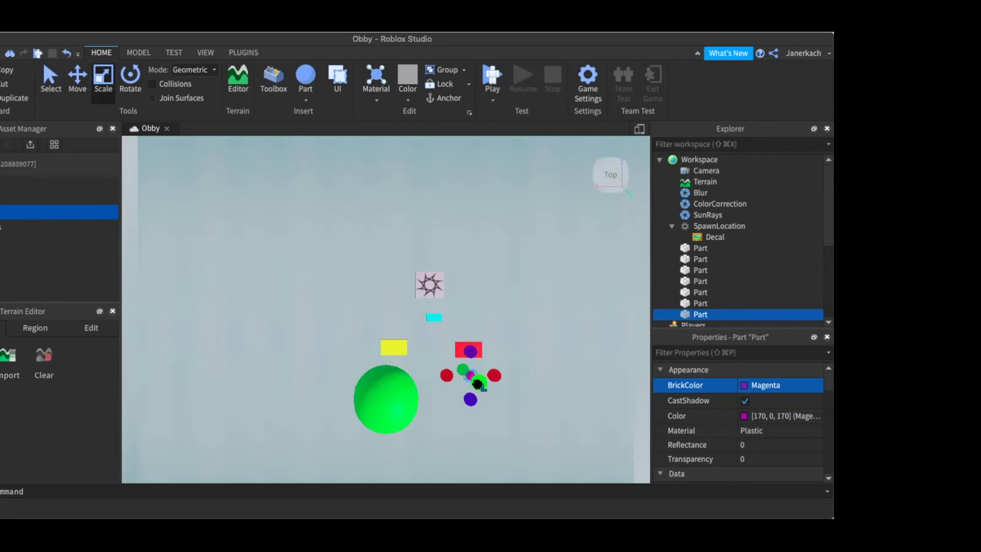
{"action": "left_click_drag", "start_coordinate": [478, 384], "coordinate": [476, 435]}
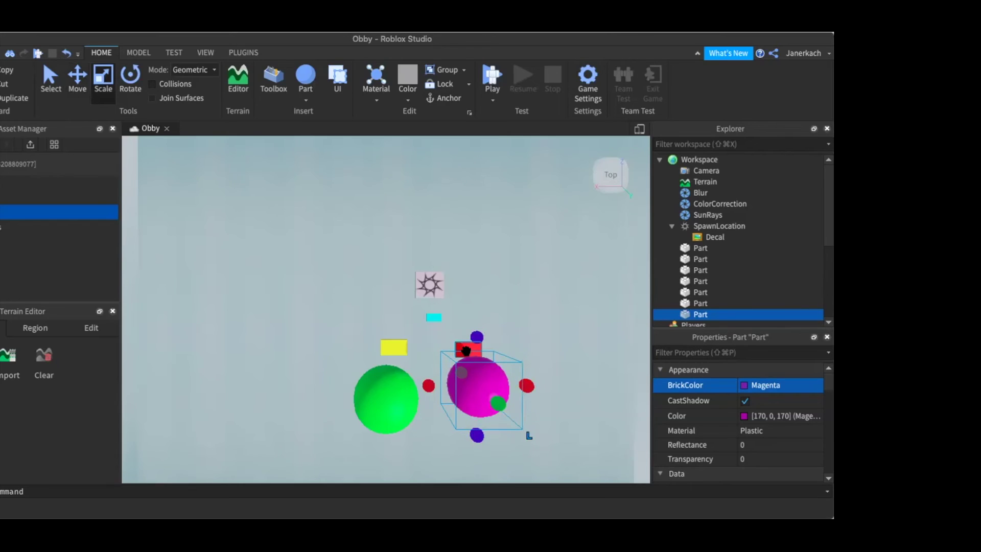
{"action": "left_click", "coordinate": [77, 78]}
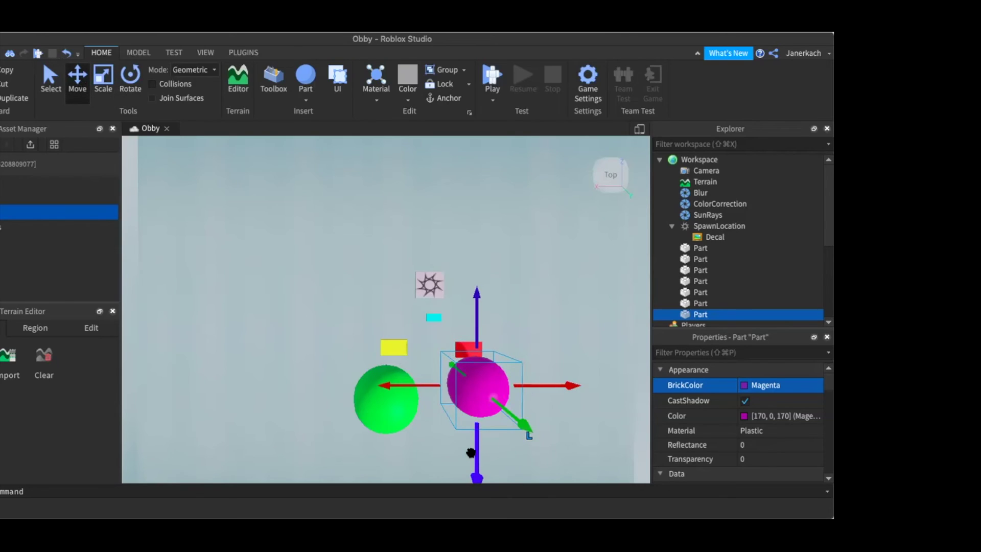
{"action": "left_click_drag", "start_coordinate": [471, 454], "coordinate": [472, 461]}
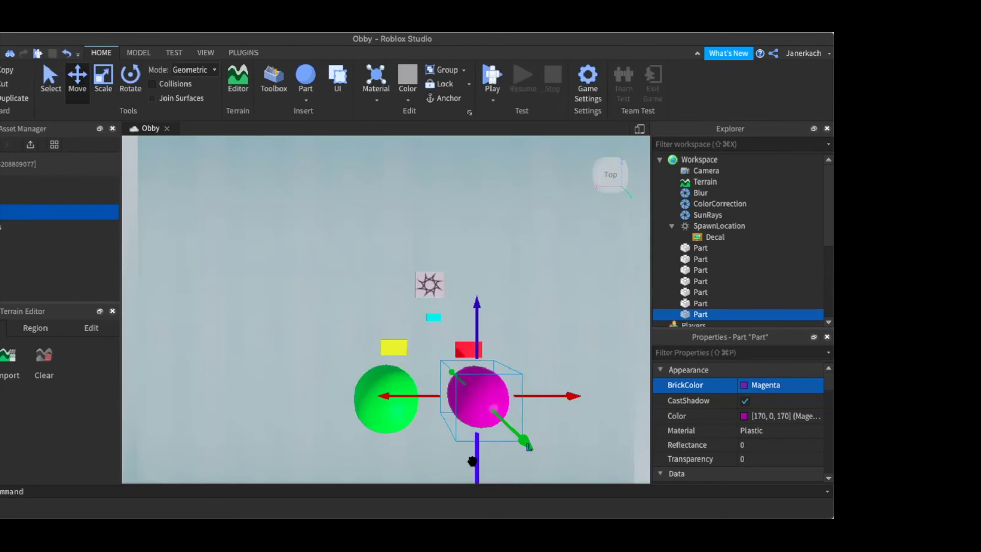
{"action": "left_click_drag", "start_coordinate": [456, 384], "coordinate": [450, 374]}
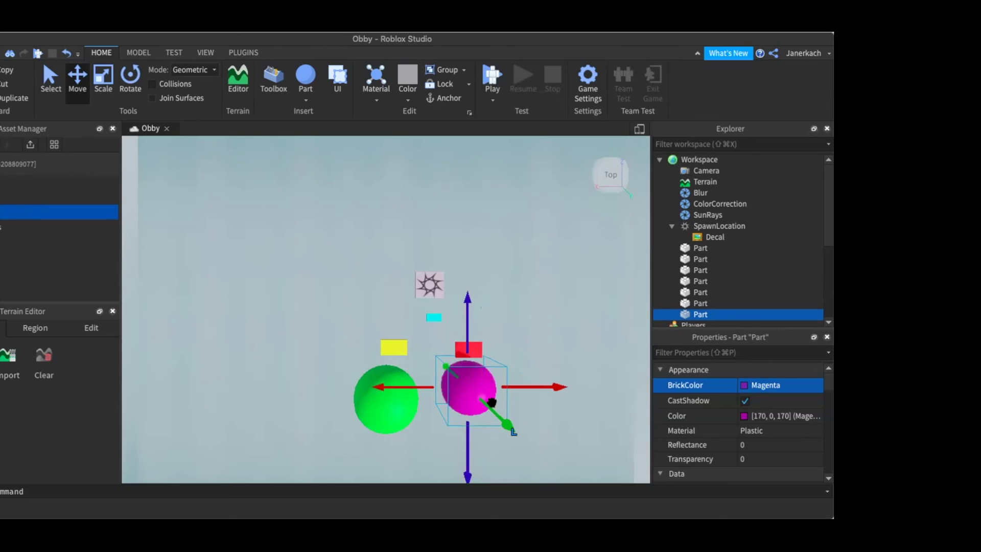
{"action": "left_click_drag", "start_coordinate": [507, 424], "coordinate": [510, 429]}
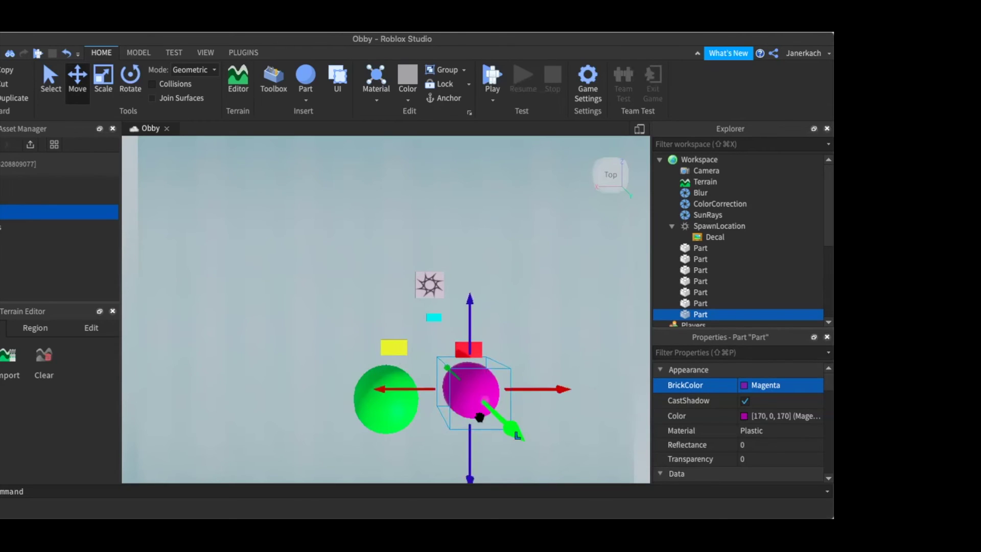
- Playtest the course by walking forward on the spawn location, and stop the test
{"action": "left_click", "coordinate": [492, 76]}
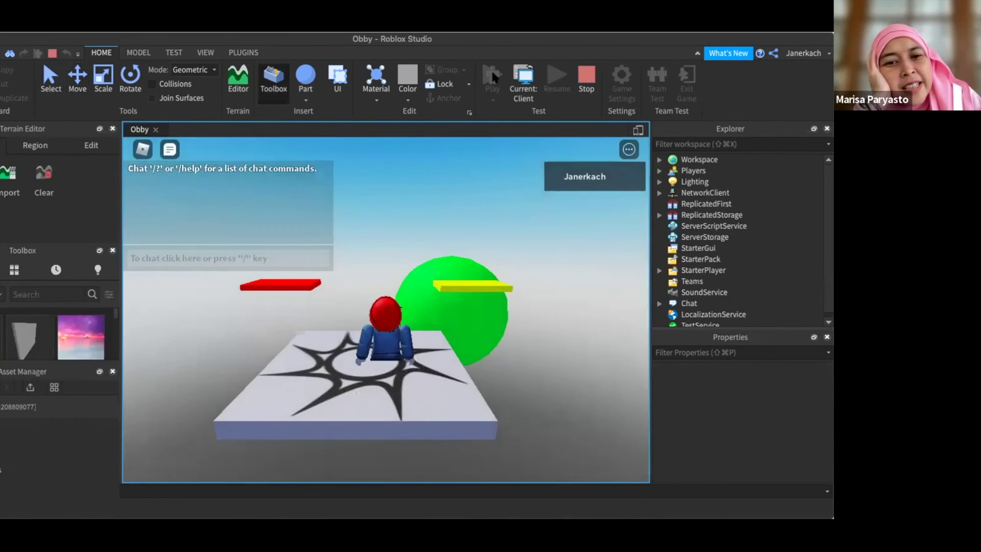
{"action": "key", "text": "w"}
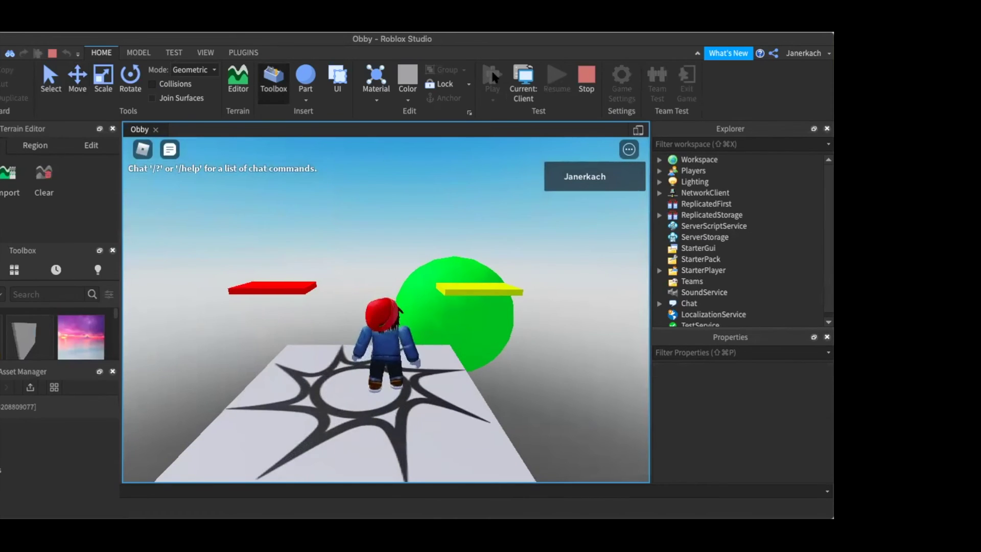
{"action": "left_click", "coordinate": [598, 77]}
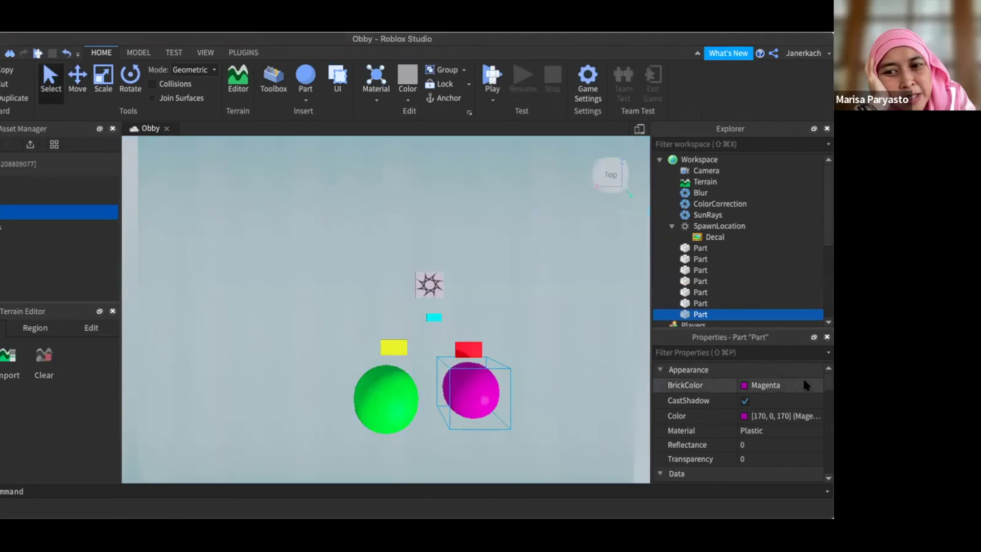
- Anchor the magenta sphere and the cyan platform
{"action": "scroll", "coordinate": [802, 377], "scroll_direction": "down", "scroll_amount": 5}
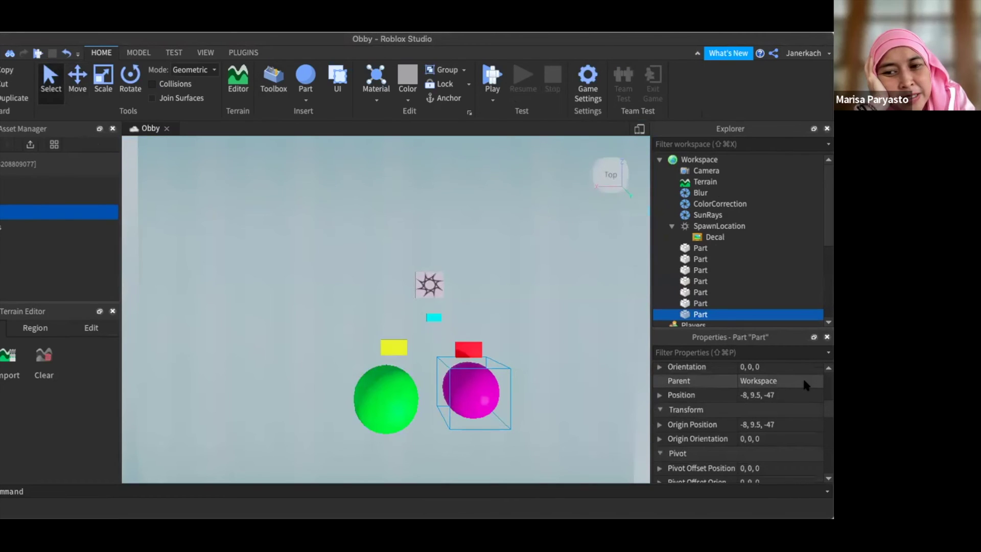
{"action": "scroll", "coordinate": [802, 377], "scroll_direction": "down", "scroll_amount": 5}
{"action": "left_click", "coordinate": [745, 371]}
{"action": "left_click", "coordinate": [432, 316]}
{"action": "left_click", "coordinate": [781, 372]}
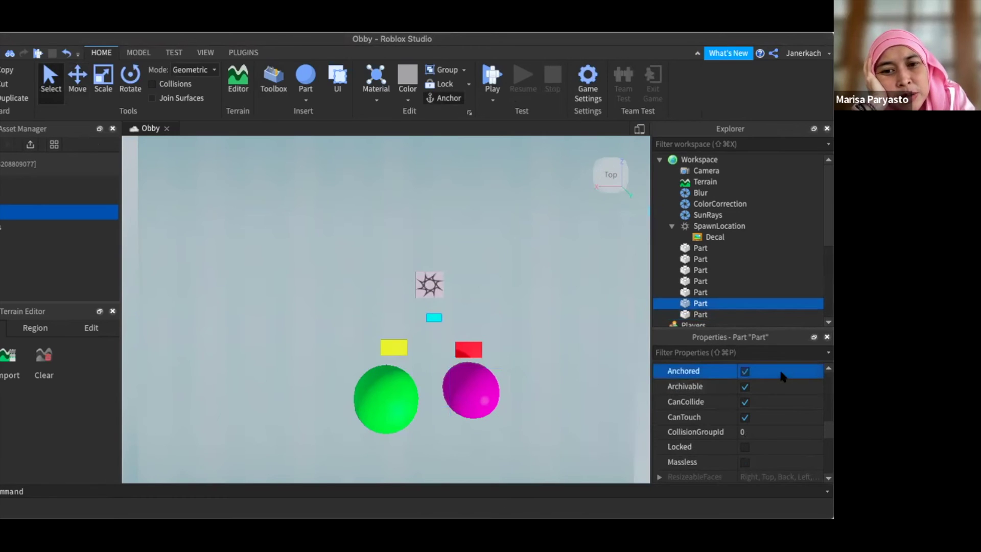
- Color the SpawnLocation with the BrickColor Institutional white
{"action": "left_click", "coordinate": [431, 282]}
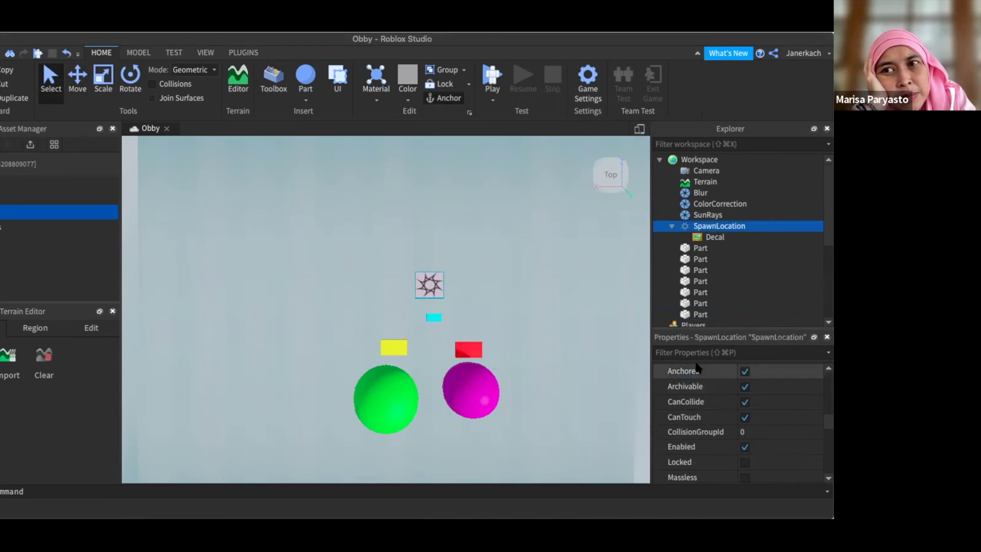
{"action": "scroll", "coordinate": [756, 376], "scroll_direction": "up", "scroll_amount": 5}
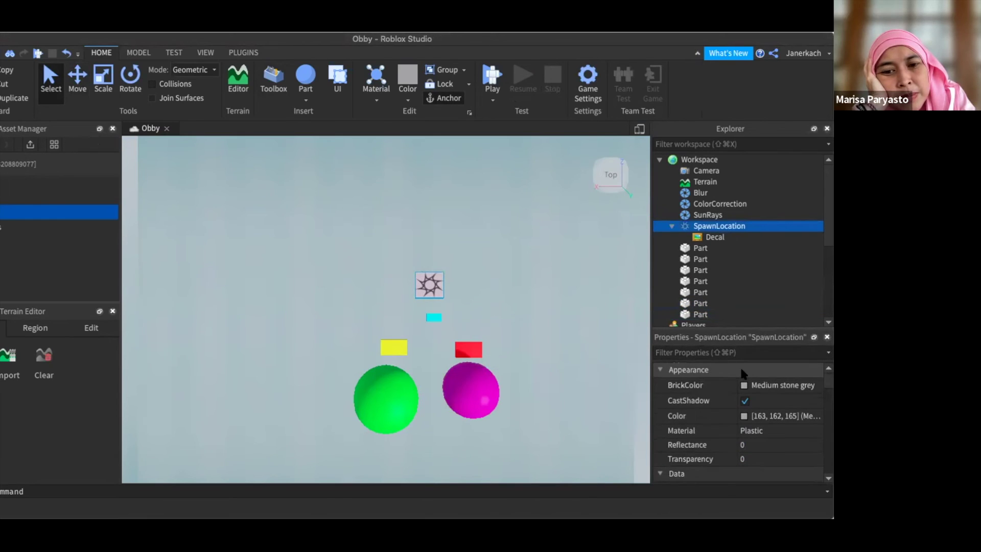
{"action": "left_click", "coordinate": [772, 391]}
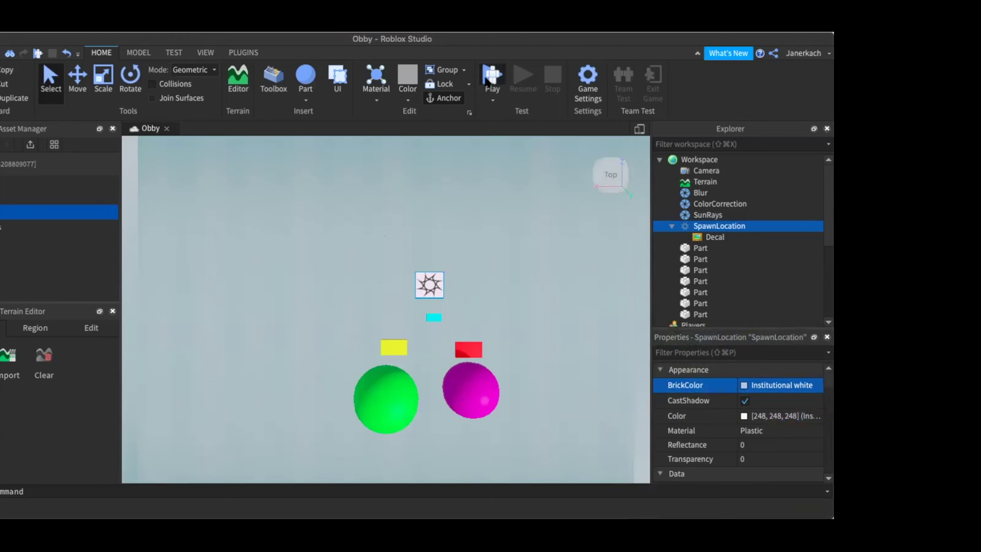
- Playtest the course again with the anchored parts, walking forward from the spawn location, and end the test
{"action": "left_click", "coordinate": [490, 77]}
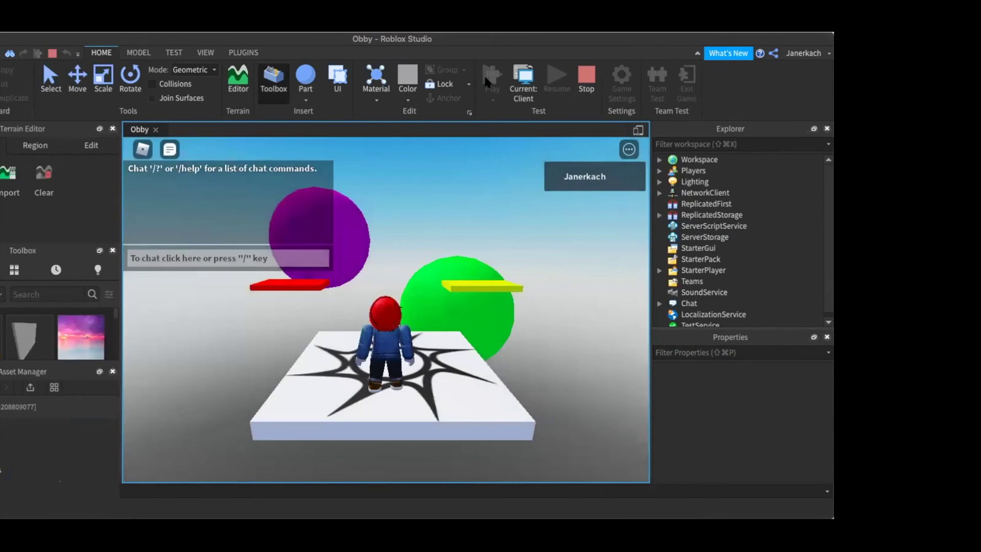
{"action": "key", "text": "w"}
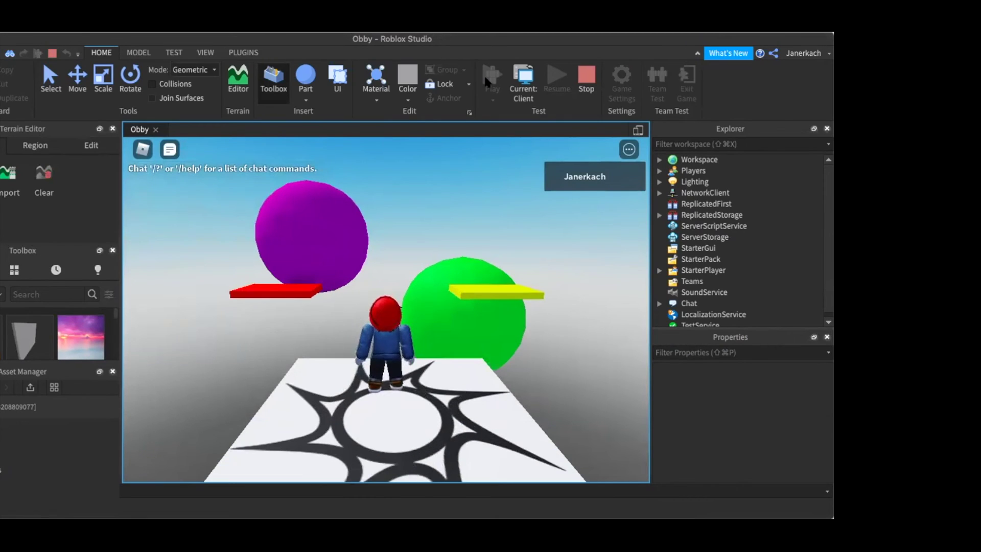
{"action": "left_click", "coordinate": [588, 79]}
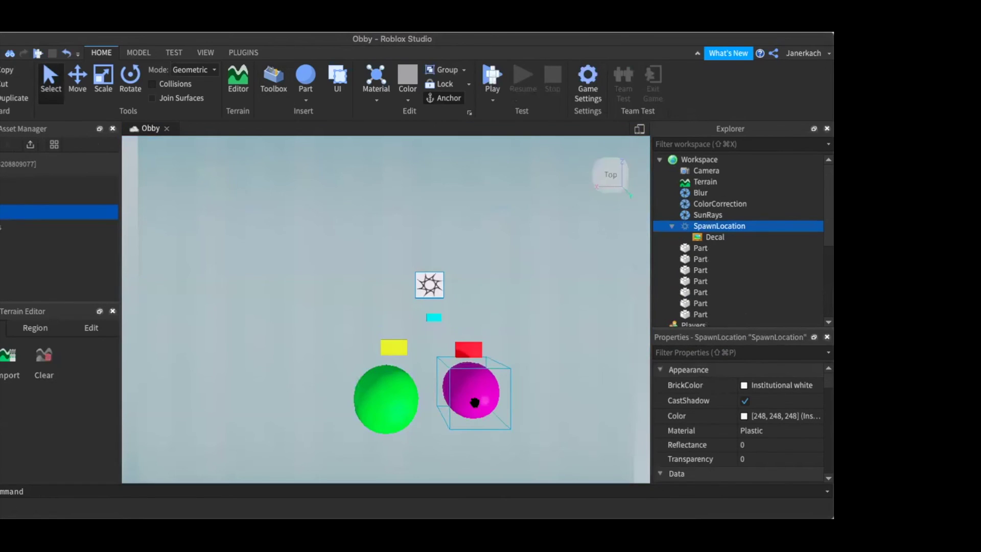
- Lower the magenta sphere along its vertical axis
{"action": "left_click", "coordinate": [454, 389]}
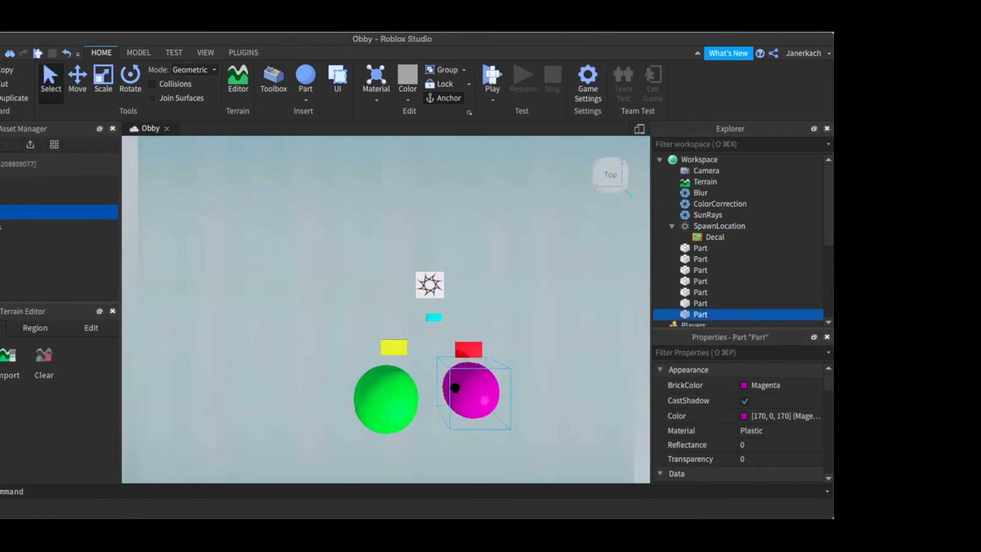
{"action": "left_click", "coordinate": [78, 77]}
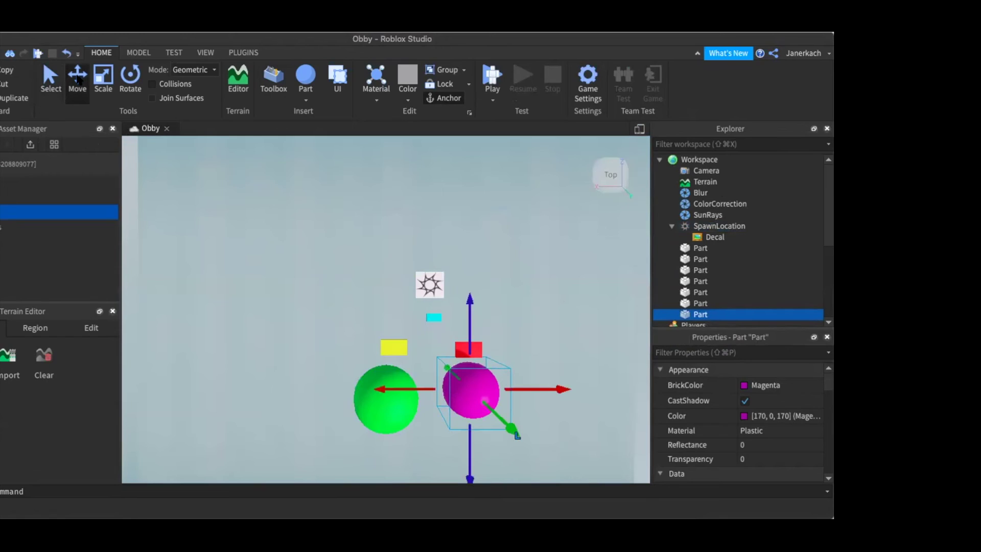
{"action": "left_click_drag", "start_coordinate": [450, 376], "coordinate": [444, 370]}
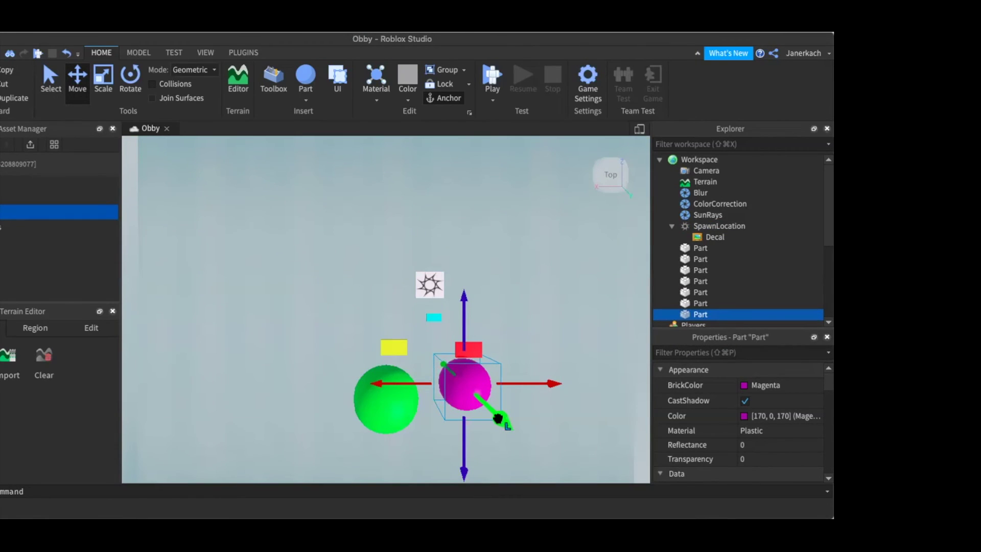
{"action": "left_click_drag", "start_coordinate": [445, 367], "coordinate": [445, 365]}
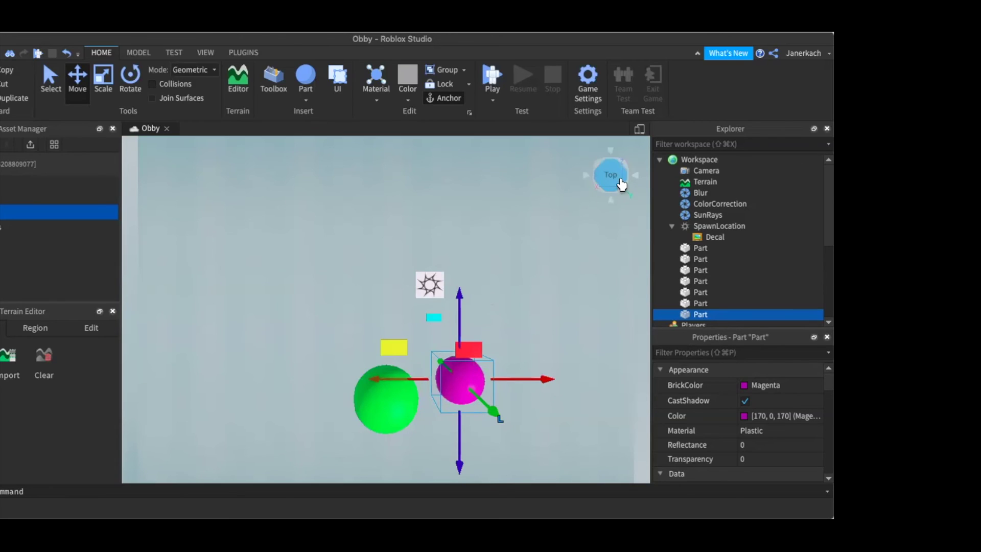
- Move the magenta sphere farther out behind the red platform and slightly sideways, away from the green sphere
{"action": "left_click", "coordinate": [613, 203]}
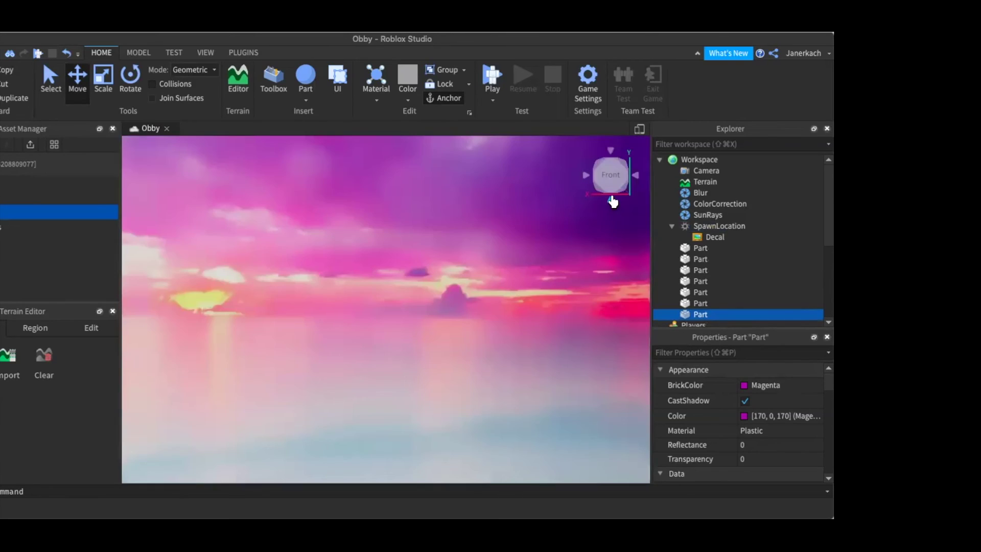
{"action": "left_click", "coordinate": [614, 203]}
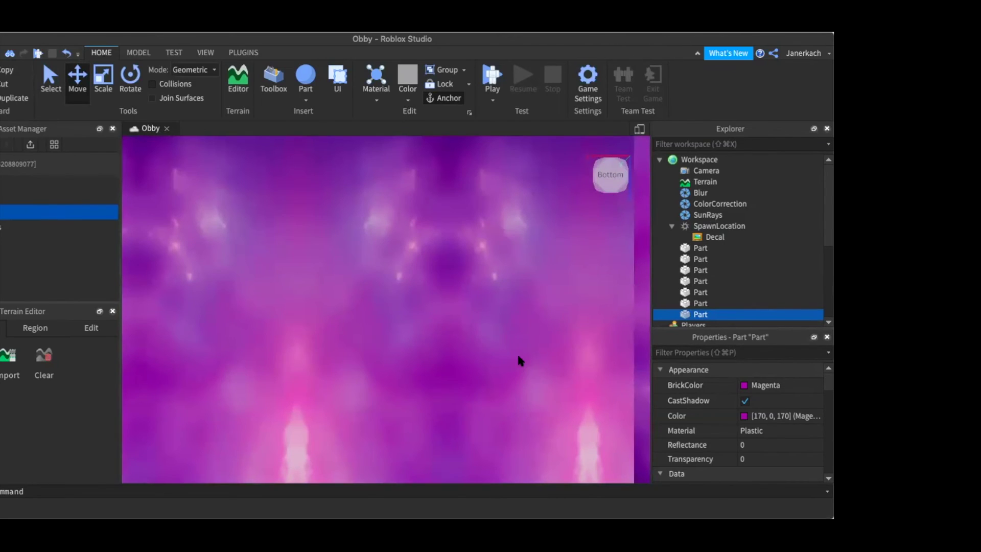
{"action": "left_click", "coordinate": [612, 153]}
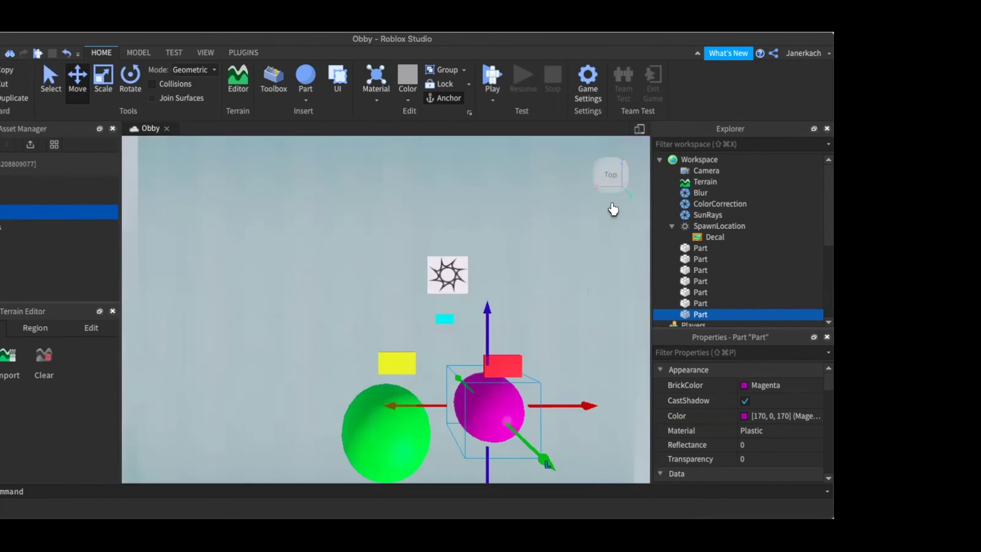
{"action": "scroll", "coordinate": [627, 365], "scroll_direction": "down", "scroll_amount": 1}
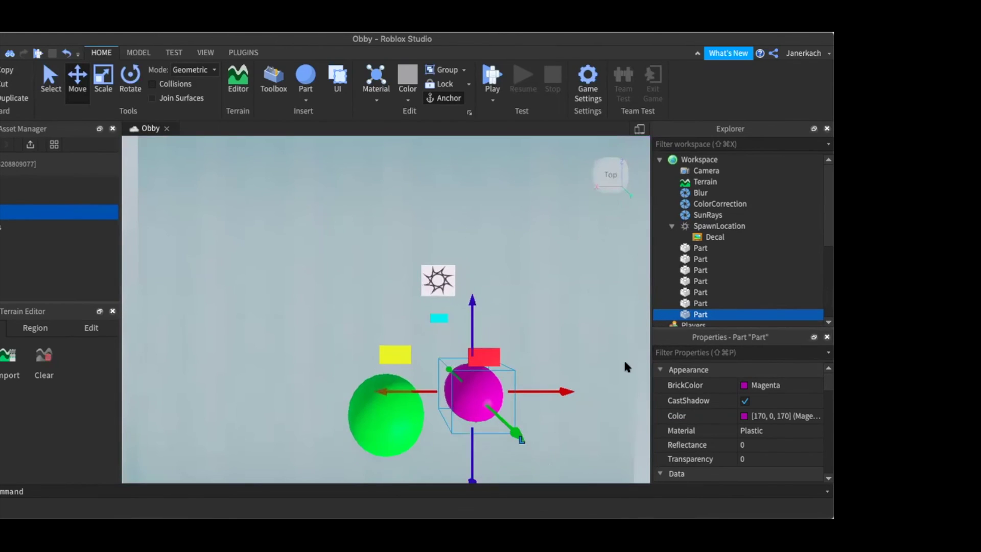
{"action": "key", "text": "a"}
{"action": "scroll", "coordinate": [627, 366], "scroll_direction": "up", "scroll_amount": 3}
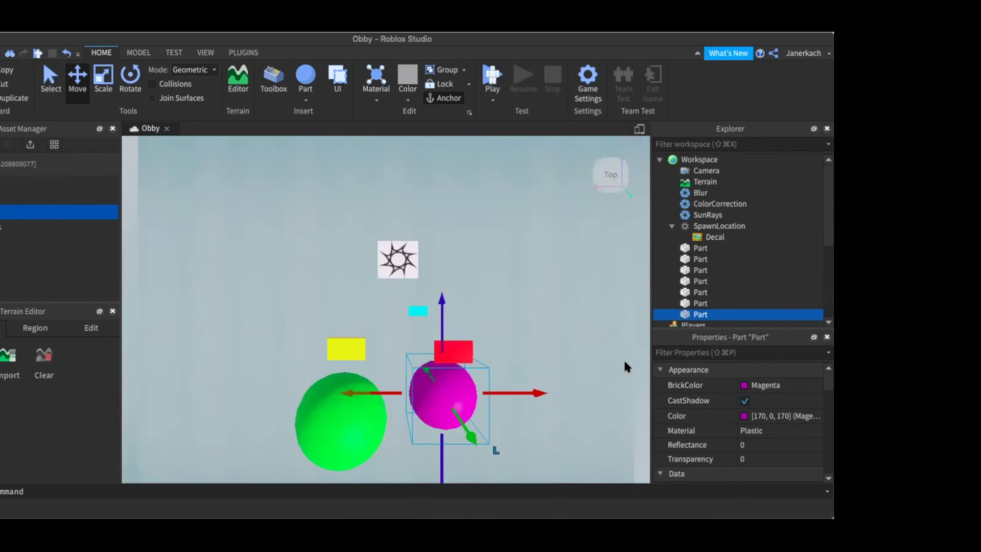
{"action": "scroll", "coordinate": [627, 367], "scroll_direction": "up", "scroll_amount": 1}
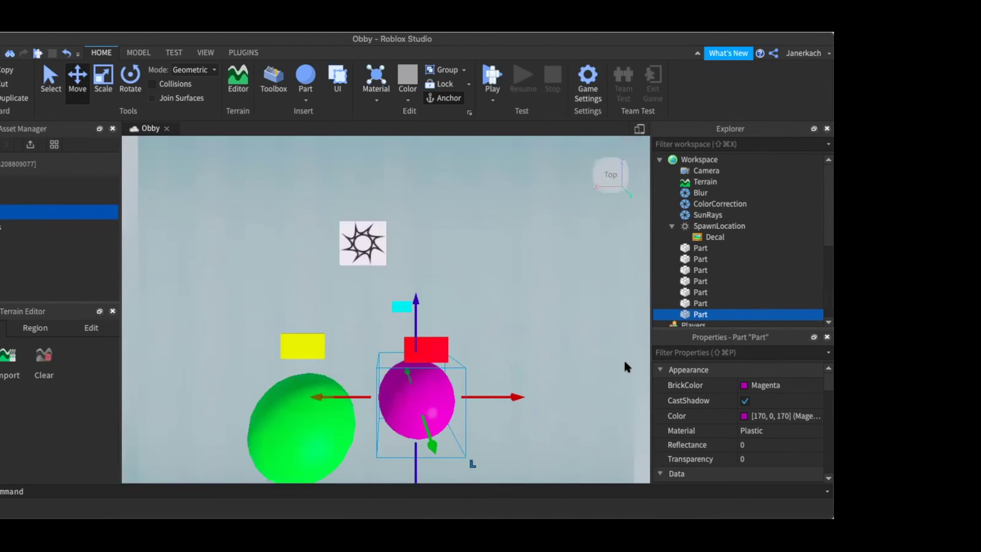
{"action": "key", "text": "a"}
{"action": "key", "text": "a"}
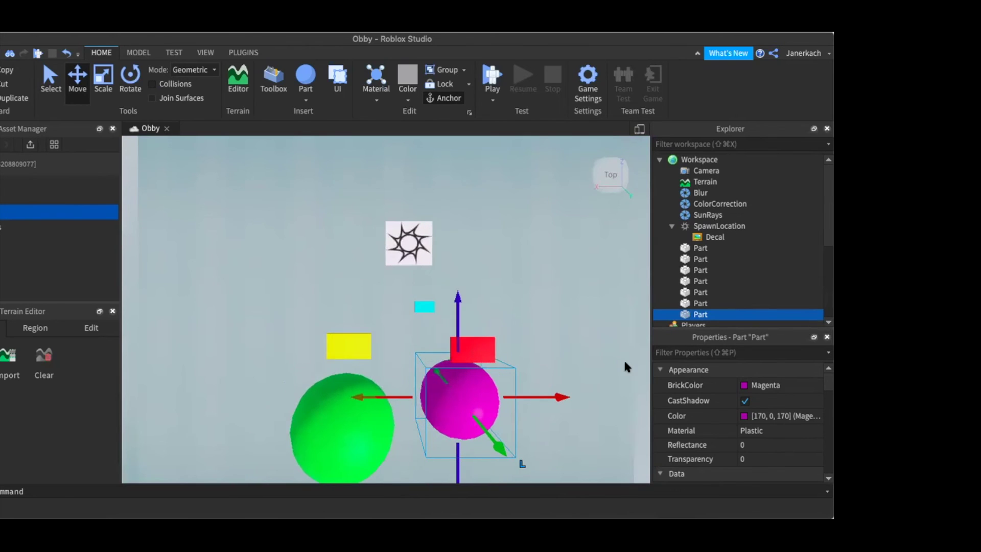
{"action": "key", "text": "s"}
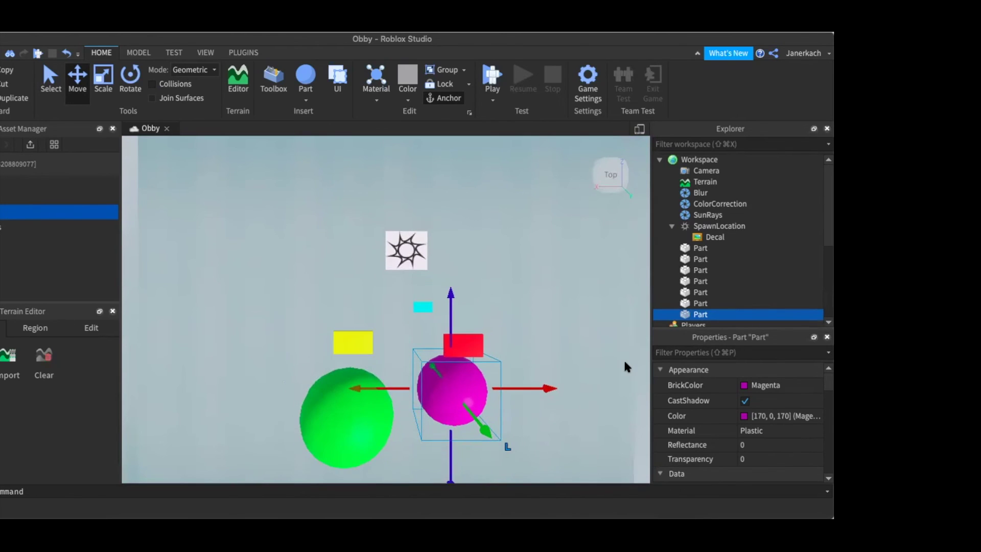
{"action": "key", "text": "s"}
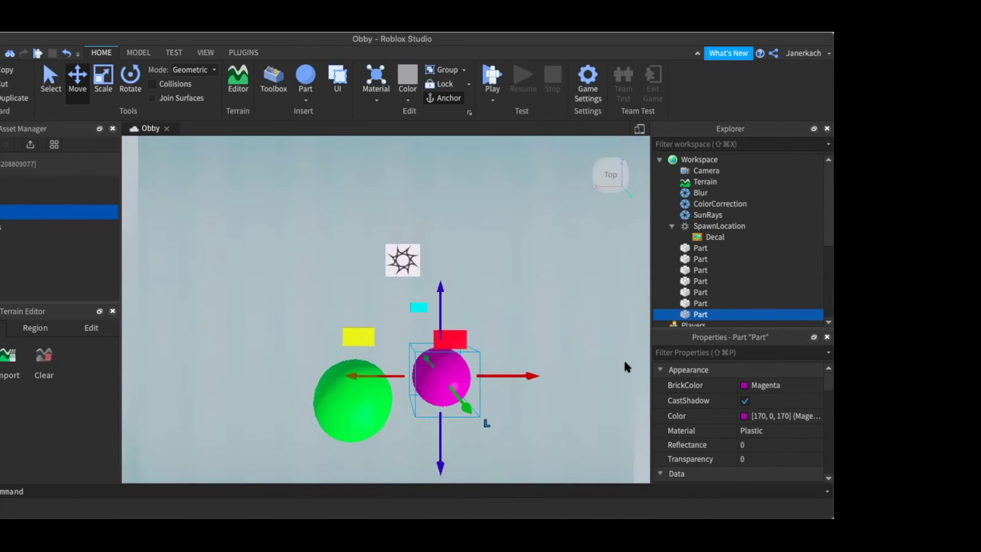
{"action": "left_click_drag", "start_coordinate": [438, 461], "coordinate": [439, 481]}
{"action": "left_click_drag", "start_coordinate": [515, 391], "coordinate": [525, 388]}
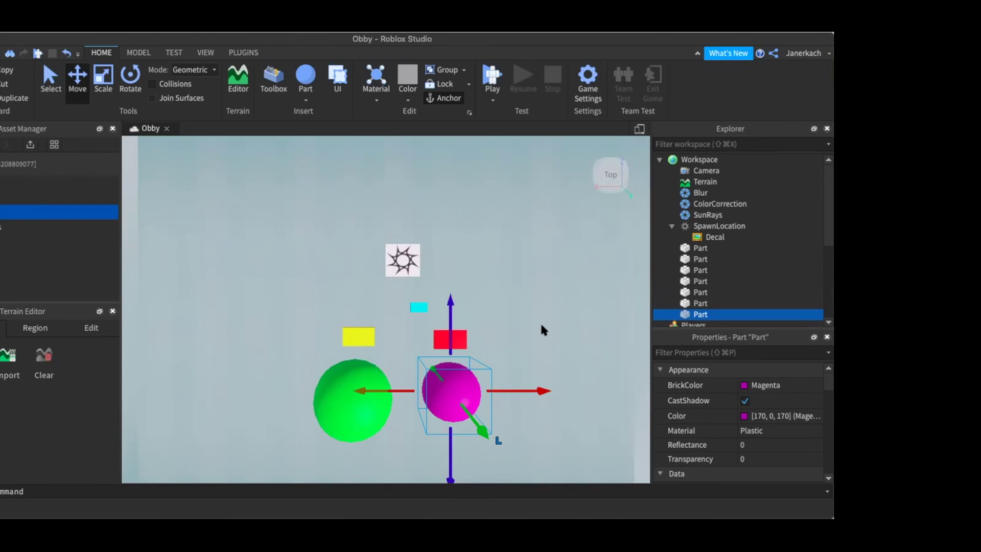
- Center the cyan platform in front of the spawn location and bring it closer to the spawn location
{"action": "left_click", "coordinate": [417, 307]}
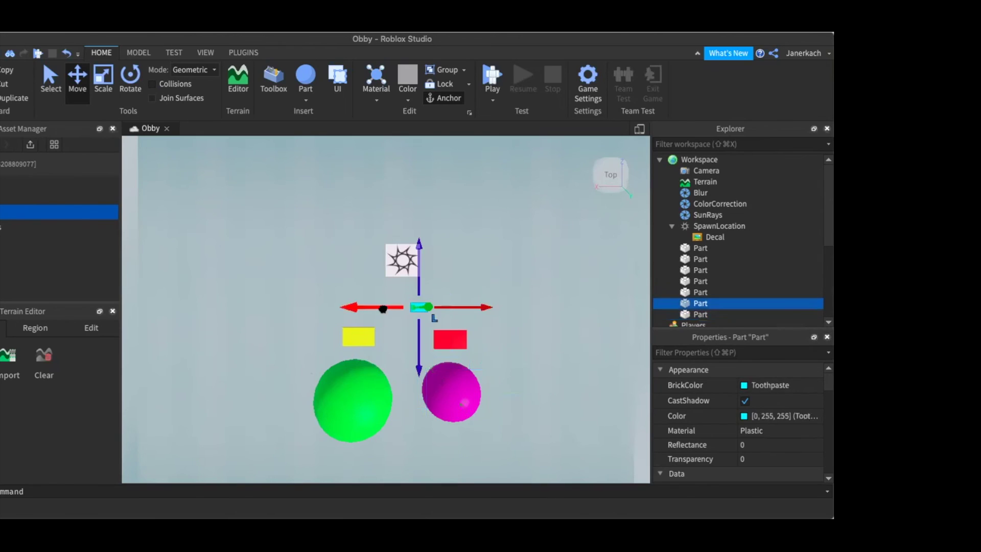
{"action": "left_click_drag", "start_coordinate": [383, 308], "coordinate": [367, 309]}
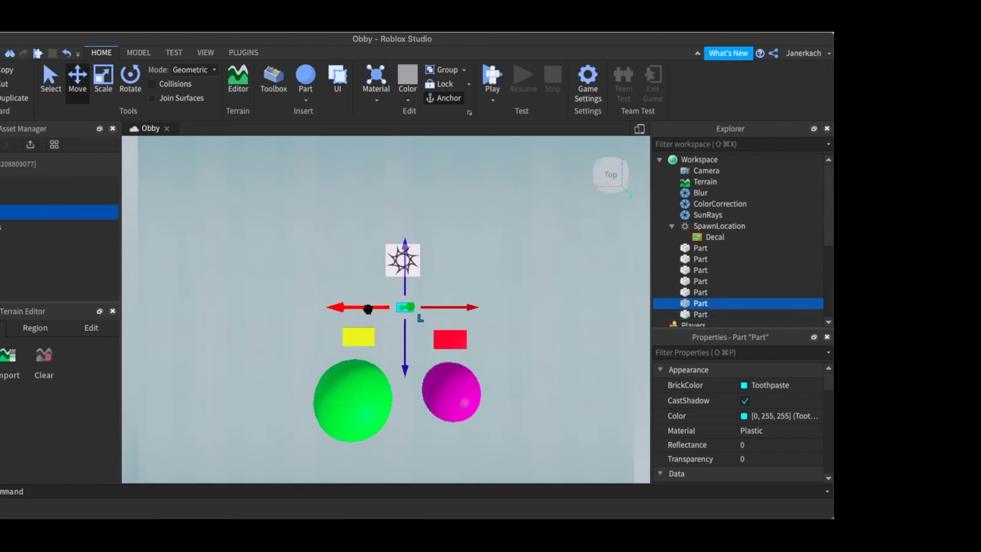
{"action": "left_click_drag", "start_coordinate": [406, 255], "coordinate": [405, 249]}
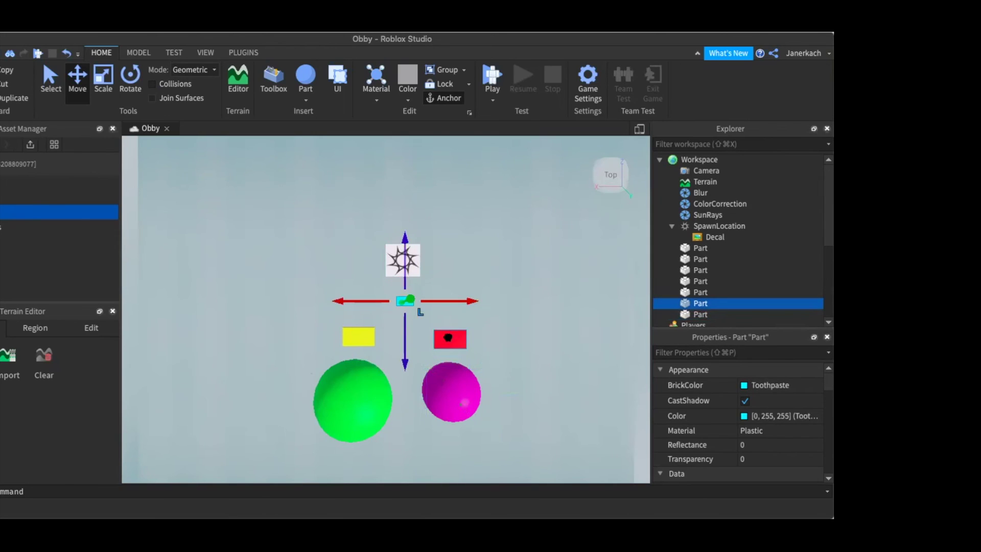
- Move the red and yellow platforms closer to the cyan platform, lining them up in one row
{"action": "left_click", "coordinate": [447, 333]}
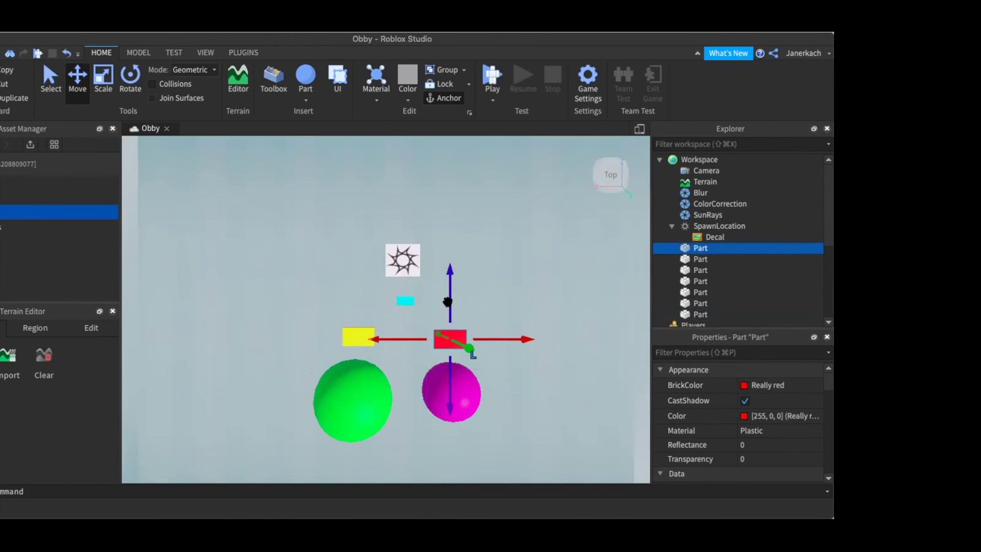
{"action": "left_click_drag", "start_coordinate": [449, 301], "coordinate": [449, 291]}
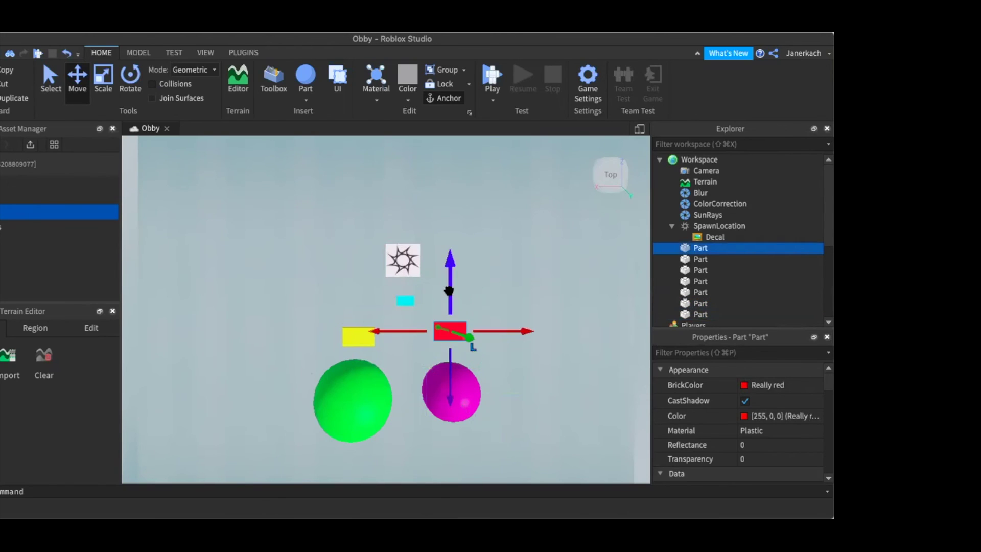
{"action": "left_click", "coordinate": [356, 334]}
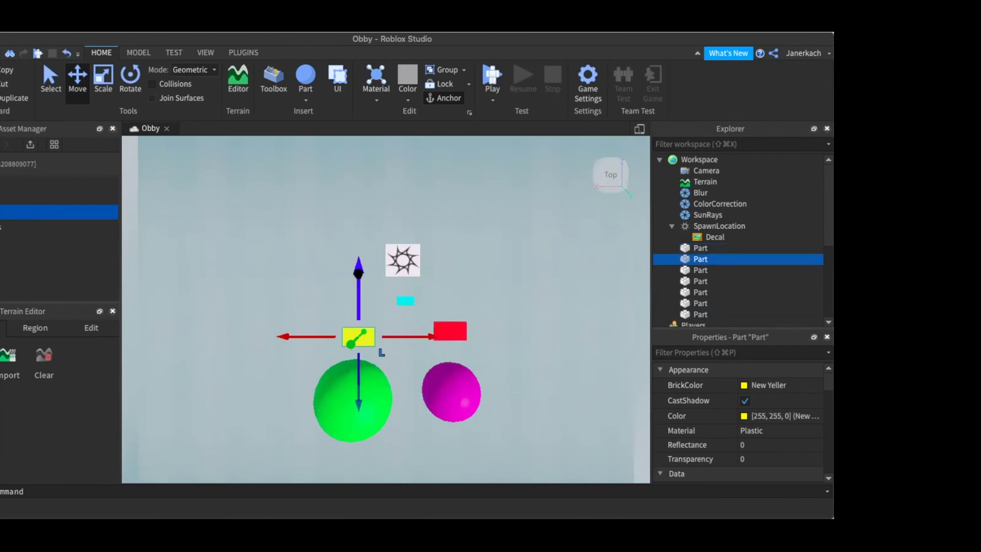
{"action": "left_click_drag", "start_coordinate": [359, 274], "coordinate": [359, 264]}
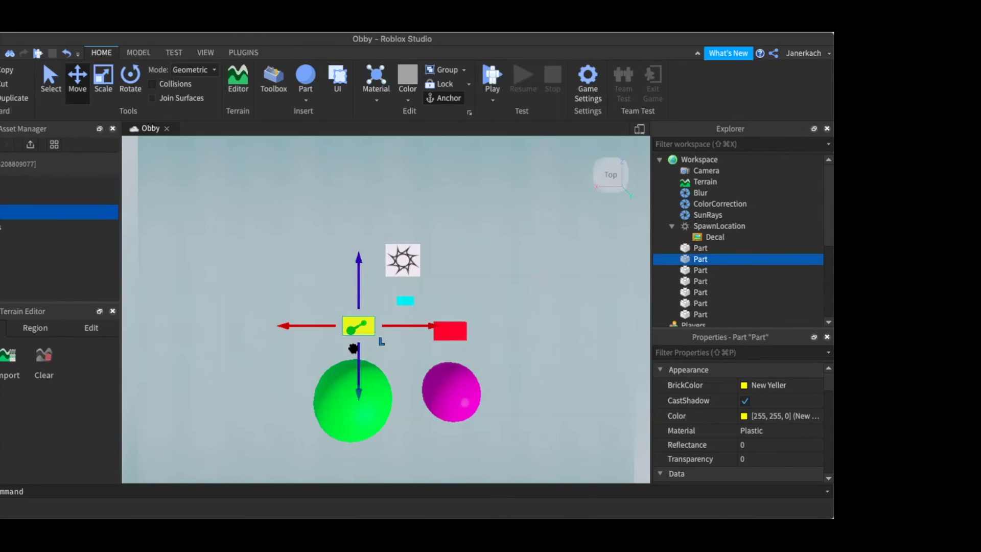
{"action": "left_click_drag", "start_coordinate": [357, 353], "coordinate": [357, 356]}
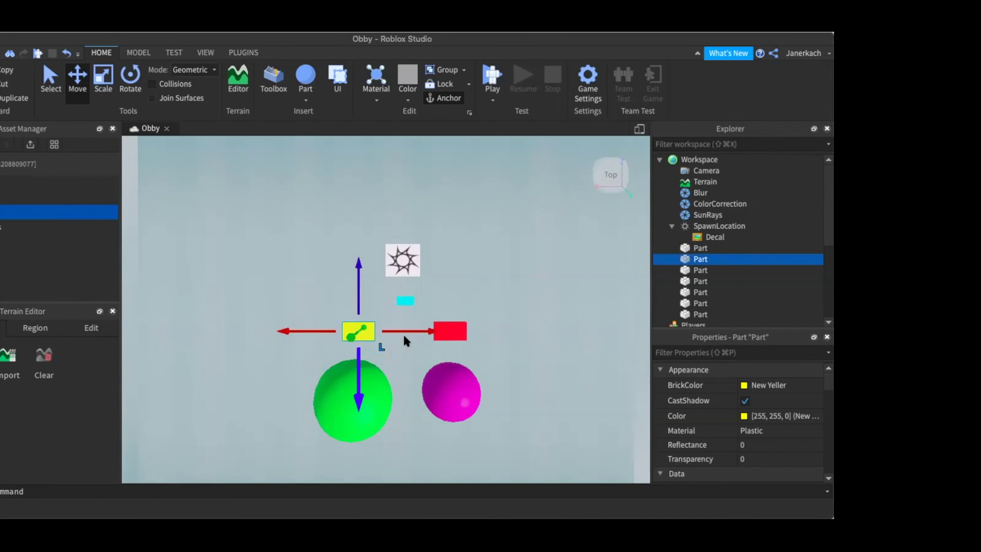
- Toggle the cyan platform's Anchored property off and back on
{"action": "left_click", "coordinate": [404, 299]}
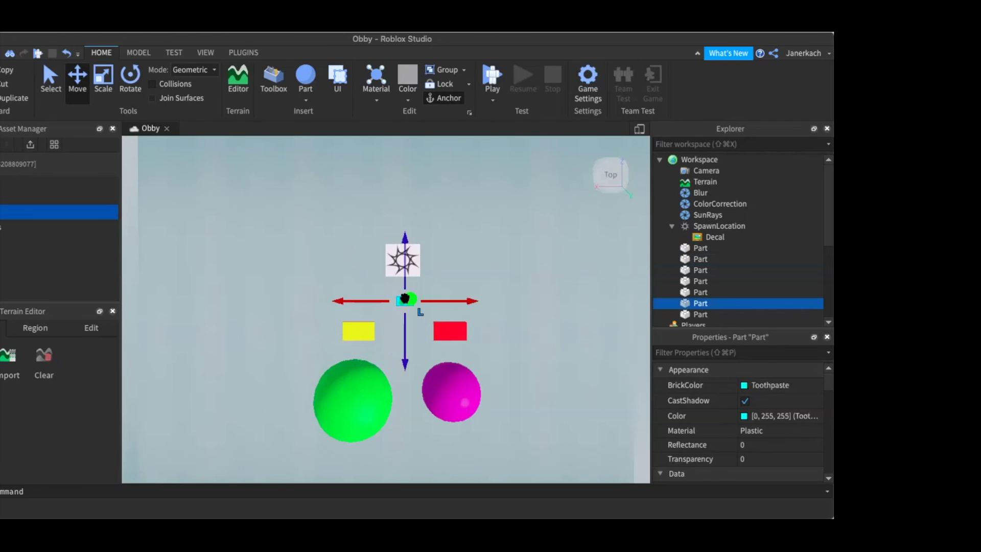
{"action": "scroll", "coordinate": [743, 411], "scroll_direction": "down", "scroll_amount": 5}
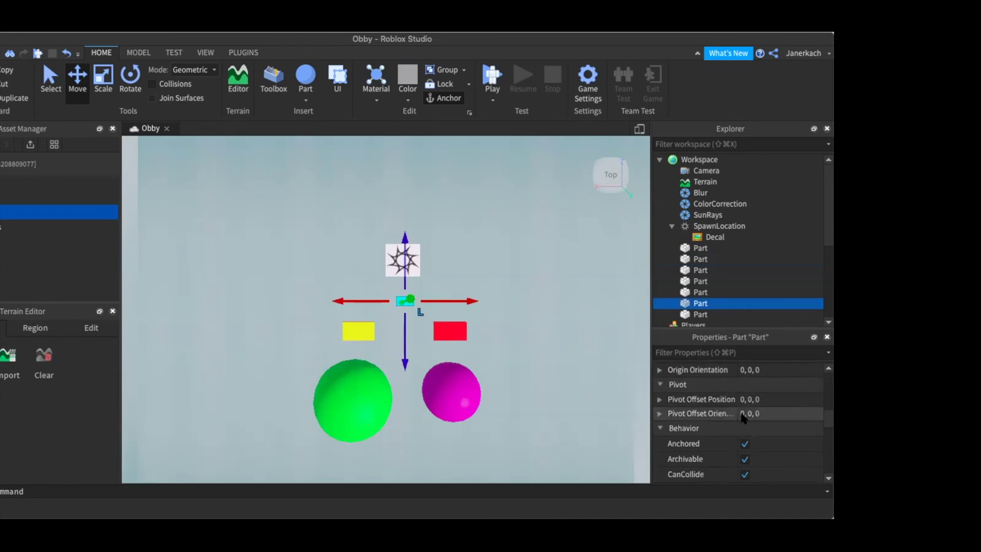
{"action": "left_click", "coordinate": [745, 444]}
{"action": "left_click", "coordinate": [745, 444]}
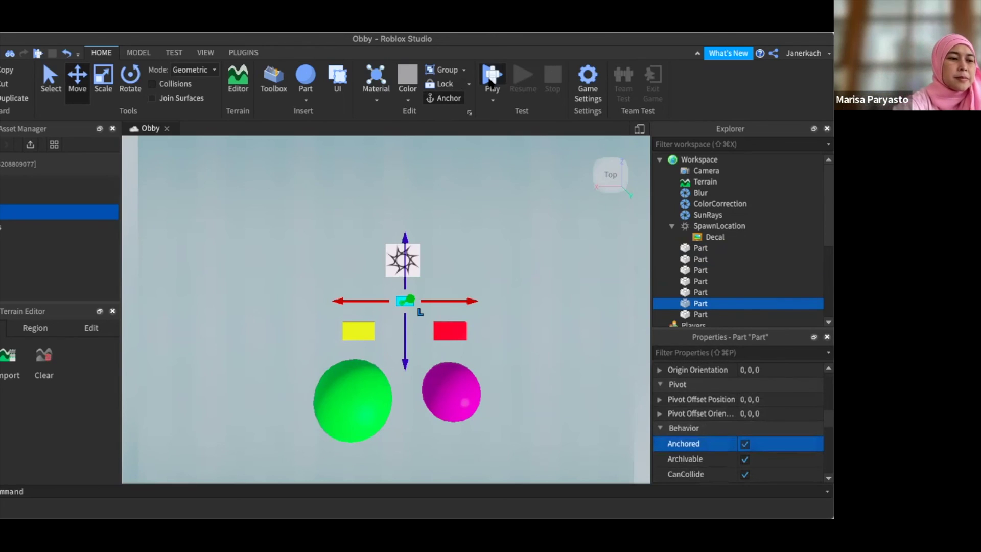
- Playtest the course by walking off the spawn location onto the cyan platform and jumping there, and stop the test
{"action": "left_click", "coordinate": [490, 81]}
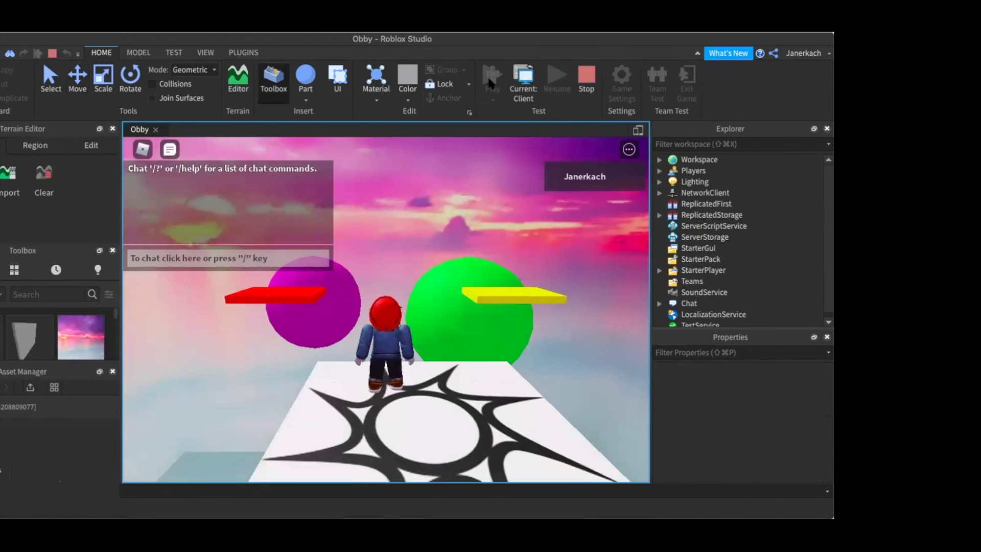
{"action": "key", "text": "w"}
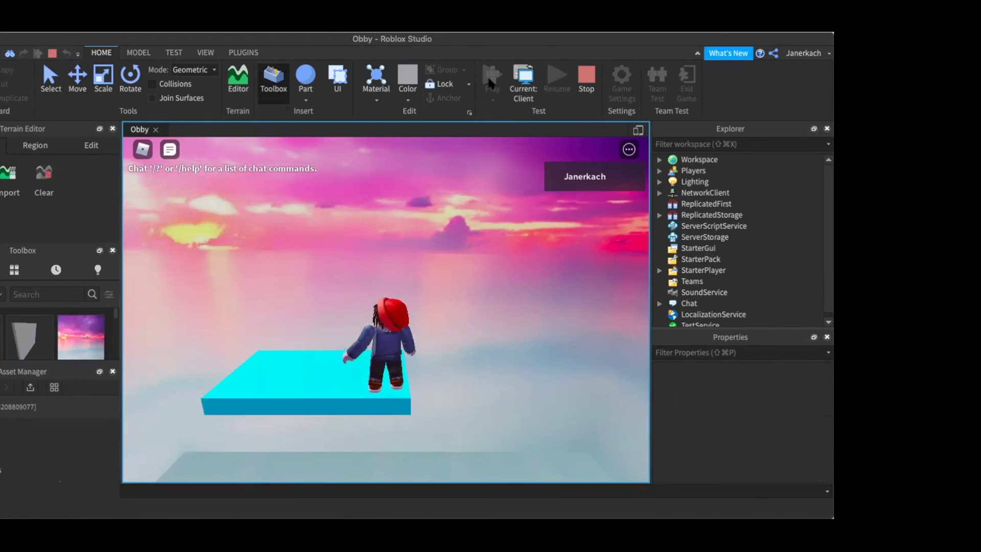
{"action": "key", "text": "space"}
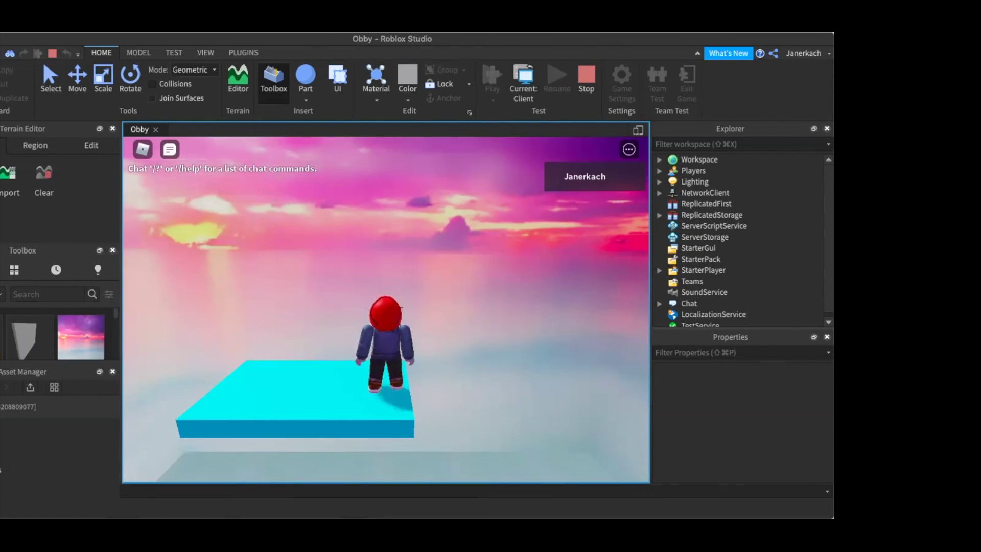
{"action": "left_click", "coordinate": [589, 82]}
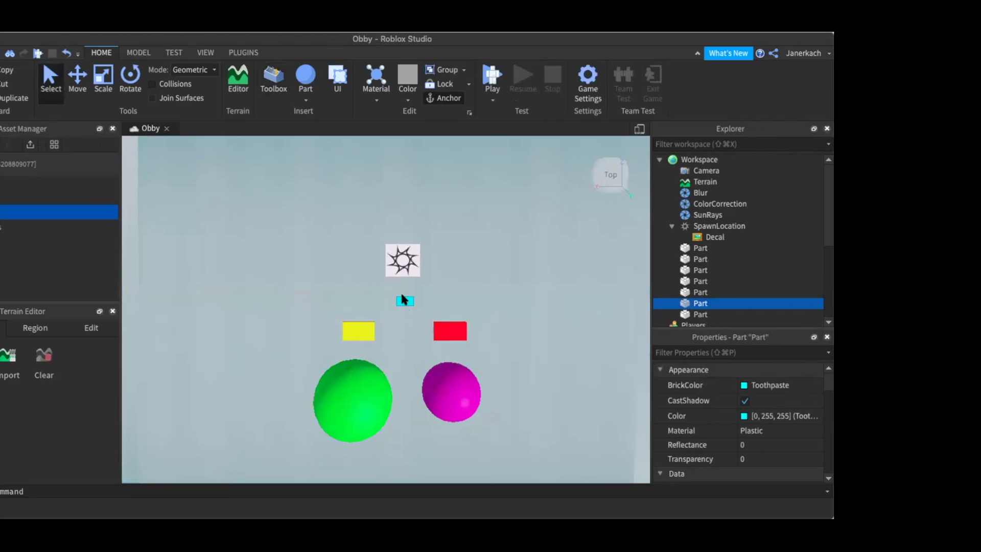
- Raise the cyan platform to about the height of the spawn location and the red and yellow platforms
{"action": "left_click", "coordinate": [404, 301]}
{"action": "left_click", "coordinate": [404, 302]}
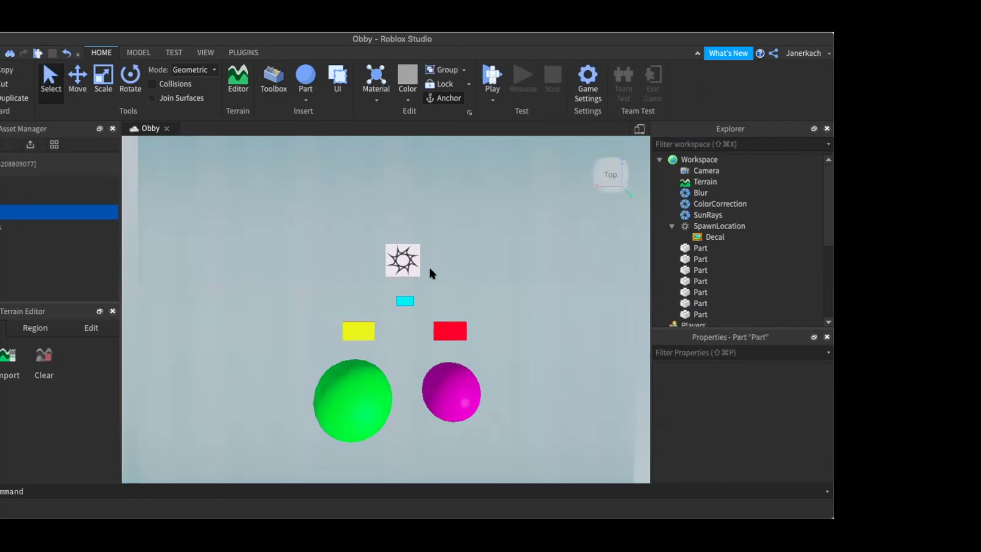
{"action": "left_click", "coordinate": [609, 204]}
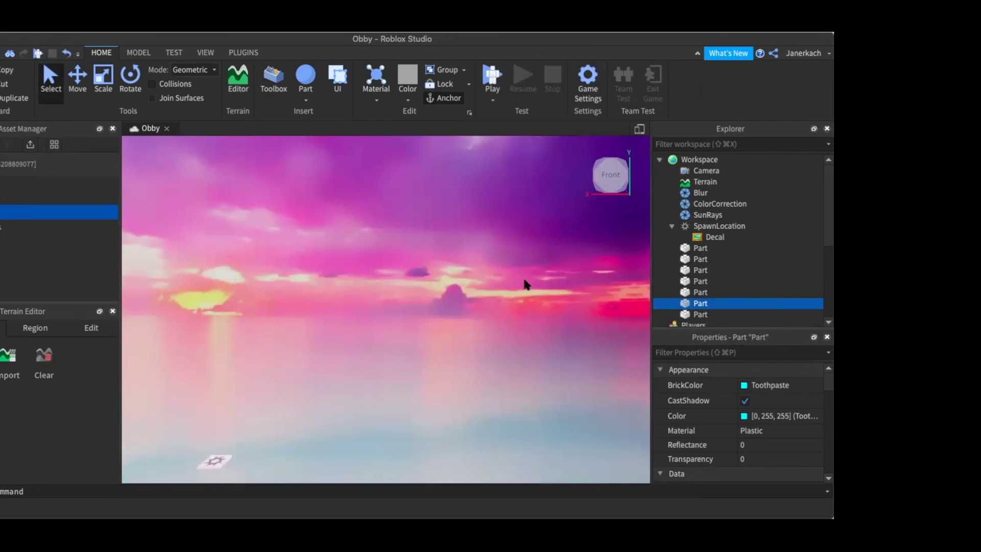
{"action": "key", "text": "a"}
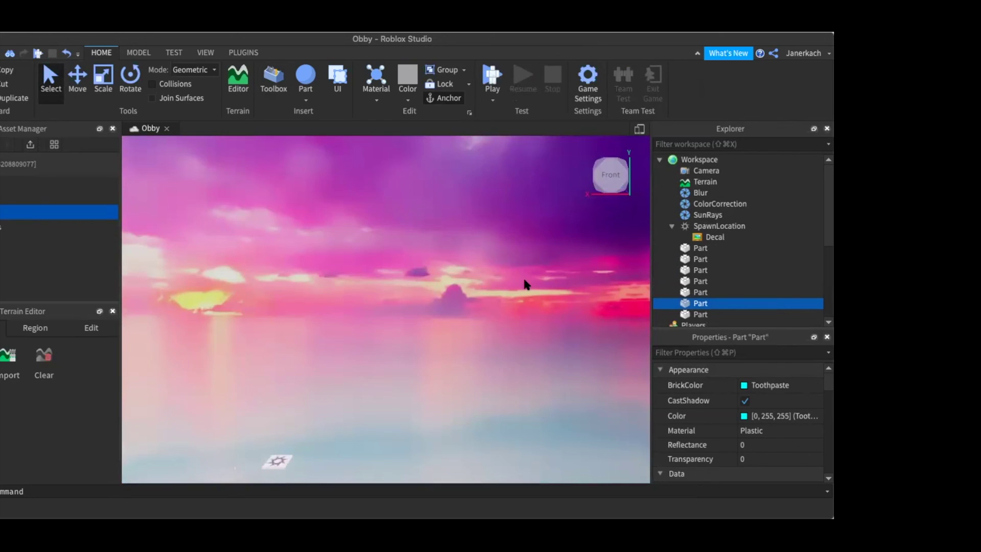
{"action": "key", "text": "s"}
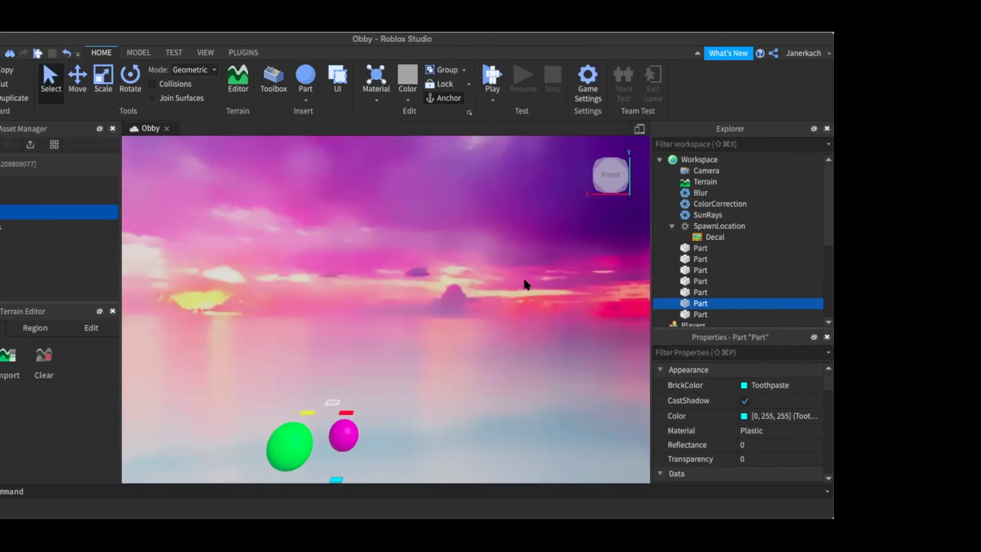
{"action": "key", "text": "w"}
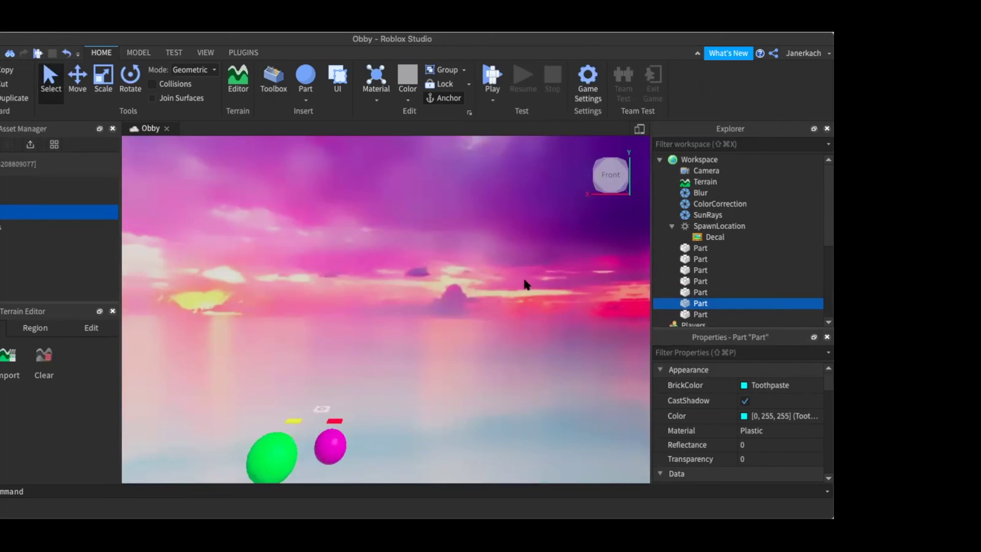
{"action": "key", "text": "q"}
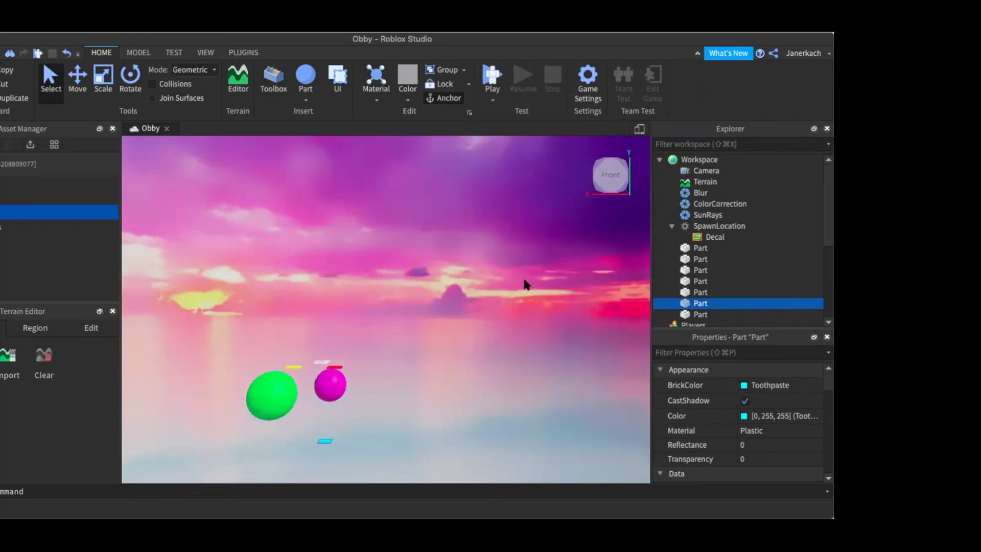
{"action": "key", "text": "a"}
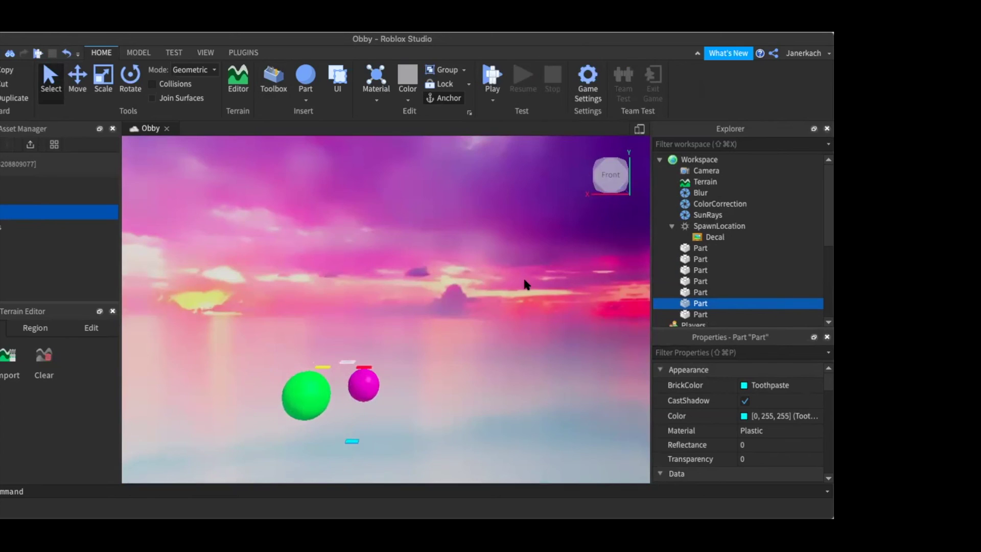
{"action": "key", "text": "w"}
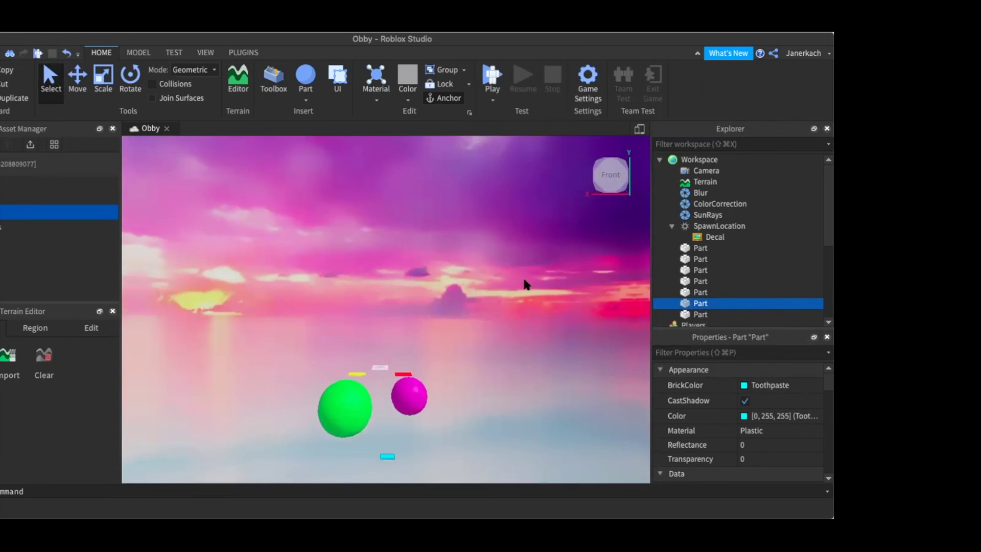
{"action": "key", "text": "s"}
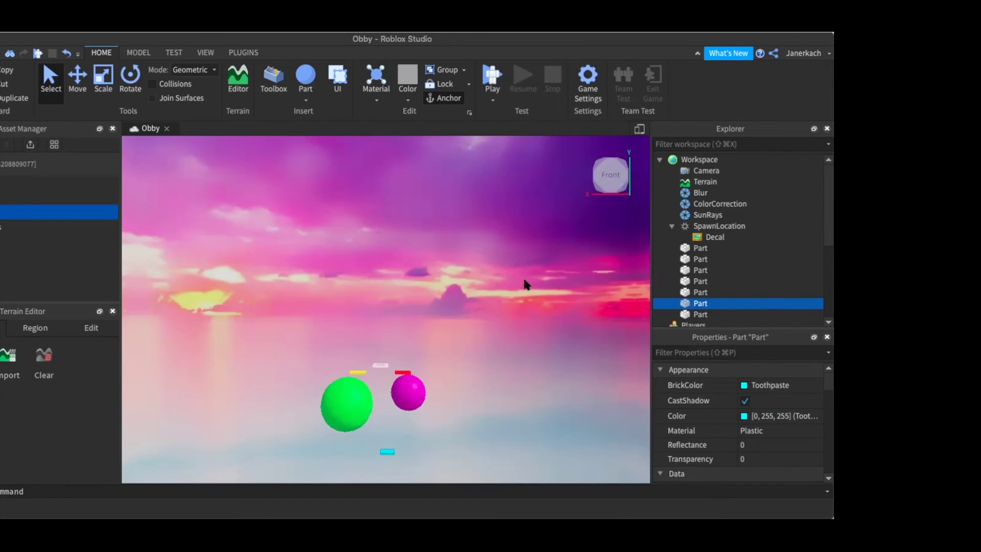
{"action": "key", "text": "q"}
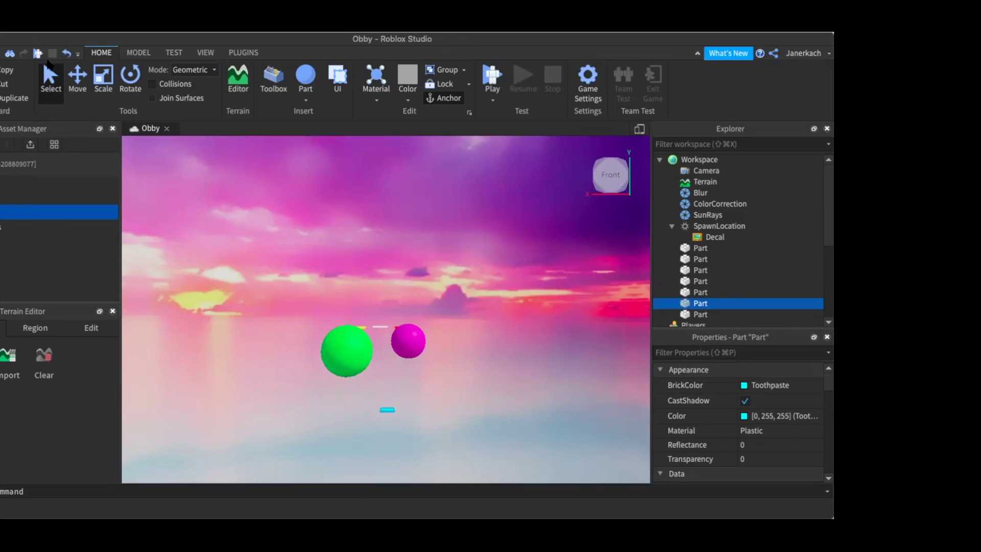
{"action": "left_click", "coordinate": [84, 77]}
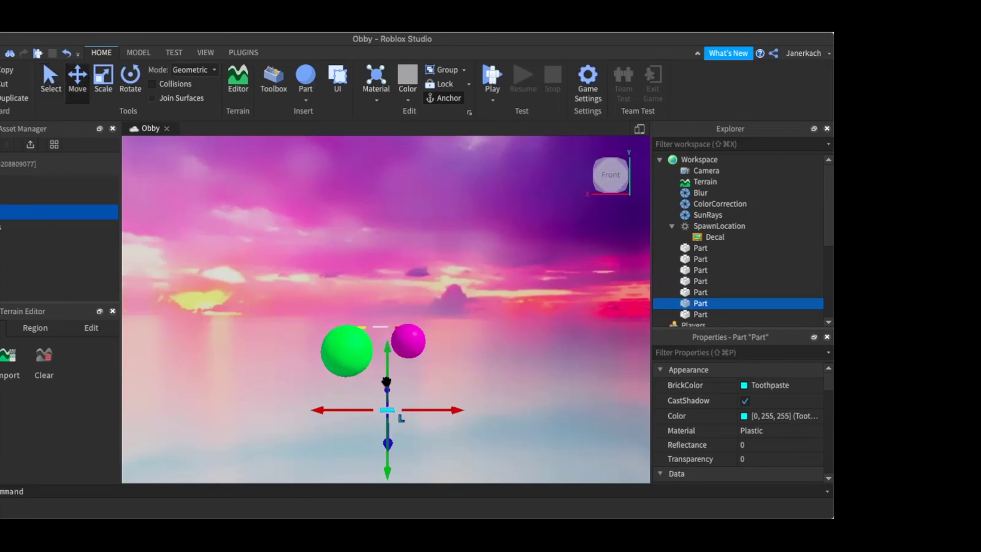
{"action": "left_click_drag", "start_coordinate": [386, 376], "coordinate": [372, 301]}
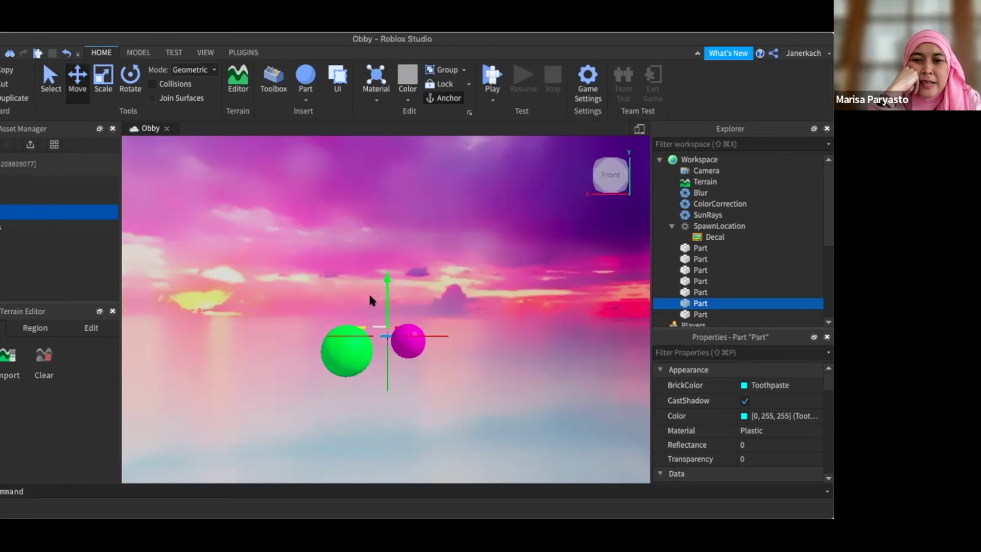
- Shift the cyan platform sideways toward the yellow platform so it is centered in front of the spawn location
{"action": "scroll", "coordinate": [370, 296], "scroll_direction": "up", "scroll_amount": 4}
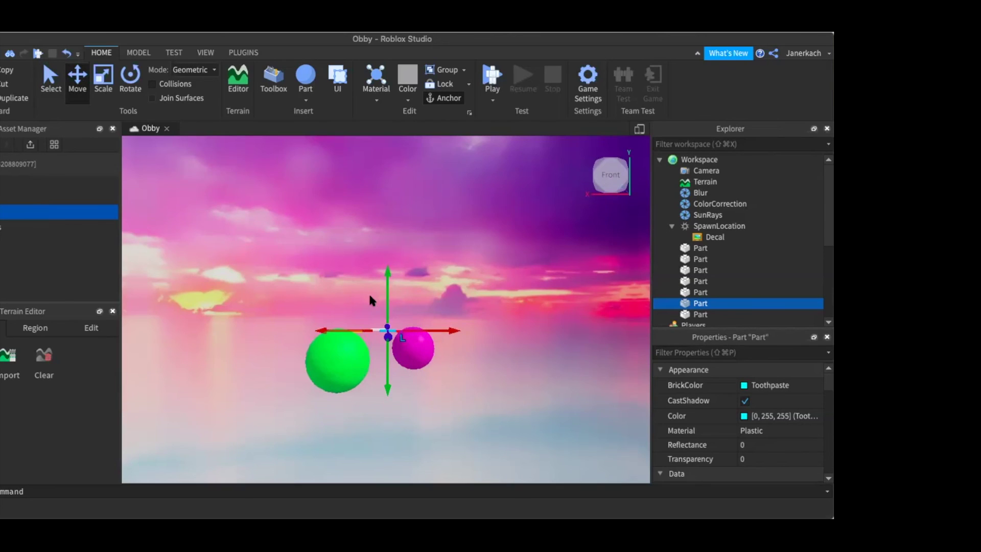
{"action": "scroll", "coordinate": [370, 296], "scroll_direction": "up", "scroll_amount": 5}
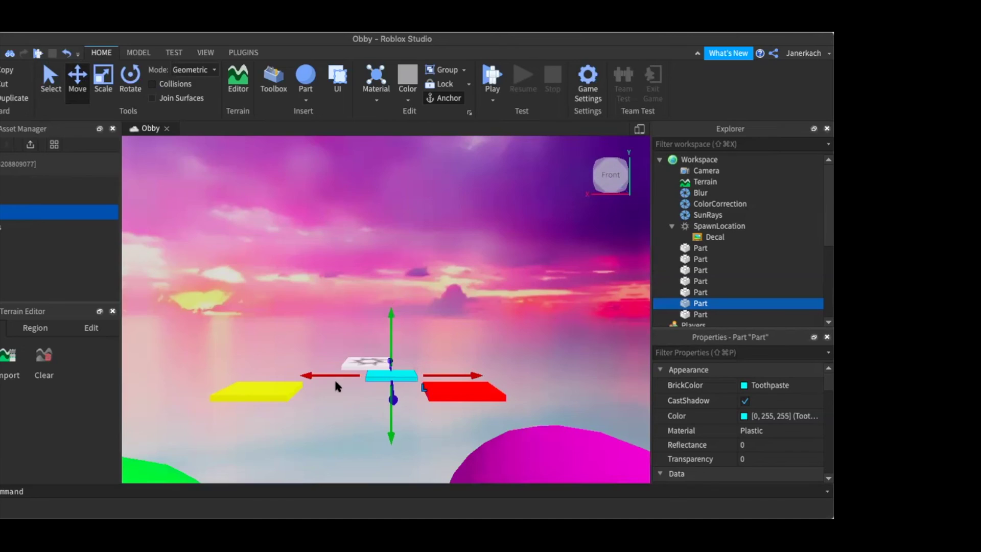
{"action": "left_click_drag", "start_coordinate": [331, 376], "coordinate": [308, 376]}
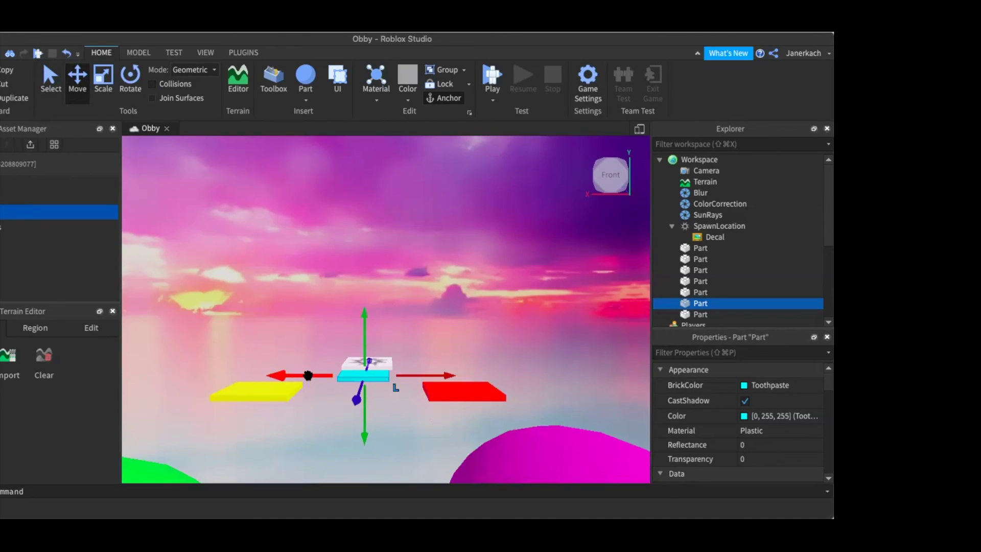
- Inspect the course from above around the green and magenta spheres
{"action": "mouse_move", "coordinate": [611, 158]}
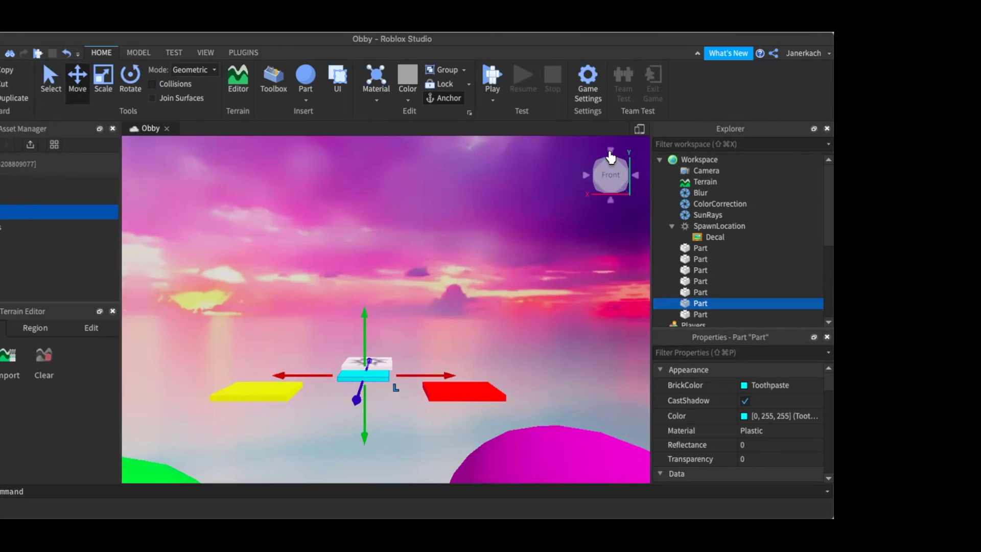
{"action": "left_click", "coordinate": [611, 158]}
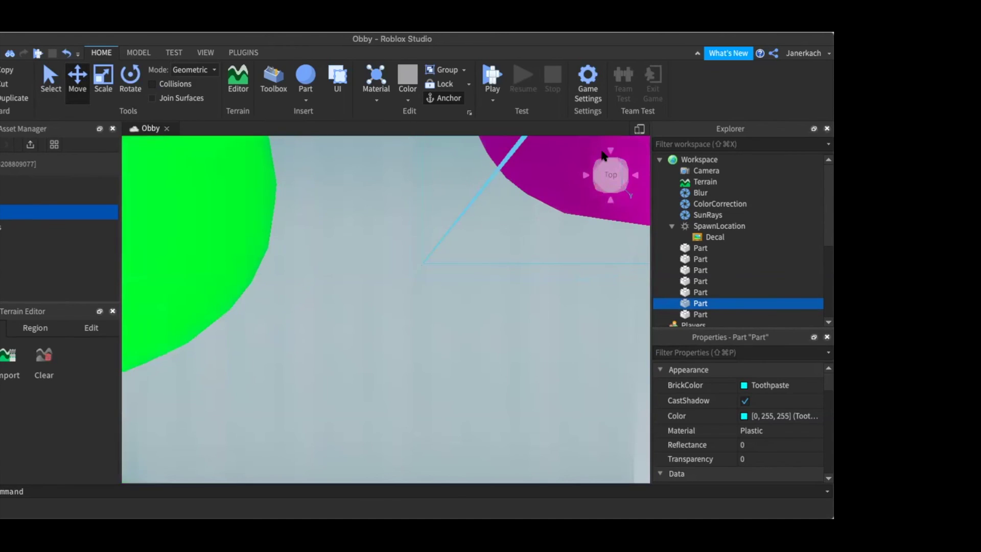
{"action": "scroll", "coordinate": [603, 155], "scroll_direction": "down", "scroll_amount": 5}
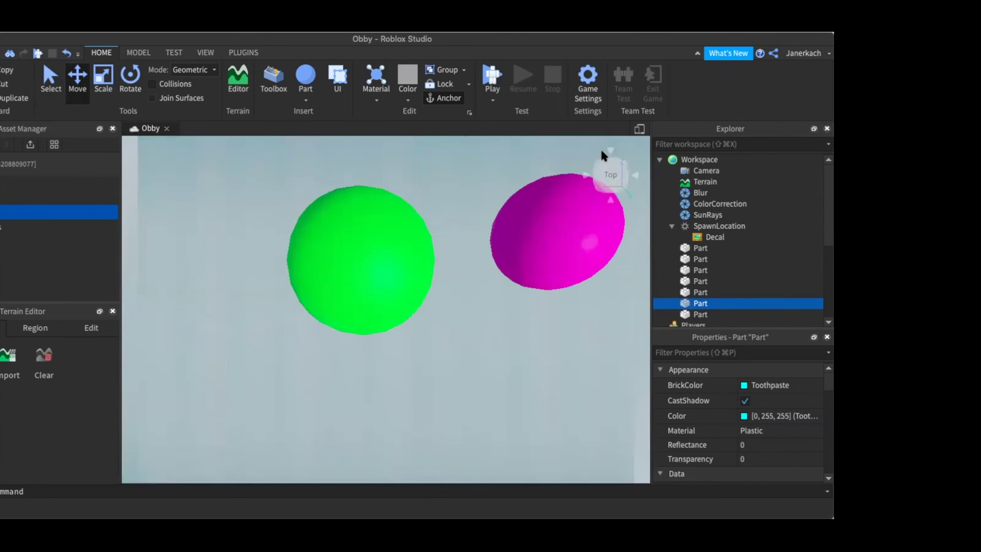
{"action": "scroll", "coordinate": [600, 151], "scroll_direction": "up", "scroll_amount": 2}
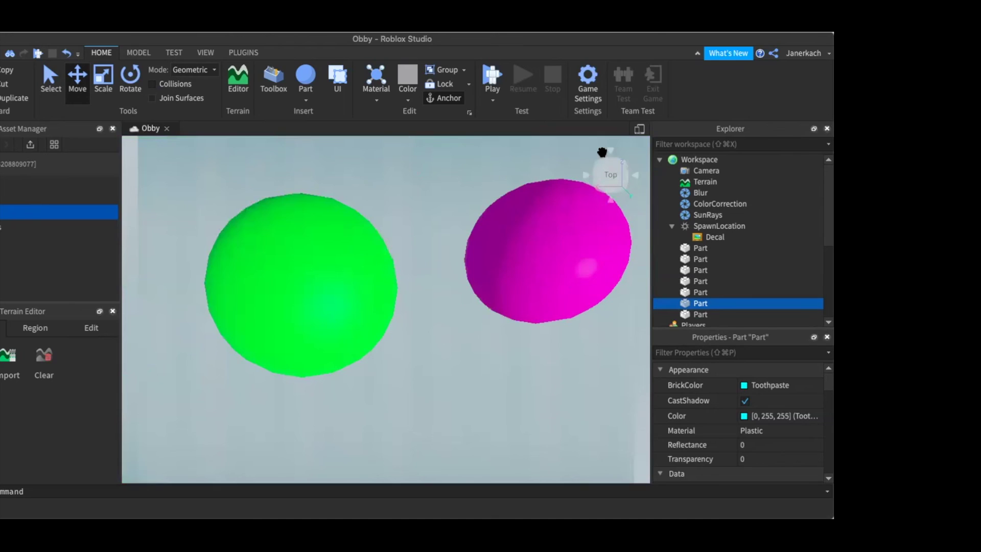
{"action": "key", "text": "s"}
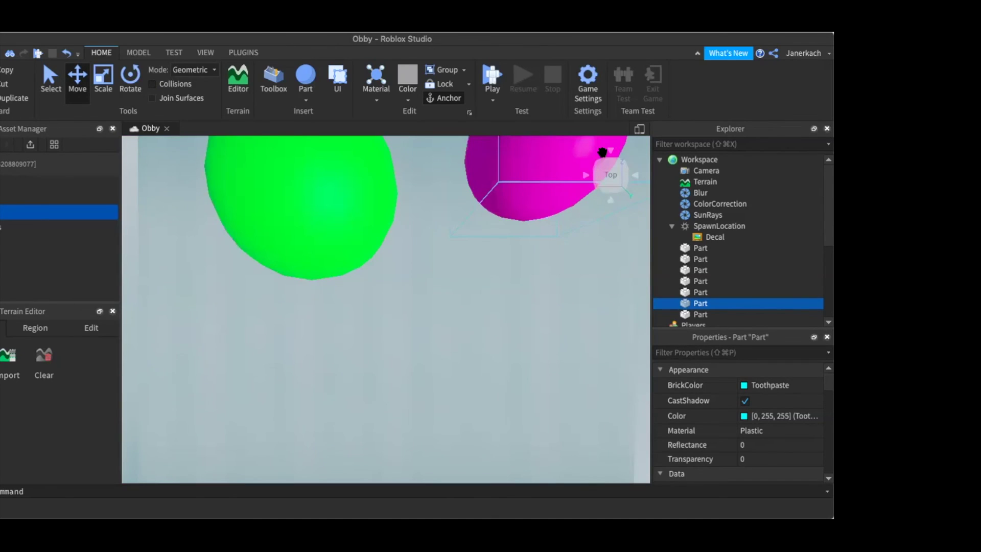
{"action": "scroll", "coordinate": [602, 151], "scroll_direction": "up", "scroll_amount": 2}
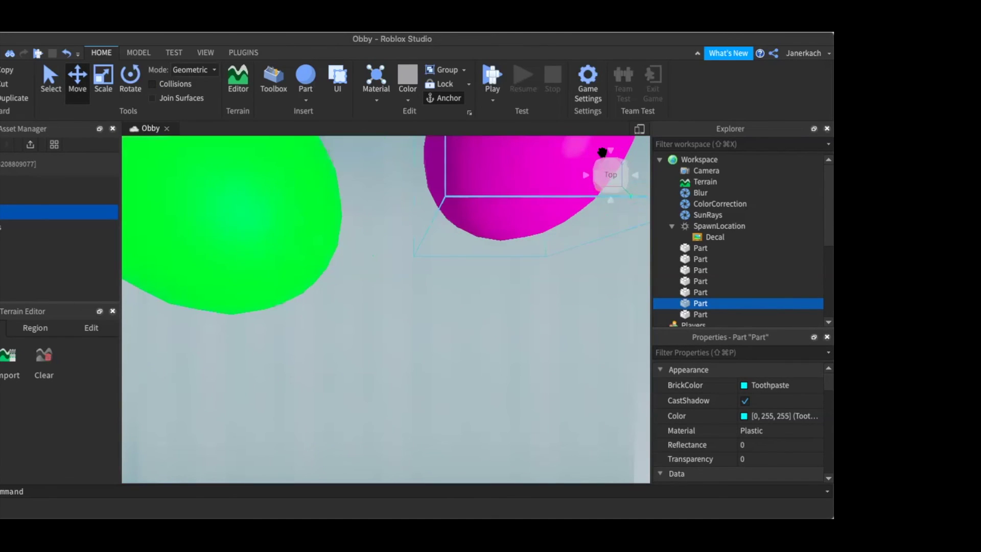
{"action": "scroll", "coordinate": [602, 152], "scroll_direction": "up", "scroll_amount": 3}
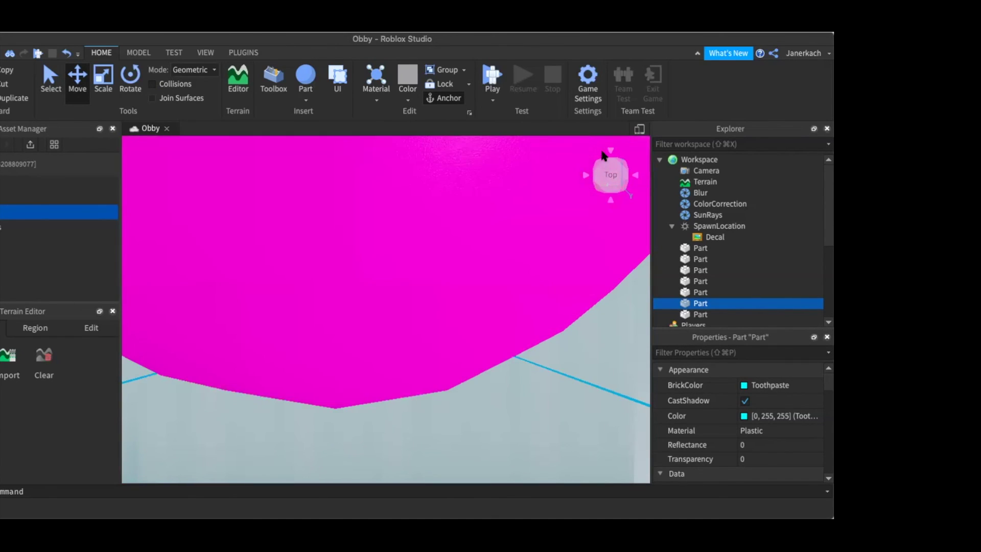
{"action": "scroll", "coordinate": [601, 152], "scroll_direction": "down", "scroll_amount": 3}
{"action": "scroll", "coordinate": [602, 152], "scroll_direction": "up", "scroll_amount": 5}
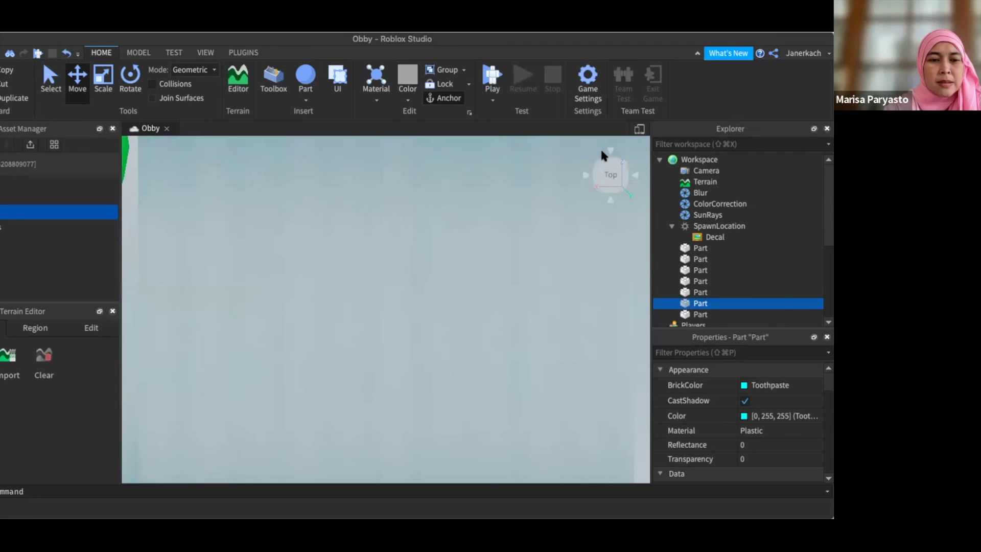
- Fine-tune the cyan platform's height against the spawn location and move it slightly farther out toward the spheres
{"action": "left_click", "coordinate": [612, 205]}
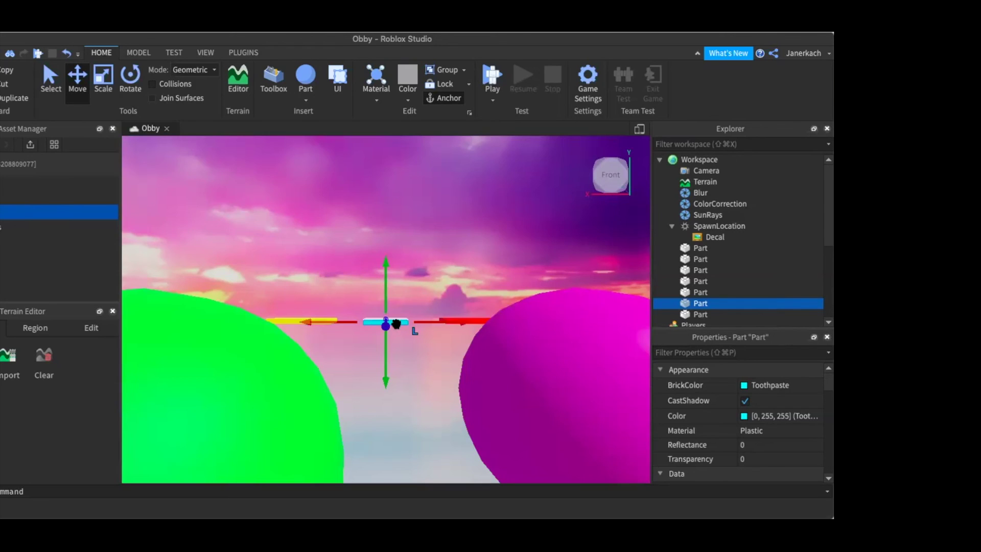
{"action": "scroll", "coordinate": [396, 324], "scroll_direction": "up", "scroll_amount": 2}
{"action": "scroll", "coordinate": [397, 326], "scroll_direction": "up", "scroll_amount": 3}
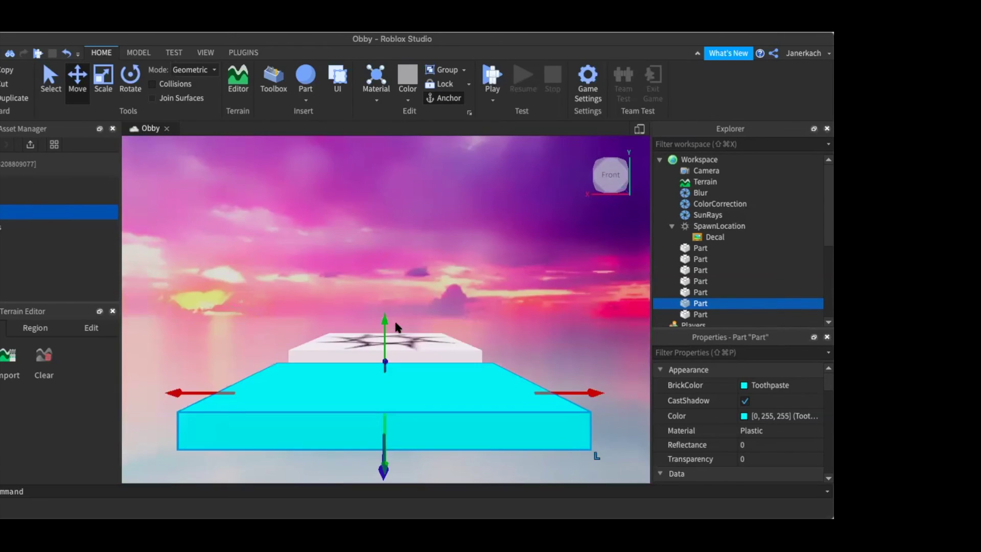
{"action": "scroll", "coordinate": [397, 326], "scroll_direction": "up", "scroll_amount": 1}
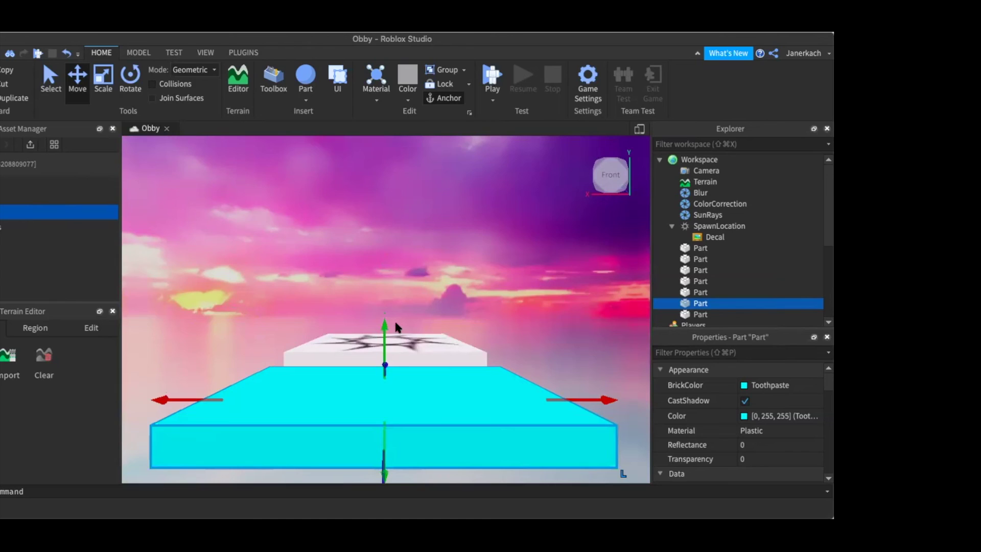
{"action": "scroll", "coordinate": [396, 324], "scroll_direction": "down", "scroll_amount": 5}
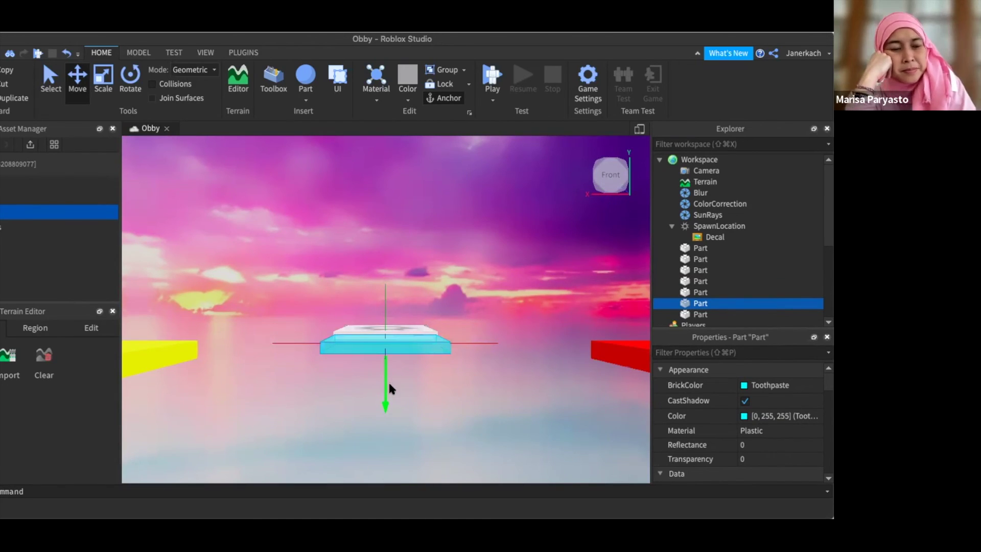
{"action": "left_click_drag", "start_coordinate": [390, 386], "coordinate": [379, 319]}
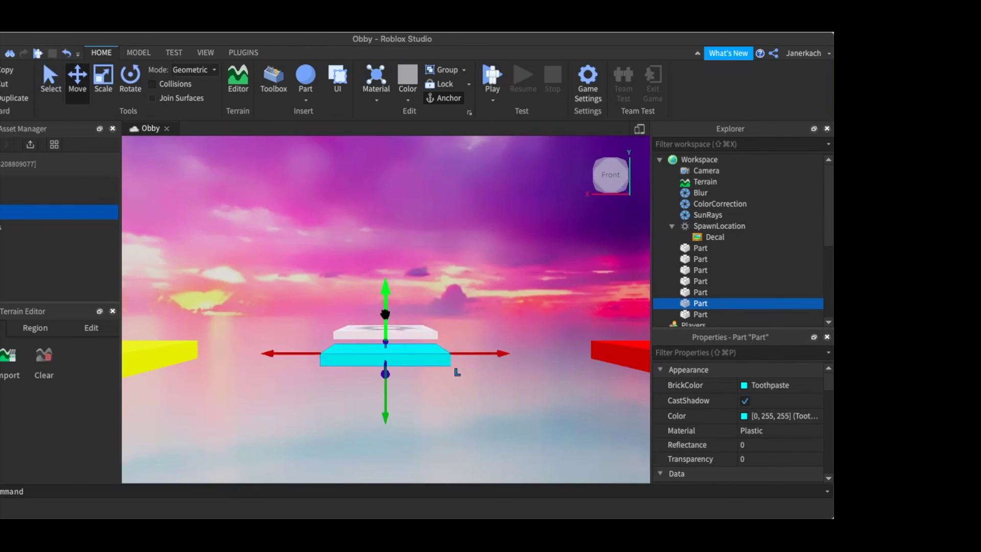
{"action": "left_click_drag", "start_coordinate": [386, 374], "coordinate": [386, 389]}
{"action": "left_click_drag", "start_coordinate": [383, 310], "coordinate": [381, 295]}
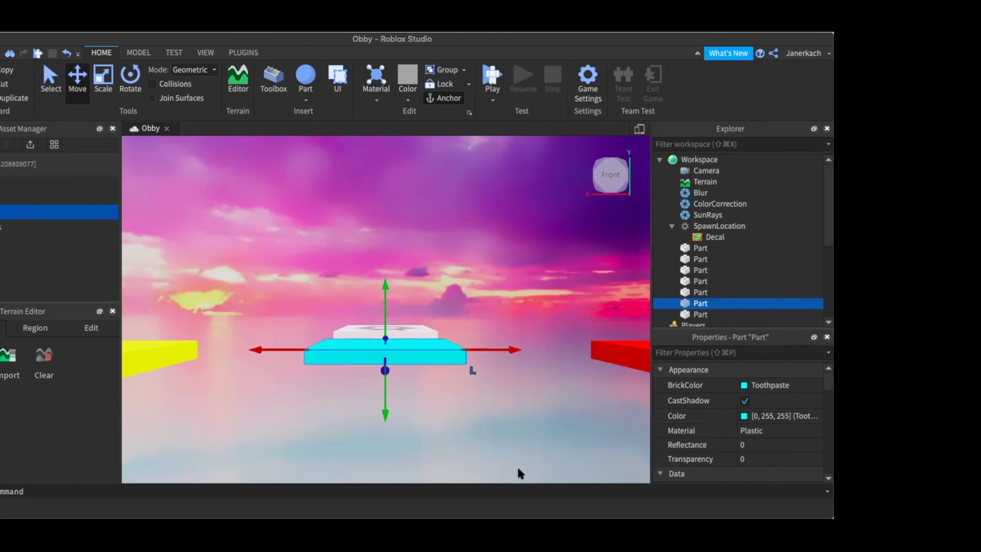
- Move the magenta sphere slightly farther away from the red platform and lower it a little
{"action": "key", "text": "s"}
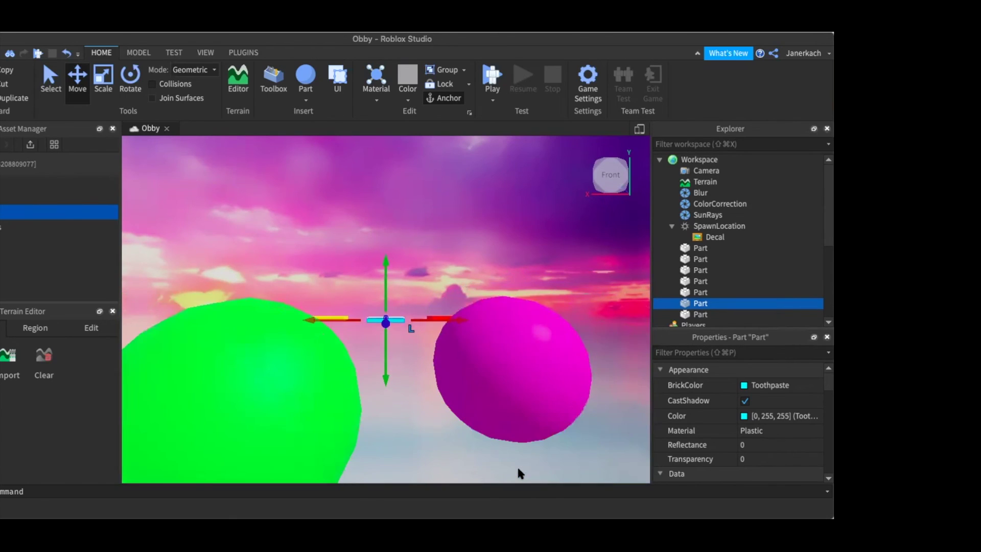
{"action": "key", "text": "s"}
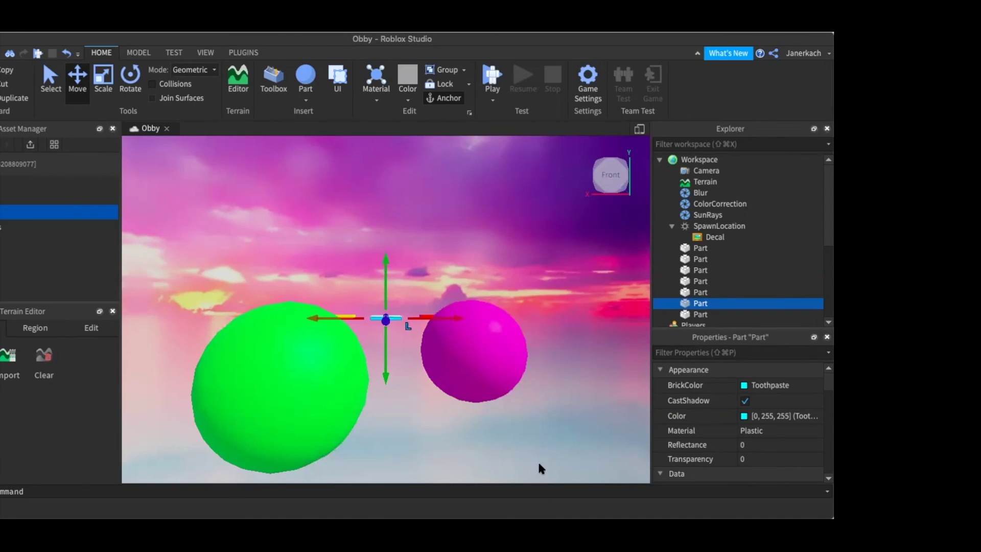
{"action": "left_click", "coordinate": [468, 338]}
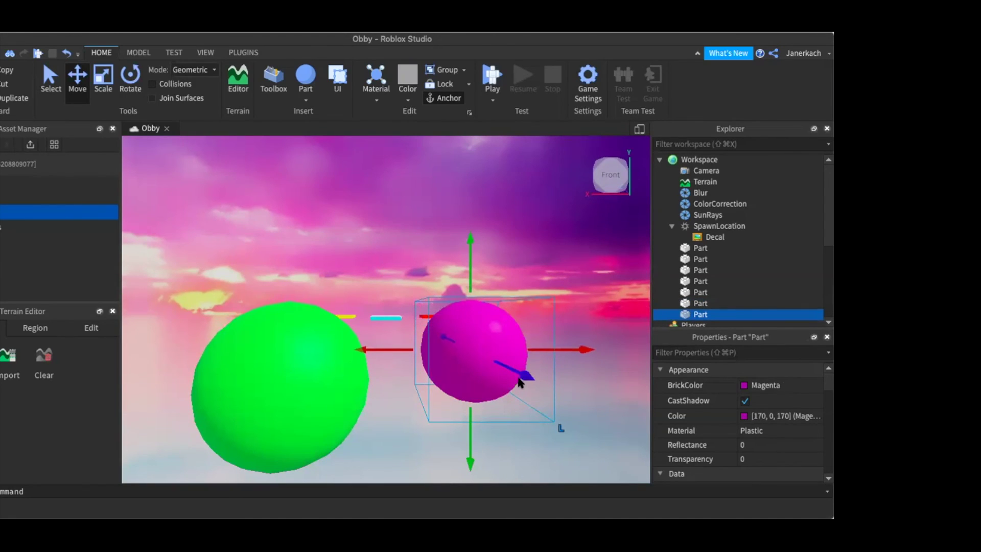
{"action": "left_click_drag", "start_coordinate": [527, 384], "coordinate": [551, 412]}
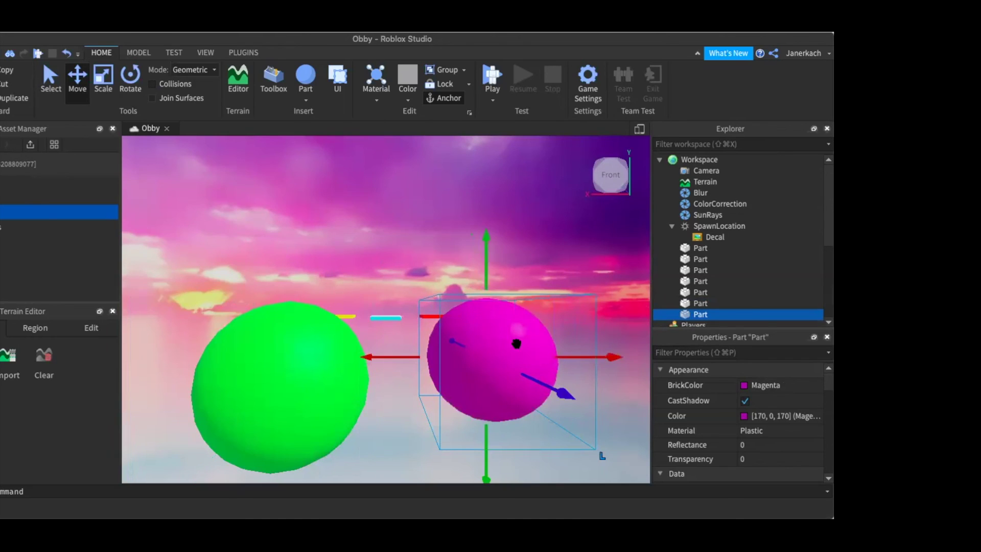
{"action": "left_click_drag", "start_coordinate": [487, 456], "coordinate": [486, 467]}
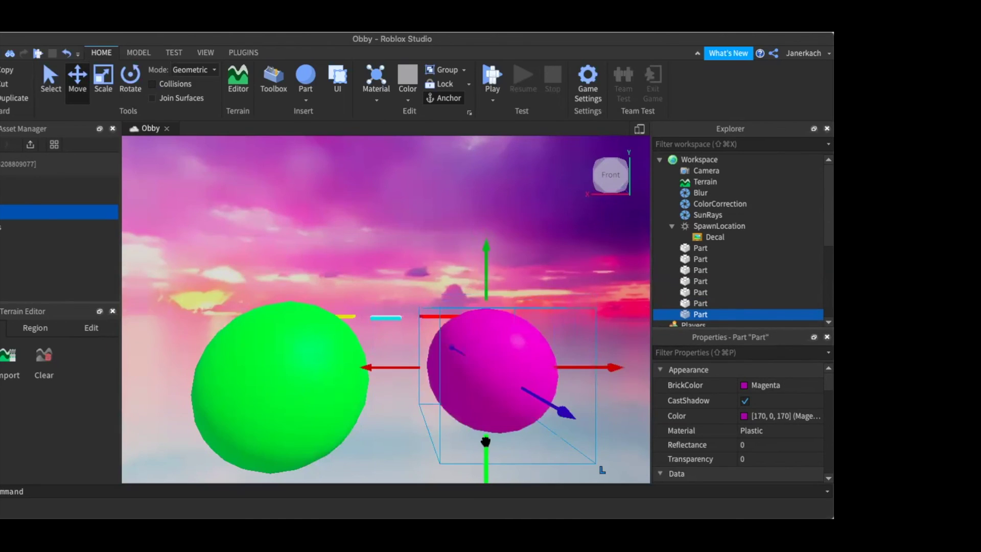
- Start a playtest and walk the character around the spawn location to survey the platforms and spheres
{"action": "left_click", "coordinate": [489, 76]}
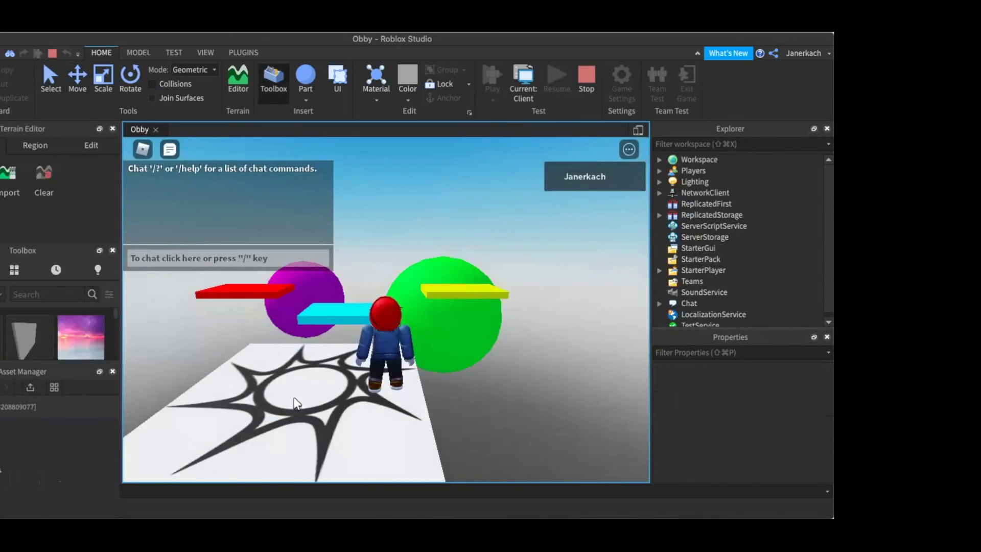
{"action": "right_click_drag", "start_coordinate": [294, 403], "coordinate": [295, 403]}
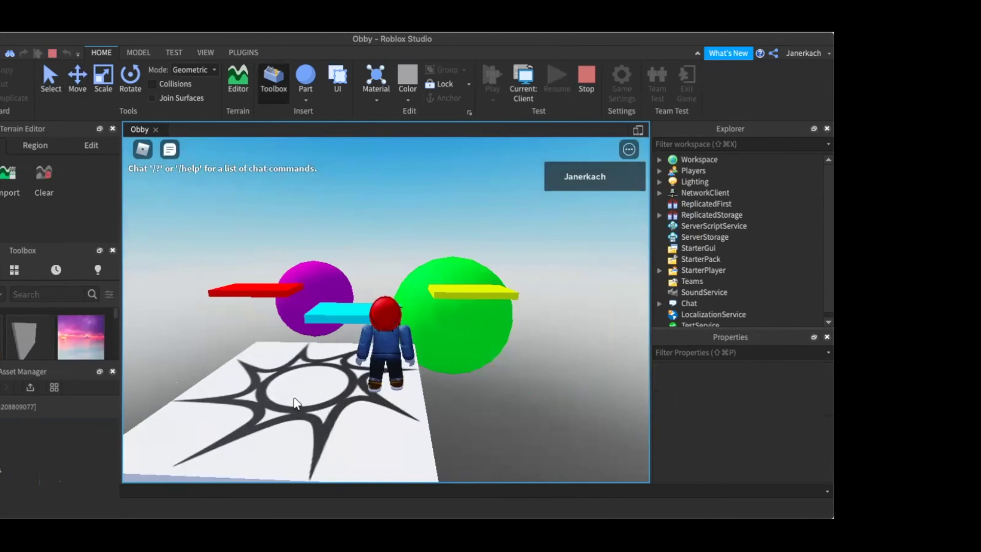
{"action": "key", "text": "w"}
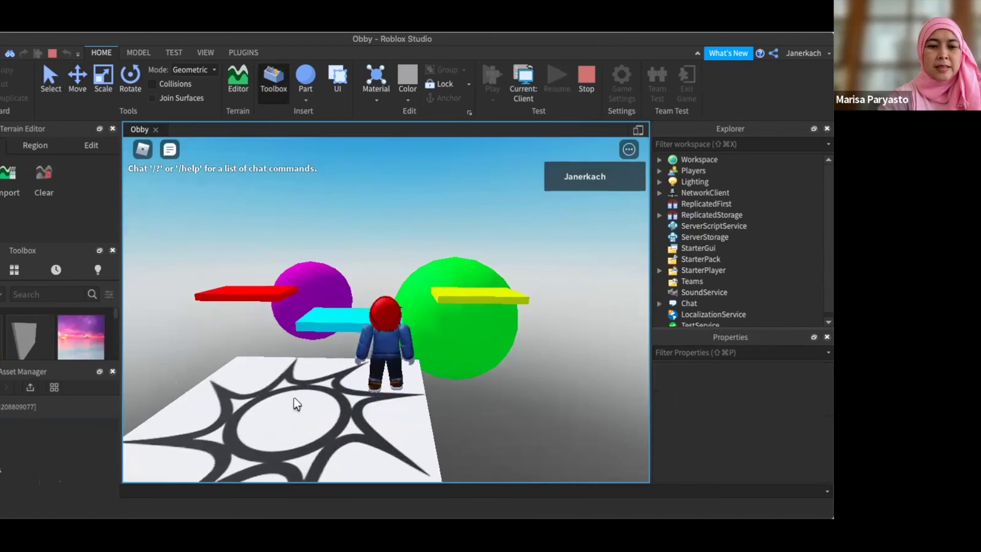
{"action": "right_click_drag", "start_coordinate": [294, 398], "coordinate": [295, 403]}
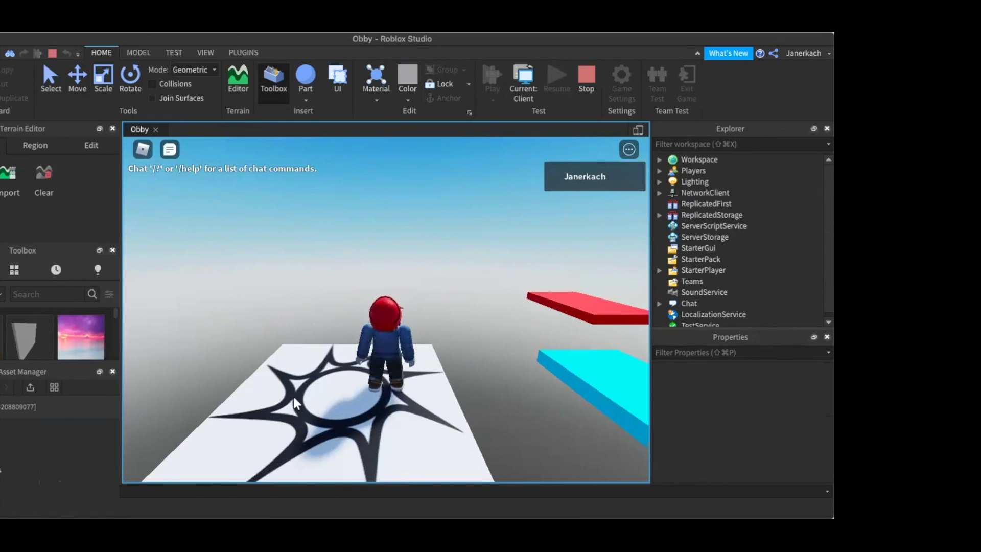
{"action": "right_click_drag", "start_coordinate": [294, 400], "coordinate": [294, 400]}
{"action": "key", "text": "w"}
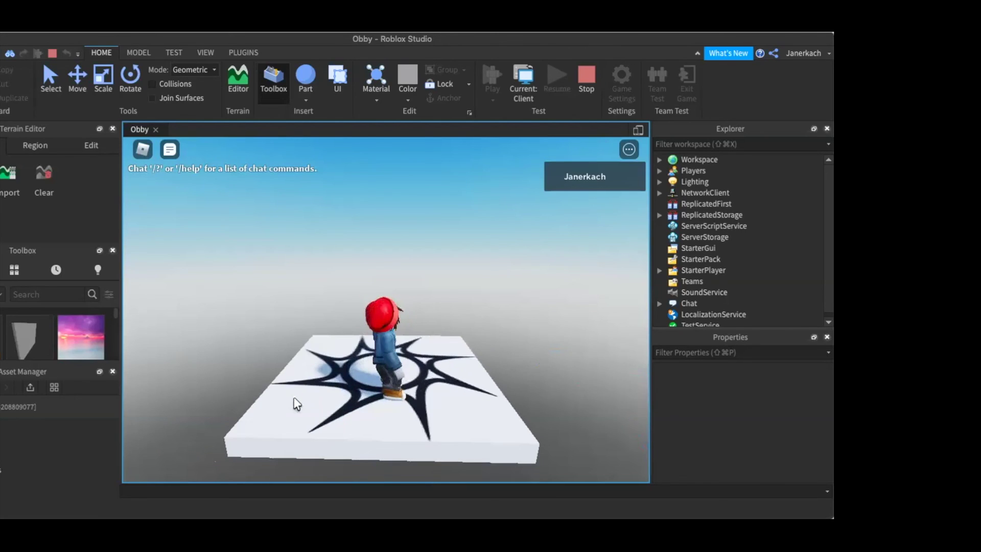
{"action": "right_click_drag", "start_coordinate": [294, 398], "coordinate": [294, 398]}
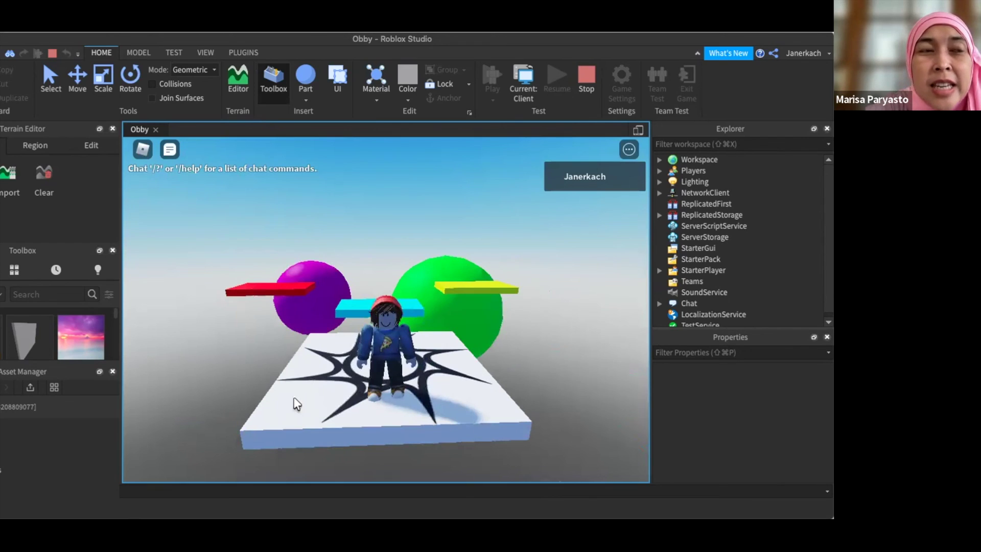
- Walk the character across the spawn location and test the jump onto the cyan platform
{"action": "key", "text": "w"}
{"action": "key", "text": "w"}
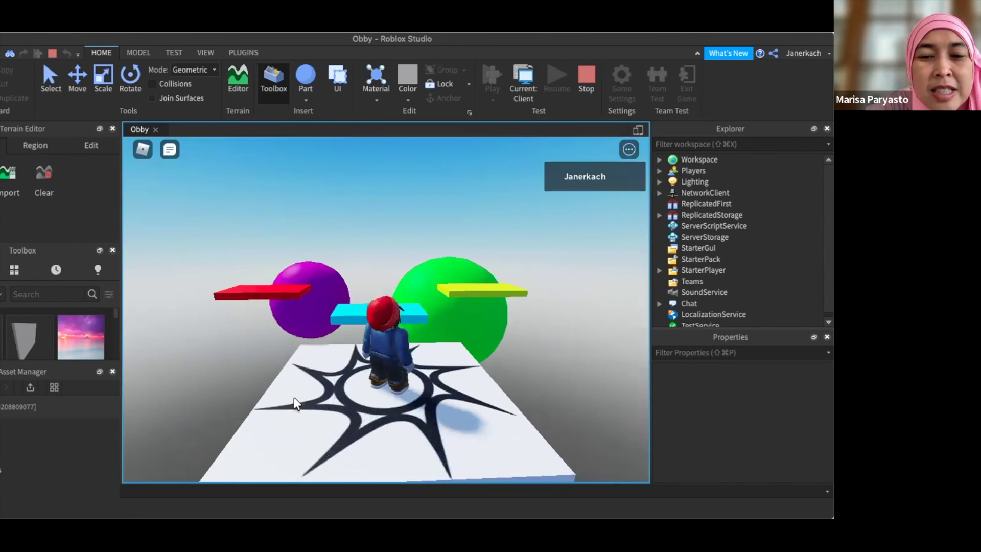
{"action": "key", "text": "w"}
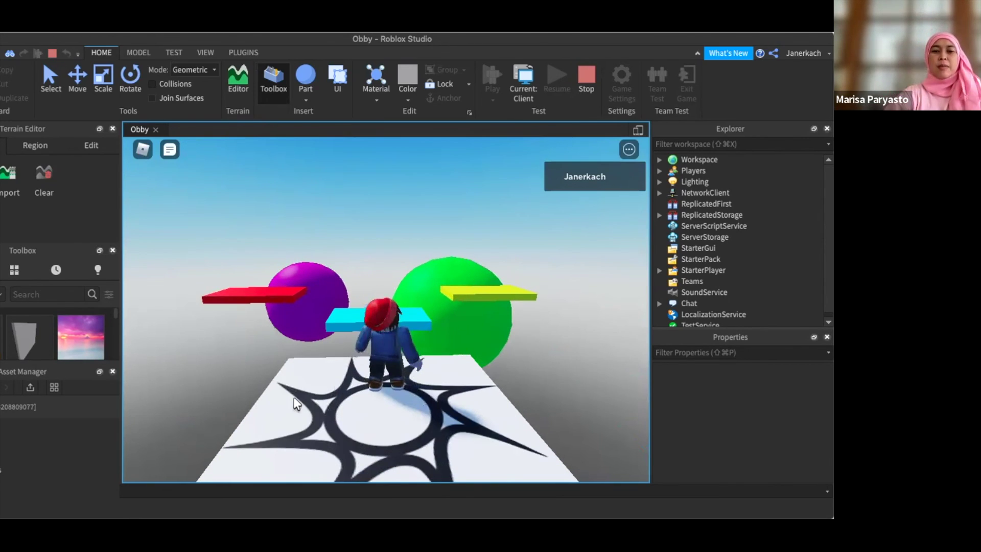
{"action": "key", "text": "w"}
{"action": "key", "text": "space"}
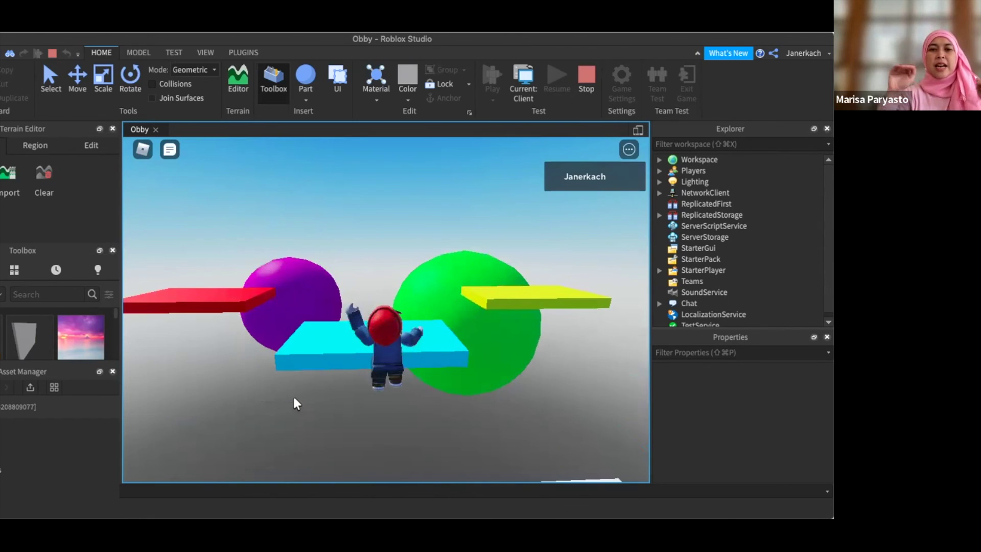
{"action": "key", "text": "w"}
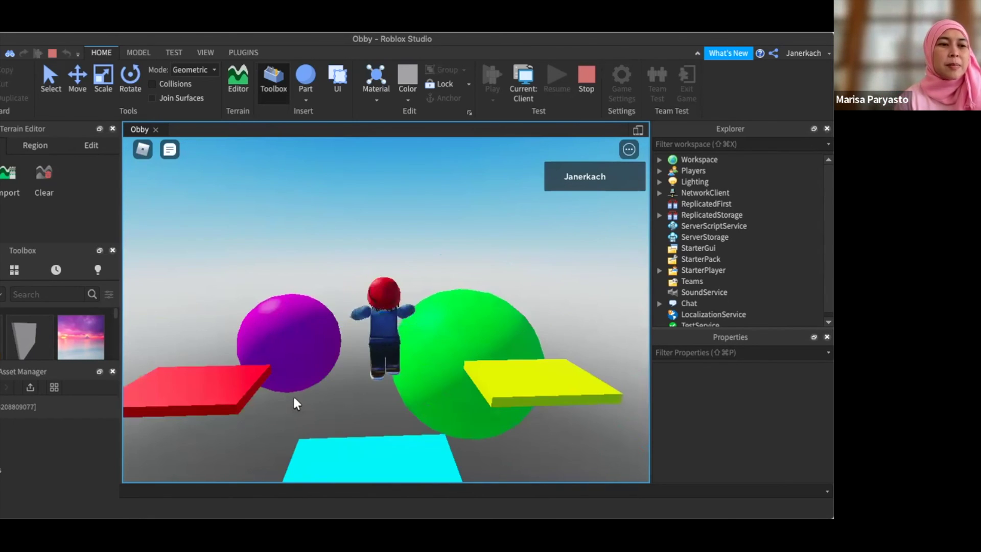
- Turn the character toward the yellow platform and try to jump to it from the cyan platform
{"action": "key", "text": "d"}
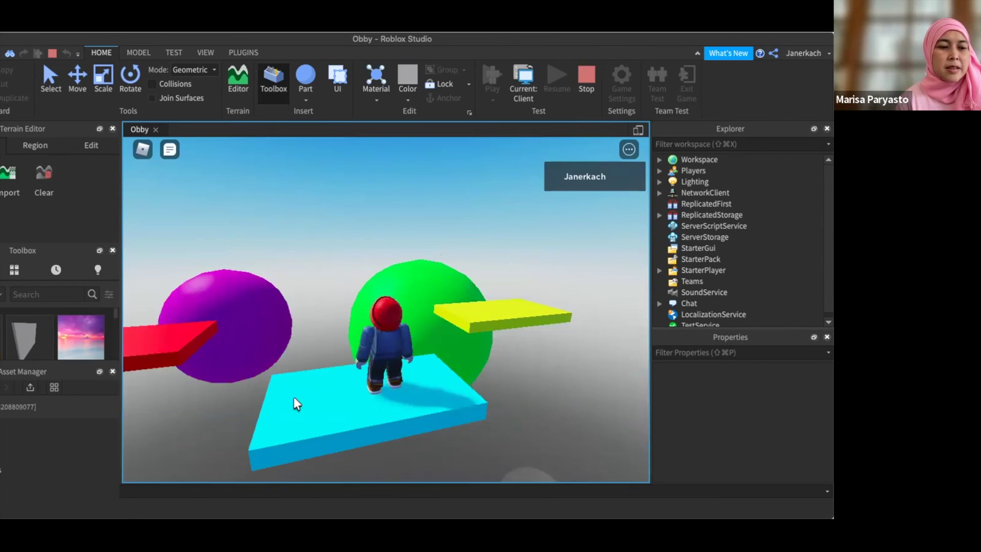
{"action": "key", "text": "d"}
{"action": "key", "text": "d"}
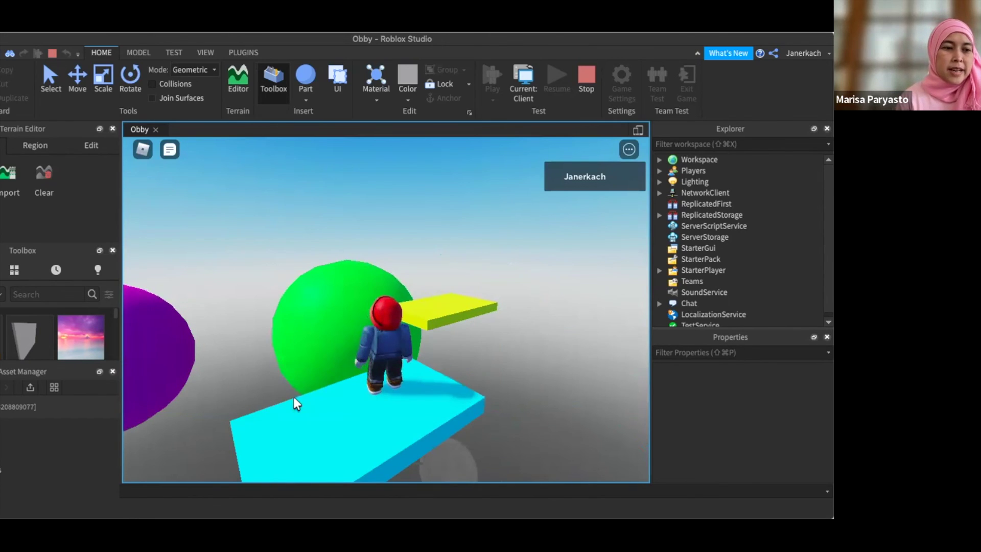
{"action": "key", "text": "d"}
{"action": "key", "text": "space"}
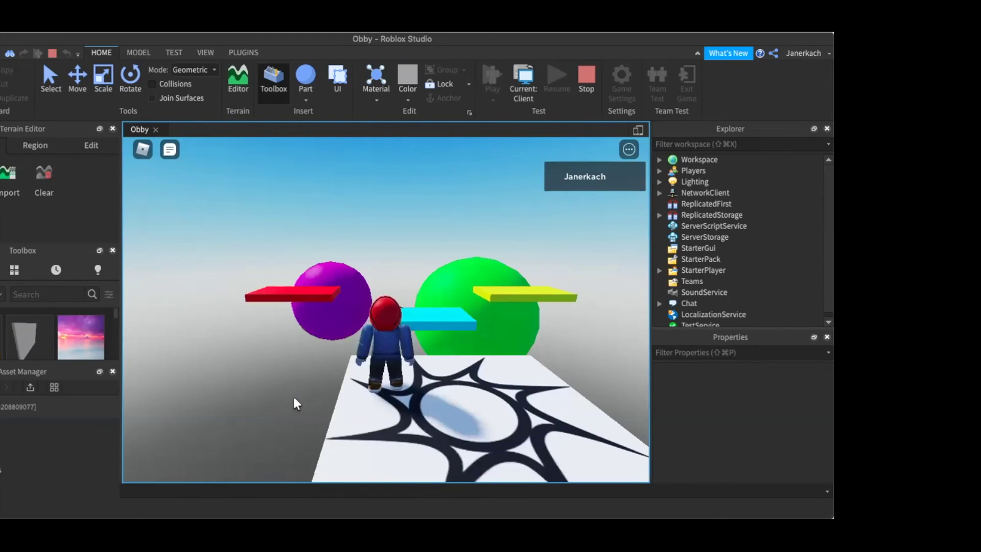
- Try to jump to the cyan platform again from the side edge of the spawn location
{"action": "right_click_drag", "start_coordinate": [296, 404], "coordinate": [296, 404]}
{"action": "key", "text": "w"}
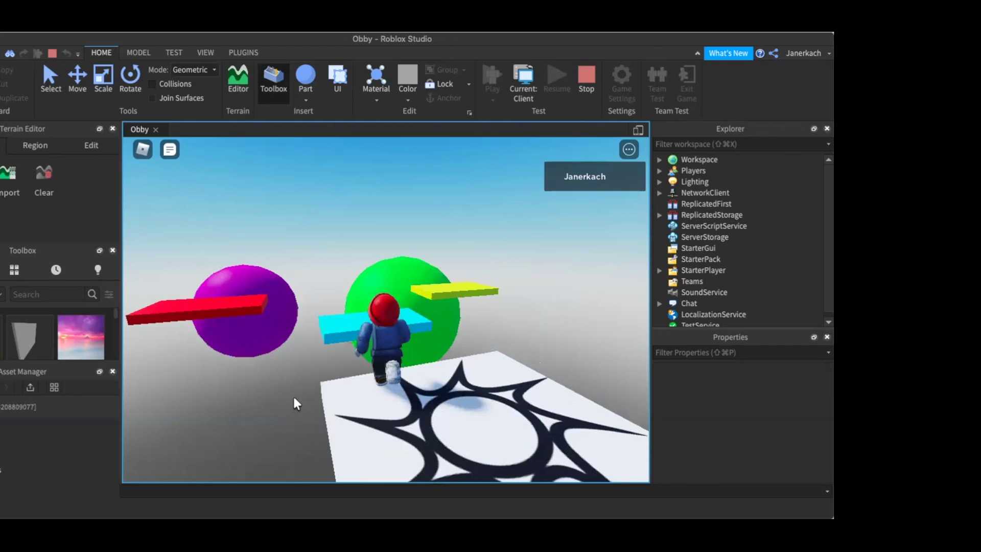
{"action": "key", "text": "w"}
{"action": "key", "text": "space"}
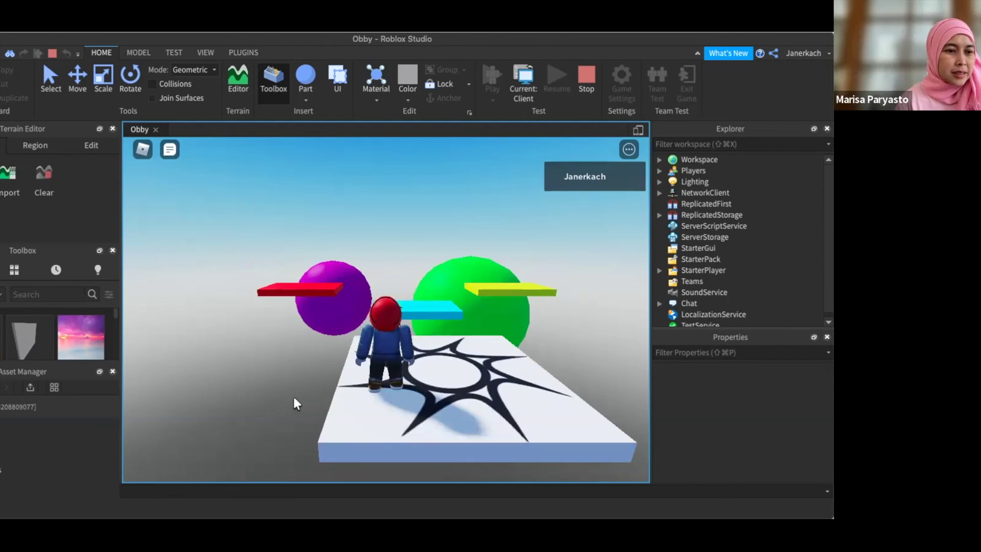
- Jump the character onto the cyan platform and try to get from there to the red platform
{"action": "key", "text": "w"}
{"action": "key", "text": "space"}
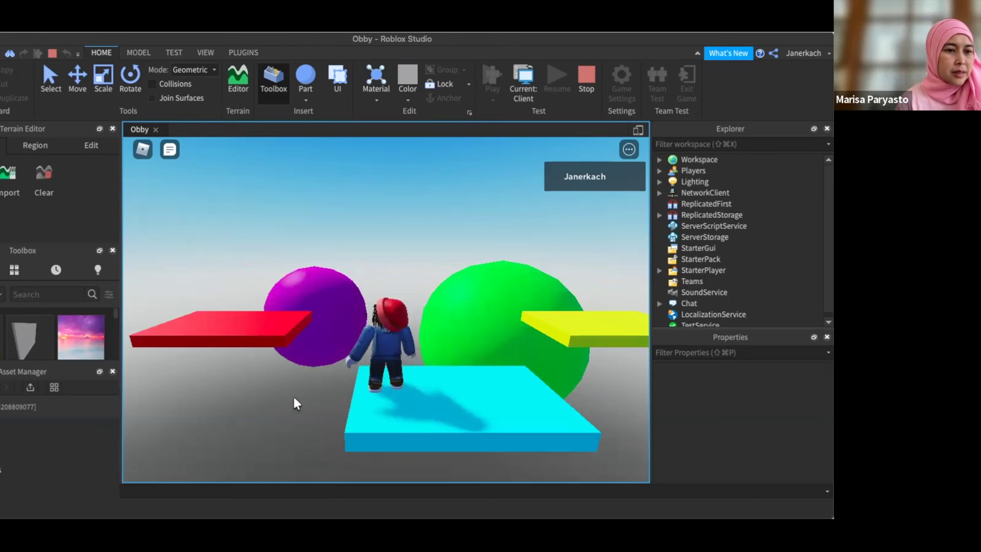
{"action": "key", "text": "a"}
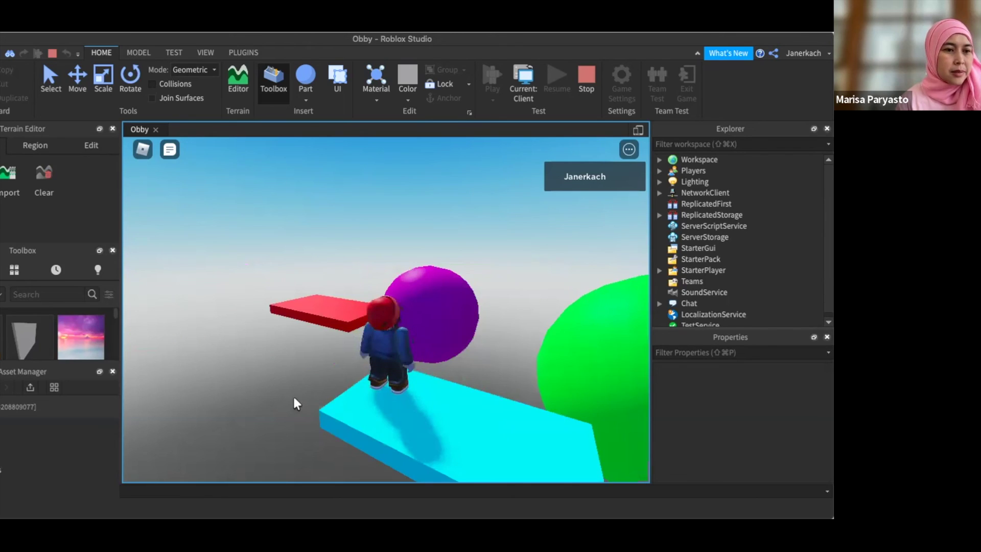
{"action": "key", "text": "s"}
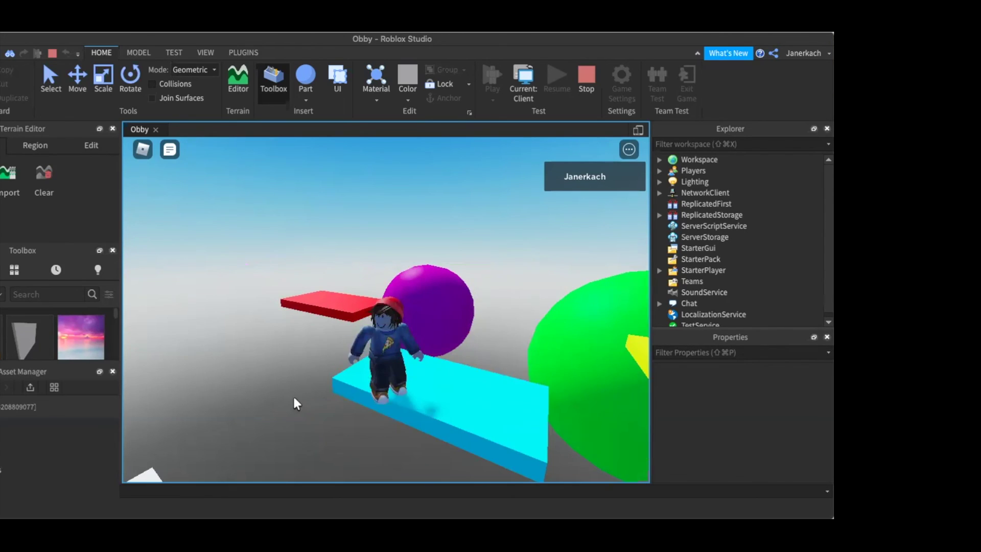
{"action": "key", "text": "w"}
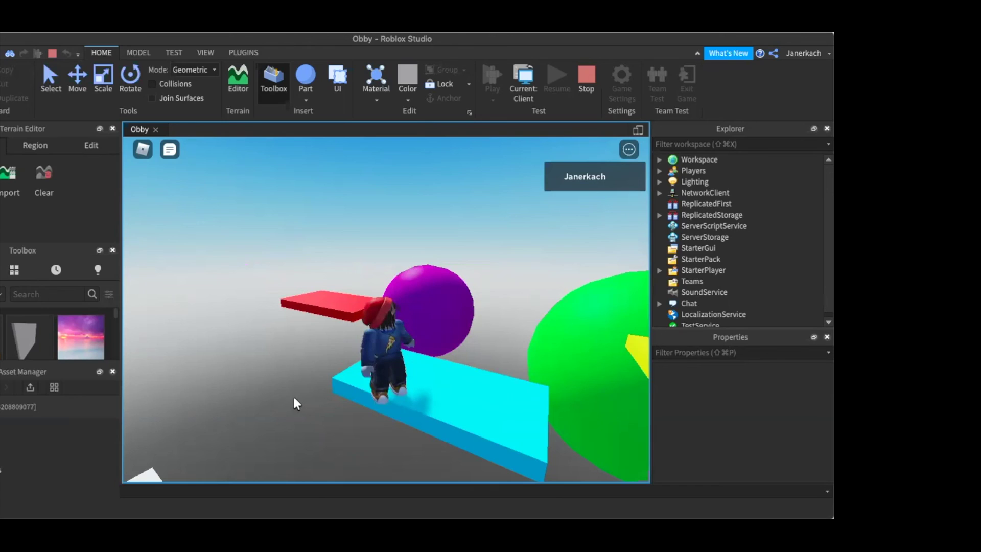
{"action": "key", "text": "w"}
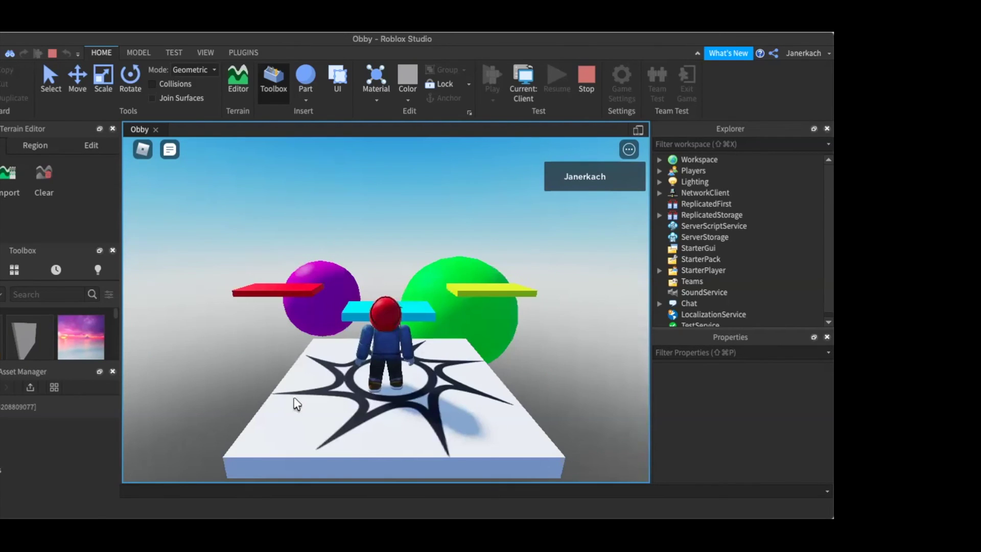
- Run straight off the middle of the spawn location and jump the character onto the cyan platform
{"action": "key", "text": "w"}
{"action": "key", "text": "space"}
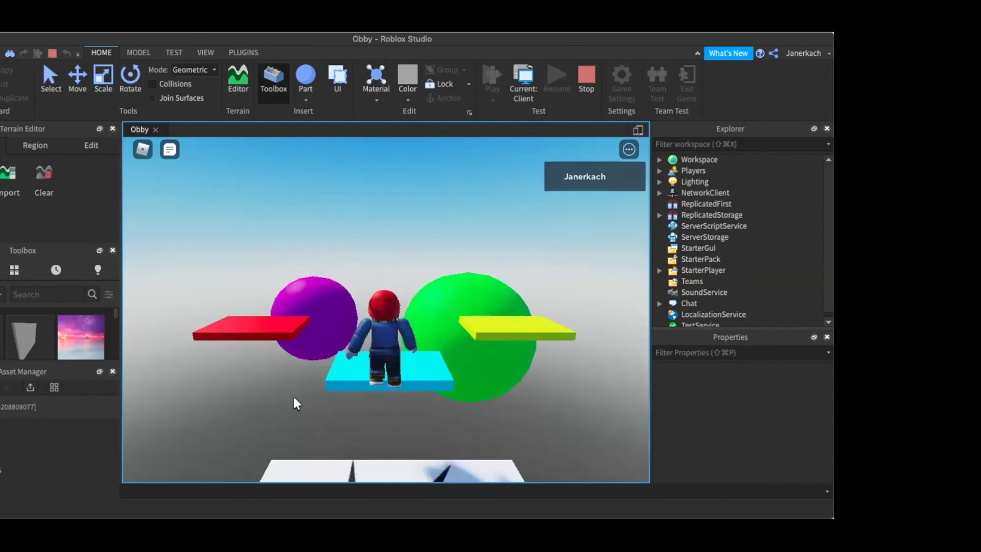
{"action": "key", "text": "w"}
{"action": "key", "text": "space"}
{"action": "key", "text": "w"}
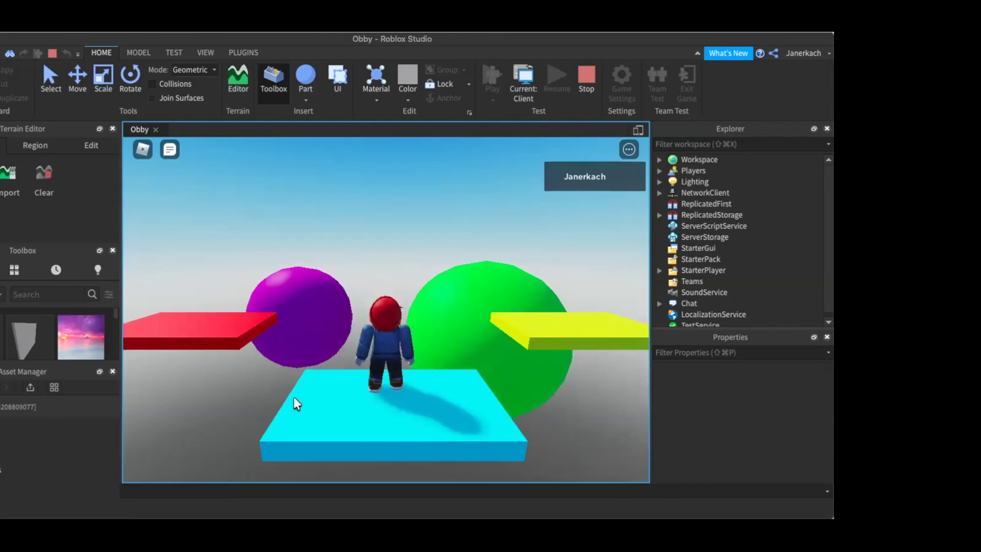
- Turn the character toward the yellow platform and back it up on the cyan platform to gain a run-up
{"action": "key", "text": "Right"}
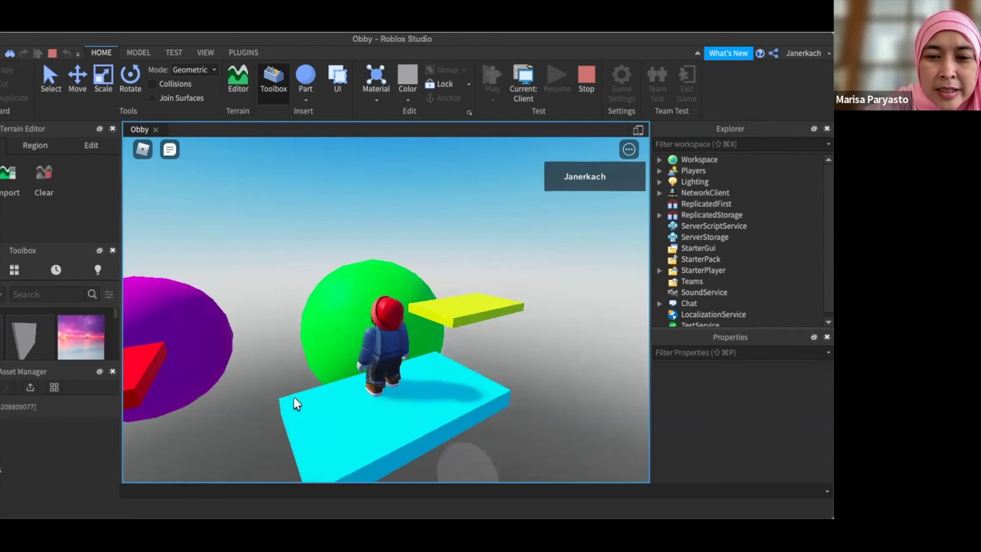
{"action": "key", "text": "s"}
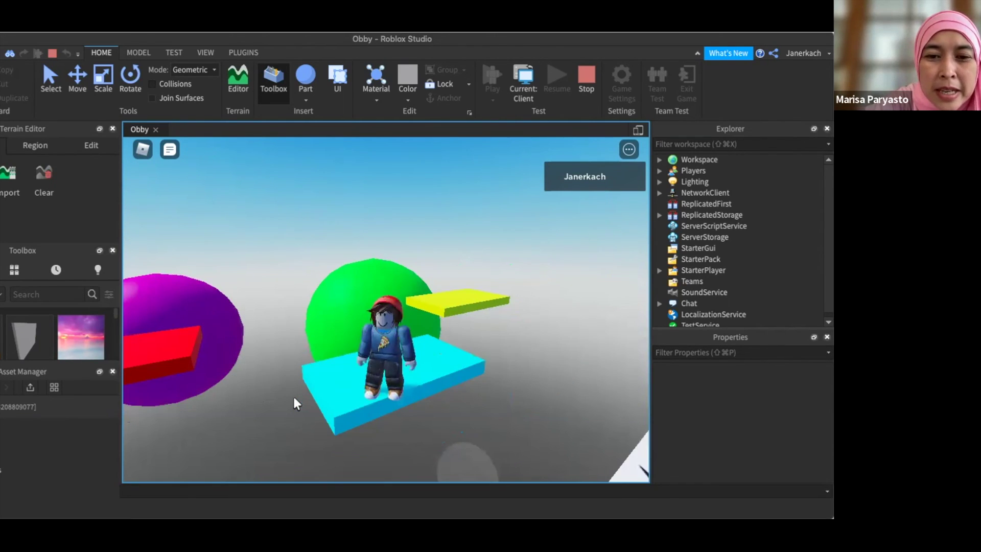
{"action": "key", "text": "Right"}
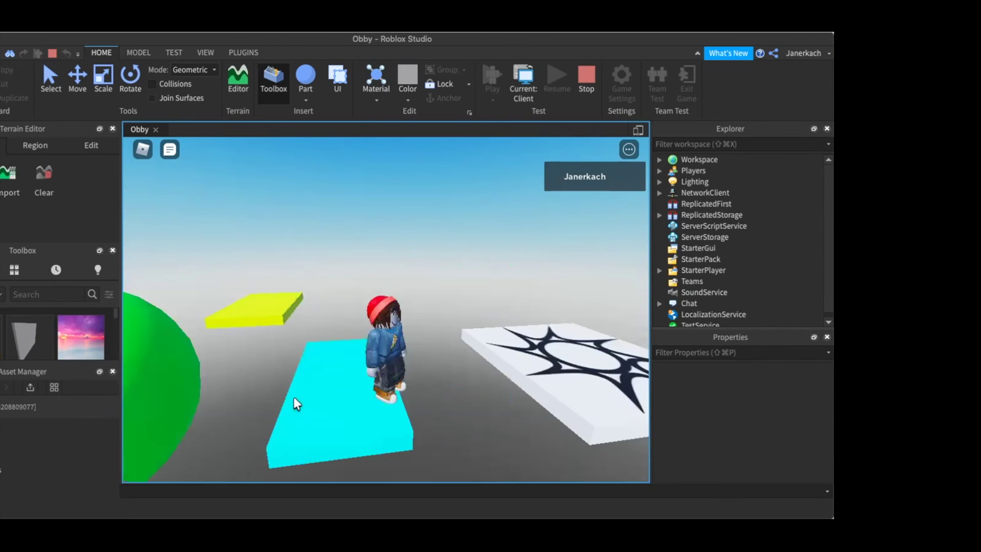
{"action": "key", "text": "Left"}
{"action": "key", "text": "Left"}
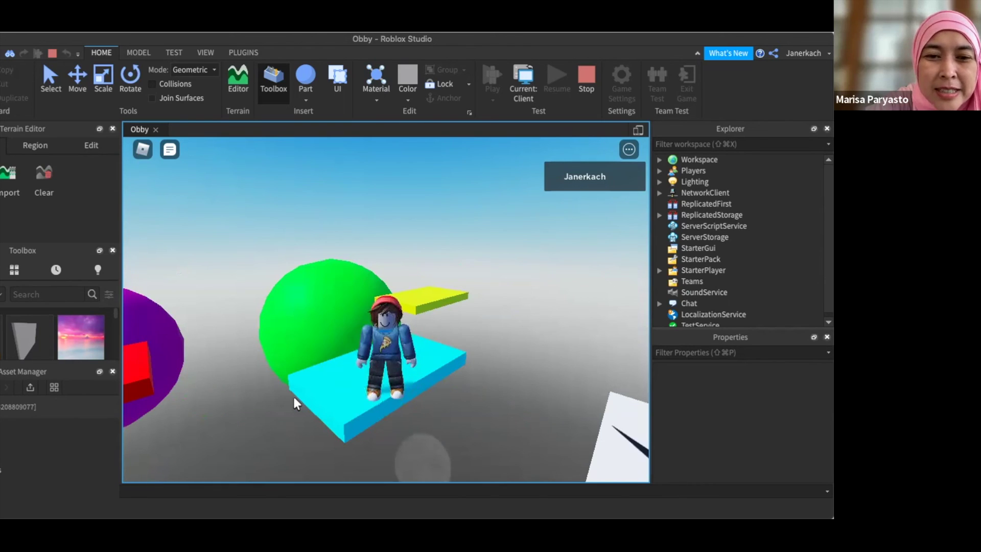
{"action": "key", "text": "w"}
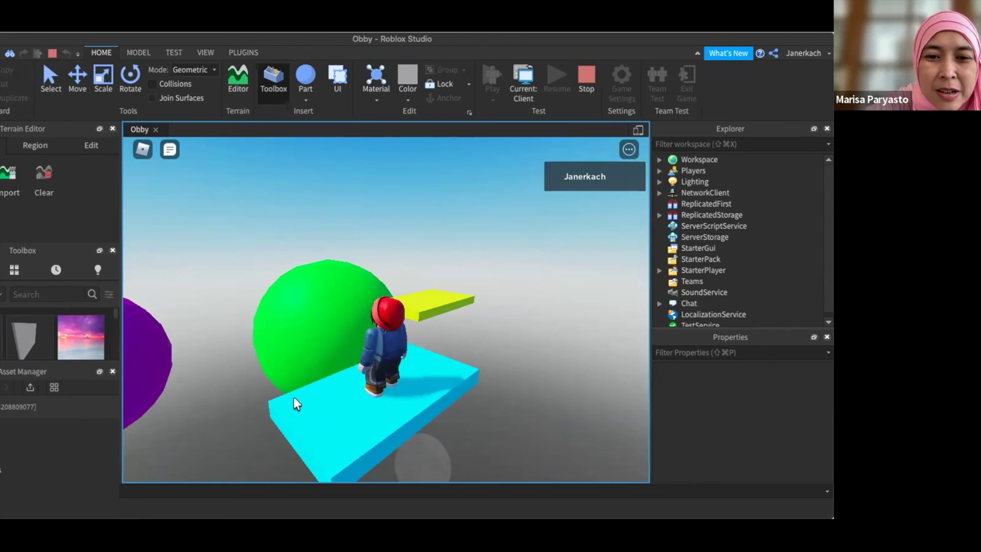
{"action": "key", "text": "s"}
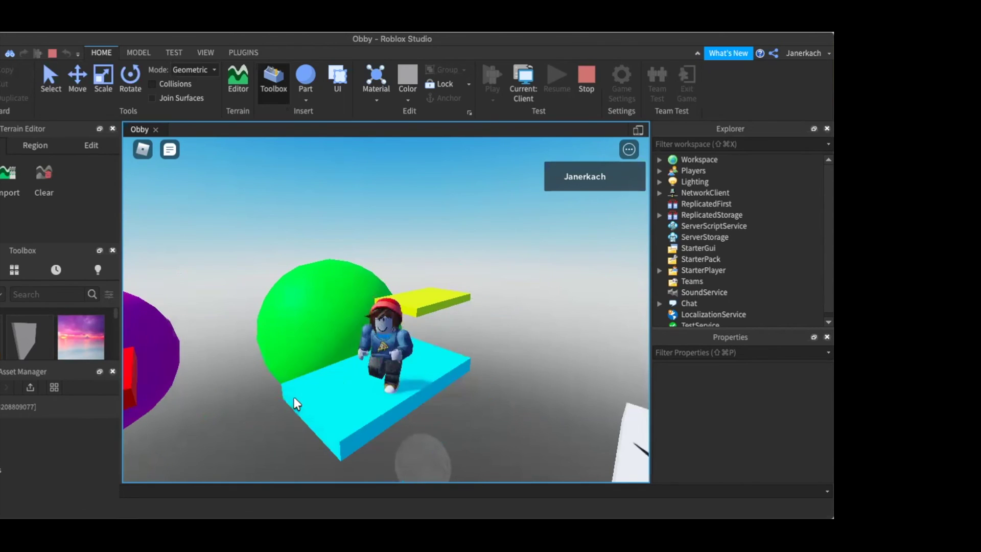
{"action": "key", "text": "s"}
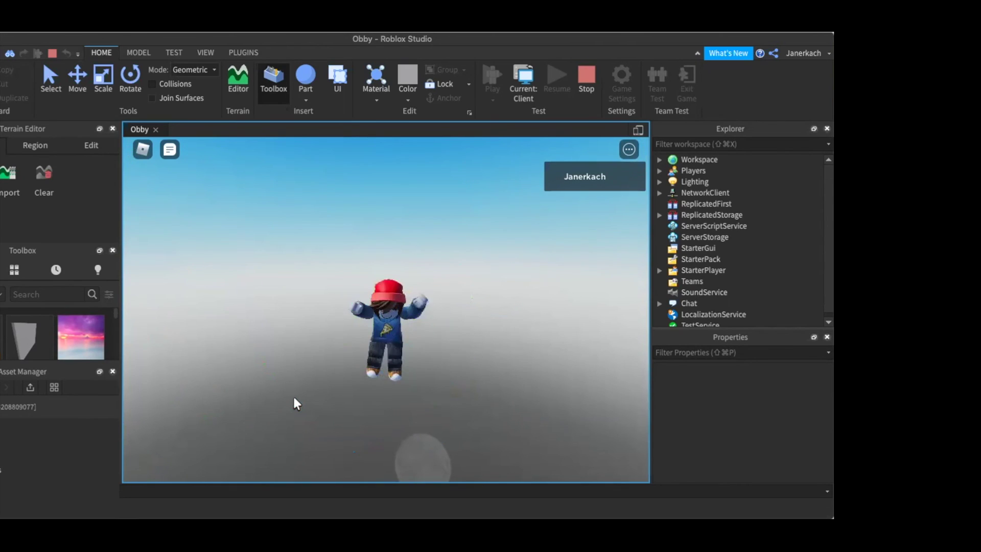